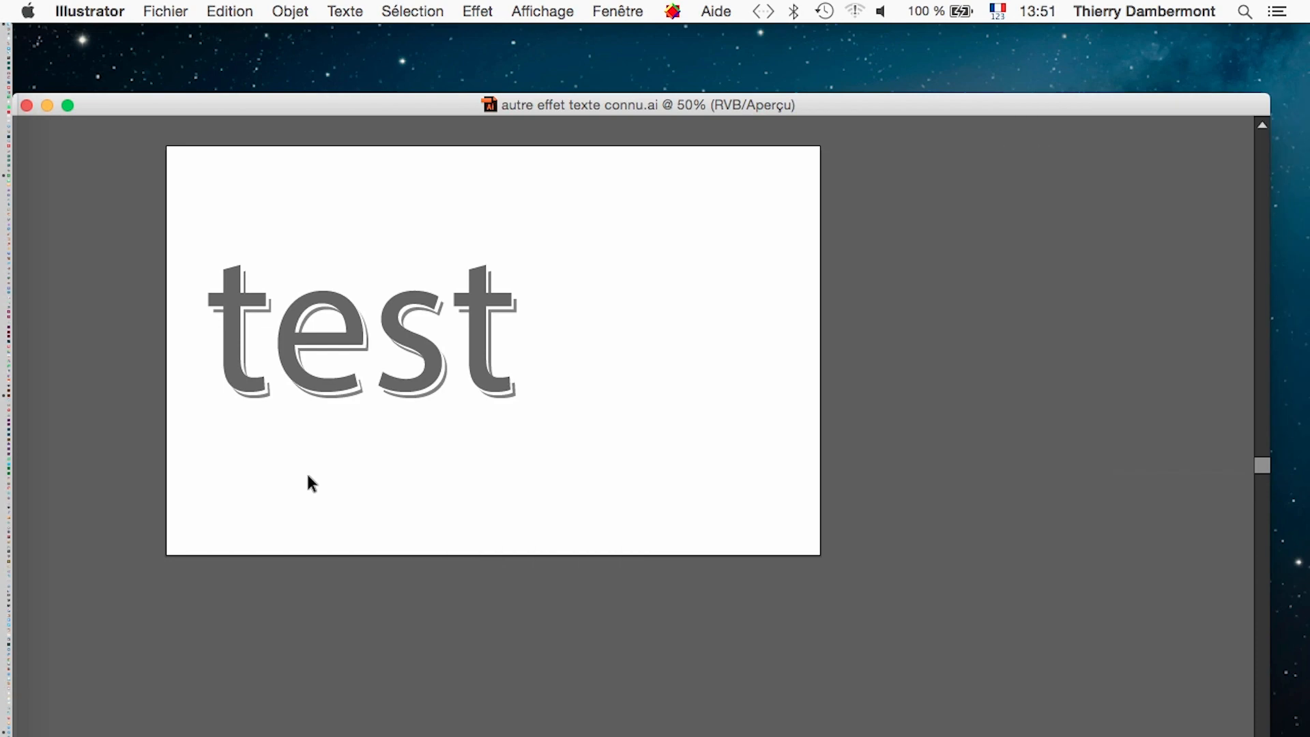
Examine the offset-shadow effect on the "test" text up close in full-screen view
left_click(260, 351)
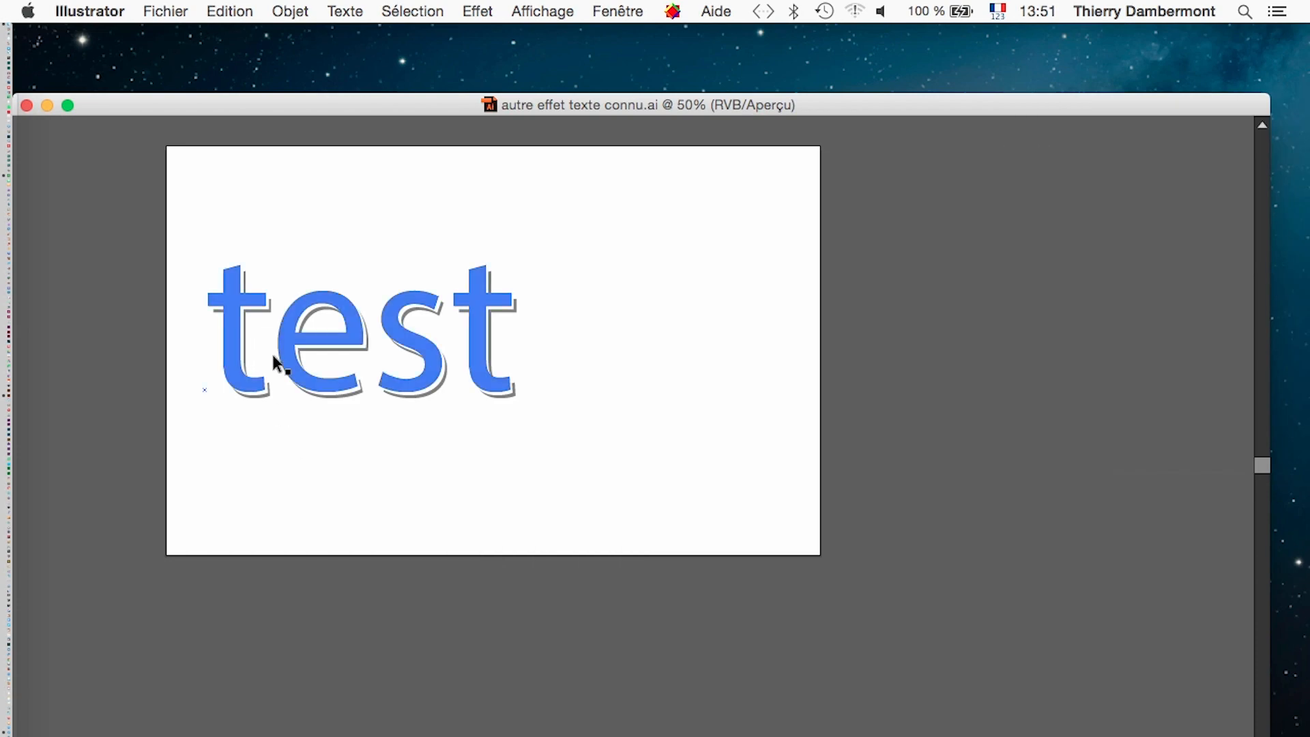
key("f")
left_click_drag(462, 412, 627, 558)
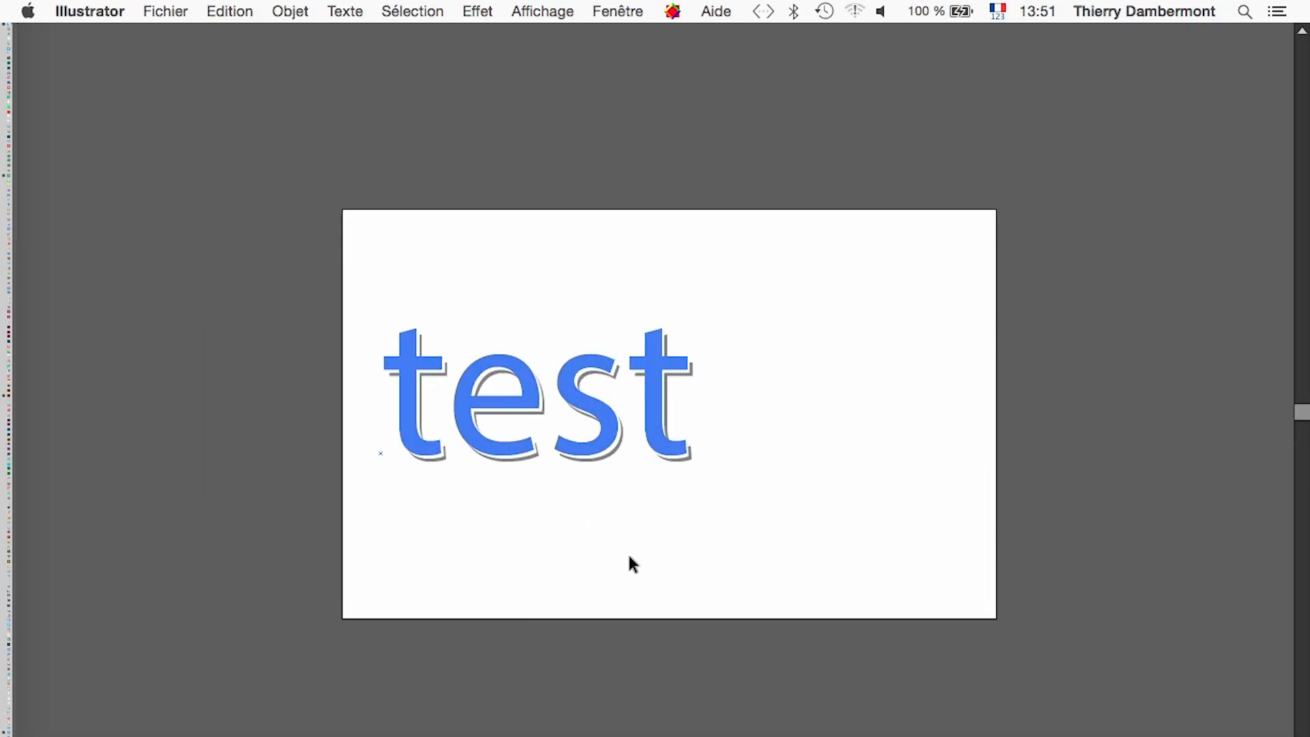
left_click(629, 556)
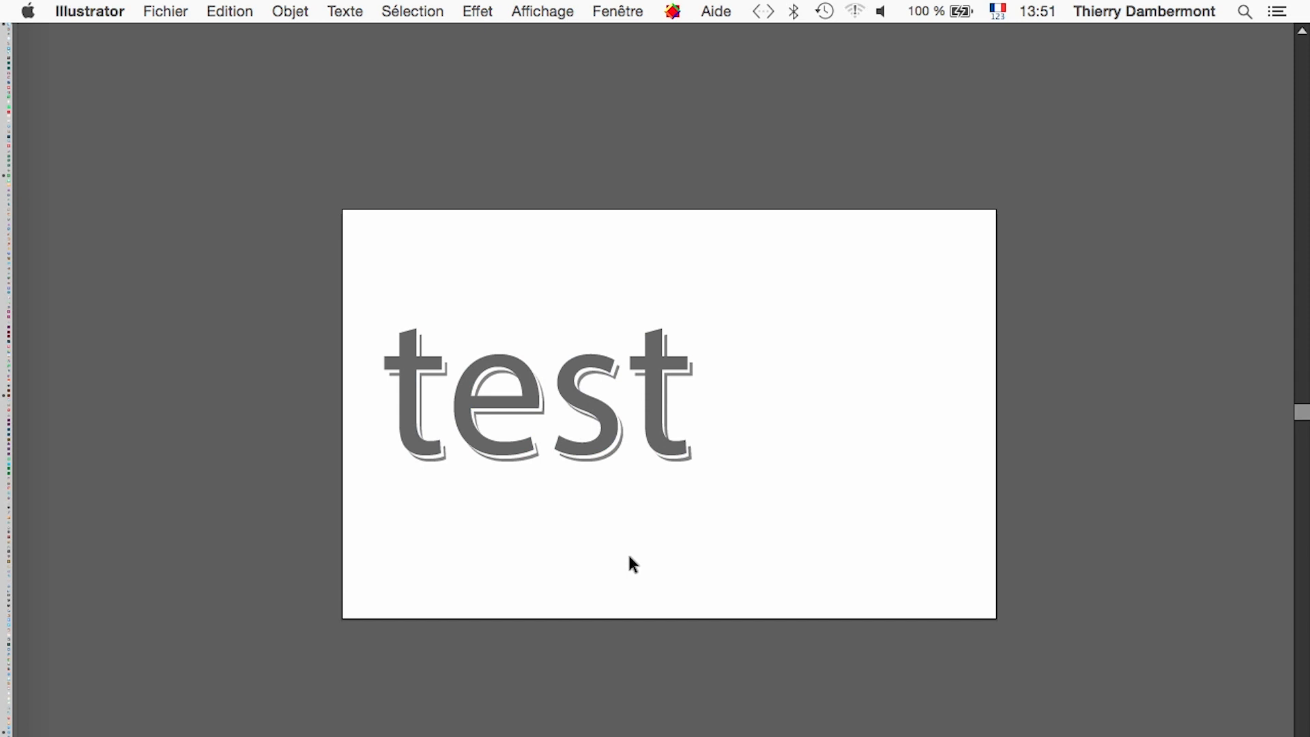
scroll(586, 506, "up", 2)
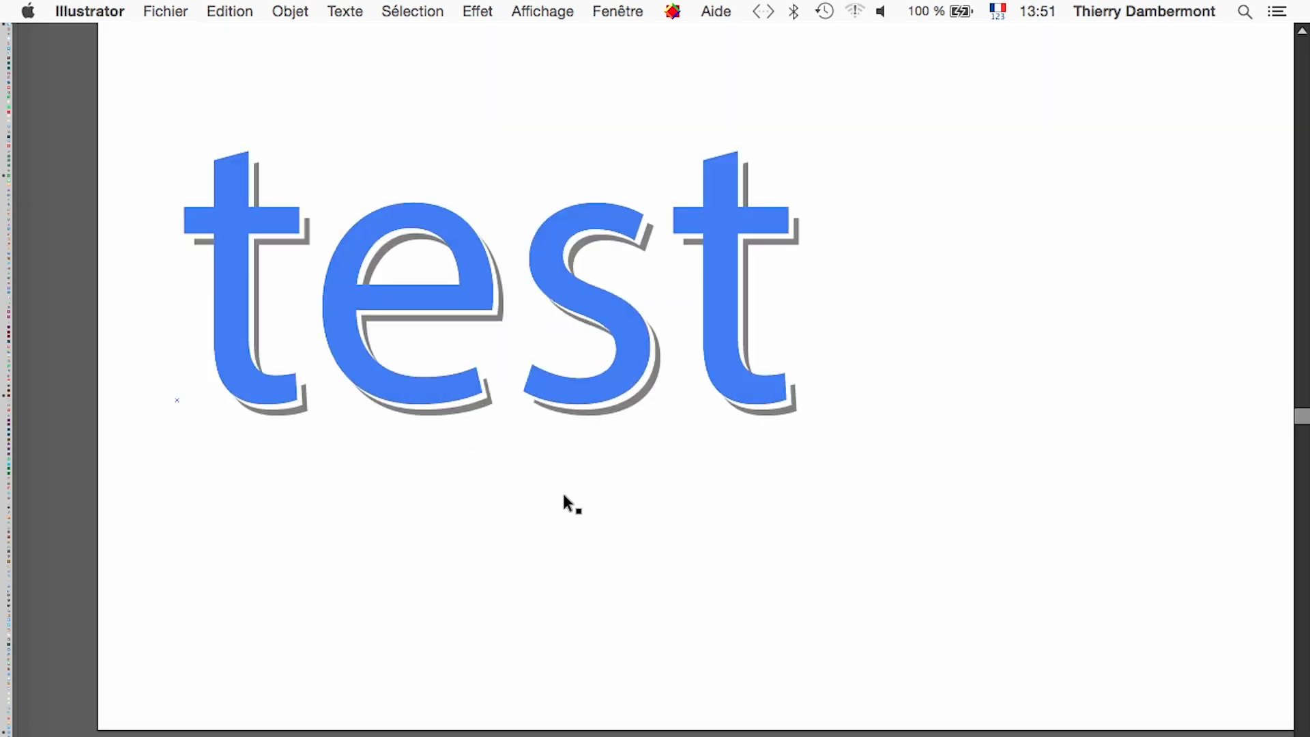
scroll(562, 490, "up", 2)
scroll(555, 487, "down", 1)
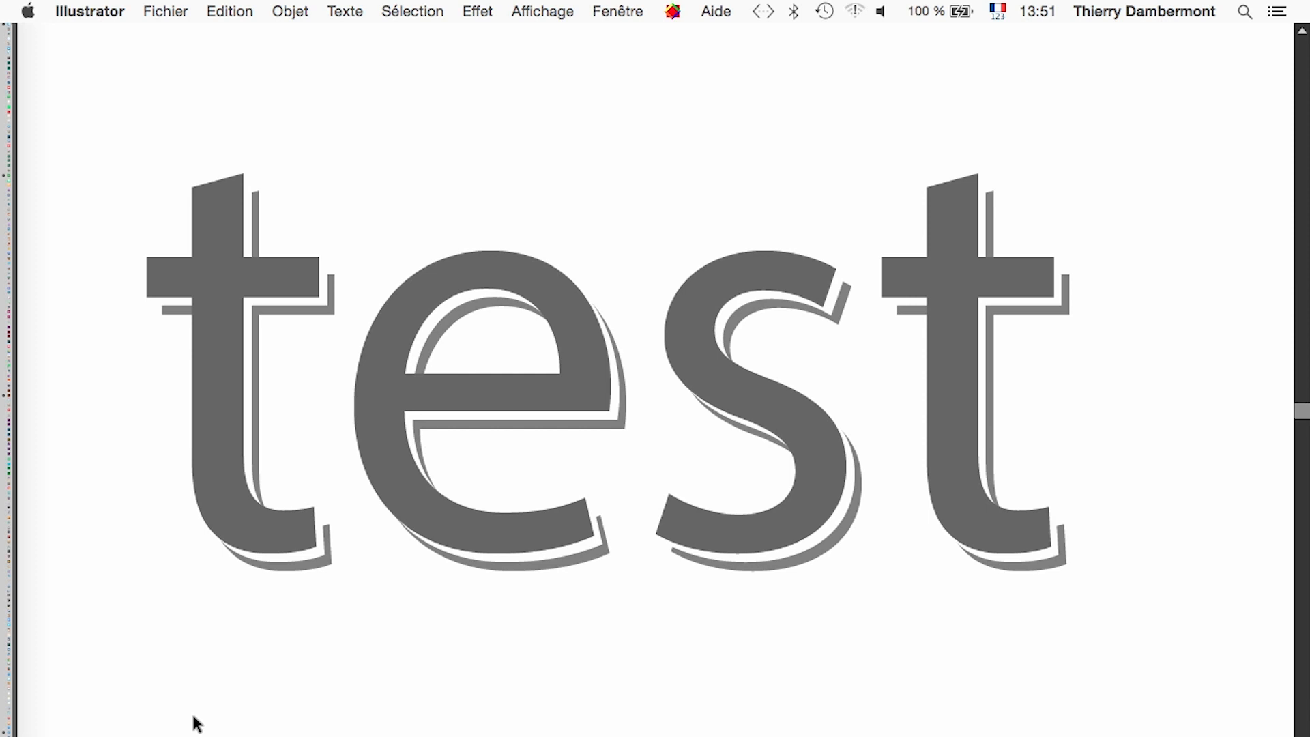
Display the panels and inspect the stacked fills, stroke and Transform effects in the "test" text's appearance
key("Tab")
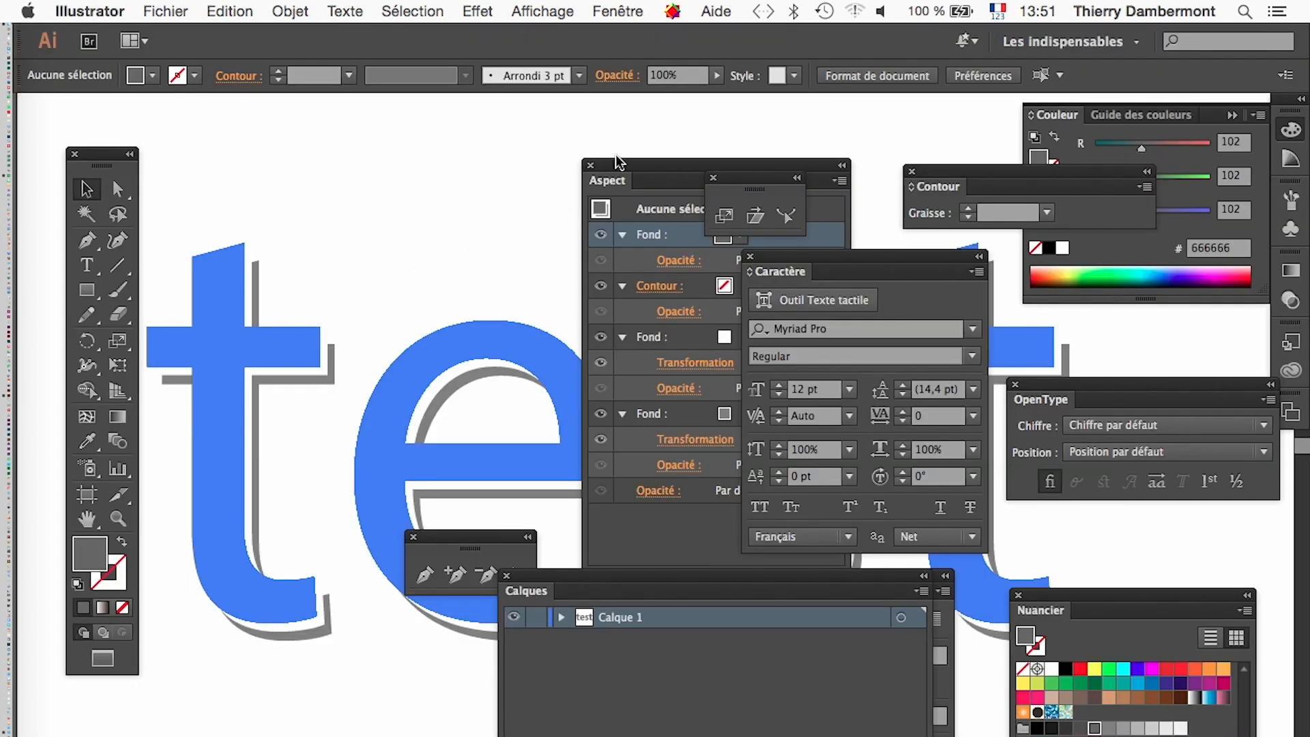
left_click_drag(617, 162, 330, 134)
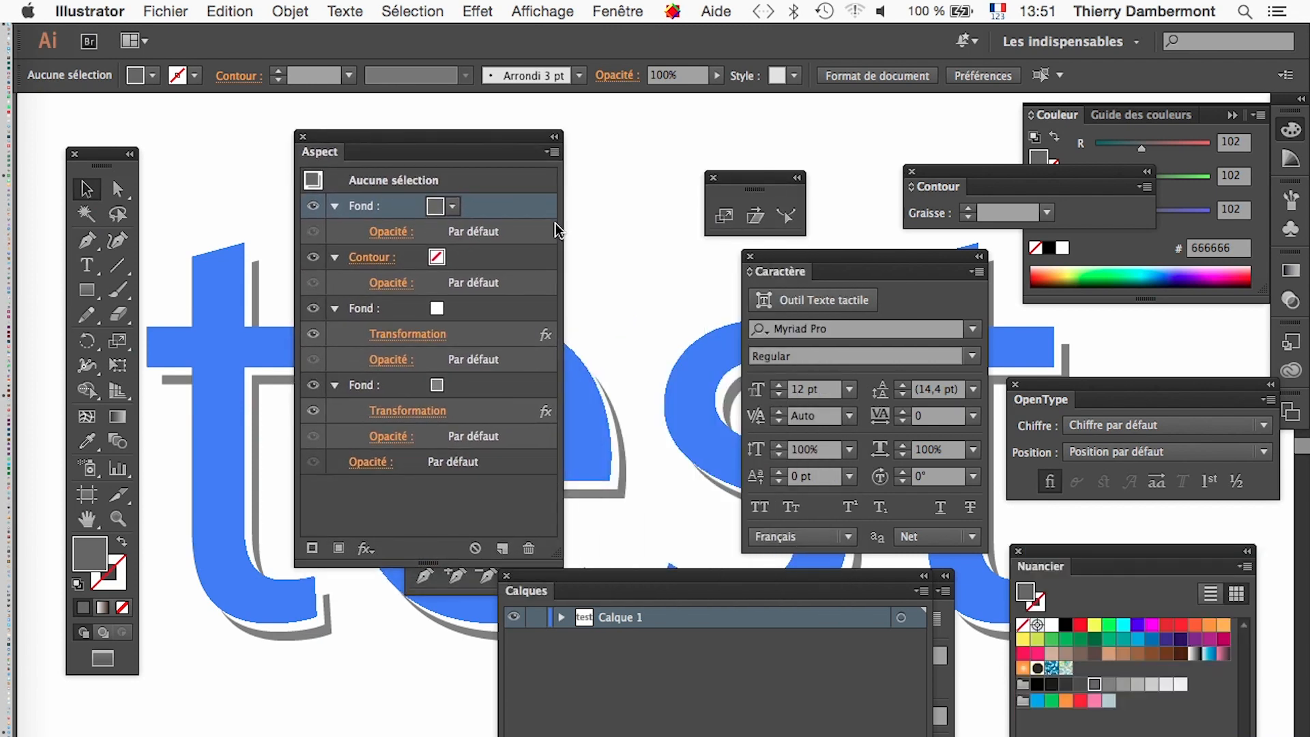
left_click(440, 532)
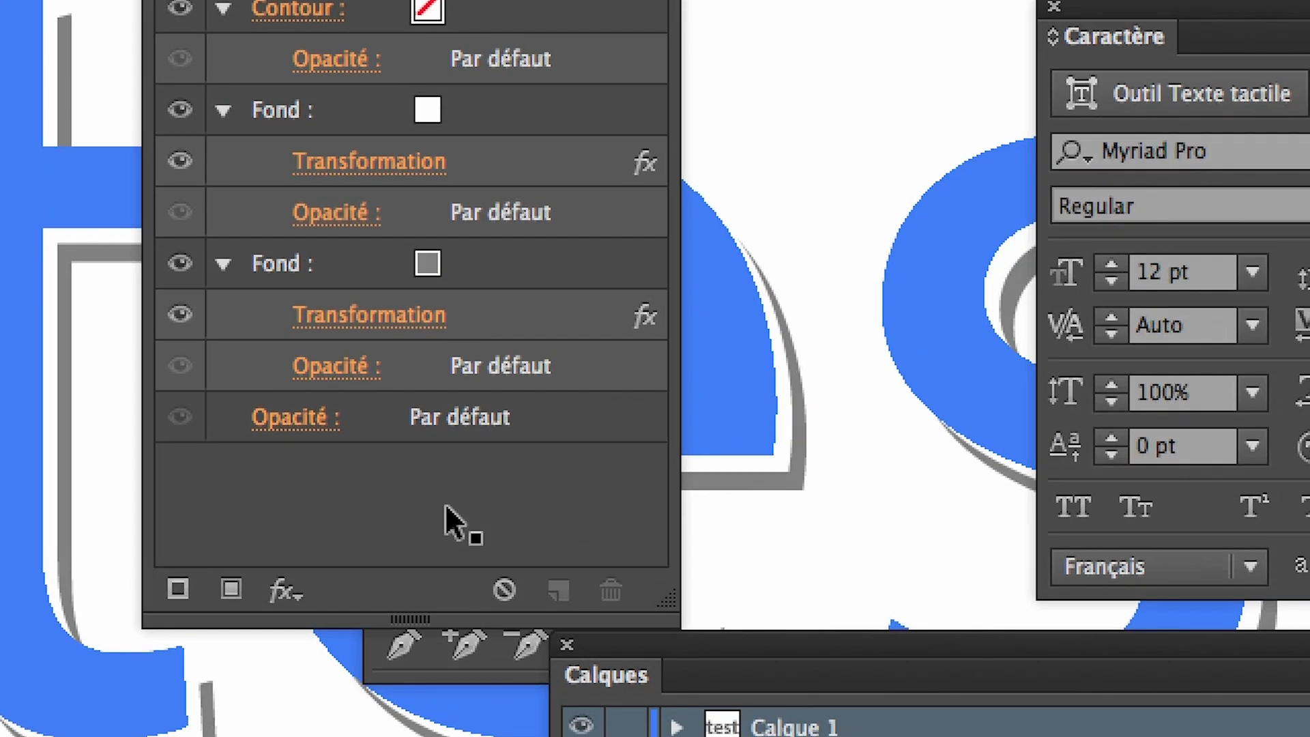
left_click(348, 262)
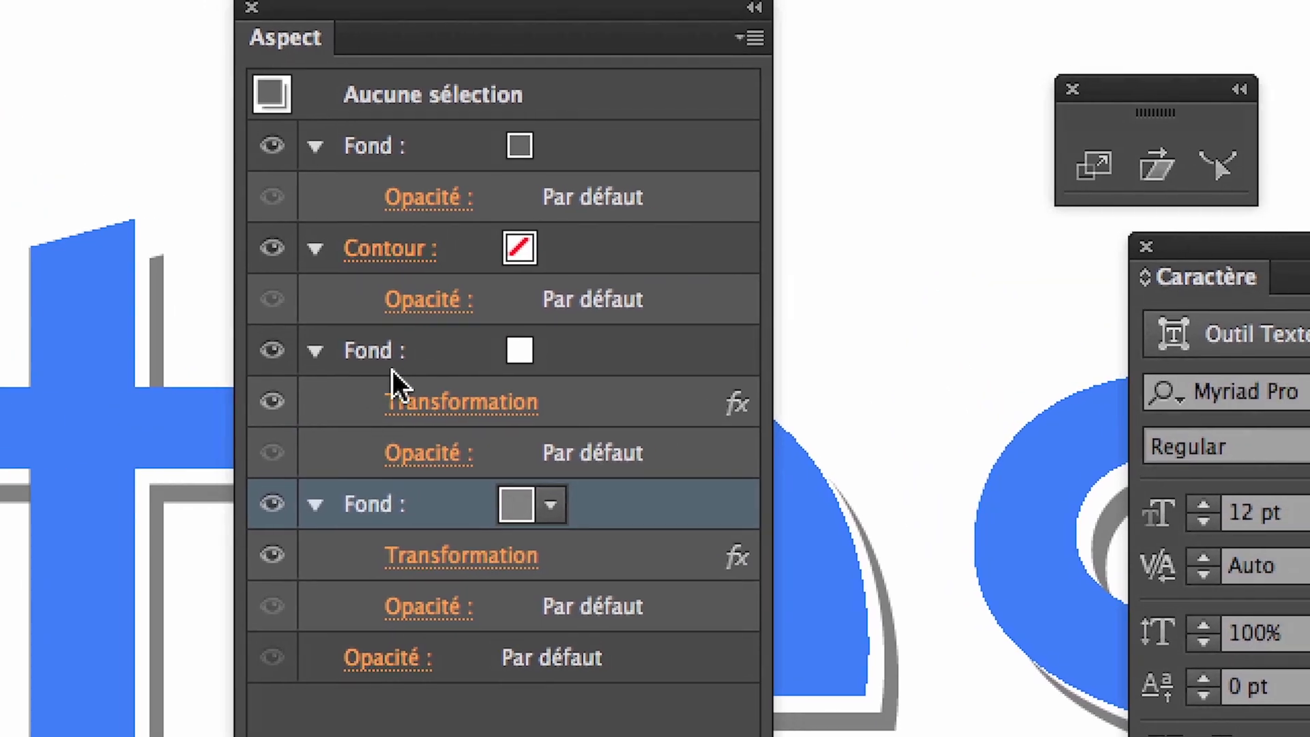
left_click(402, 362)
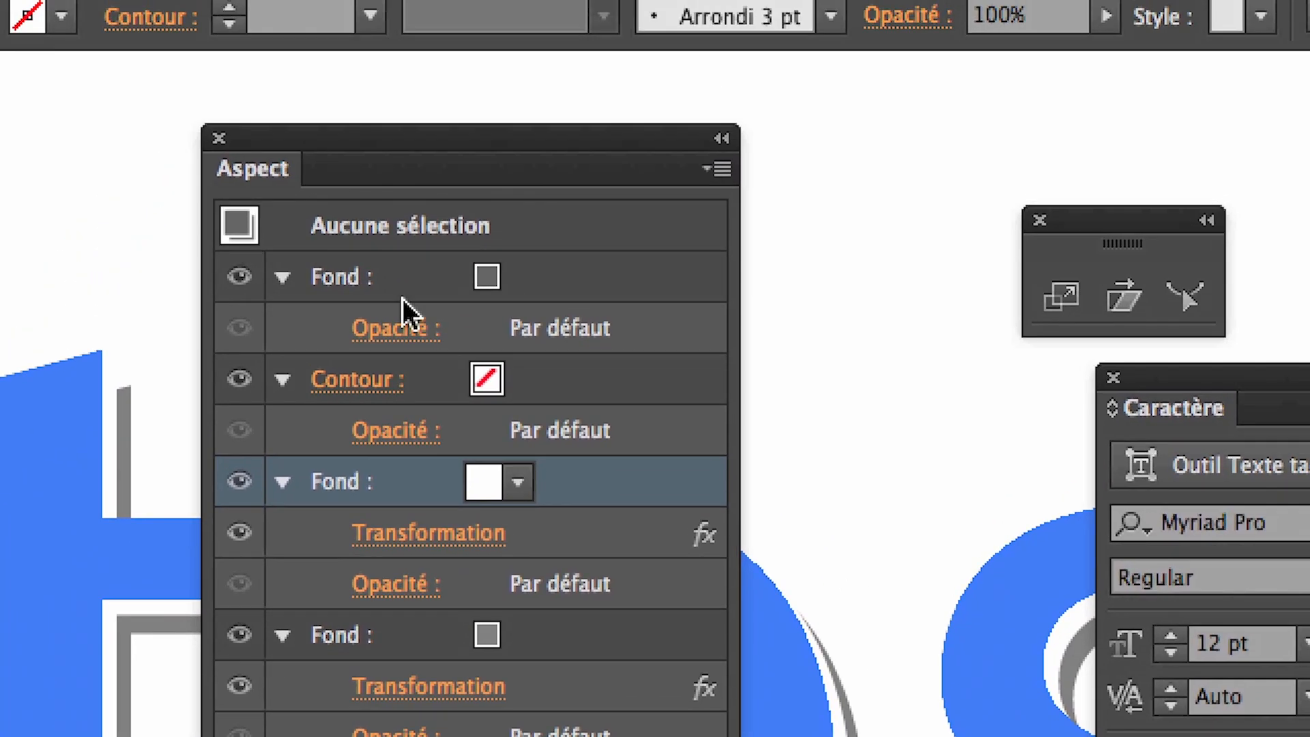
left_click(561, 68)
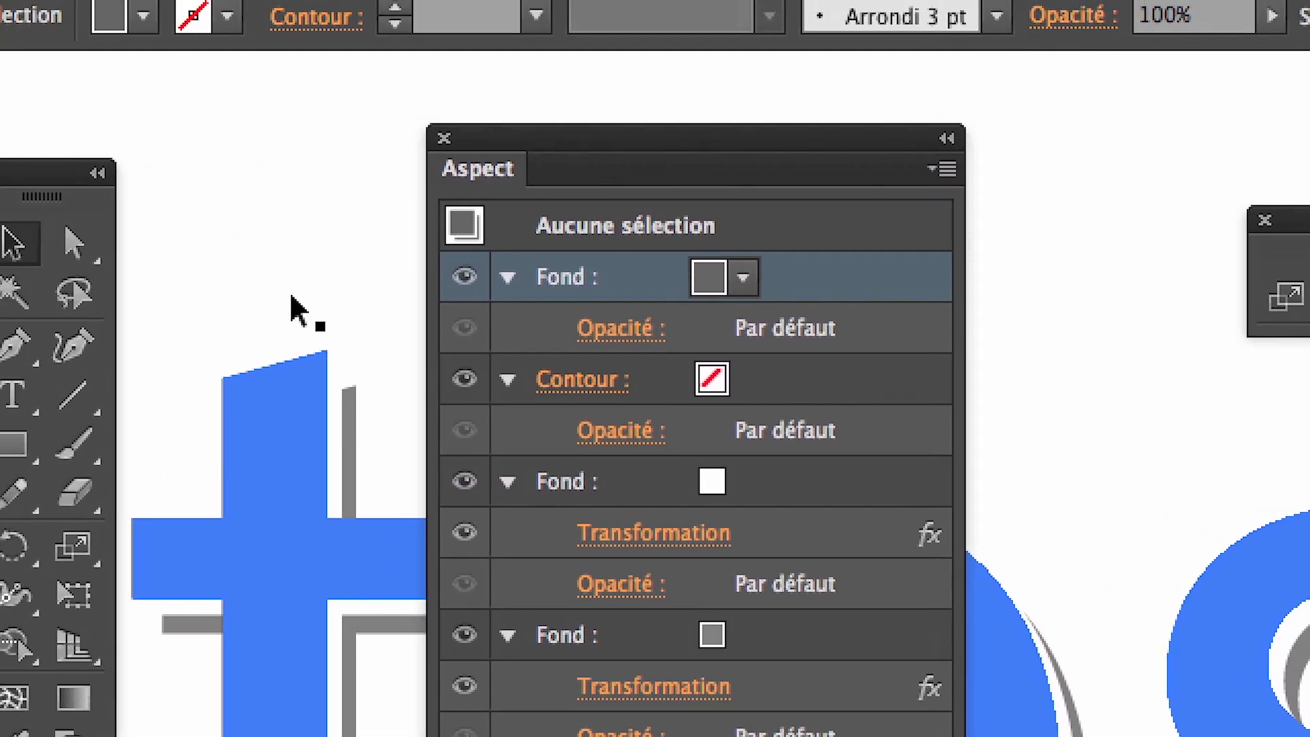
left_click(65, 311)
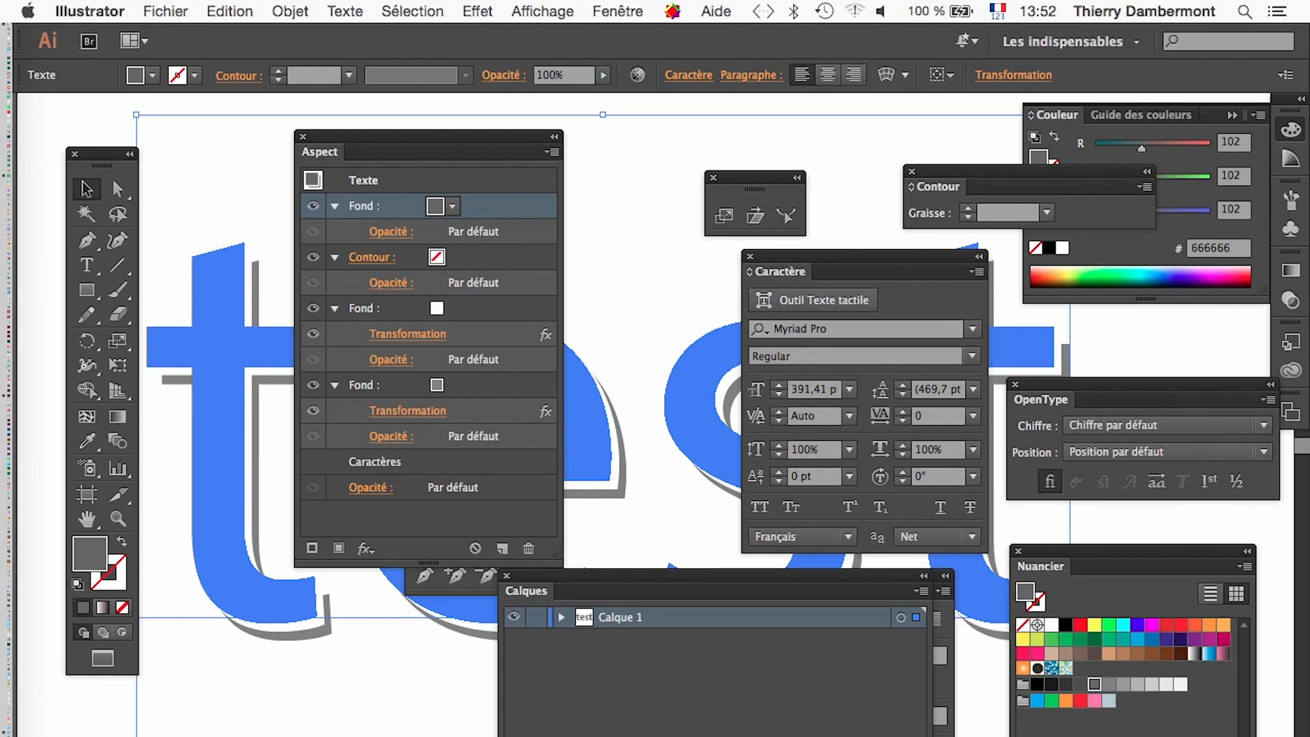
left_click(76, 100)
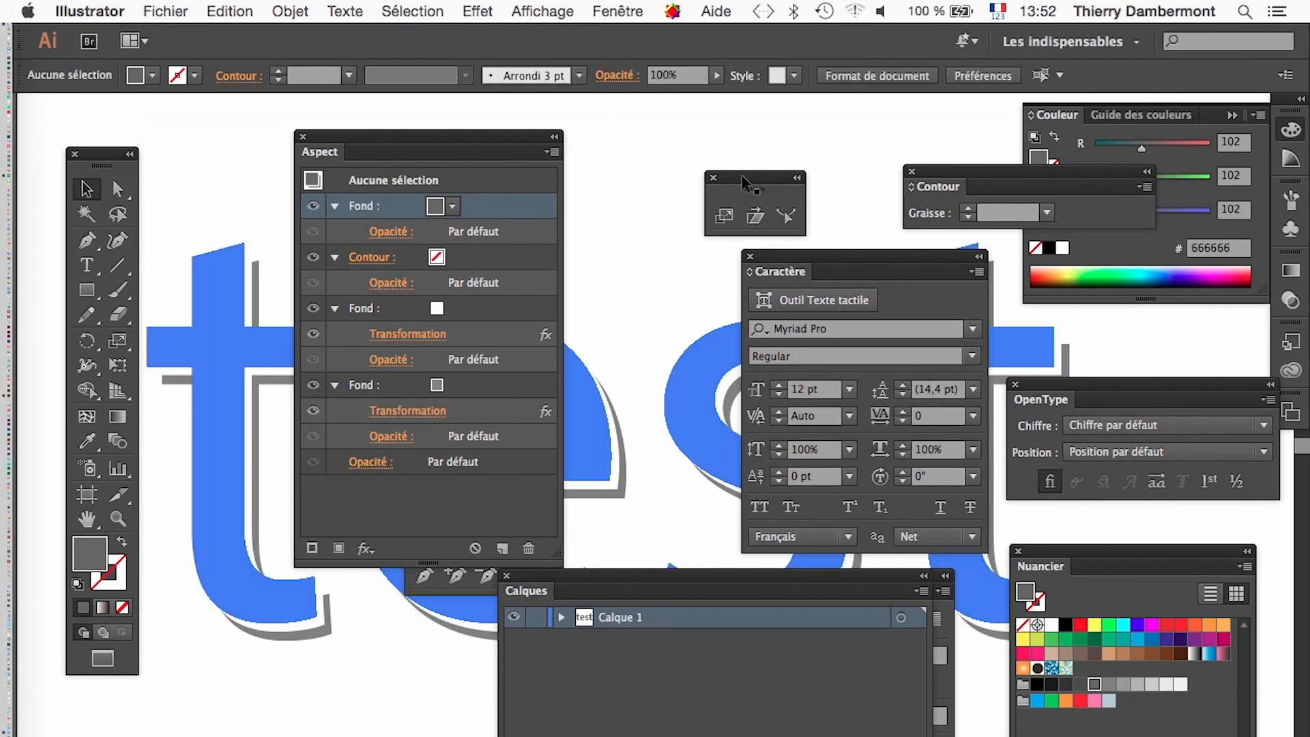
Close the Appearance panel covering the "test" text
left_click_drag(399, 148, 519, 133)
left_click(551, 13)
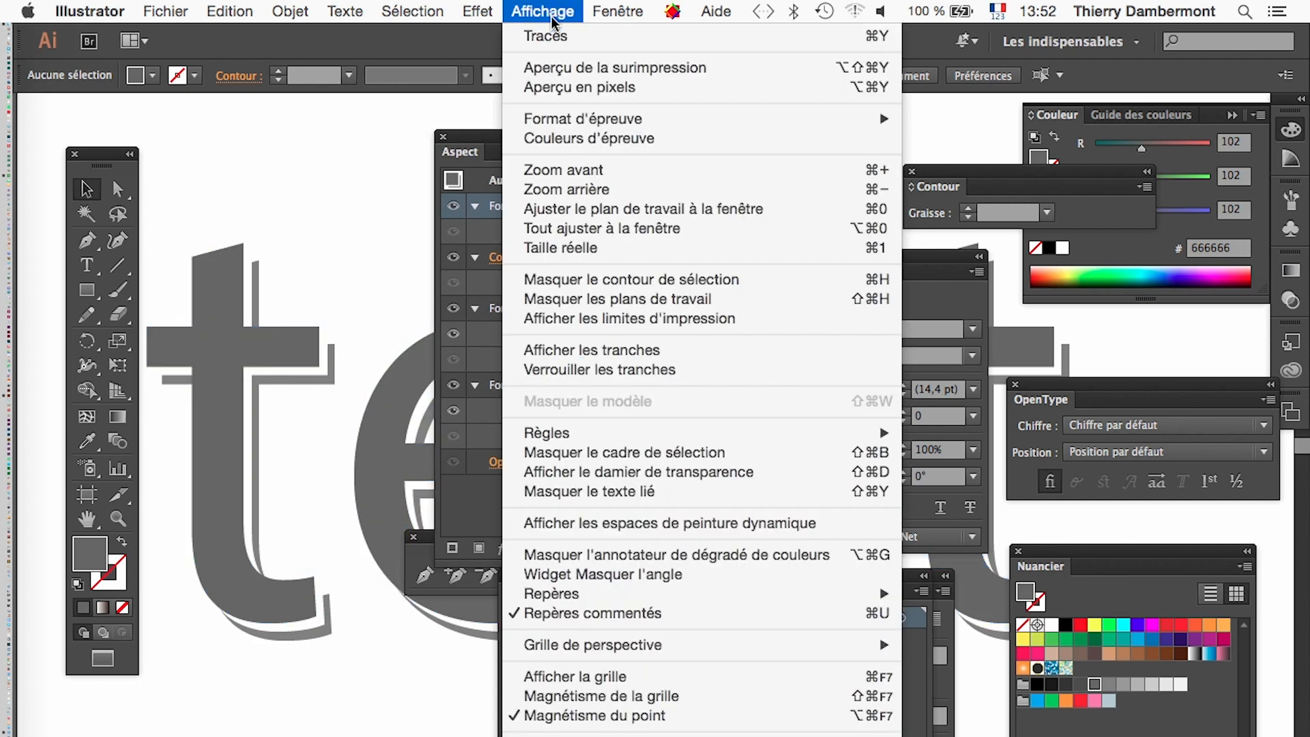
left_click(634, 209)
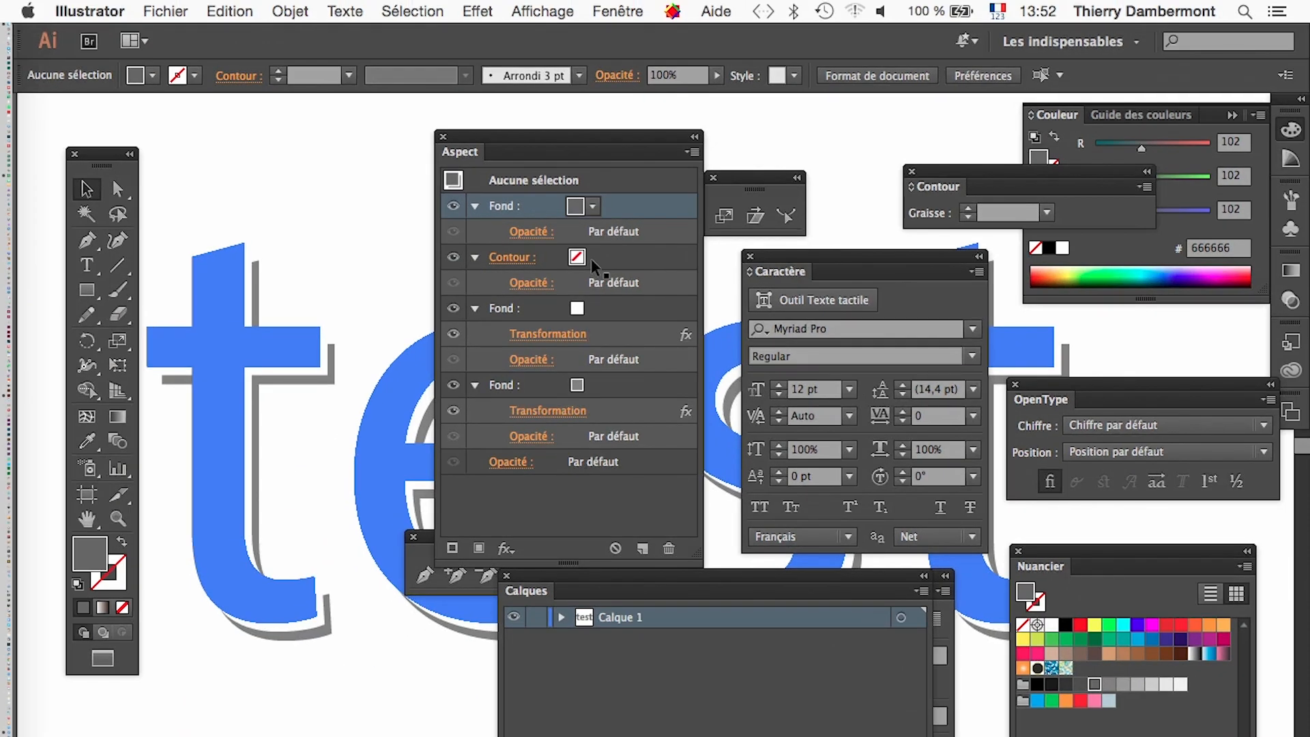
left_click(443, 138)
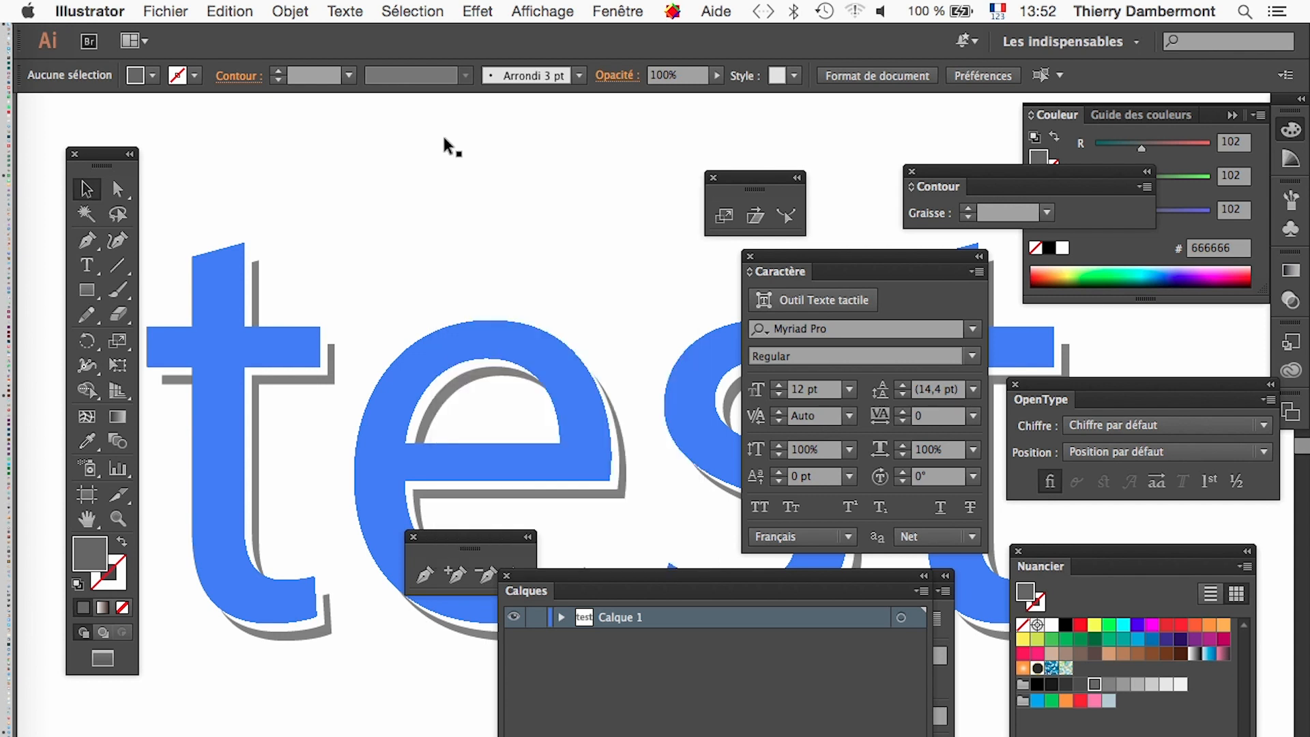
left_click(438, 228)
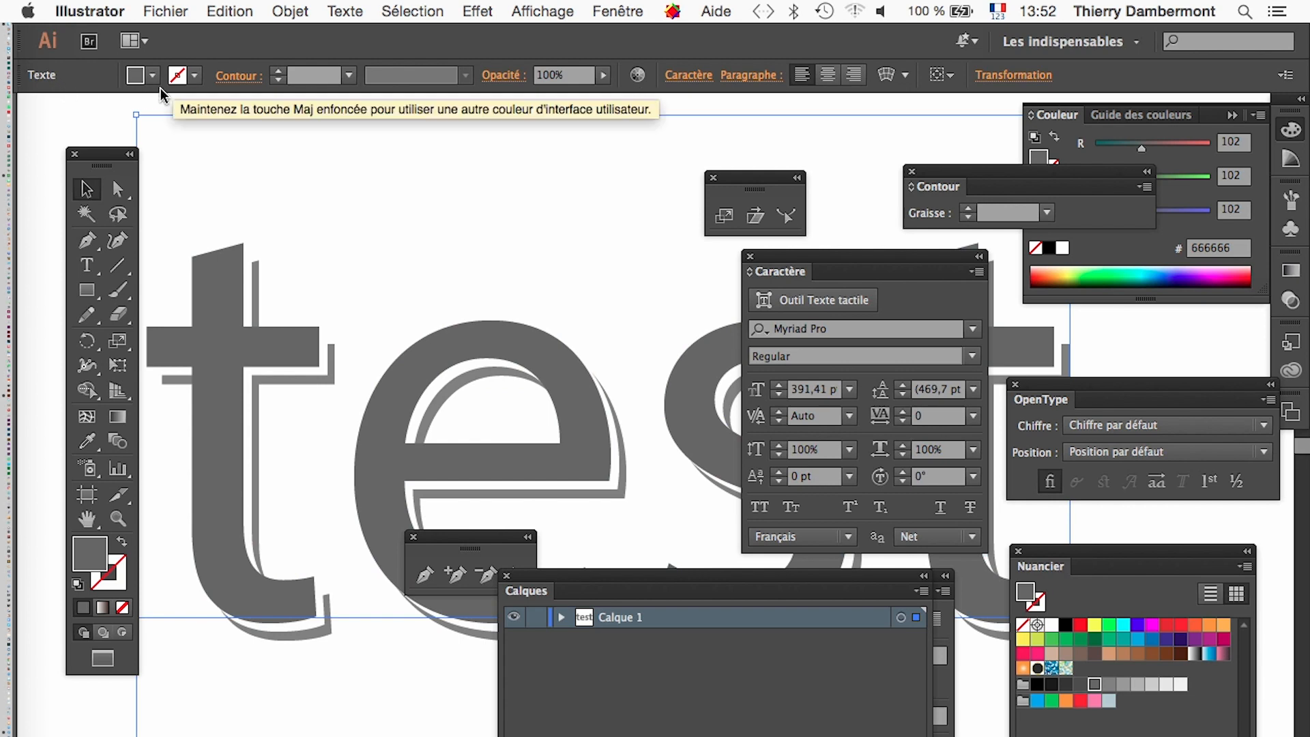
Create a new 1280 x 800 px RGB document from the web-1280-800-damierdoux profile
left_click(176, 6)
left_click(183, 34)
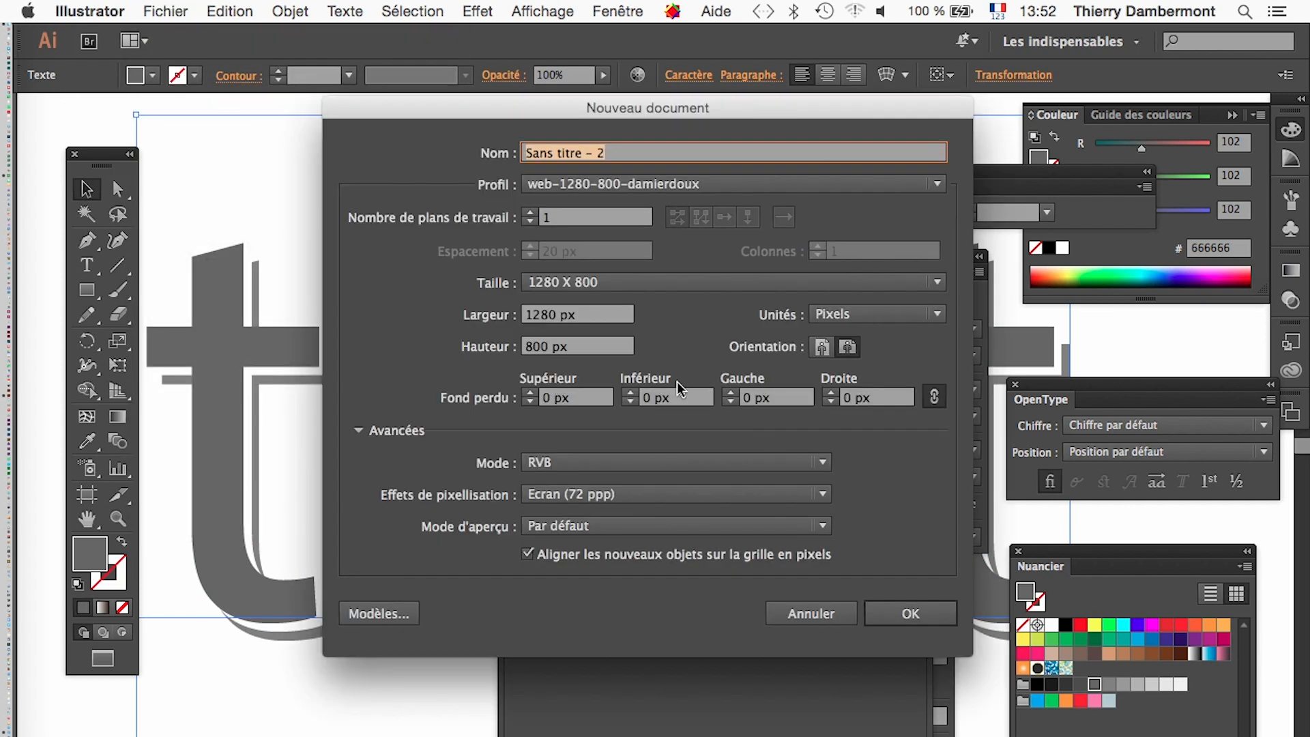
left_click(921, 614)
Hide the transparency grid in the new document, keeping the whole artboard in view
left_click(594, 447, "alt+super")
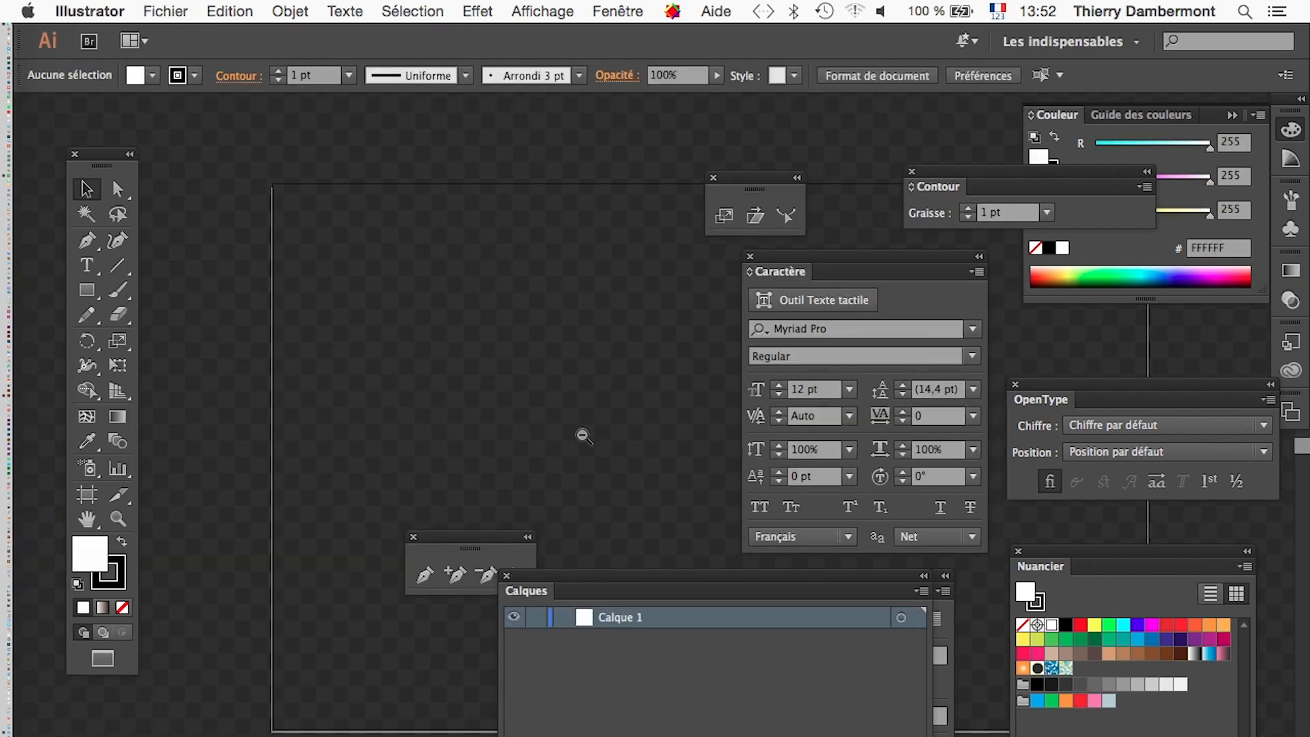
left_click(582, 436, "alt+super")
left_click_drag(555, 390, 323, 284)
left_click(556, 11)
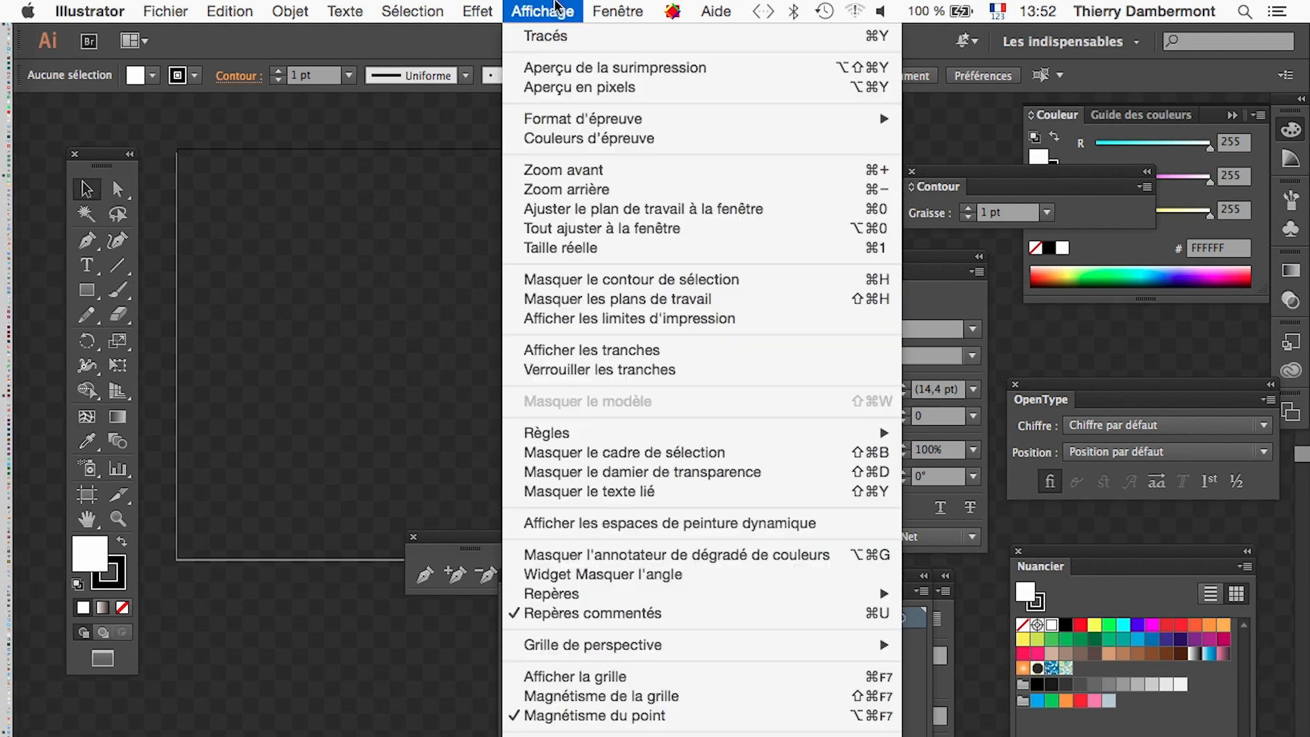
left_click(690, 477)
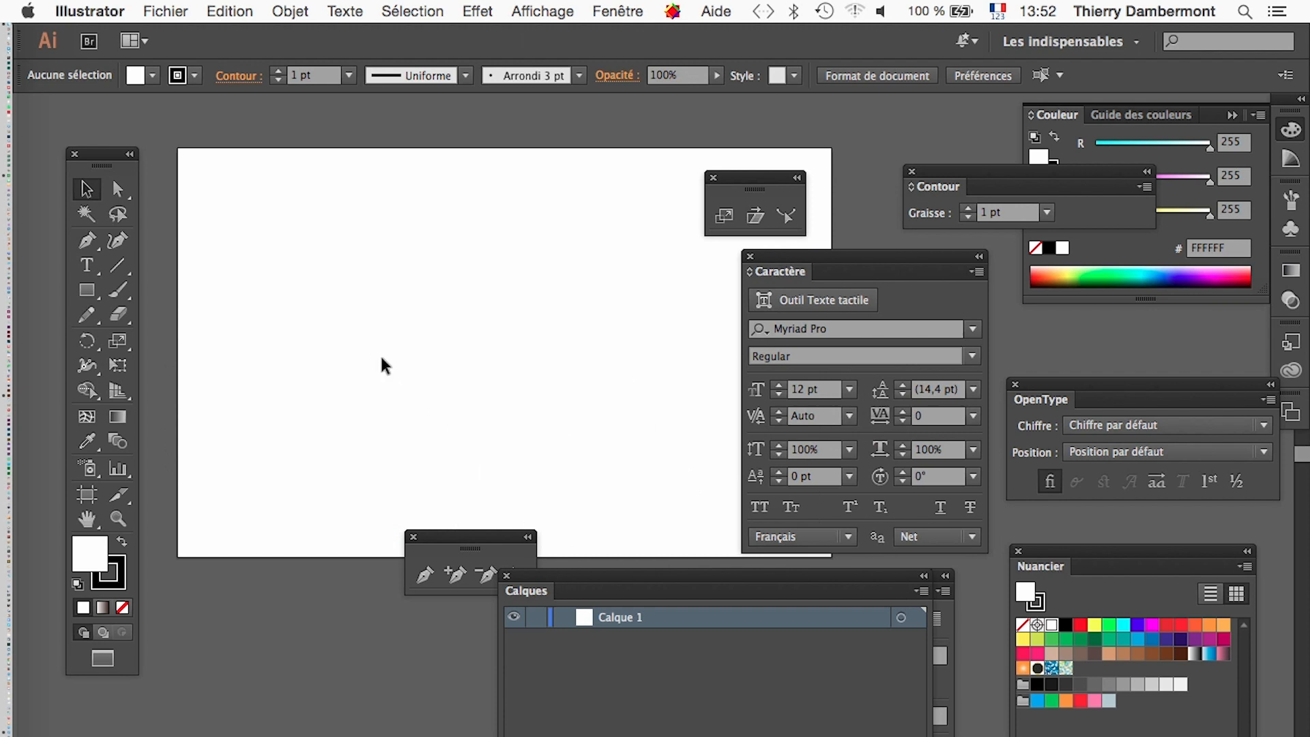
Reset the Essentials (Les indispensables) workspace and detach the toolbox so it floats beside the artboard
left_click(1103, 45)
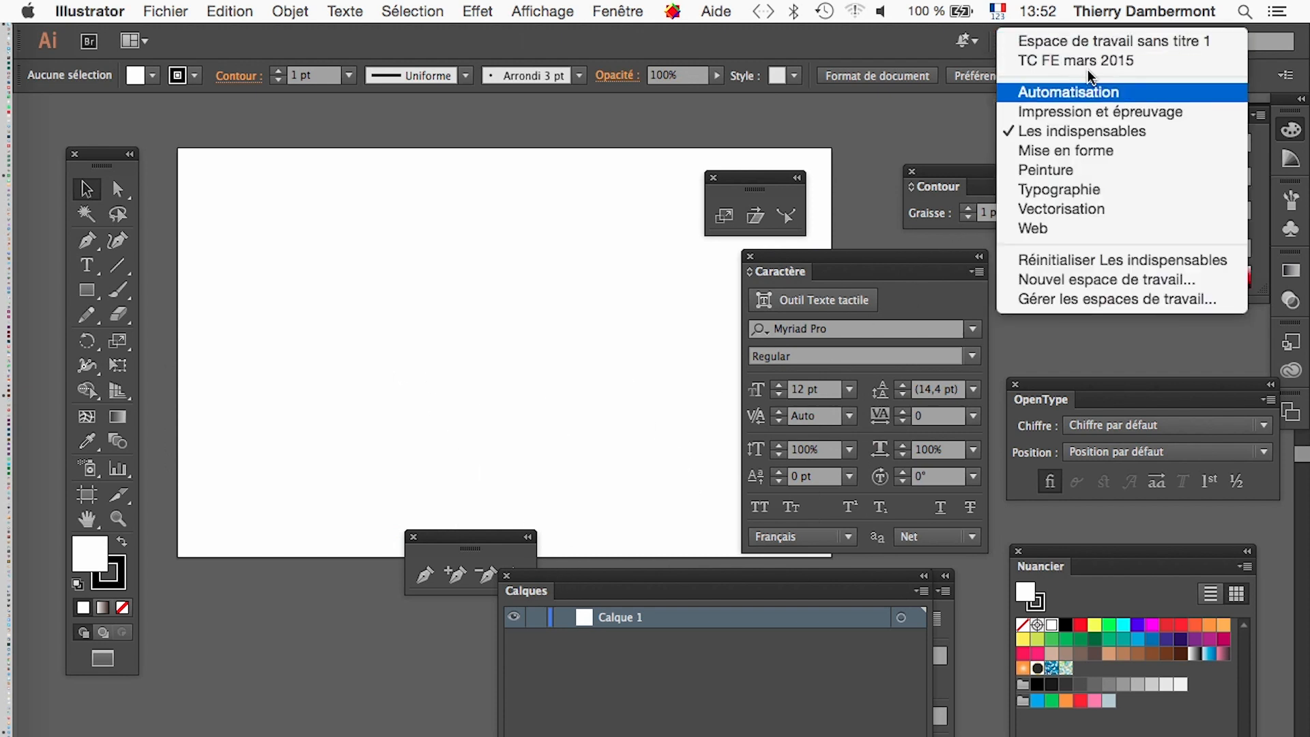
left_click(1100, 258)
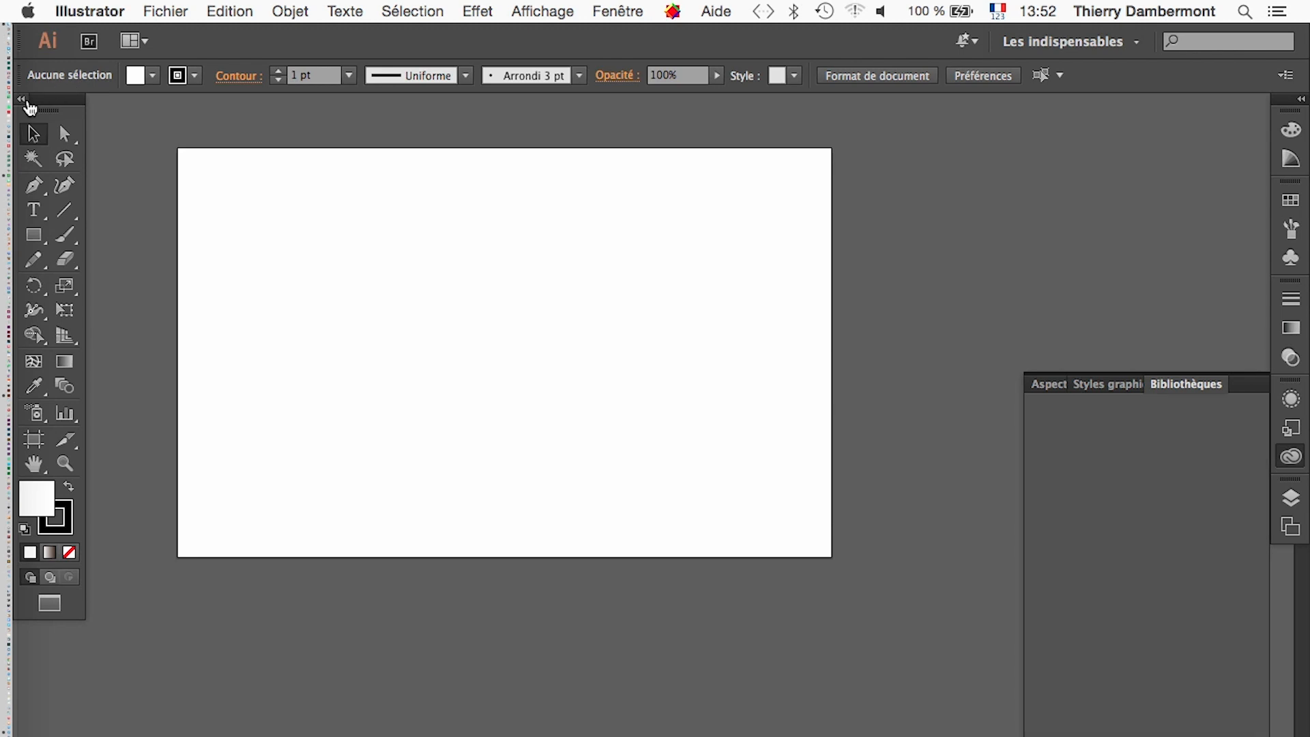
left_click_drag(43, 100, 67, 124)
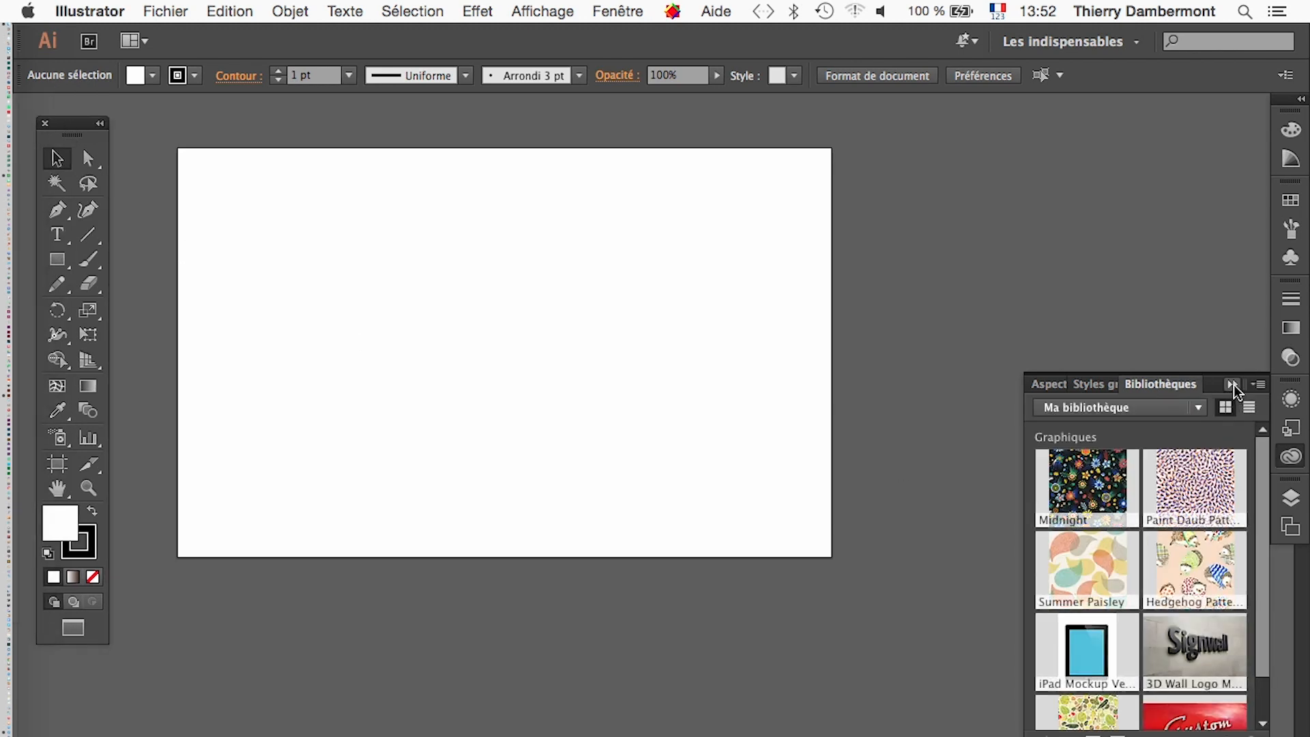
Add the point text "Chicago" in the upper-left area of the artboard
left_click(63, 241)
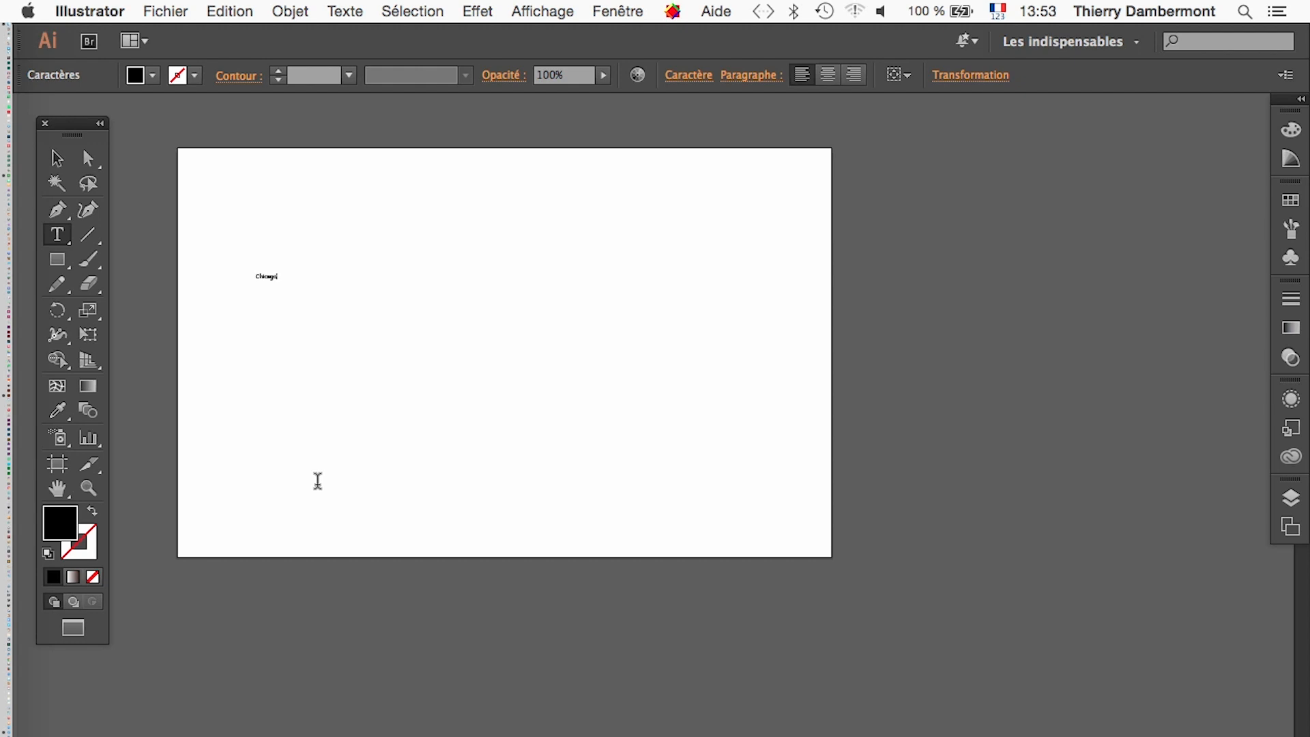
key("Escape")
Enlarge the "Chicago" text proportionally with Free Transform to about 232 pt
key("e")
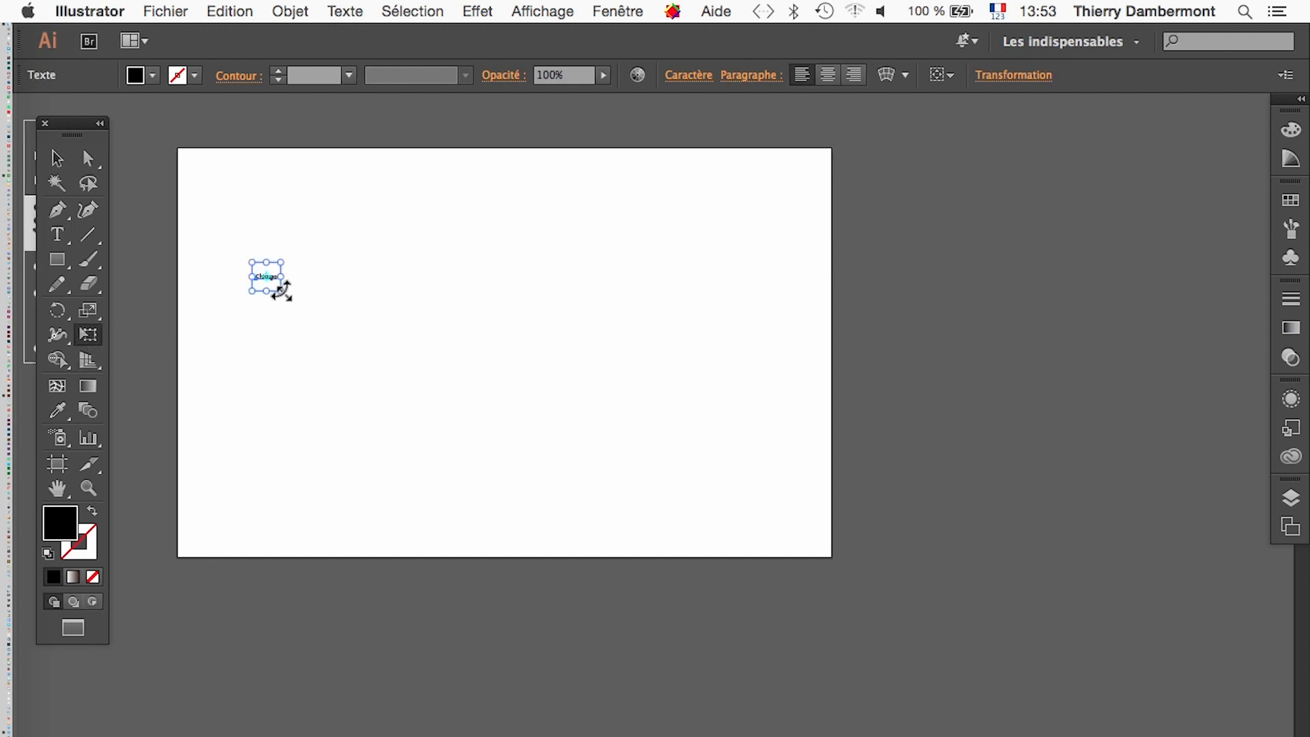
left_click_drag(281, 291, 486, 396)
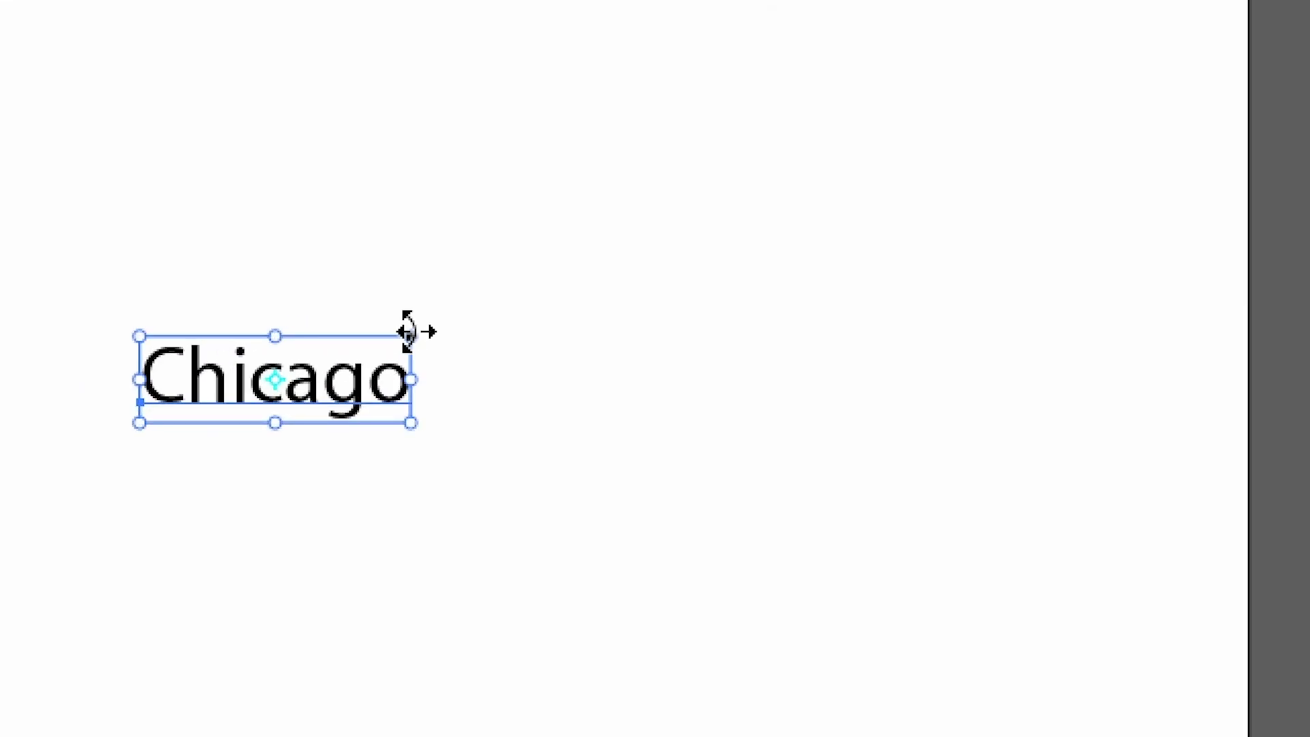
left_click_drag(416, 331, 824, 132)
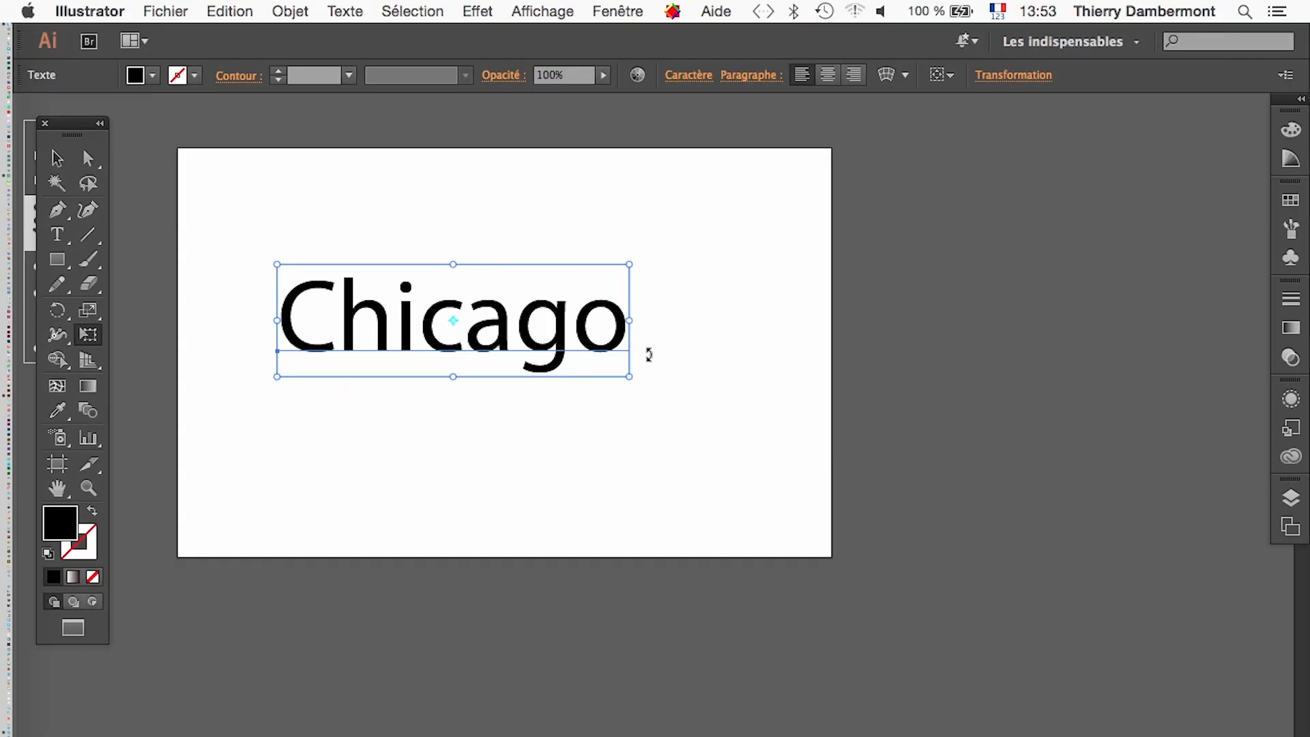
left_click_drag(627, 374, 652, 387)
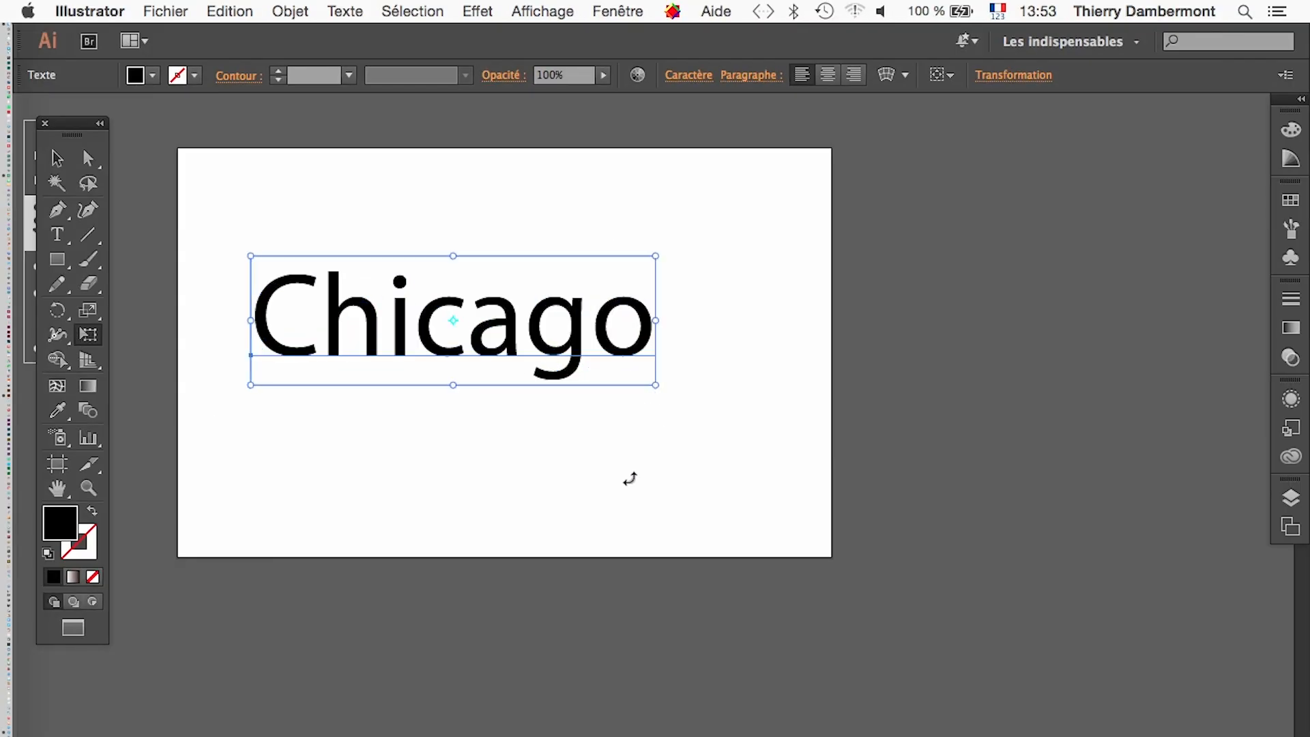
key("v")
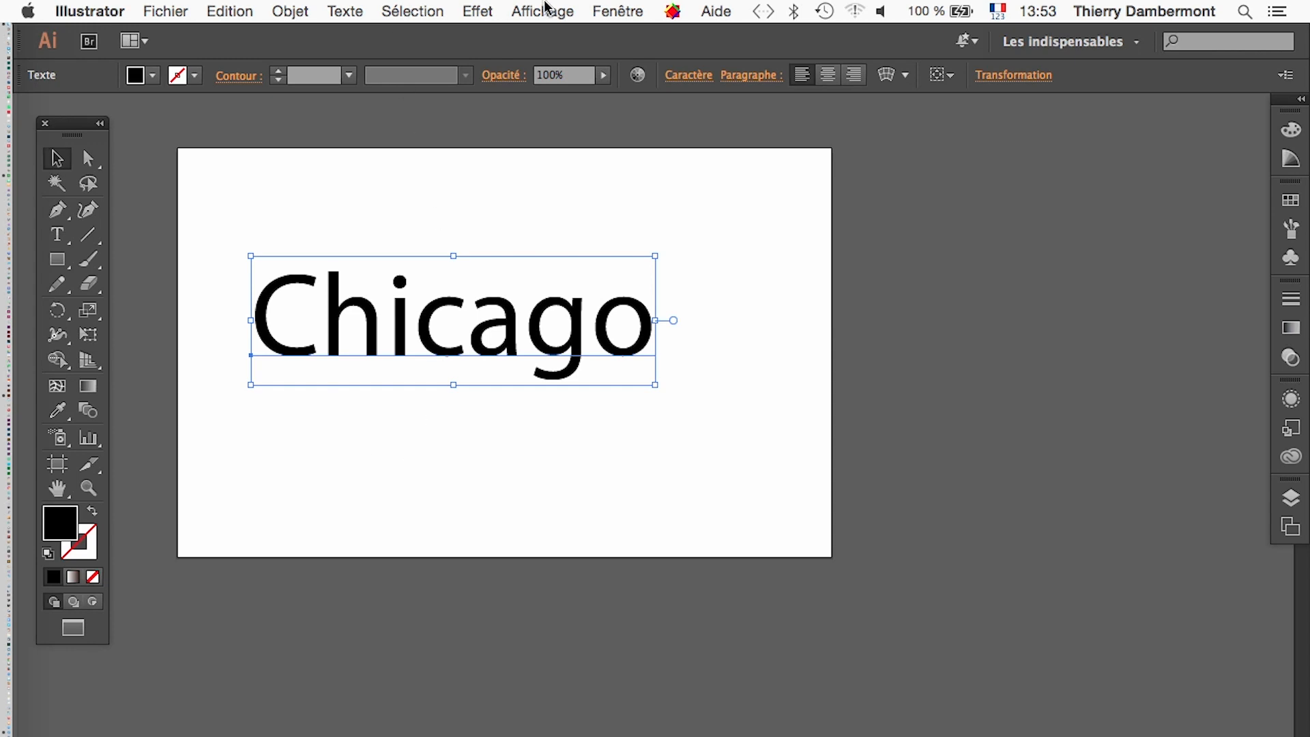
Display the Character panel and place it beside the "Chicago" text
left_click(546, 8)
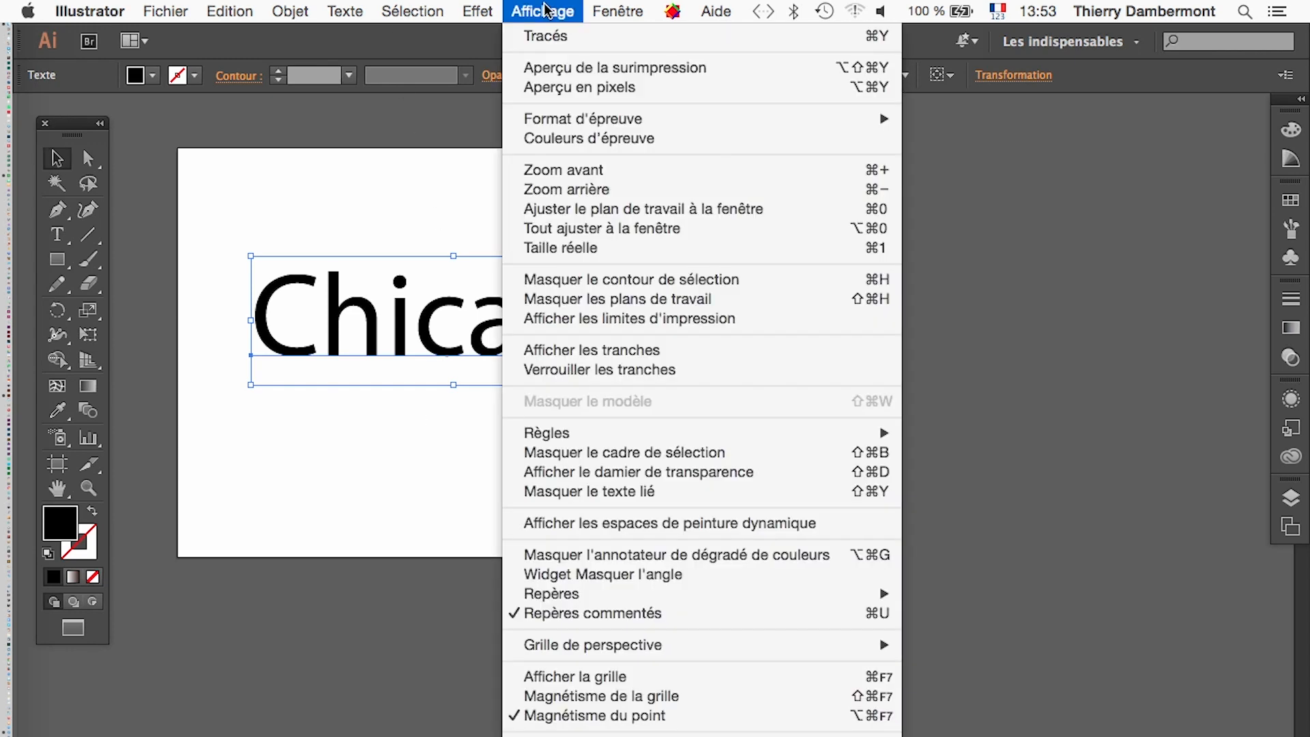
mouse_move(618, 11)
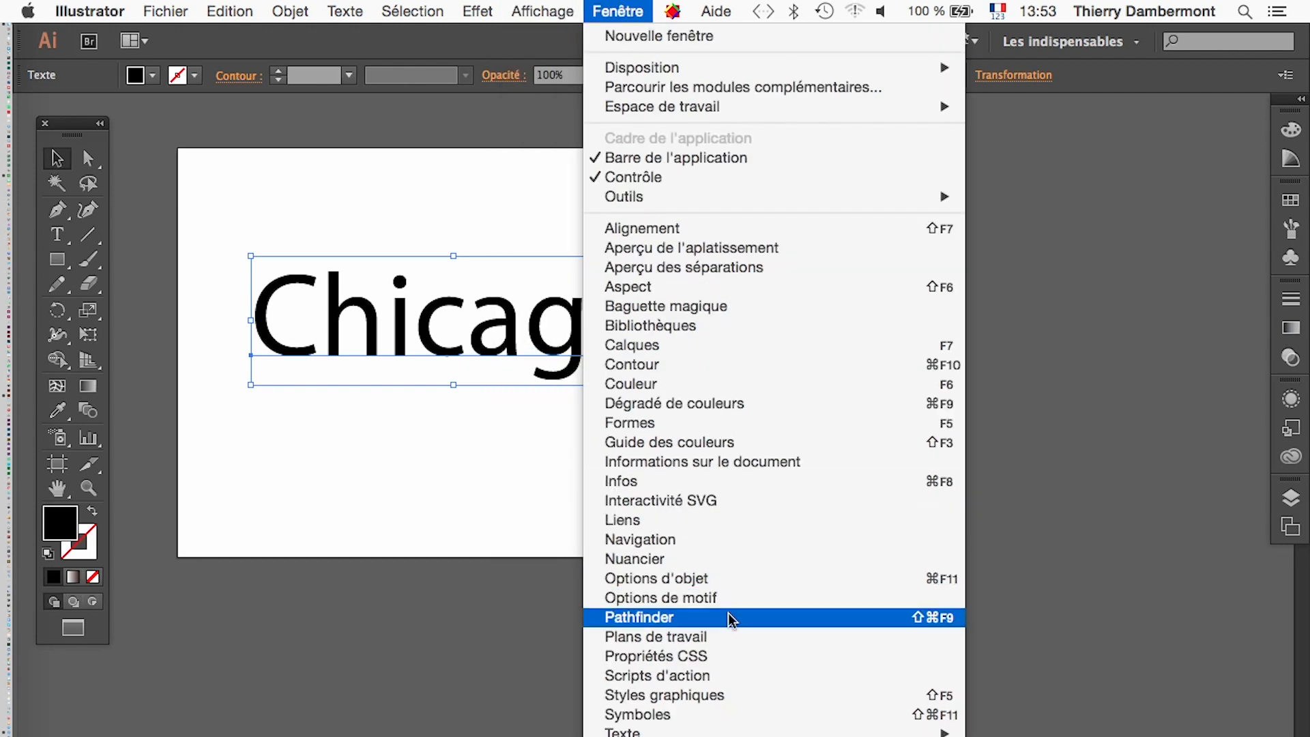
mouse_move(655, 732)
left_click(1019, 681)
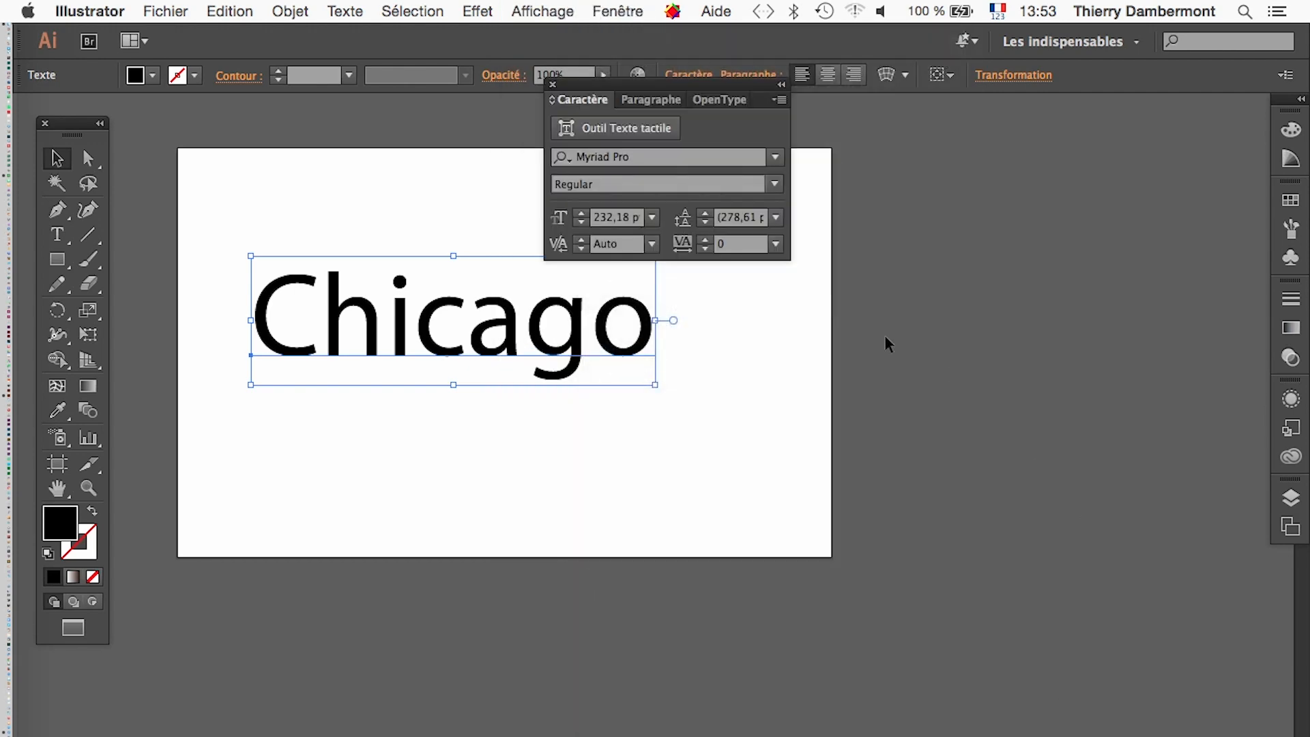
left_click_drag(632, 99, 801, 214)
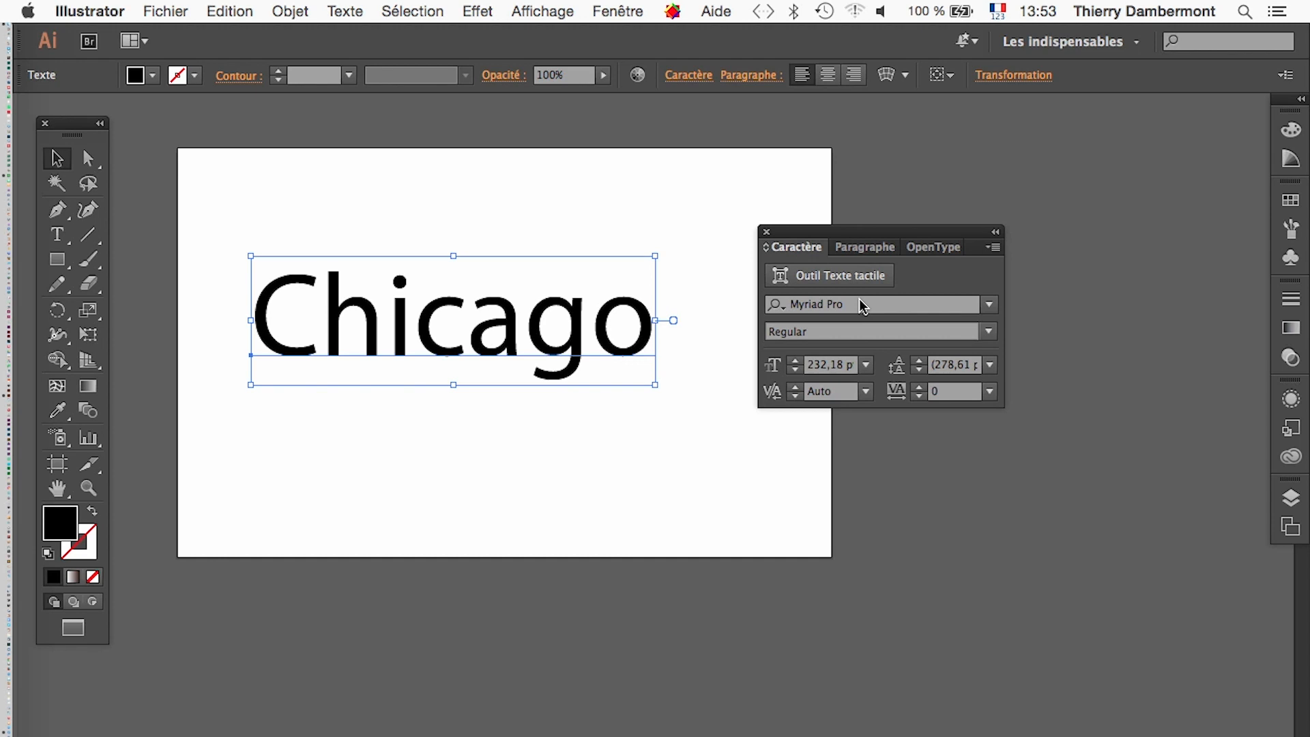
Move the Character panel higher and browse the font family list with its sample previews
left_click(989, 305)
left_click(887, 245)
left_click_drag(877, 243, 829, 133)
left_click(939, 194)
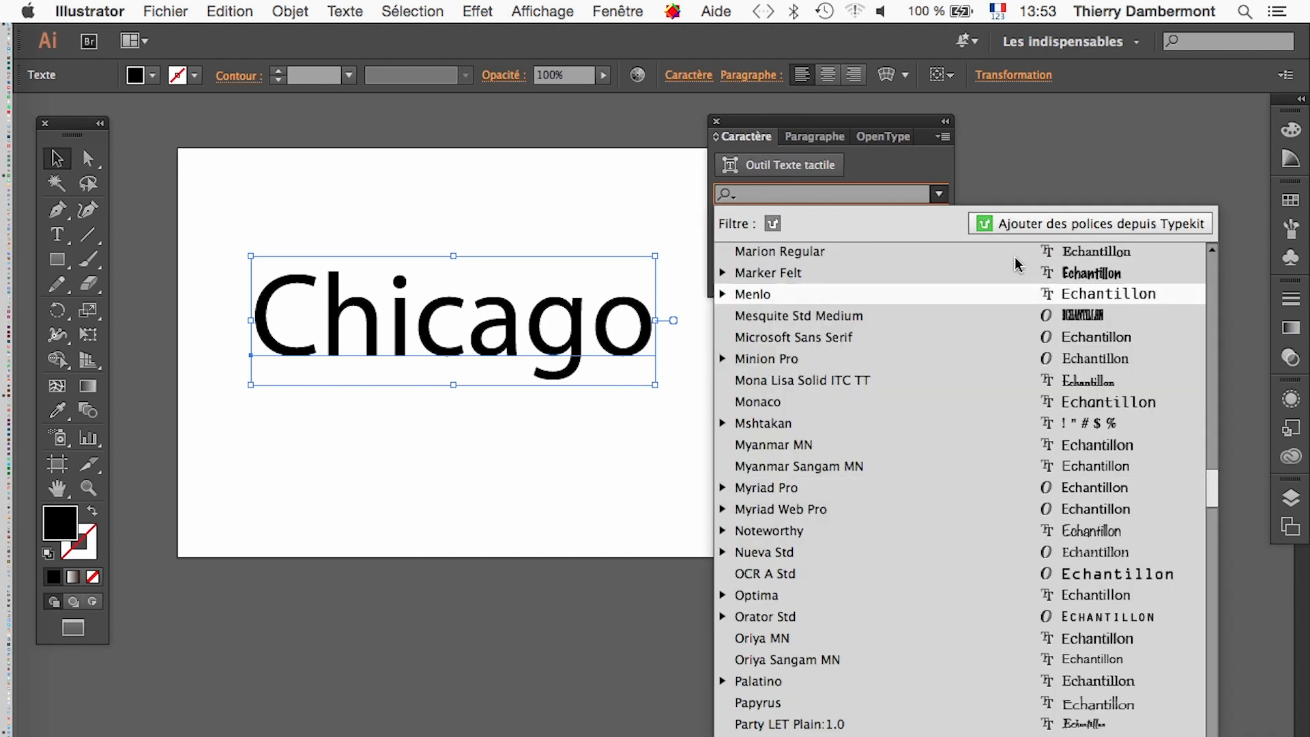
scroll(1126, 711, "down", 10)
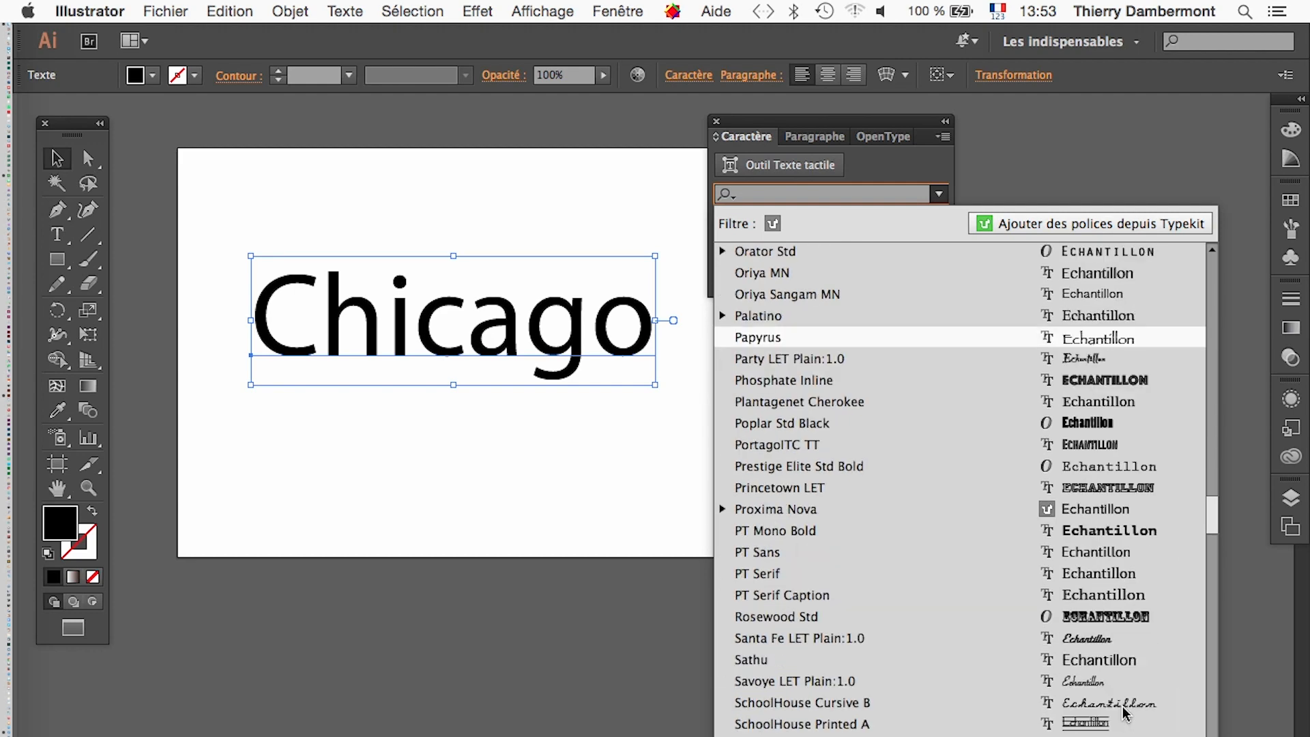
scroll(1119, 713, "down", 12)
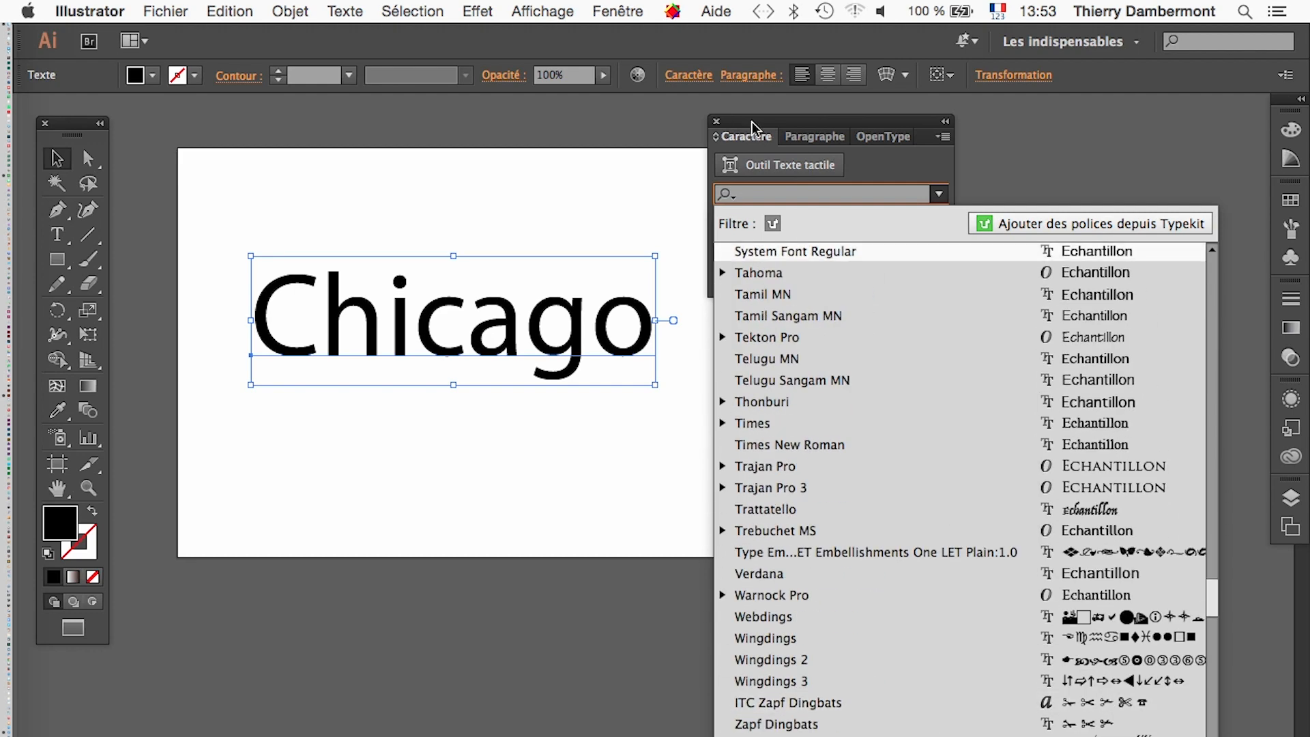
left_click(939, 193)
left_click(940, 191)
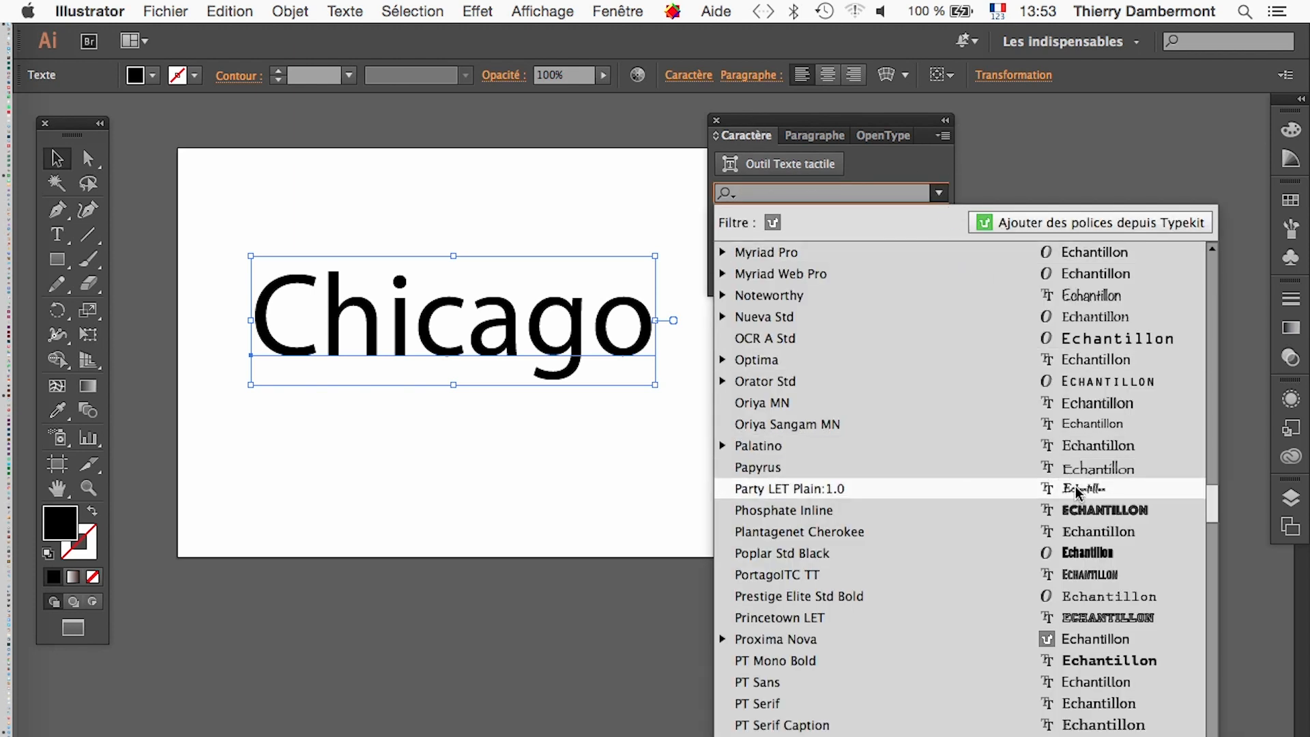
left_click(868, 124)
Set the font preview size to Grande in the Texte preferences
left_click(89, 11)
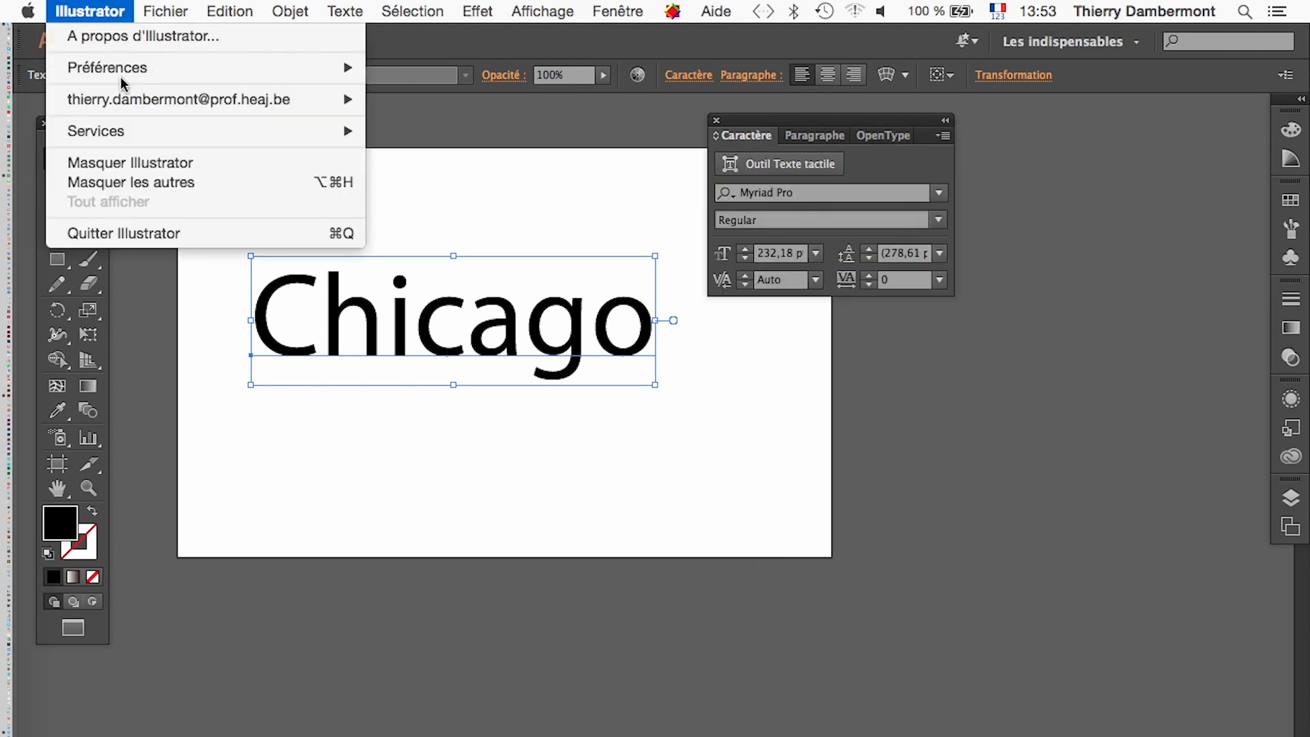
mouse_move(109, 68)
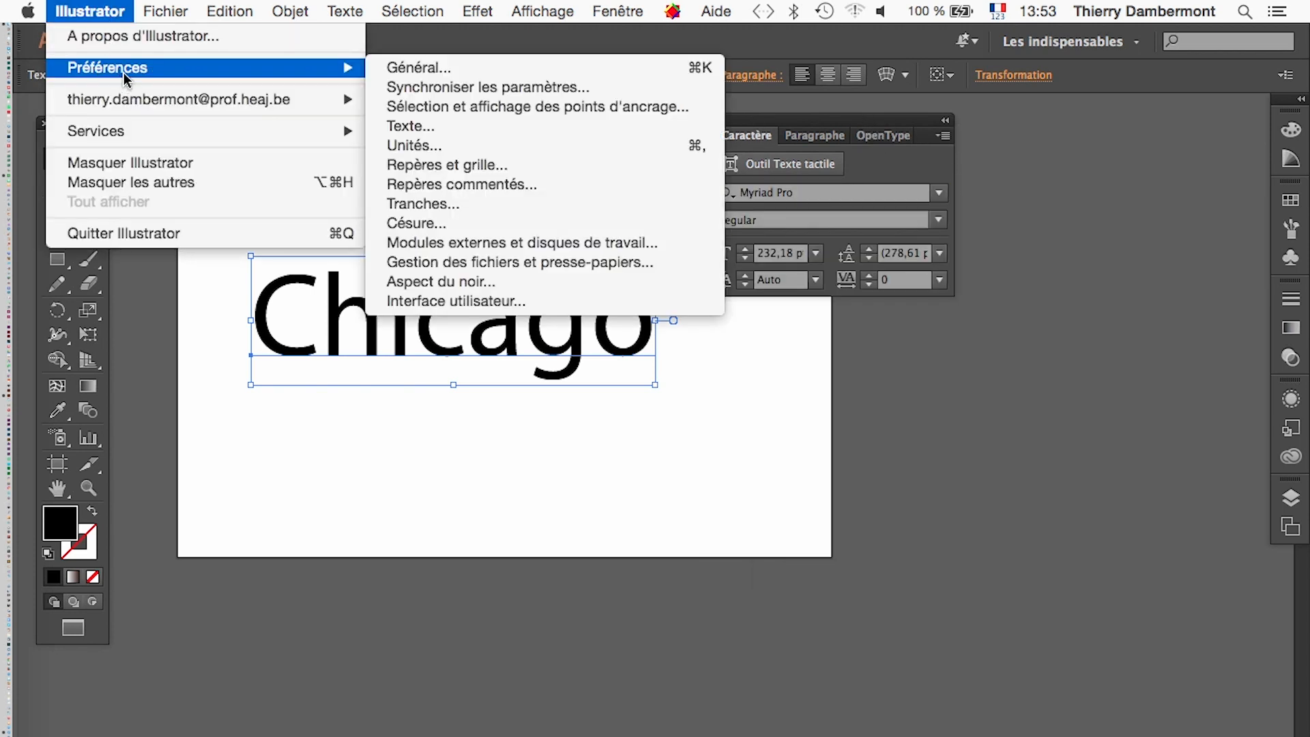
left_click(544, 126)
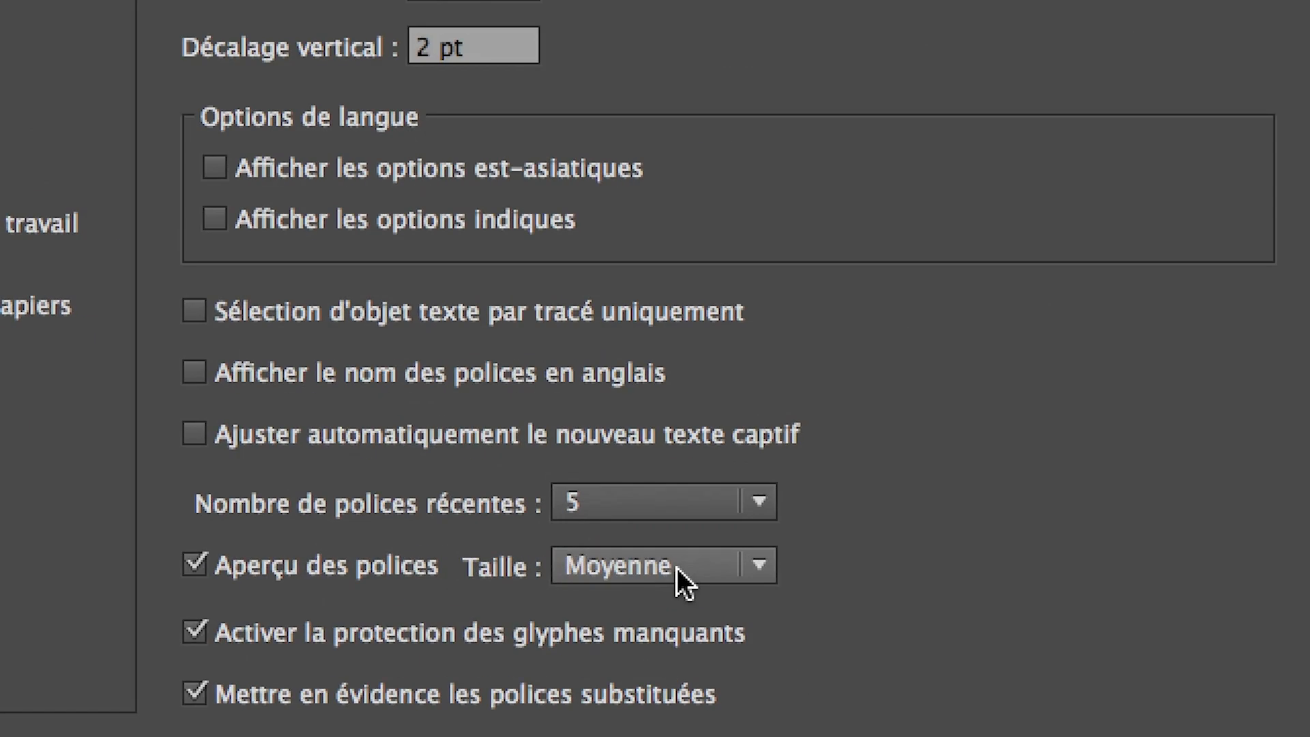
left_click(678, 570)
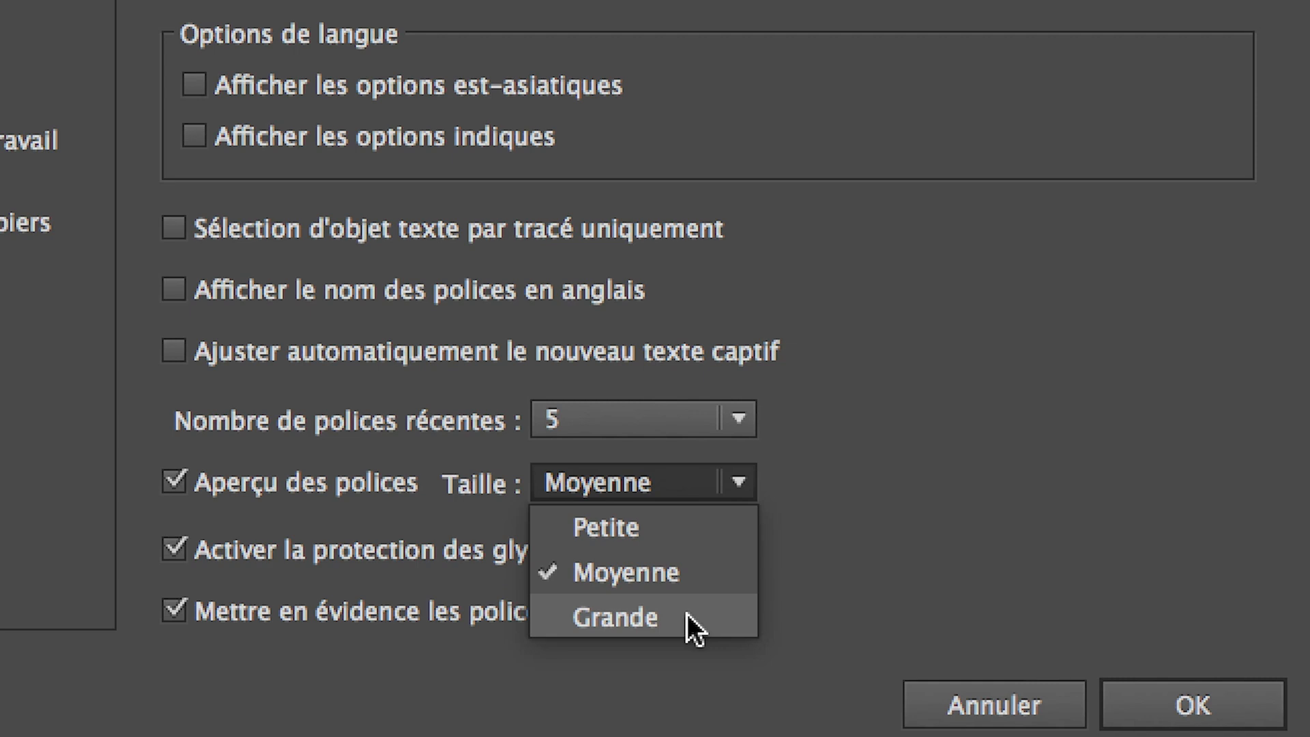
left_click(687, 614)
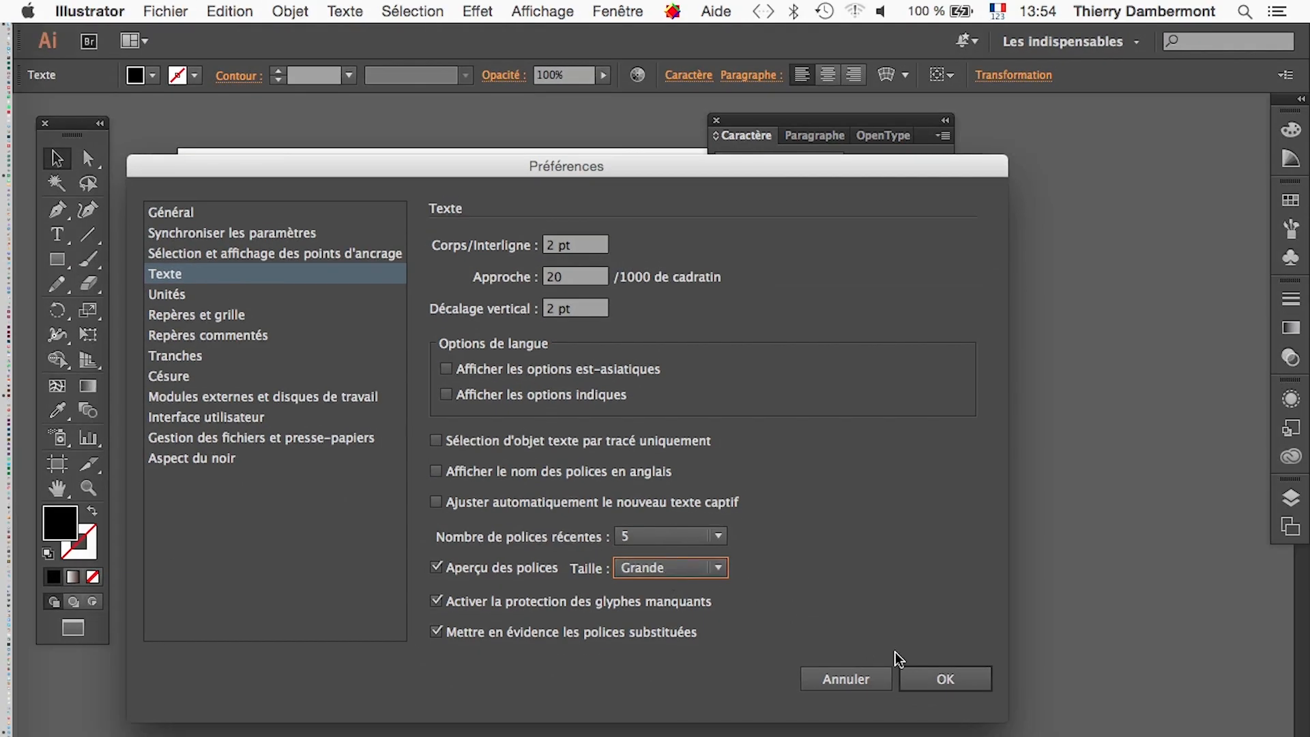
left_click(897, 656)
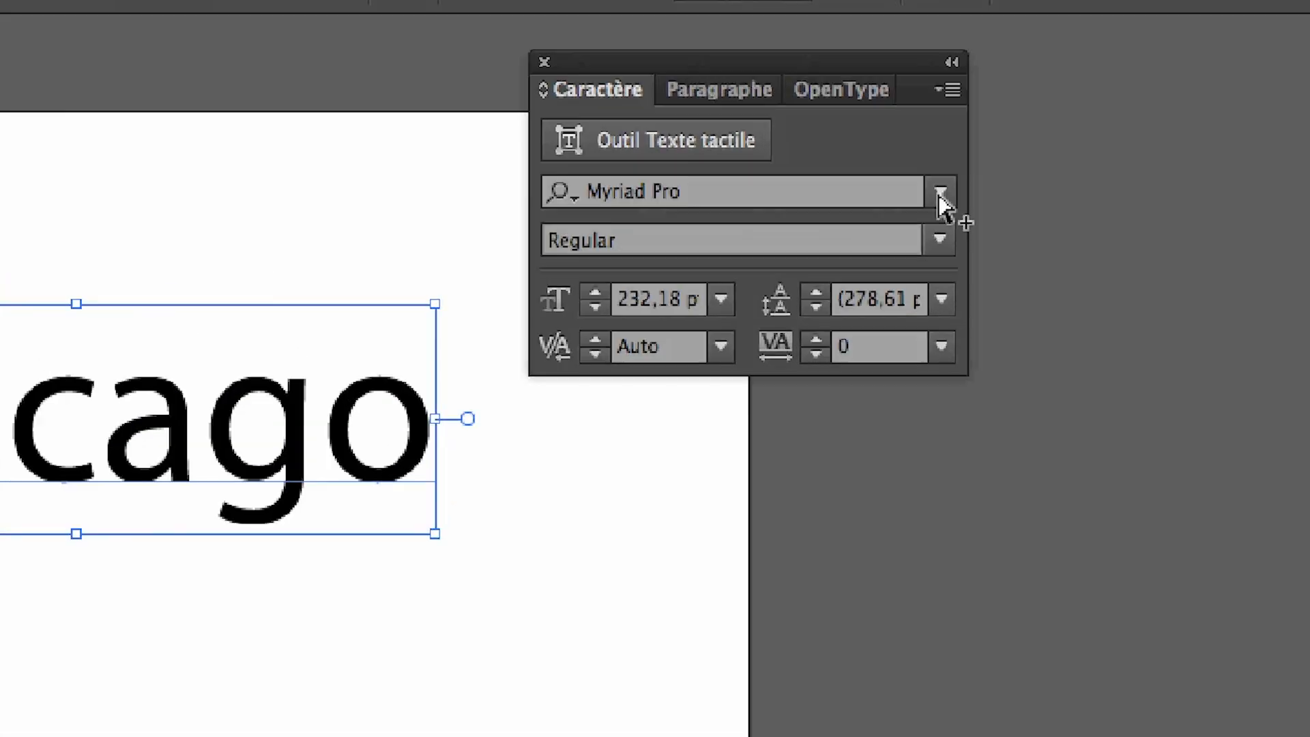
Examine the enlarged samples in the font family list, then shift the Character panel slightly toward the text
left_click(939, 194)
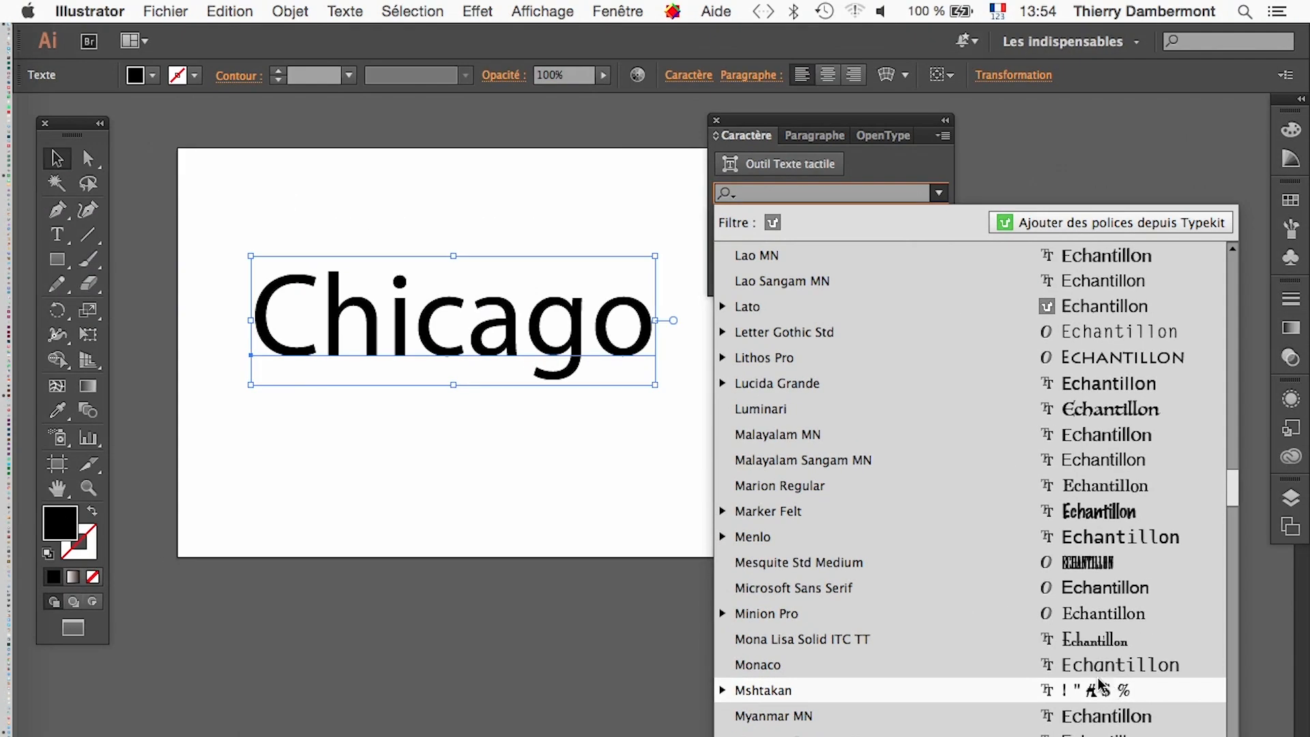
left_click(828, 123)
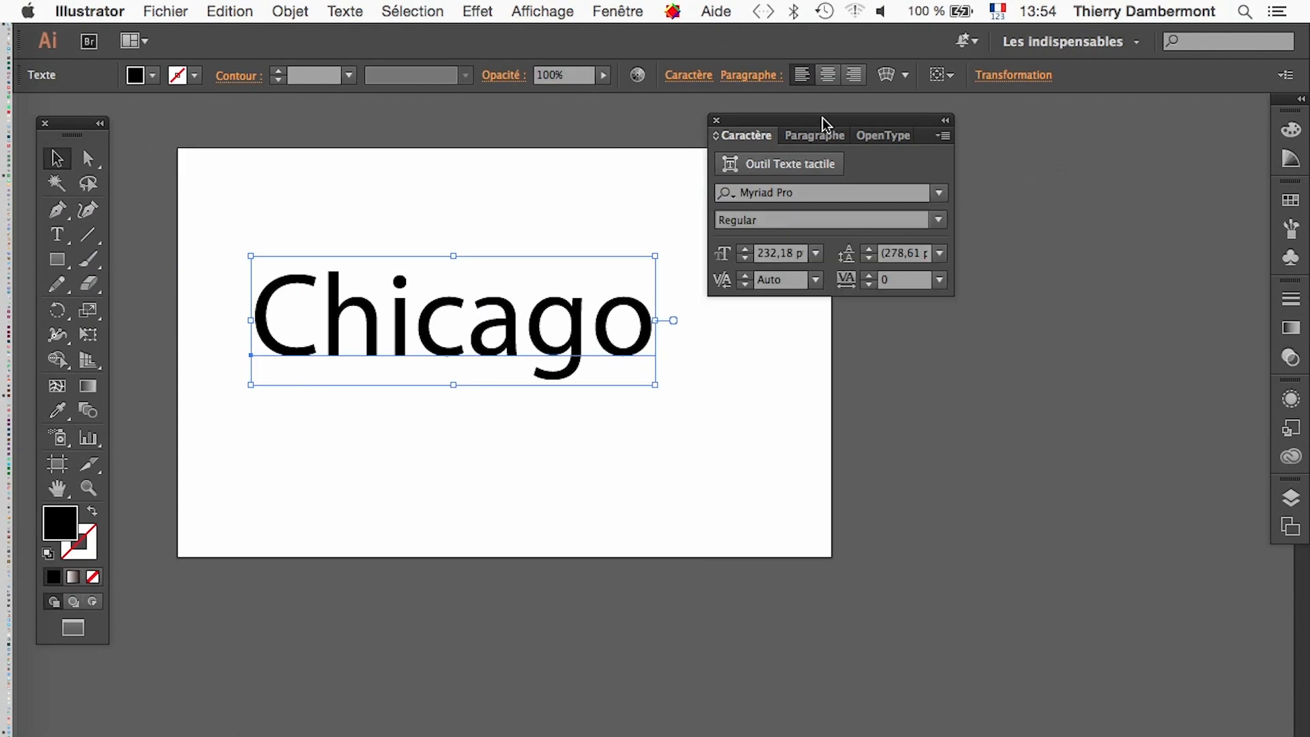
mouse_move(827, 123)
left_mouse_down()
mouse_move(812, 108)
mouse_move(812, 122)
left_mouse_up()
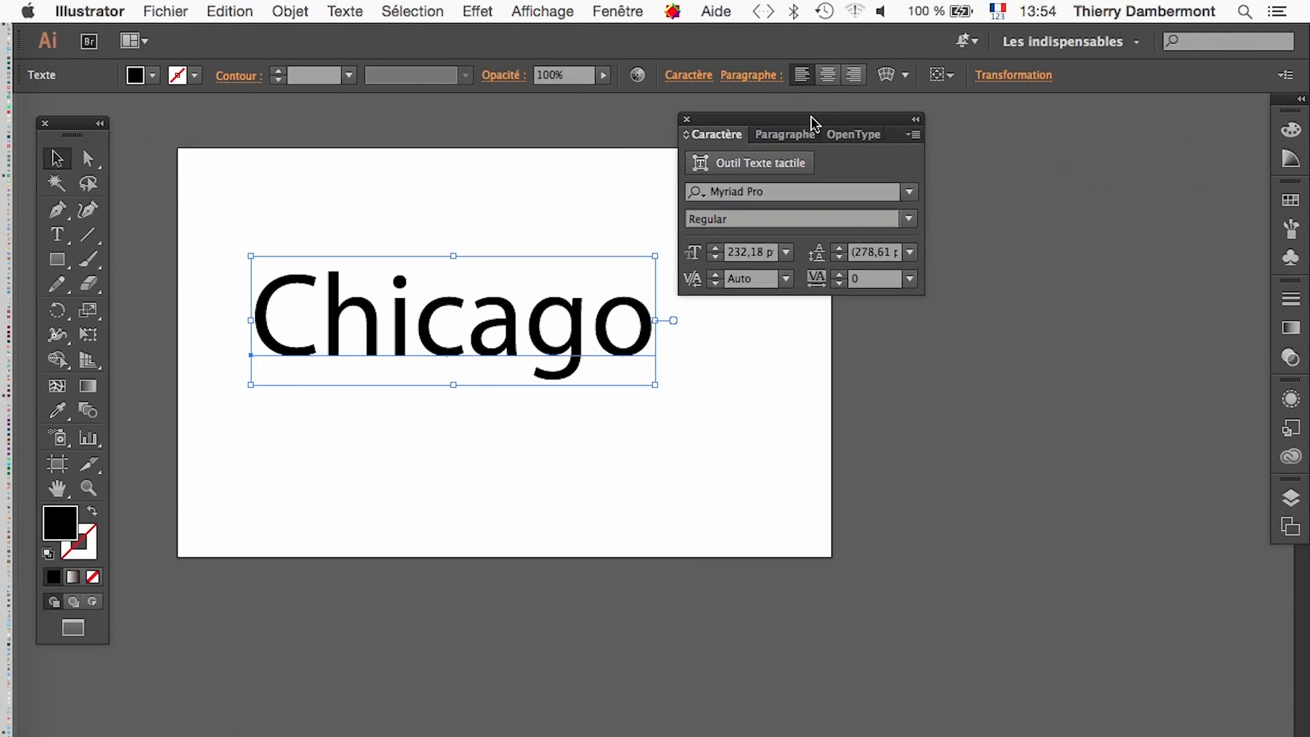
Apply the PT Mono Bold font to the "Chicago" text
left_click(908, 191)
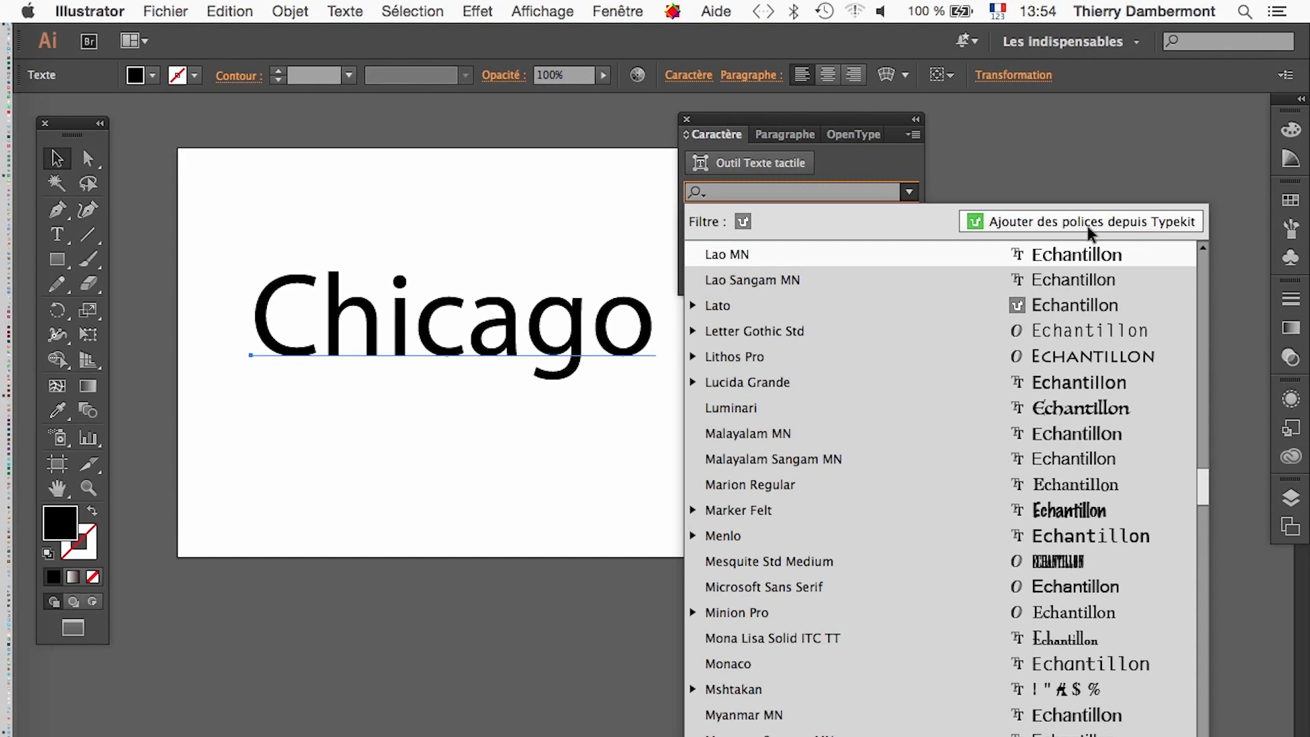
key("Down")
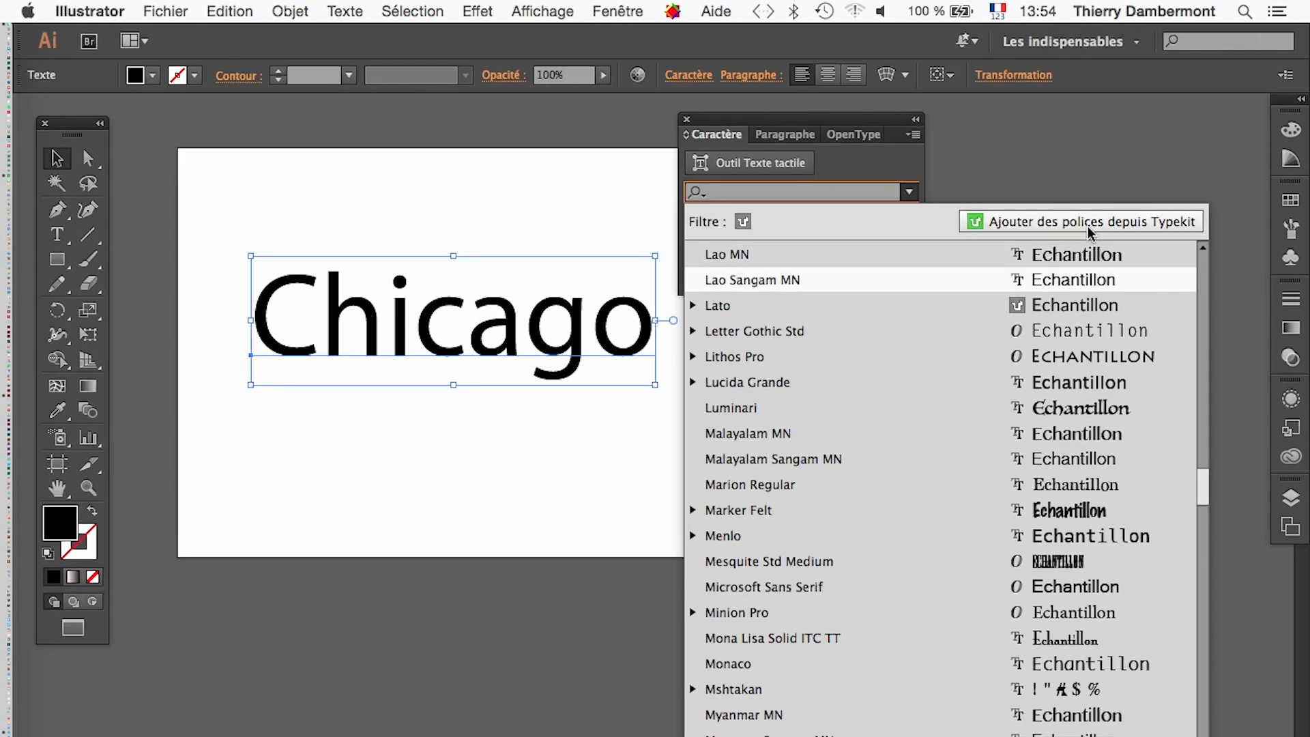
scroll(1068, 455, "down", 20)
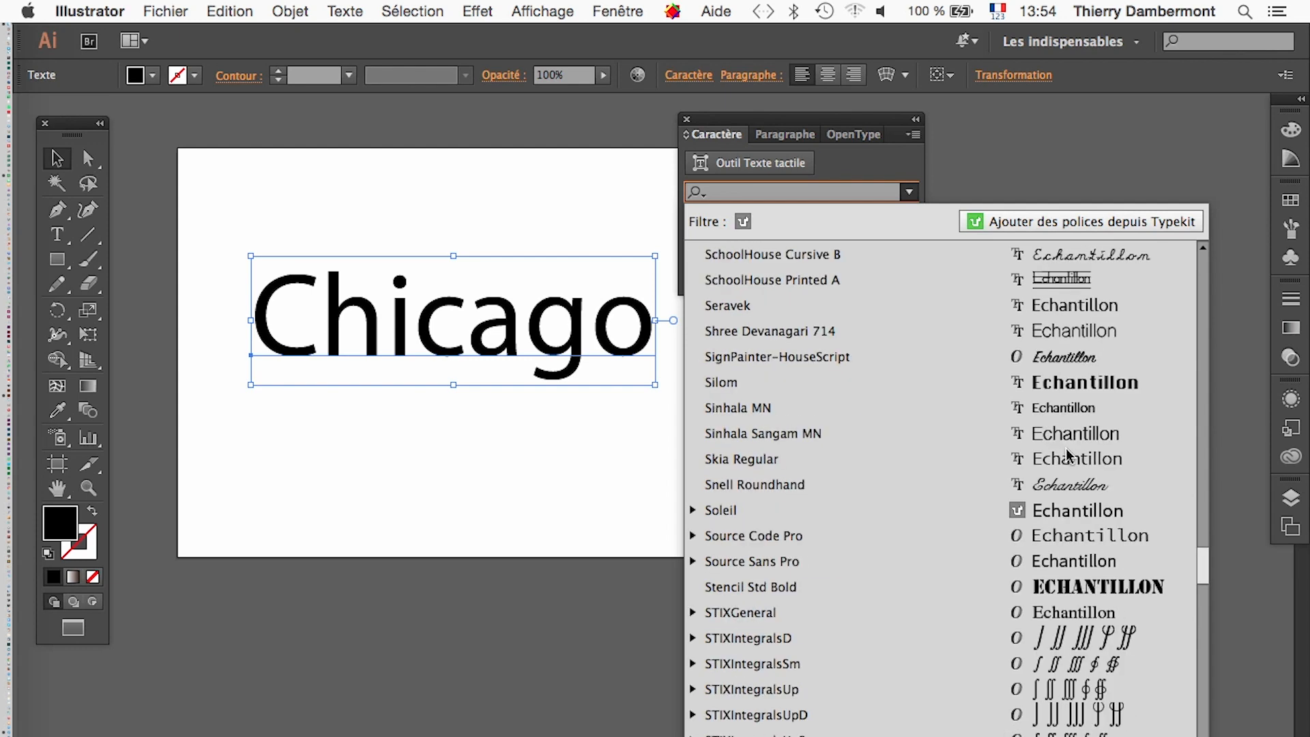
scroll(1068, 455, "down", 1)
scroll(1068, 456, "up", 10)
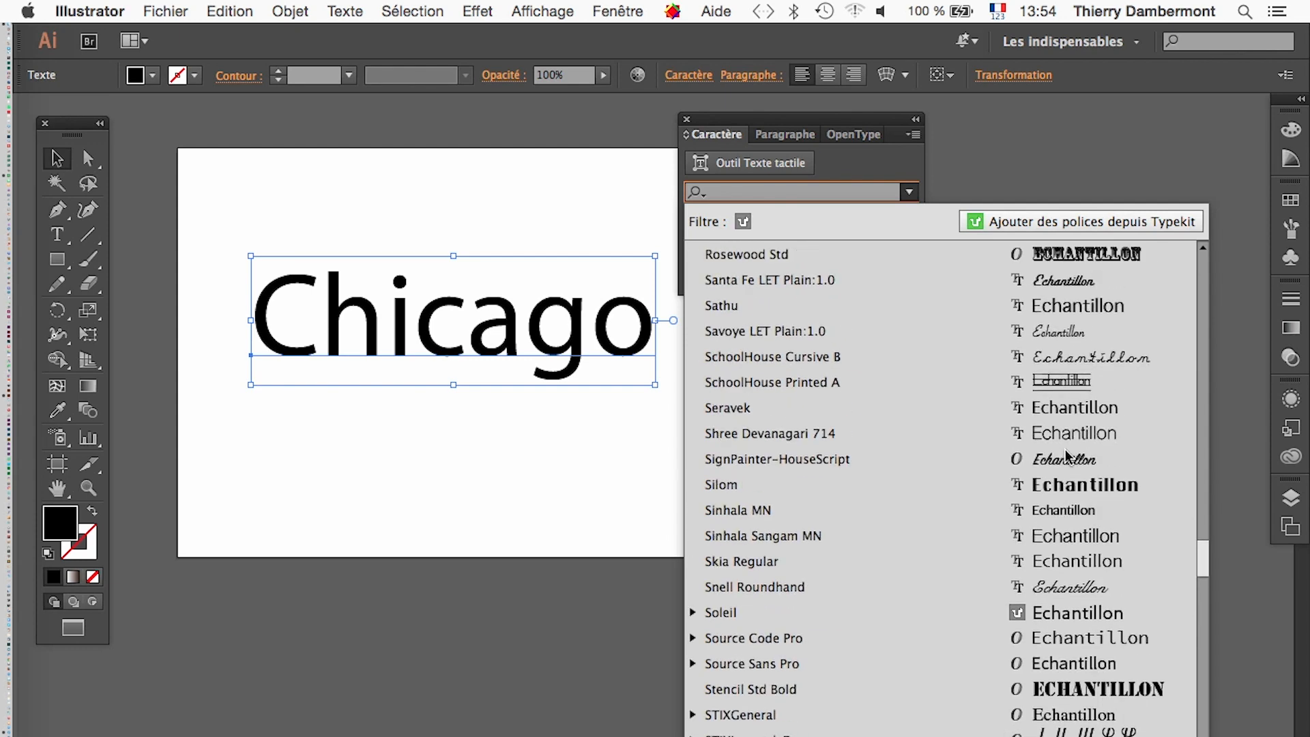
scroll(1069, 463, "up", 1)
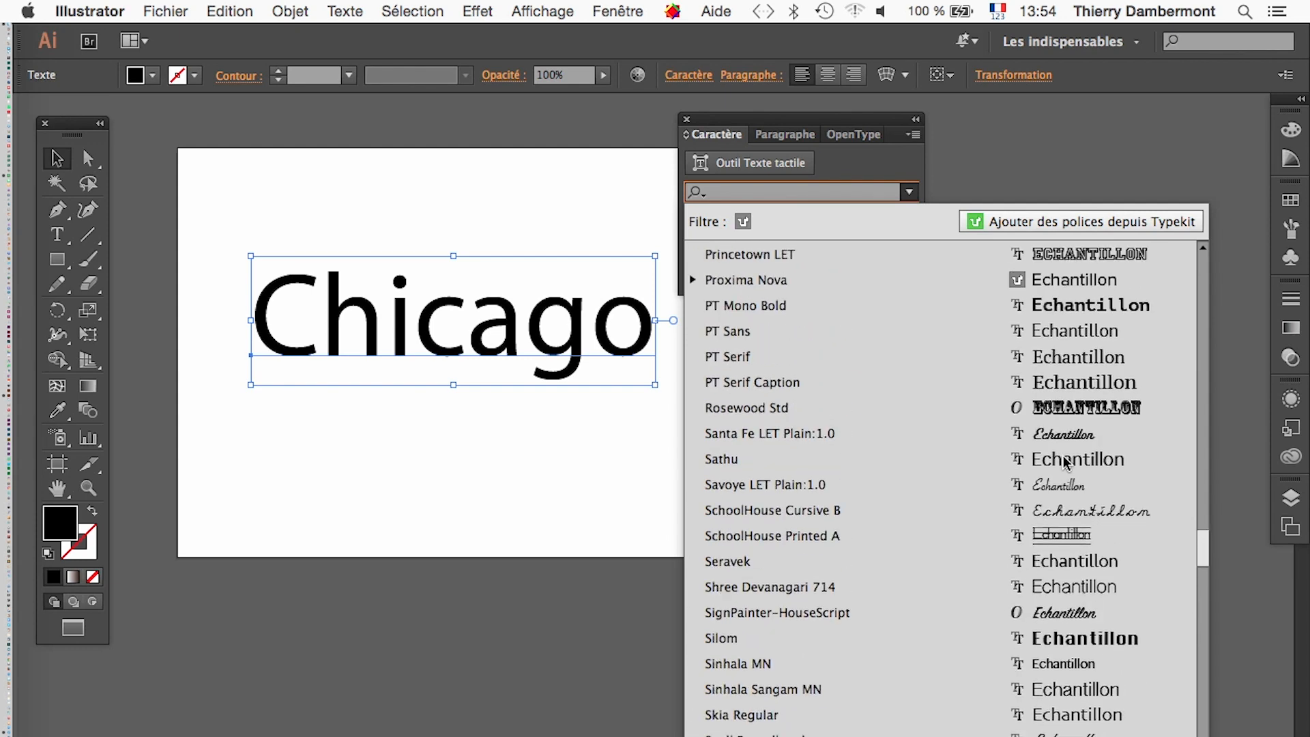
left_click(1071, 307)
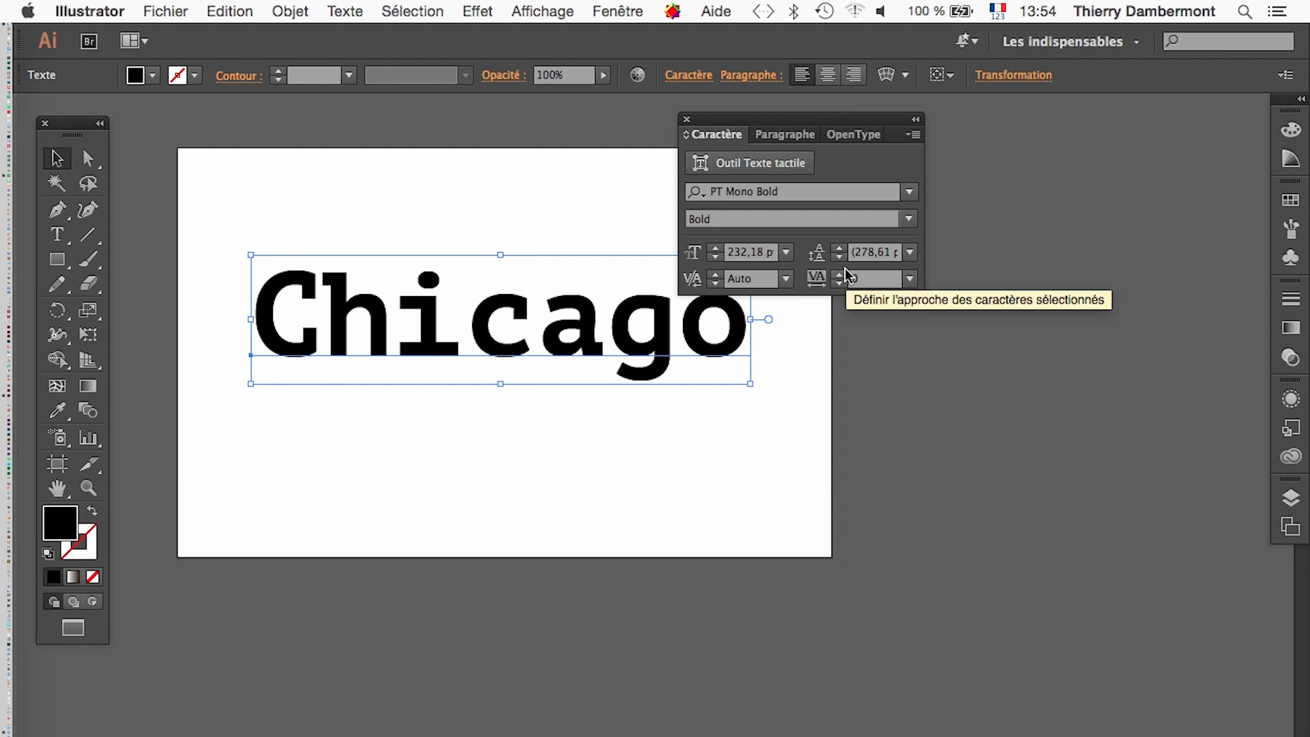
Step backward through the font families to Palatino for the "Chicago" text, and move the Character panel off the artboard
left_click(817, 197)
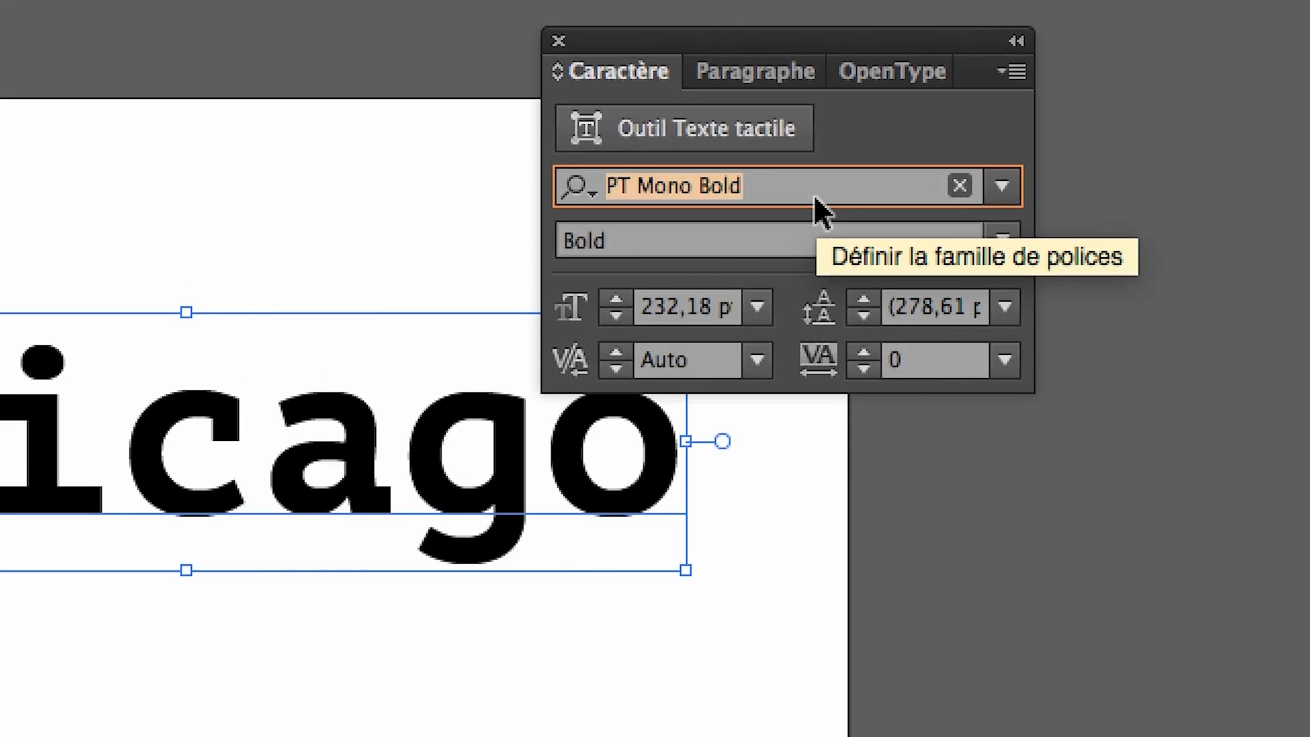
left_click(813, 193)
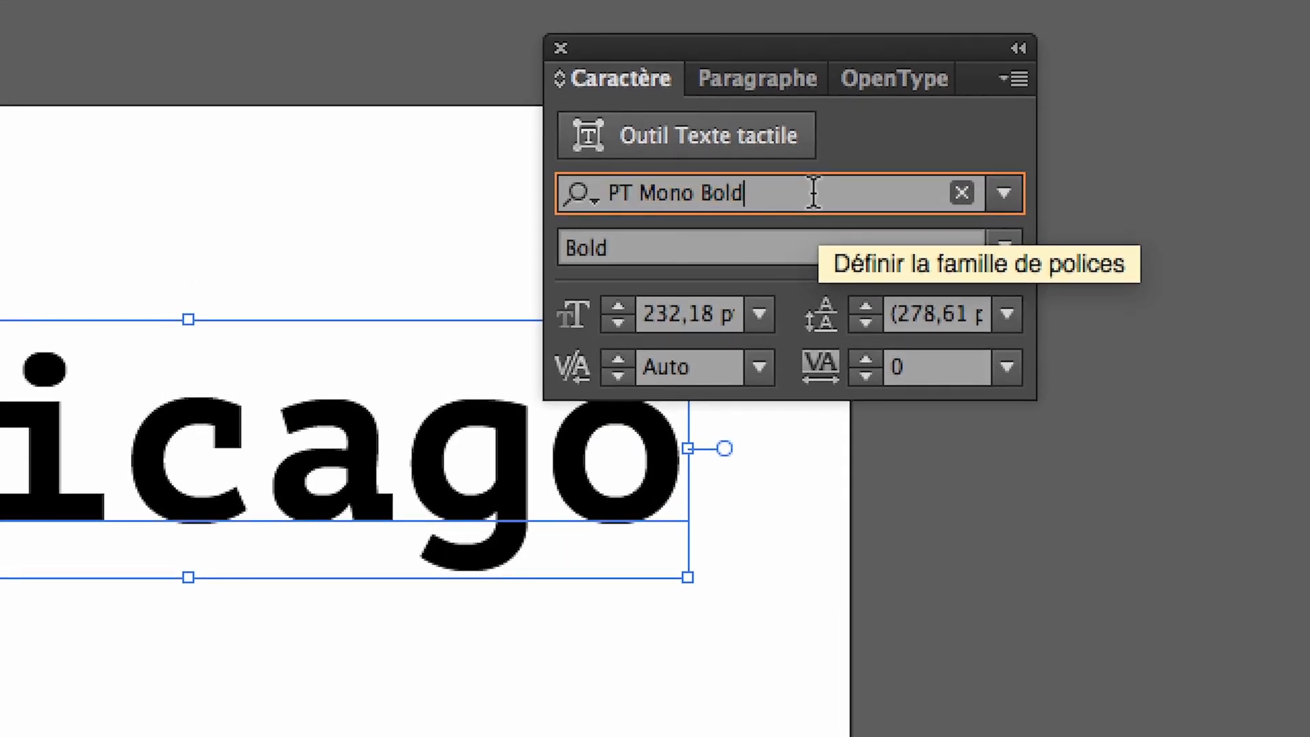
key("Up")
key("Up")
key("Down")
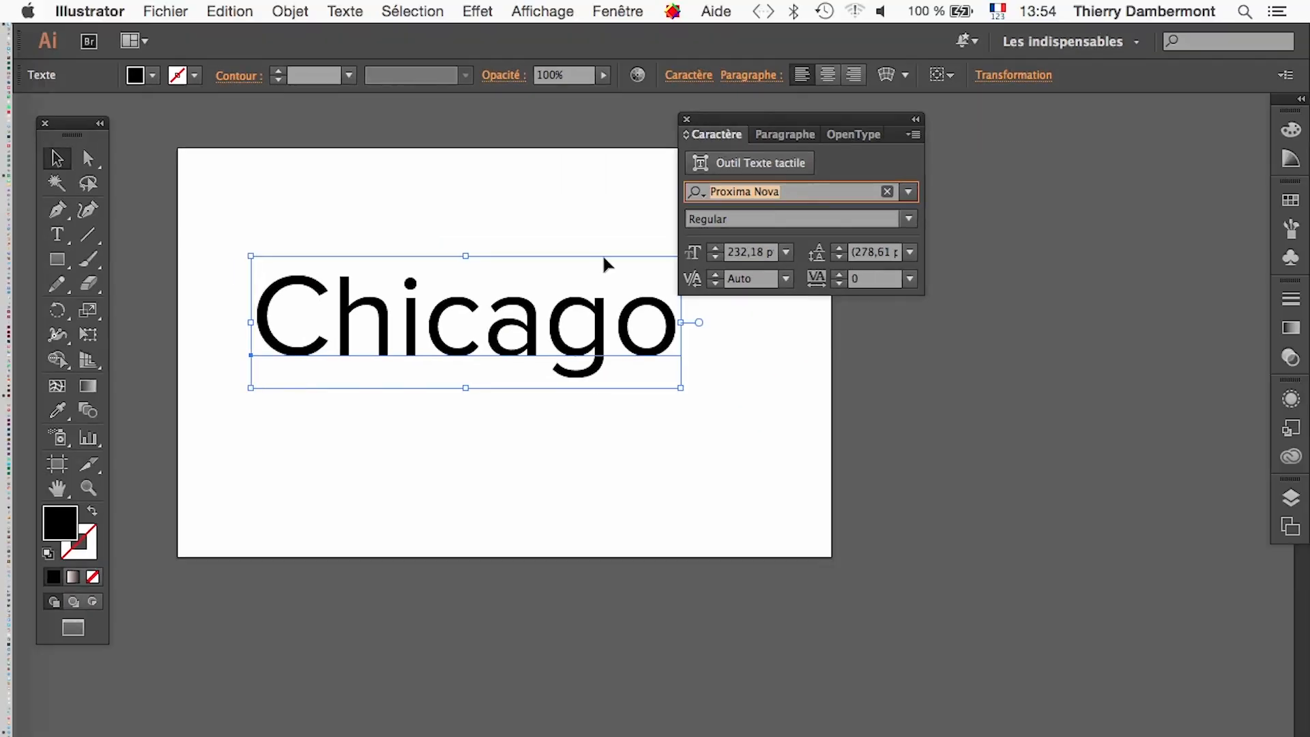
key("Up")
key("Up")
key("Up")
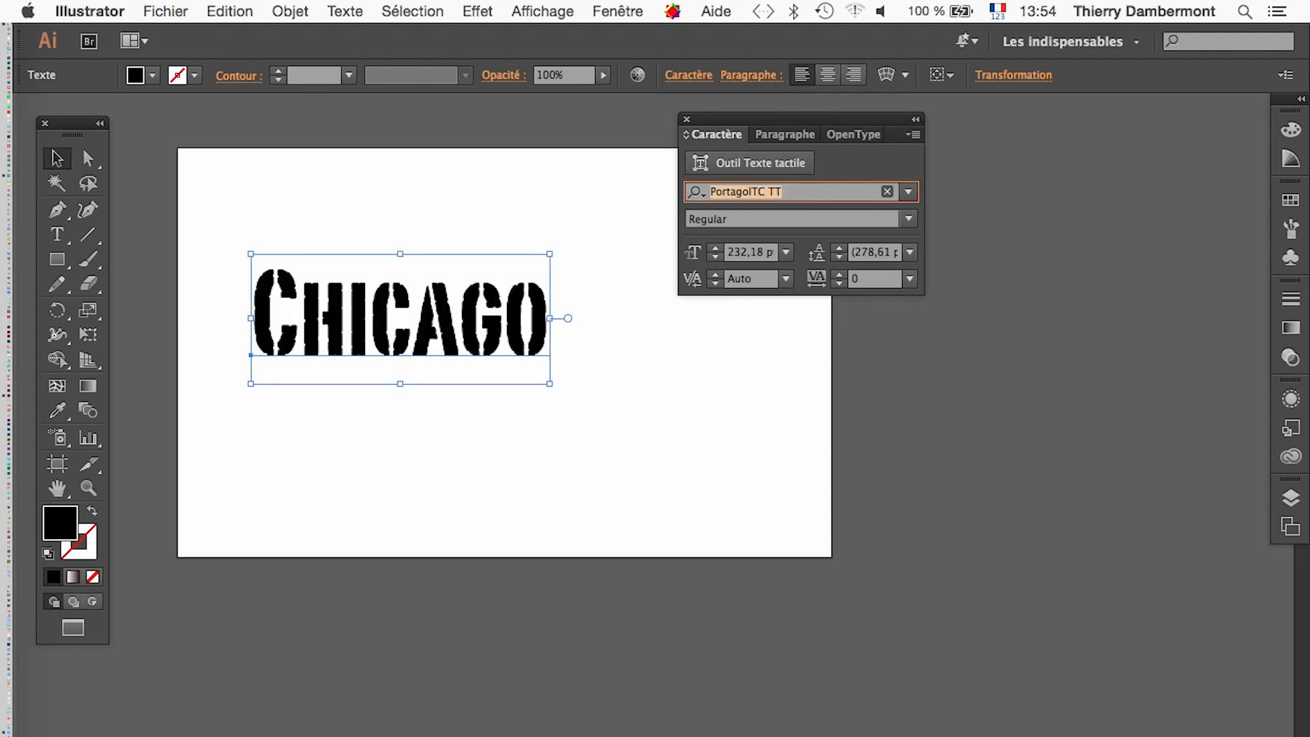
key("Down")
key("Up")
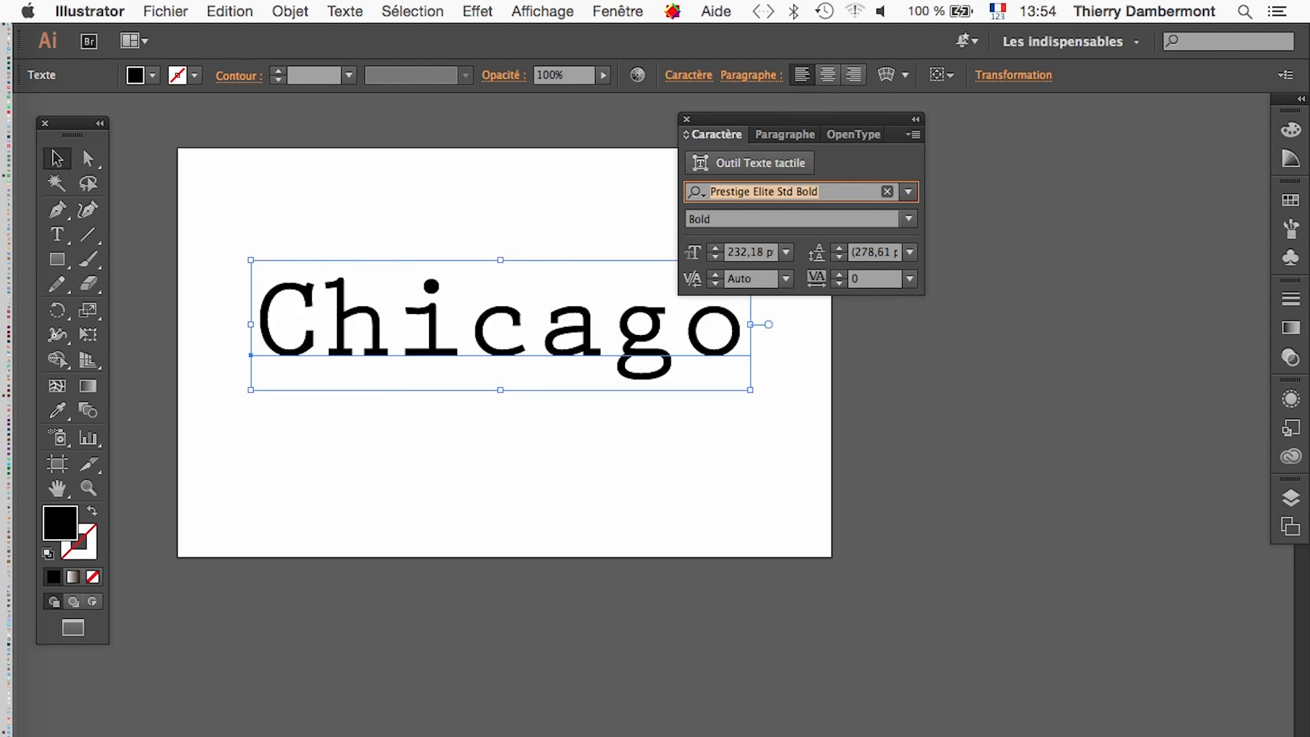
key("Up")
key("Up")
key("Up")
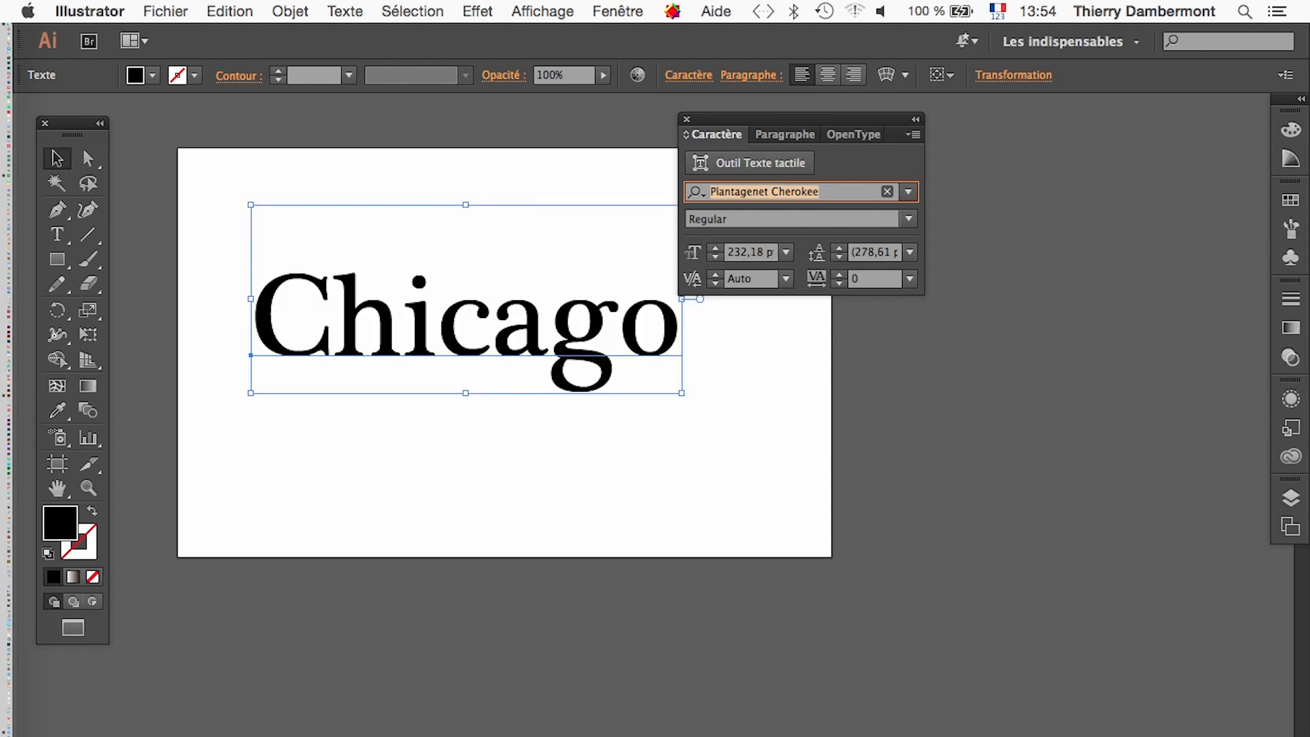
key("Up")
key("Up")
key("Up")
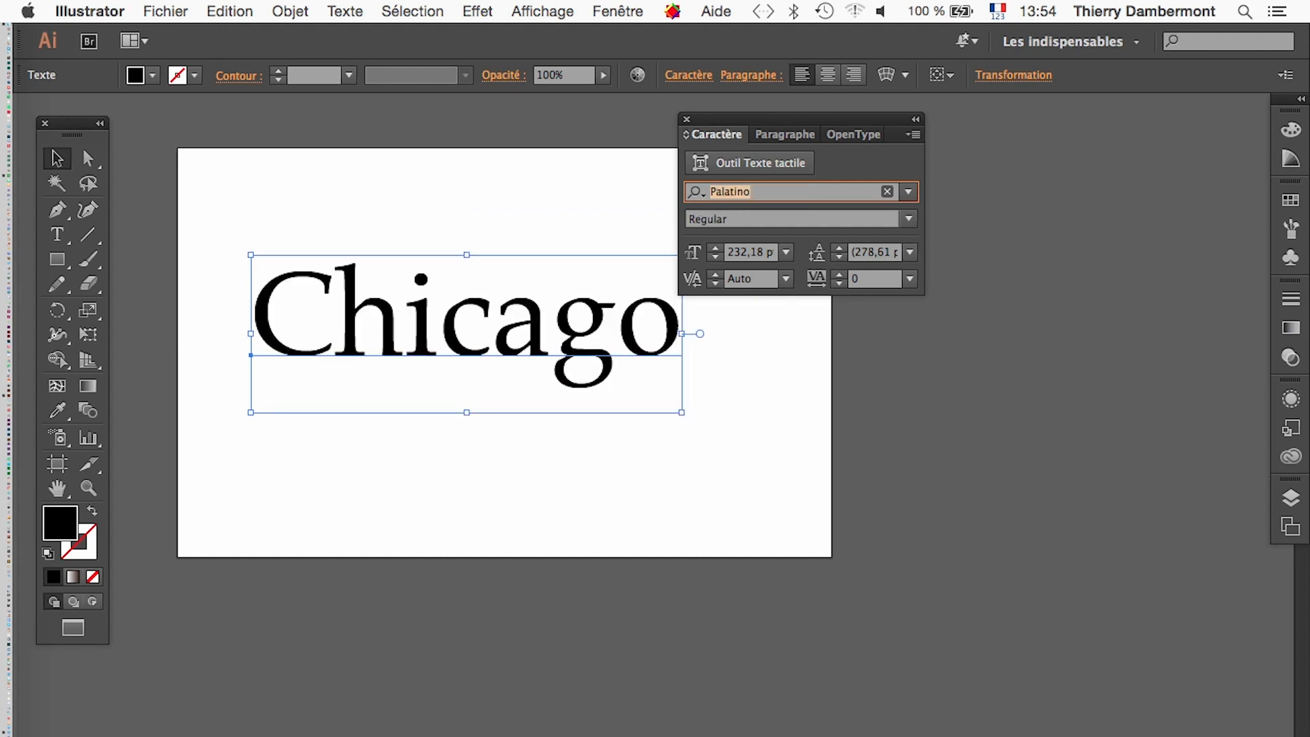
left_click_drag(728, 120, 1007, 203)
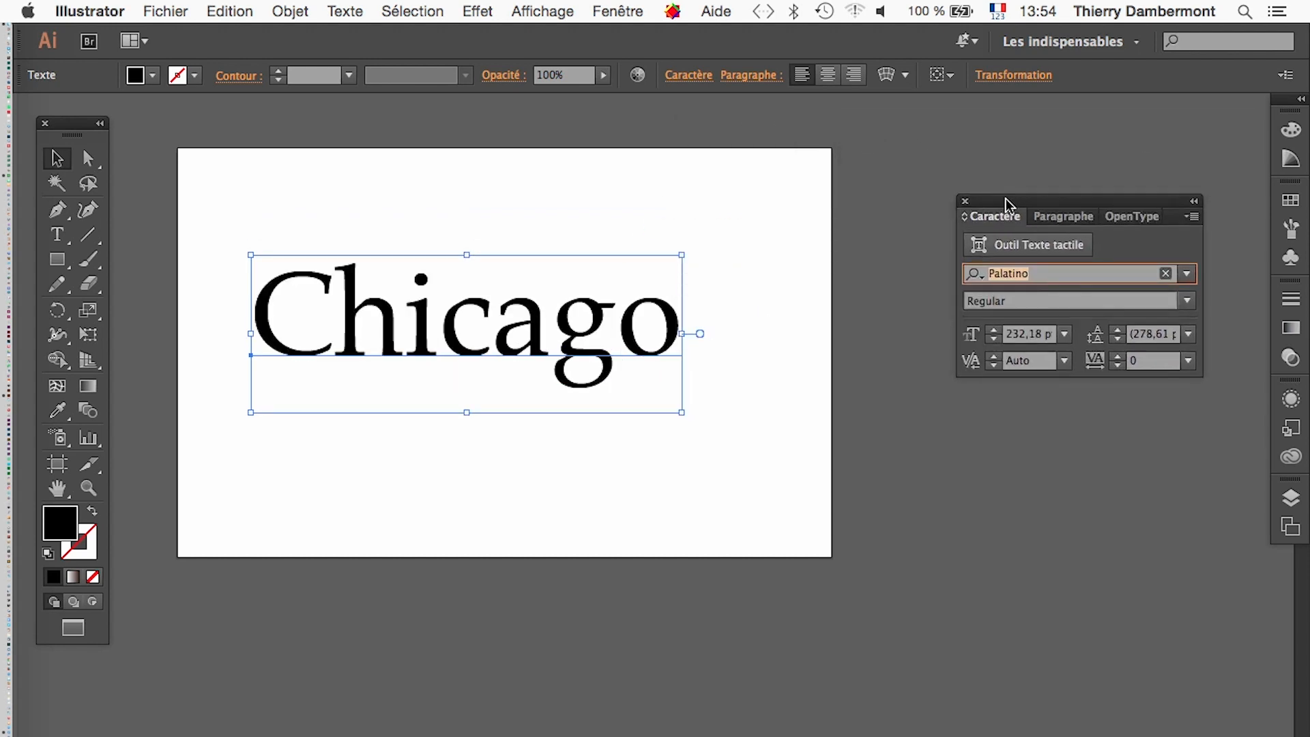
left_click(466, 522)
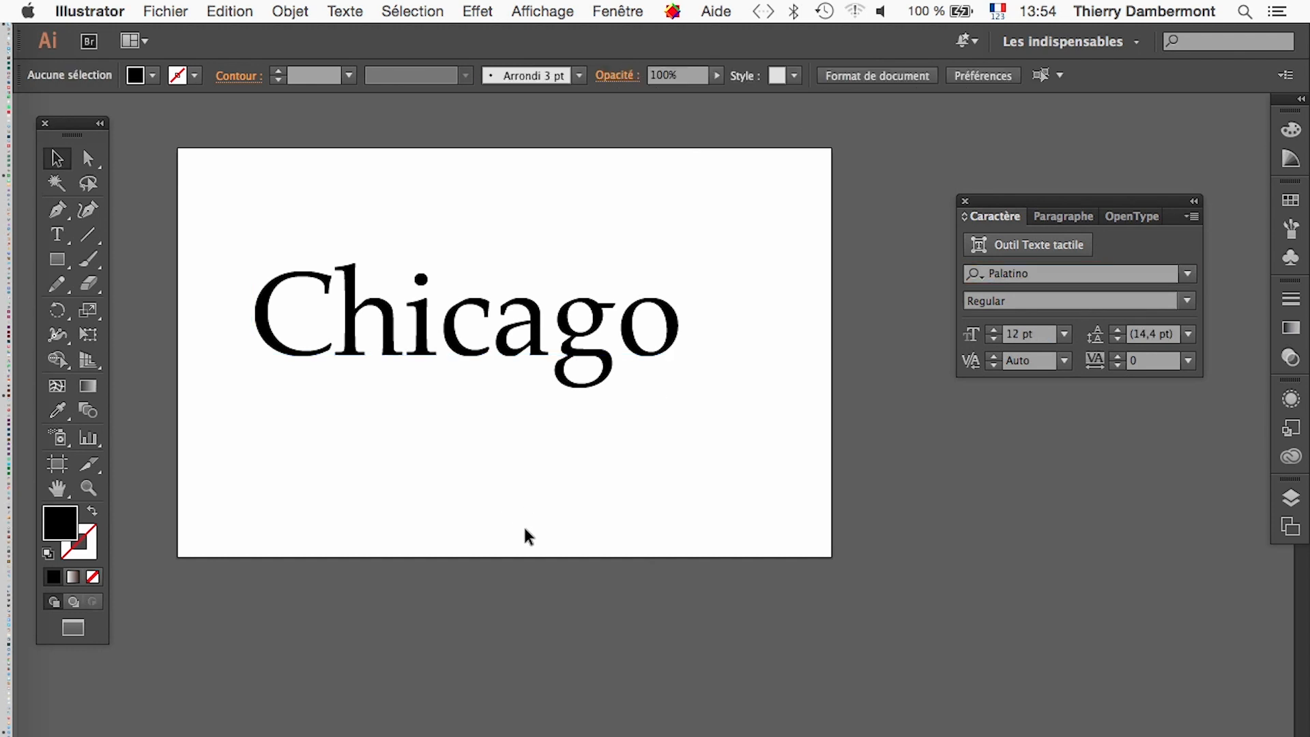
Remove the fill from the "Chicago" text and keep the floating toolbox clear of the artboard
left_click(513, 351)
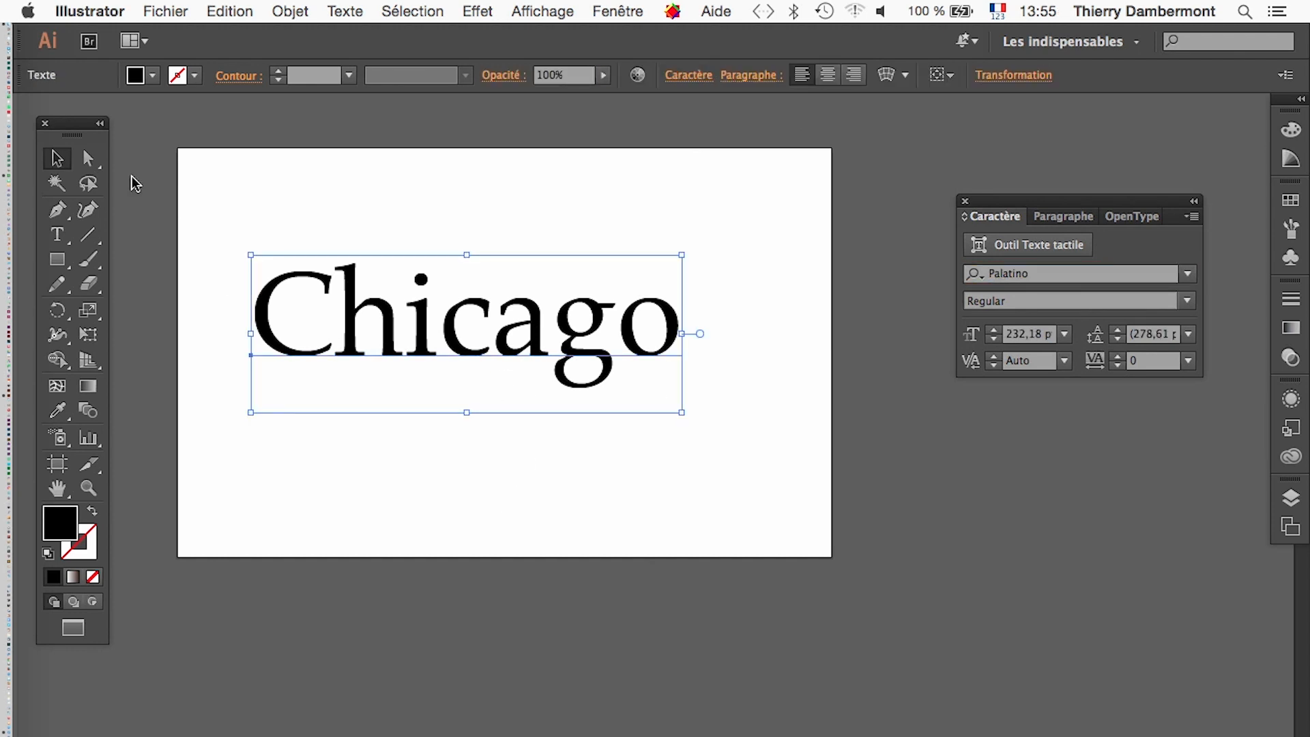
left_click_drag(72, 126, 167, 124)
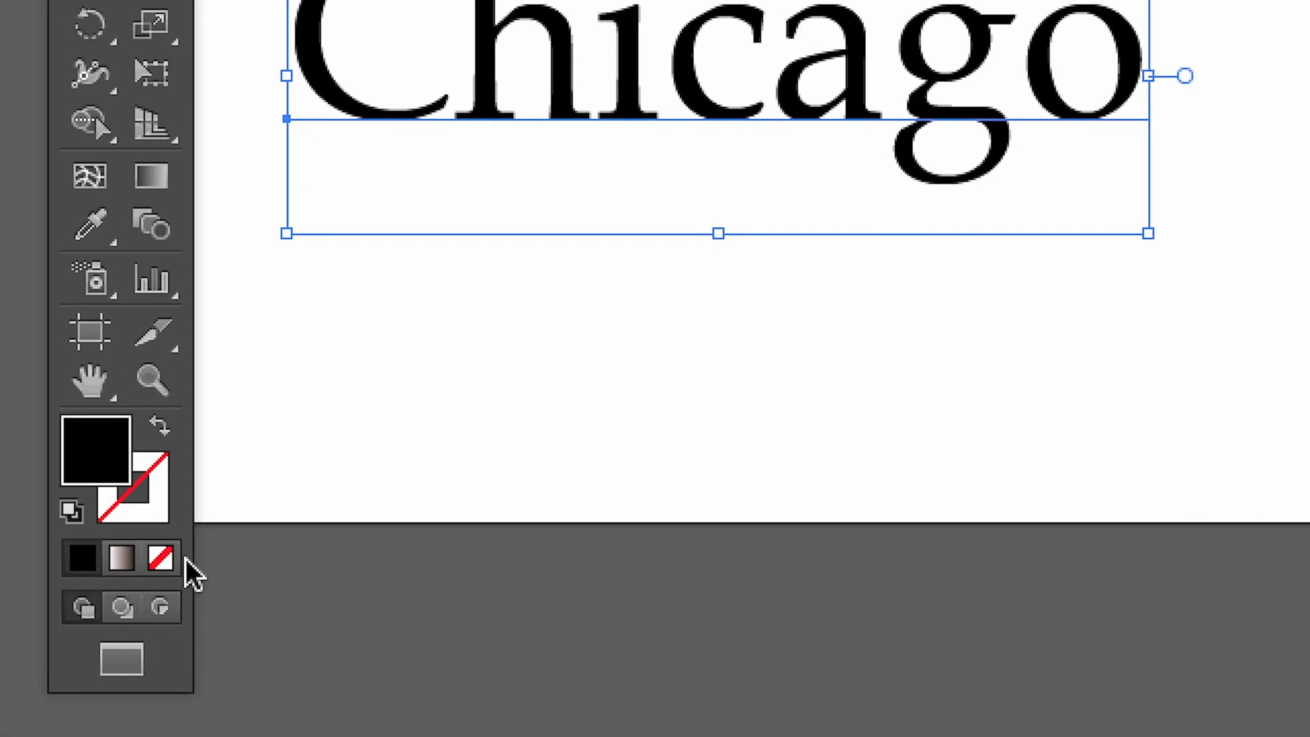
left_click(188, 574)
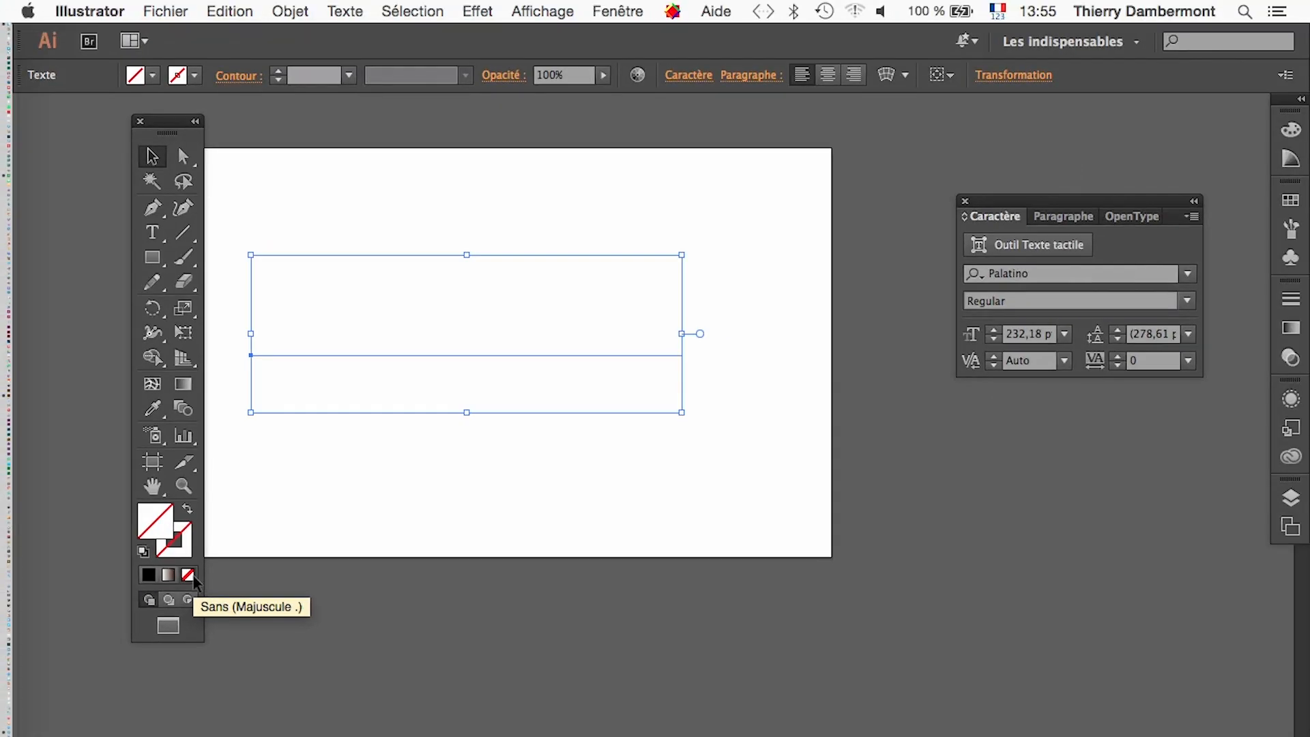
left_click_drag(178, 145, 98, 138)
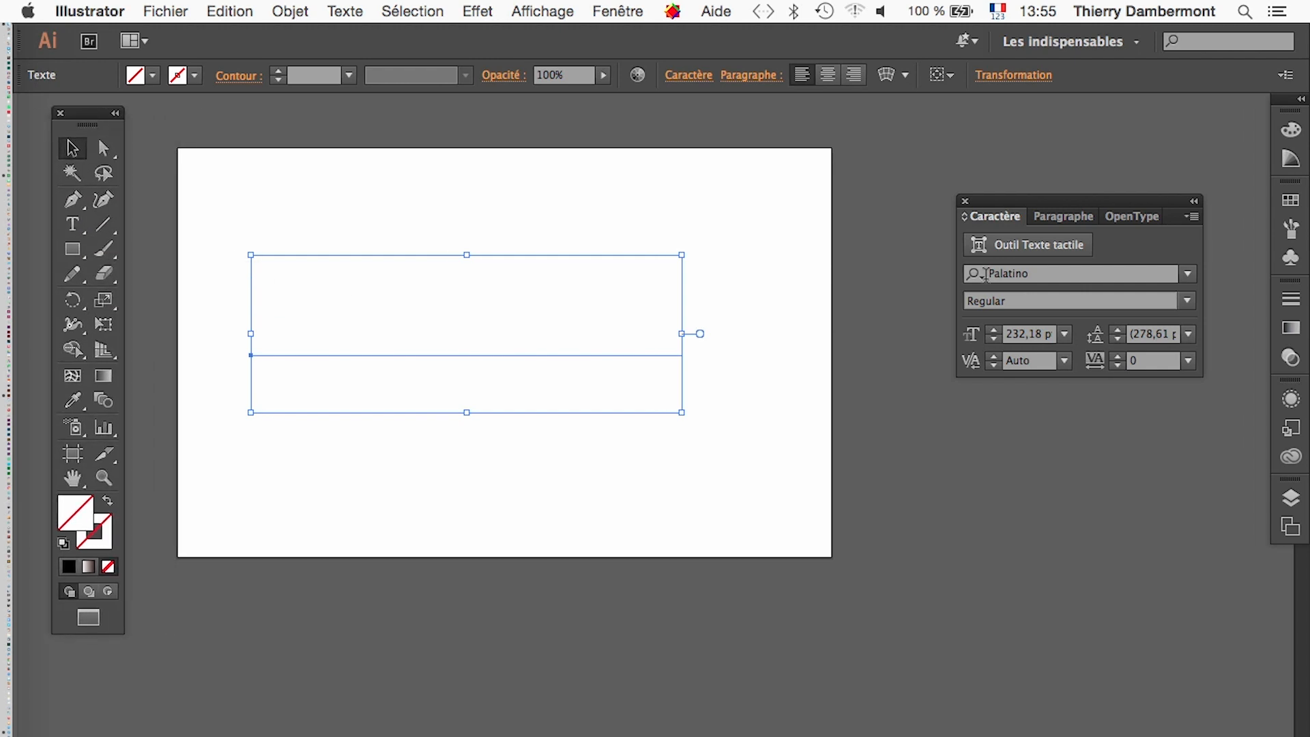
Detach the Appearance (Aspect) panel beside the "Chicago" text and move the Character panel farther away
left_click(1282, 403)
left_click_drag(1047, 386, 735, 391)
left_click_drag(996, 198, 1059, 114)
left_click(1231, 384)
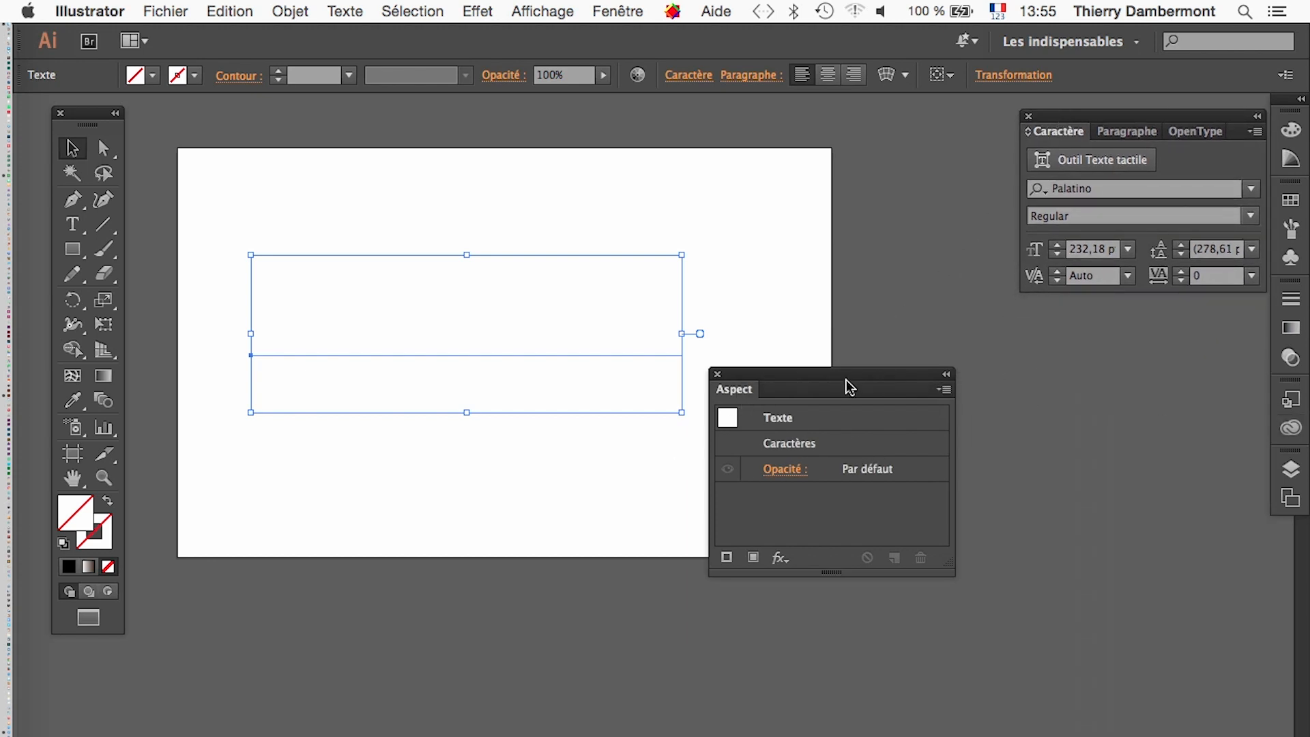
left_click_drag(796, 383, 835, 246)
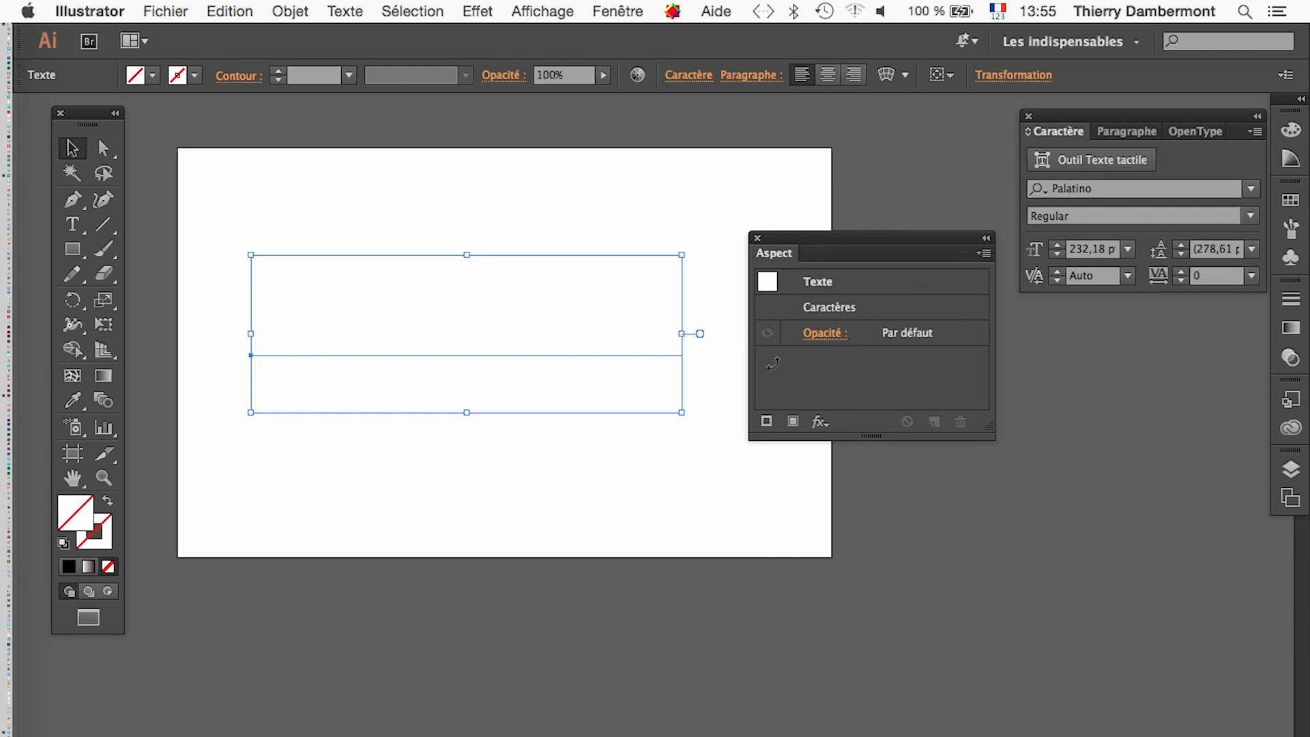
Add a new fill to the "Chicago" text, and enlarge the Appearance panel and move it higher
left_click(662, 453)
left_click(582, 357)
left_click(983, 253)
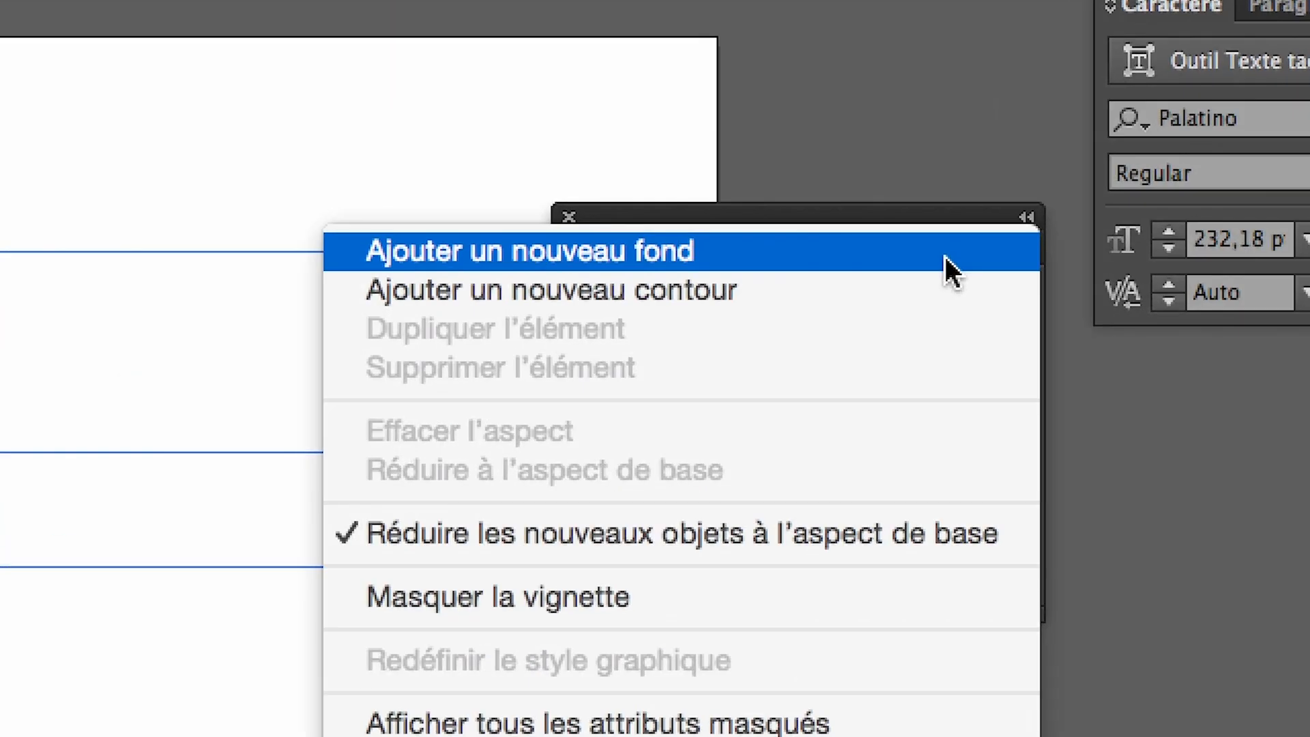
left_click(945, 258)
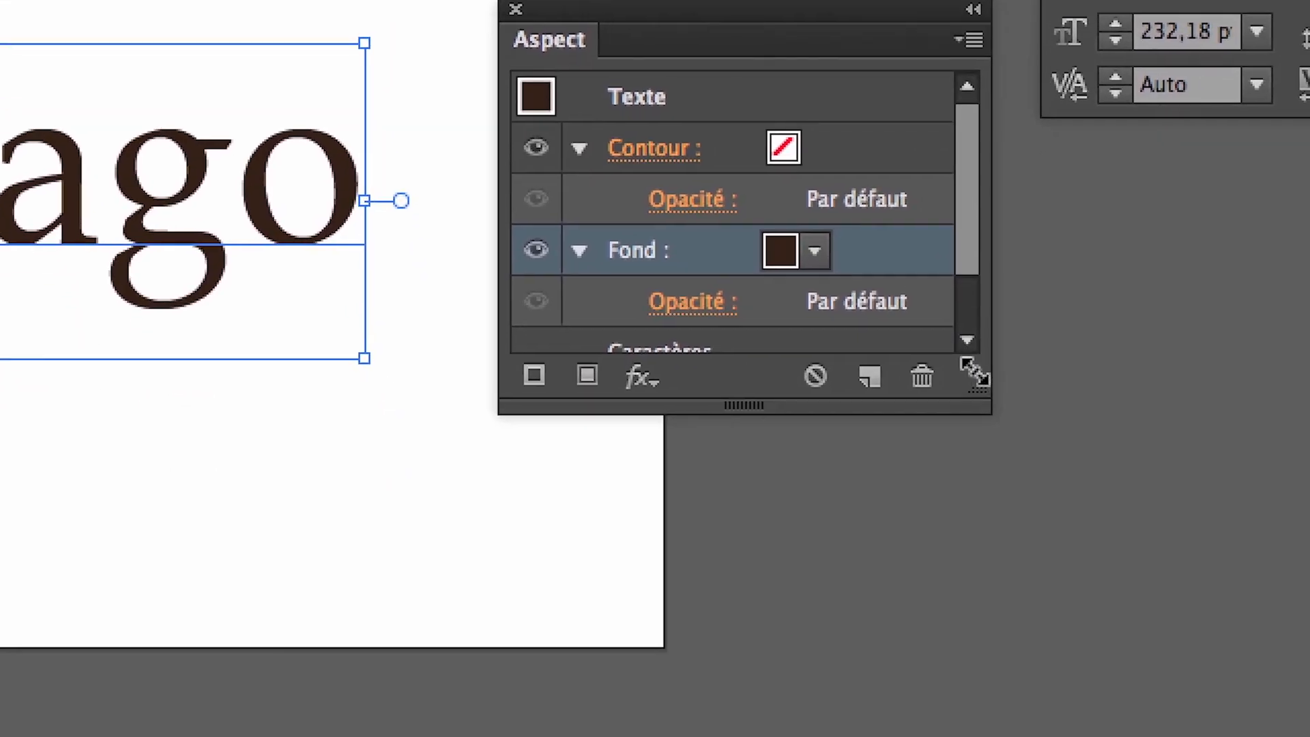
left_click_drag(974, 372, 982, 542)
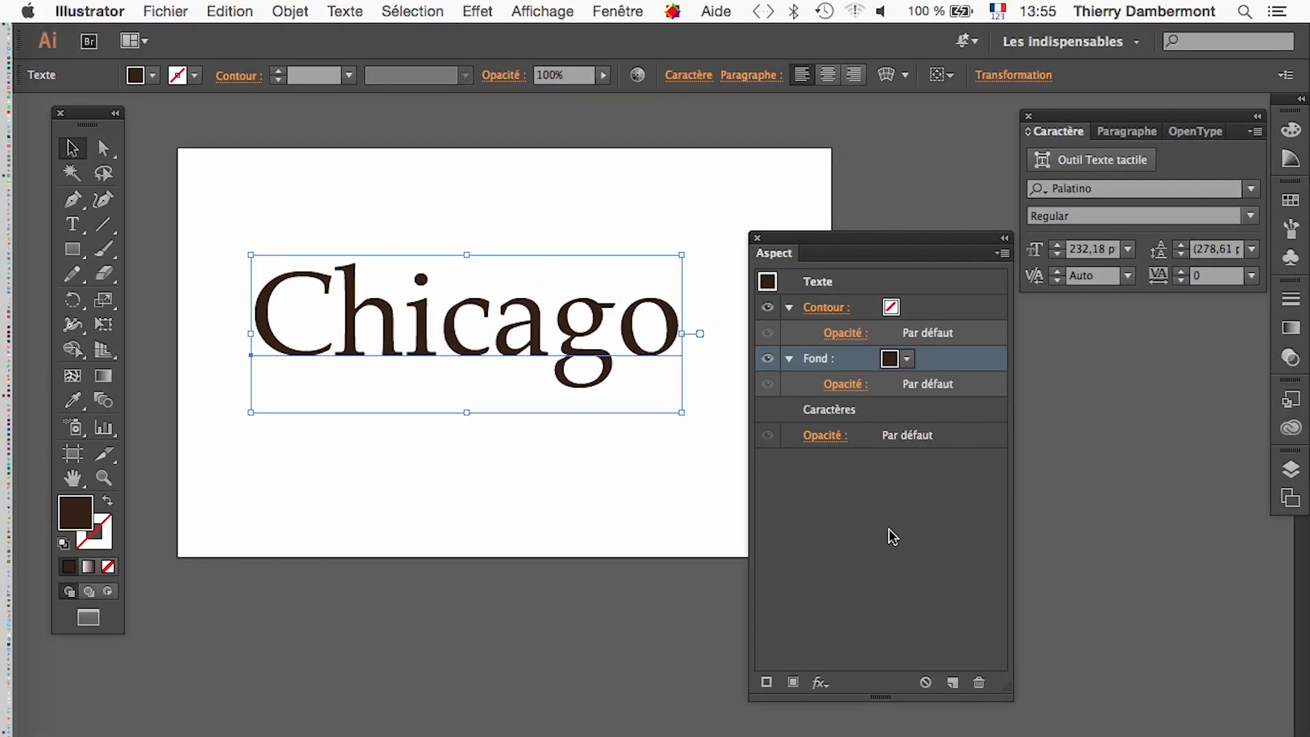
left_click_drag(880, 251, 843, 141)
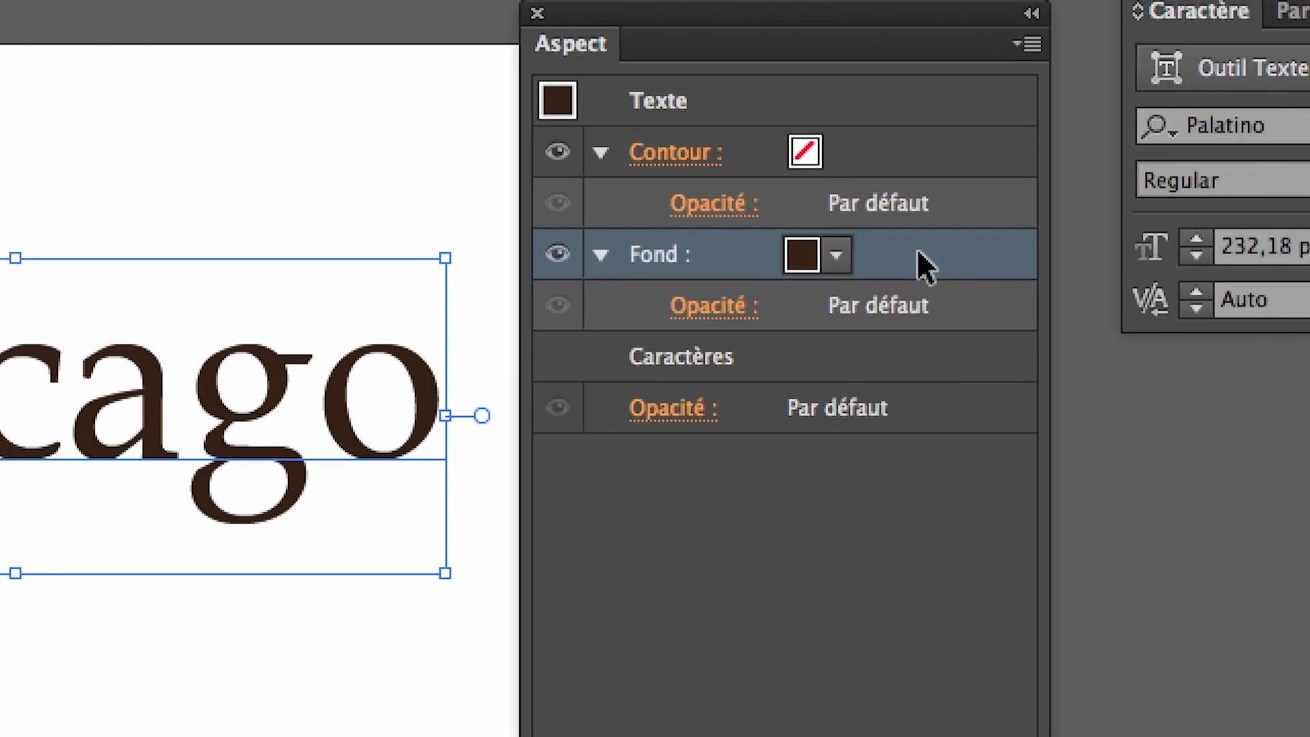
Duplicate the dark brown fill of the "Chicago" text in the Appearance stack
left_click_drag(921, 251, 920, 476)
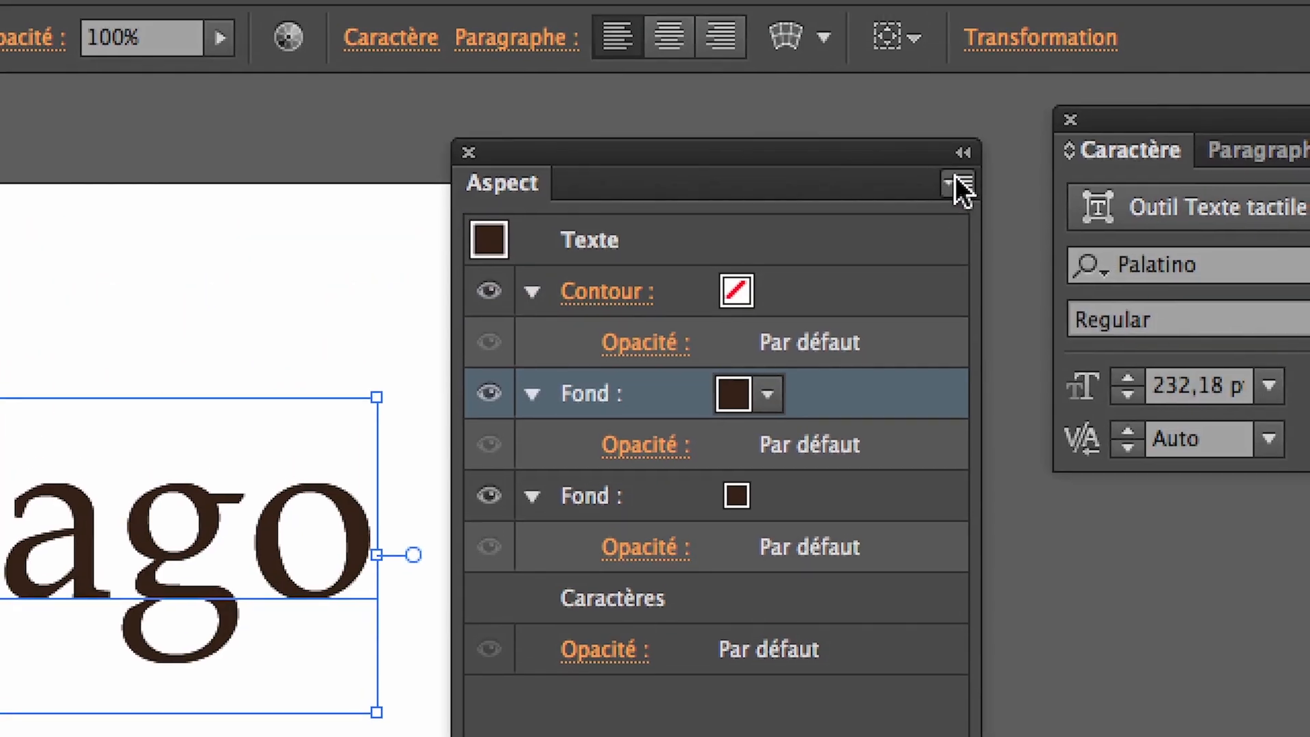
left_click(957, 180)
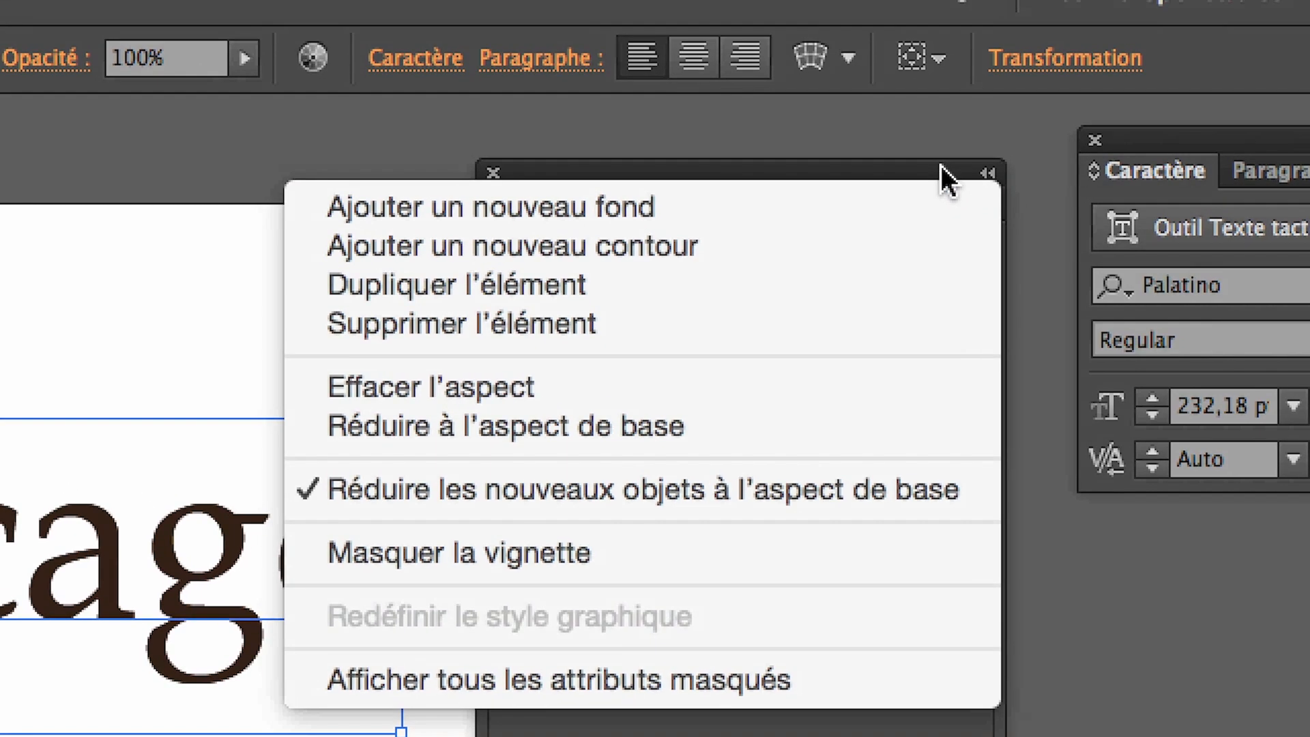
left_click(914, 146)
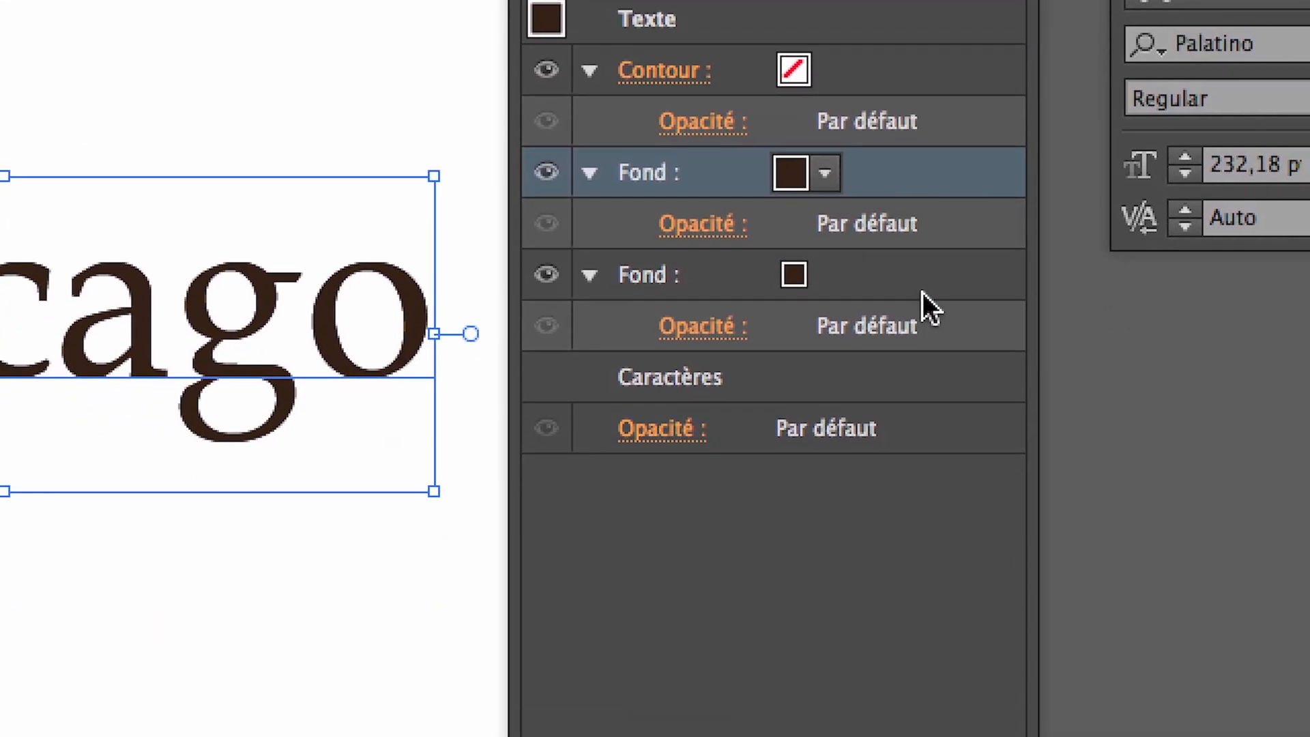
Set the lower fill of the "Chicago" text to a mid-grey swatch
left_click(923, 290)
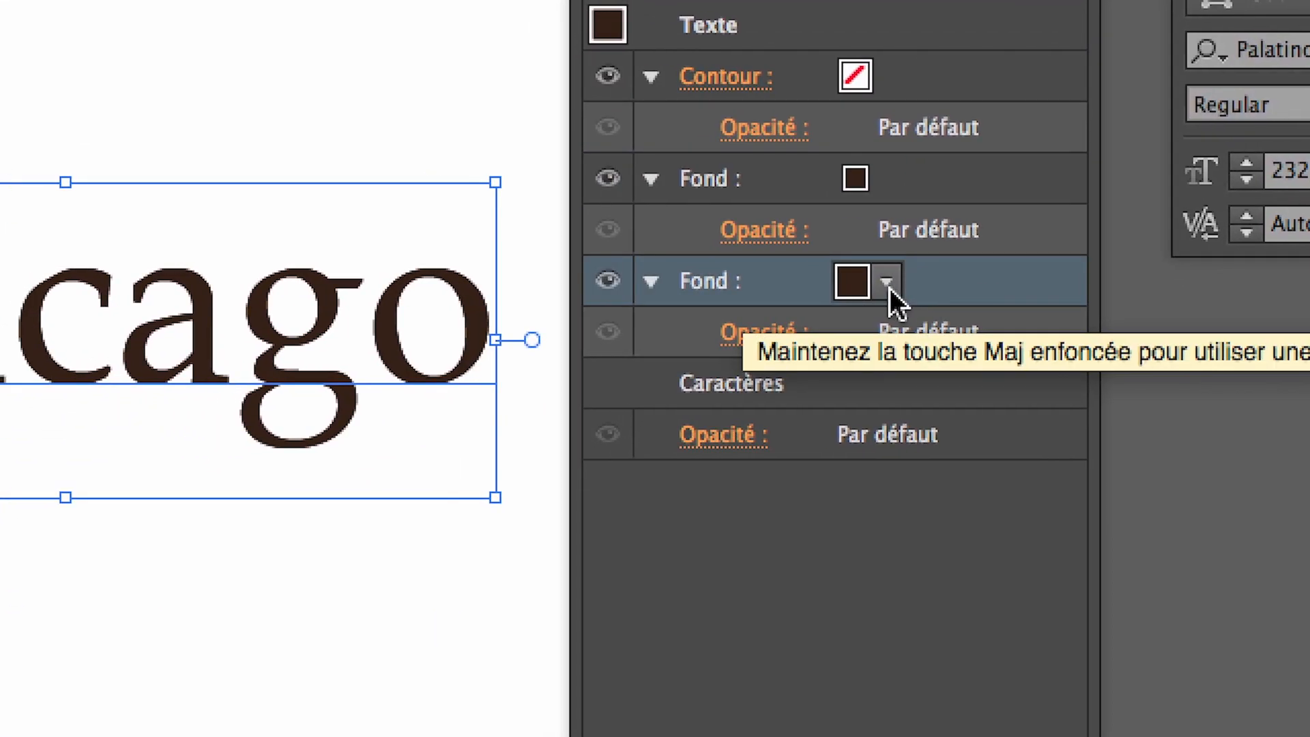
left_click(887, 283)
left_click(802, 353)
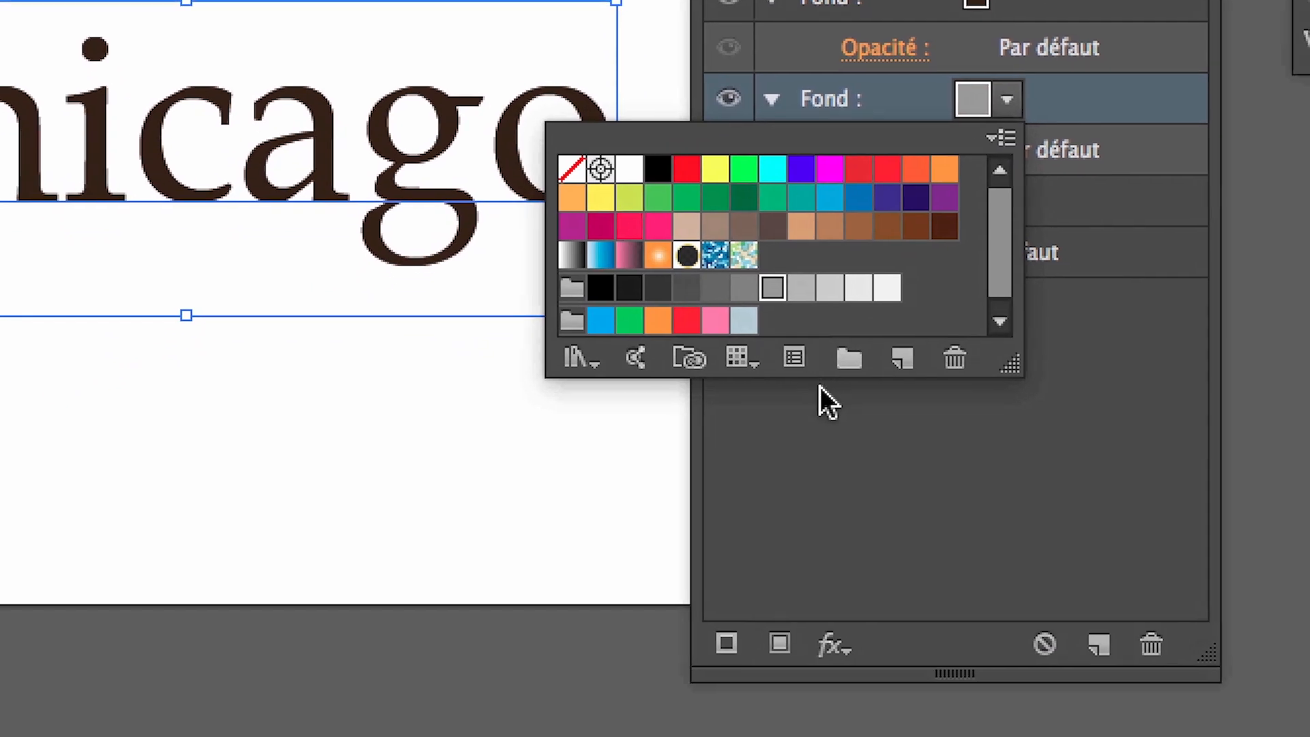
left_click(865, 505)
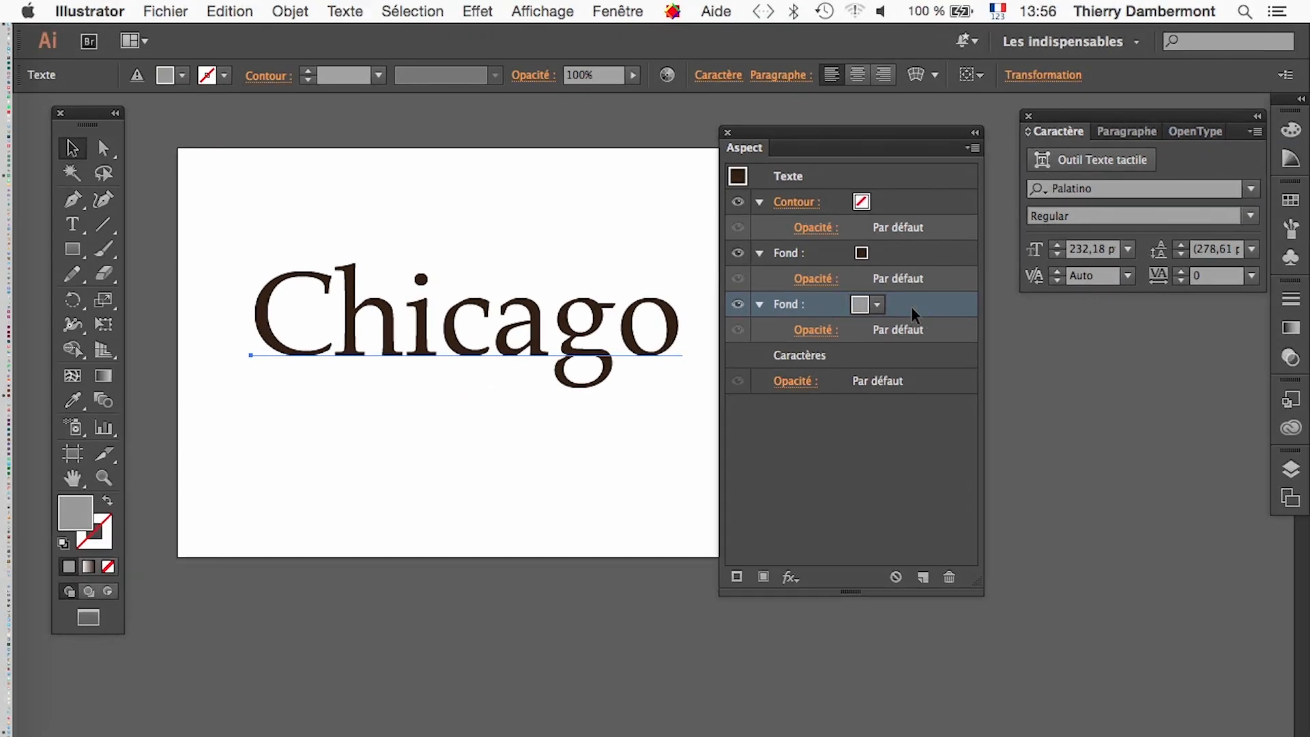
Apply a Transform effect with preview to the grey fill, moving it 14 px horizontally and 7 px vertically
left_click(476, 11)
mouse_move(555, 177)
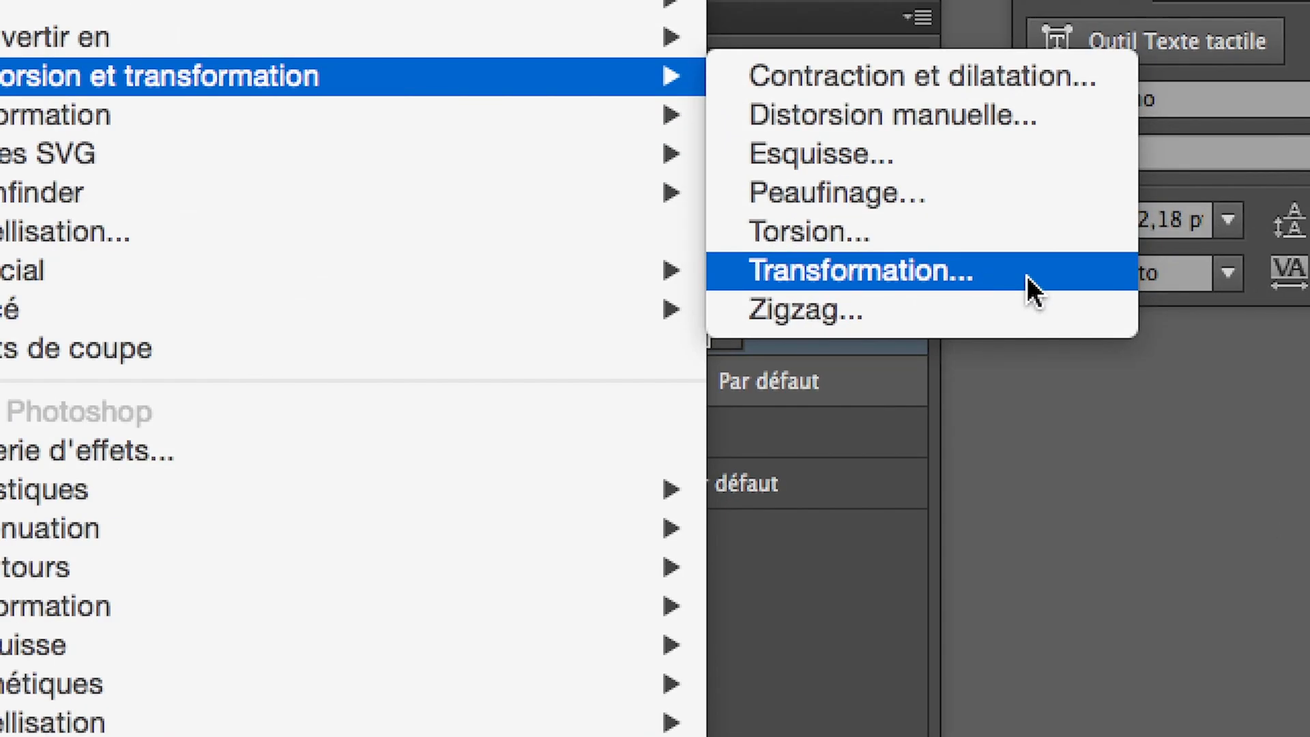
left_click(1026, 275)
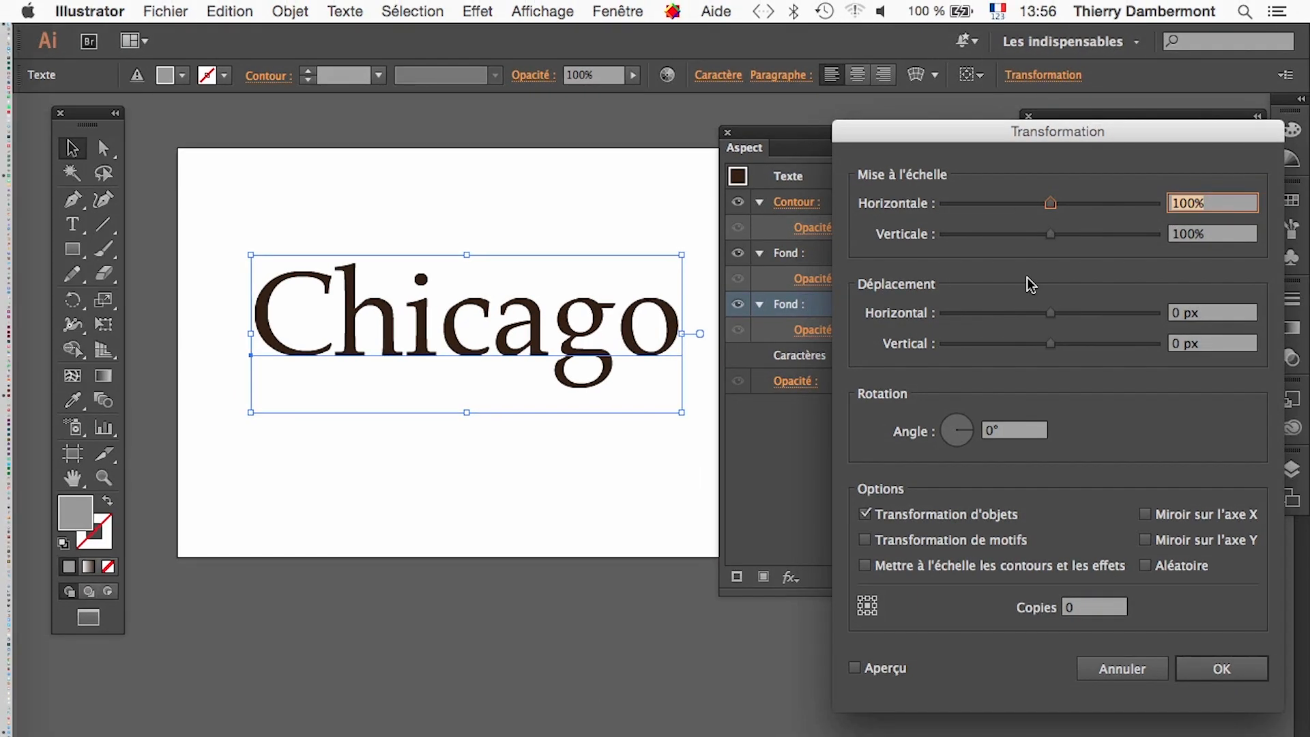
left_click(887, 671)
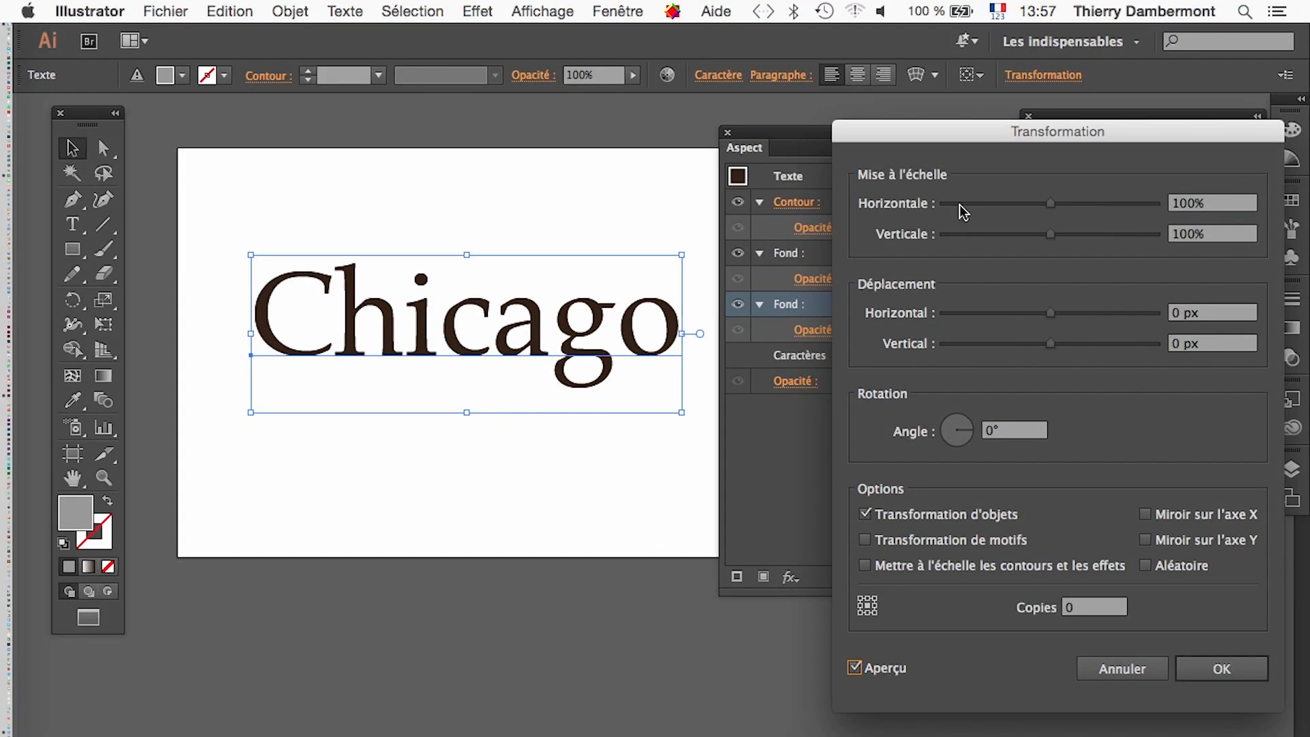
left_click_drag(888, 137, 785, 100)
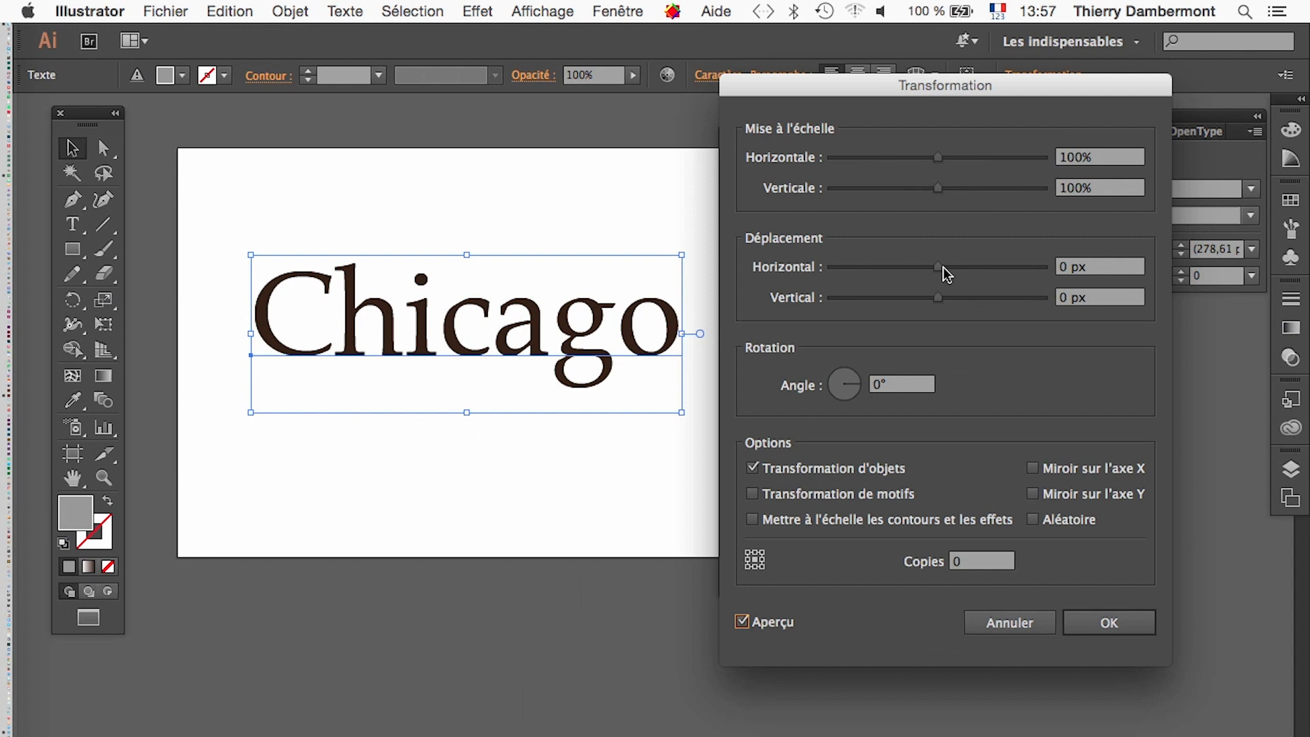
mouse_move(940, 266)
left_mouse_down()
mouse_move(984, 274)
mouse_move(941, 298)
mouse_move(953, 305)
mouse_move(953, 268)
left_mouse_up()
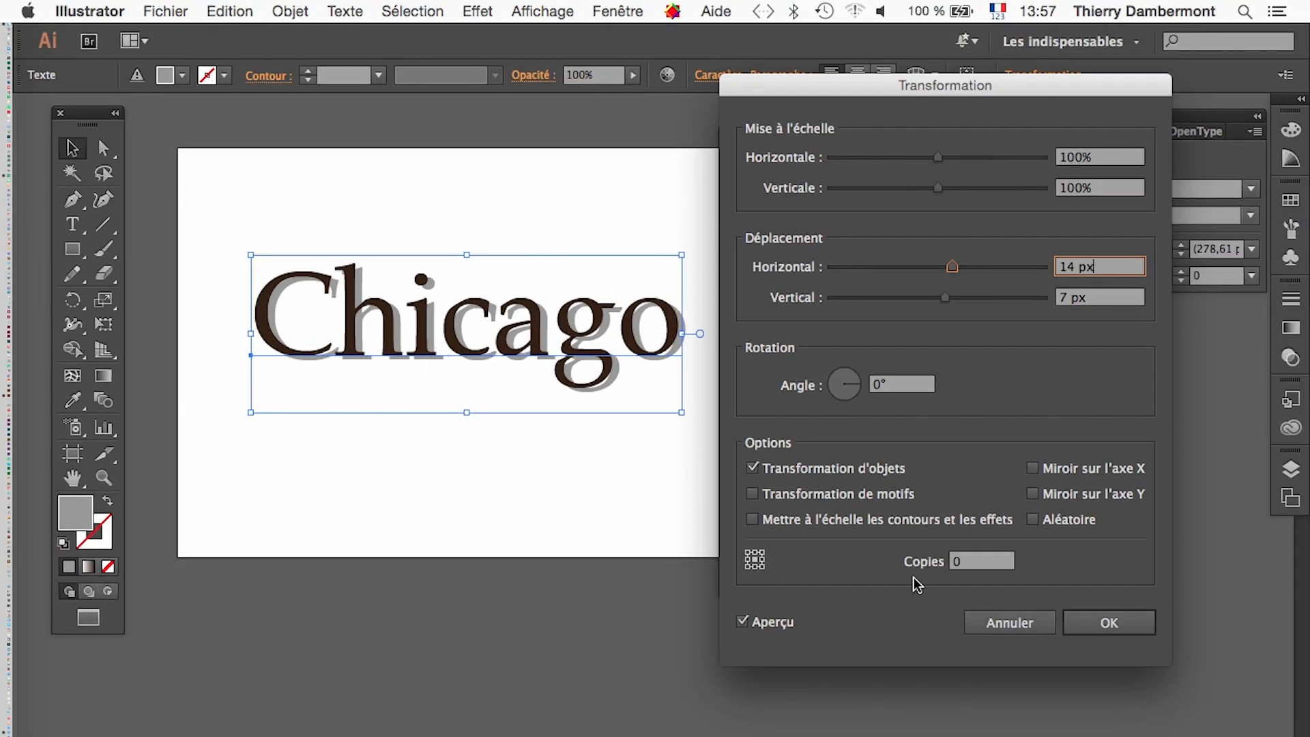
left_click(1109, 622)
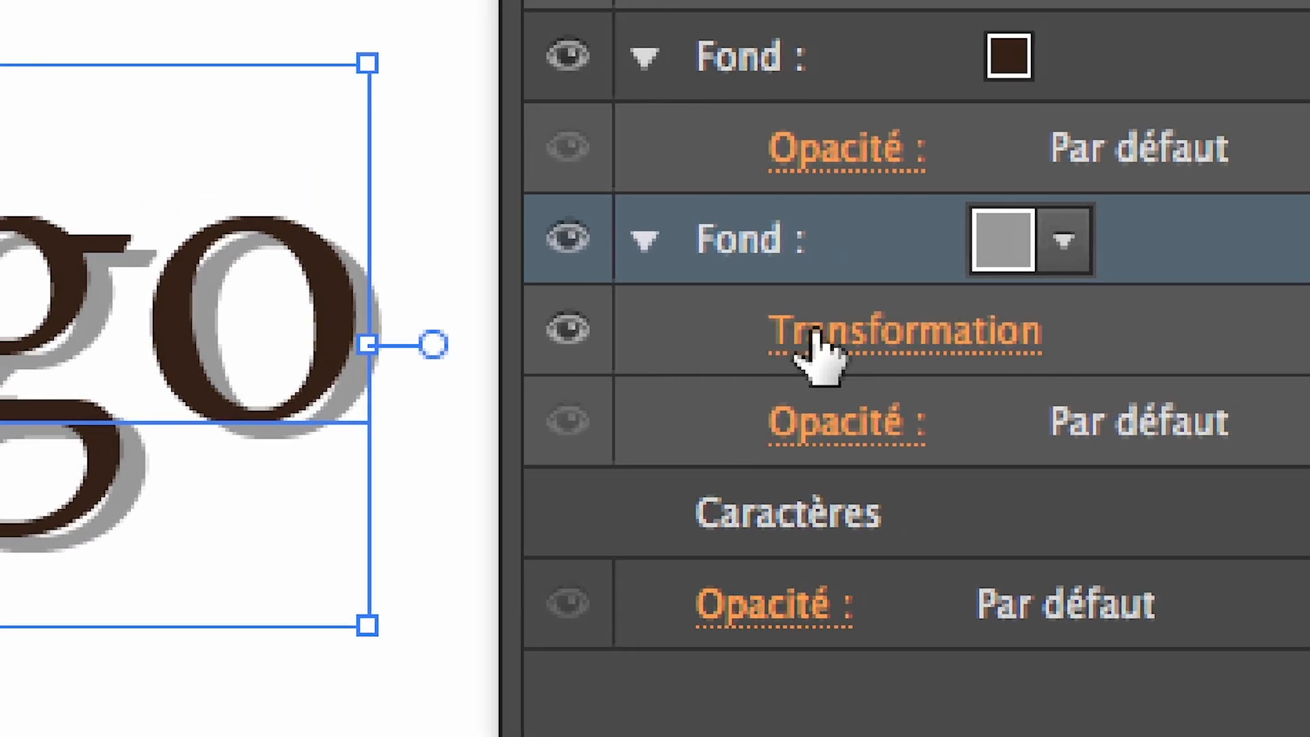
left_click(814, 334)
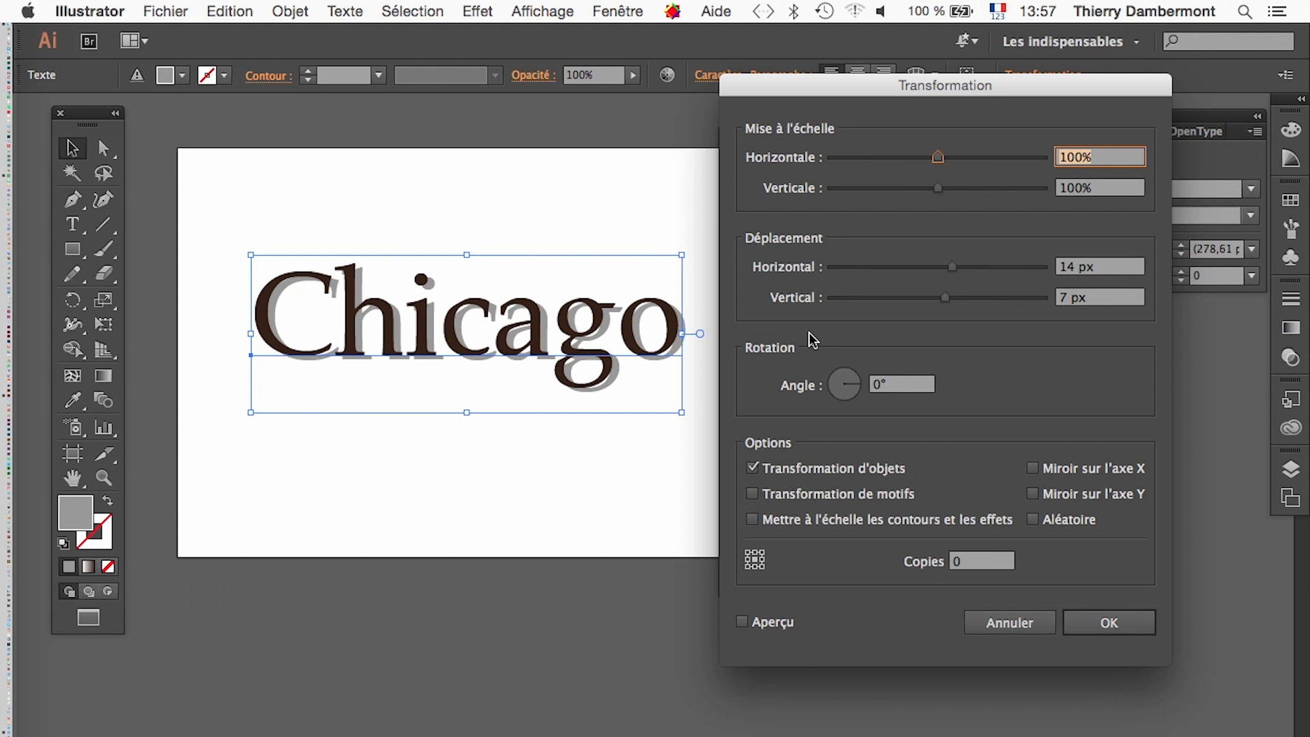
left_click(1016, 626)
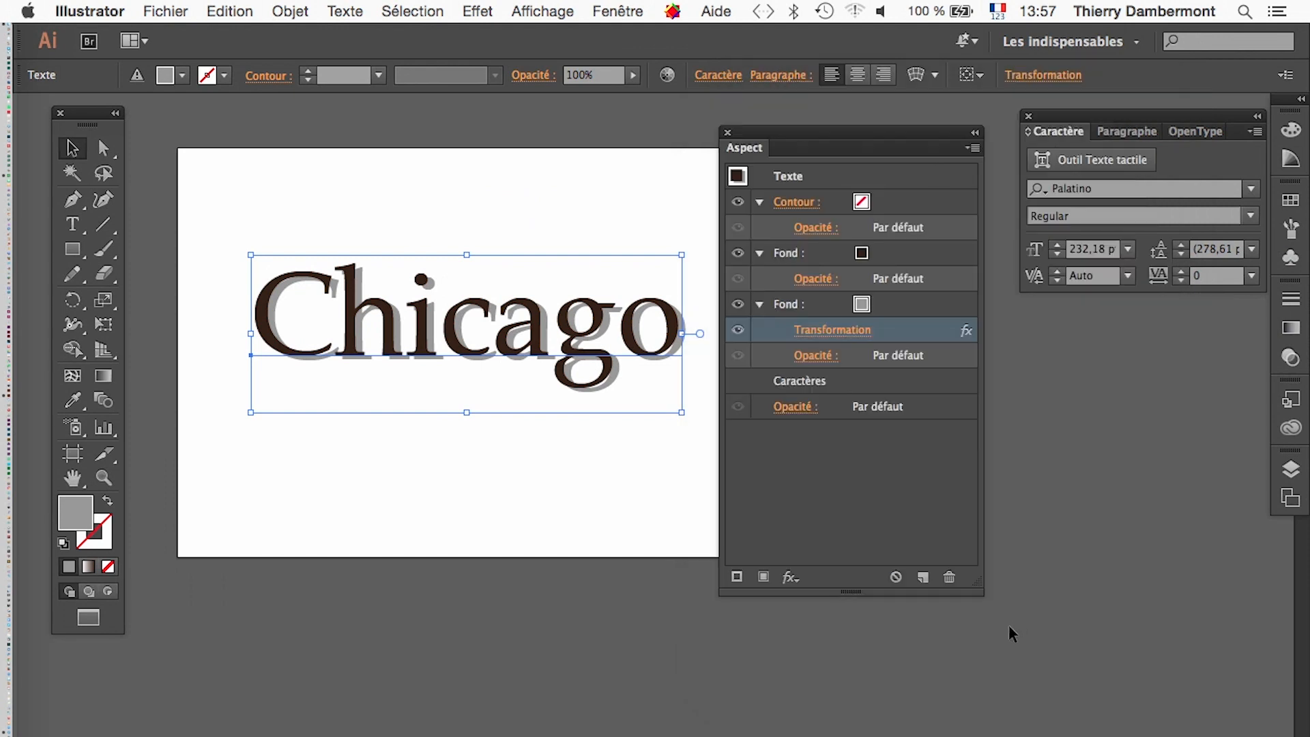
left_click(478, 11)
mouse_move(655, 177)
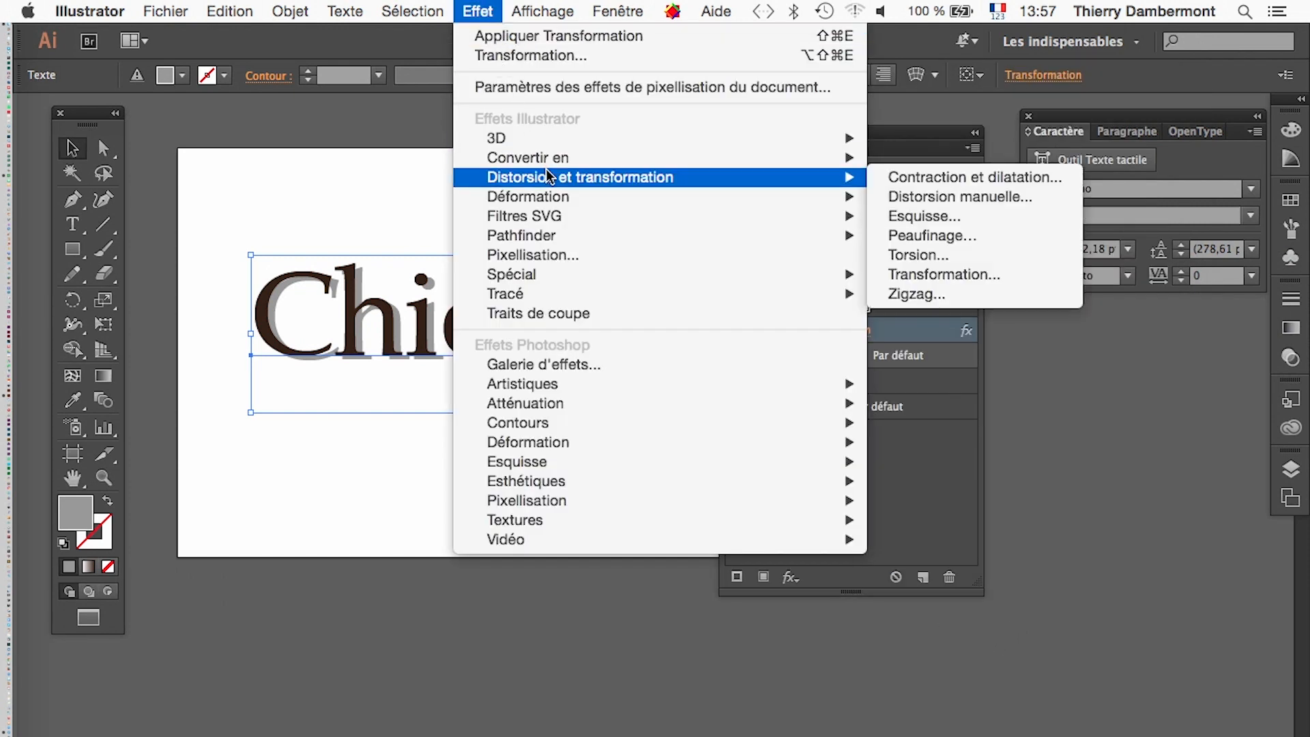
left_click(1017, 273)
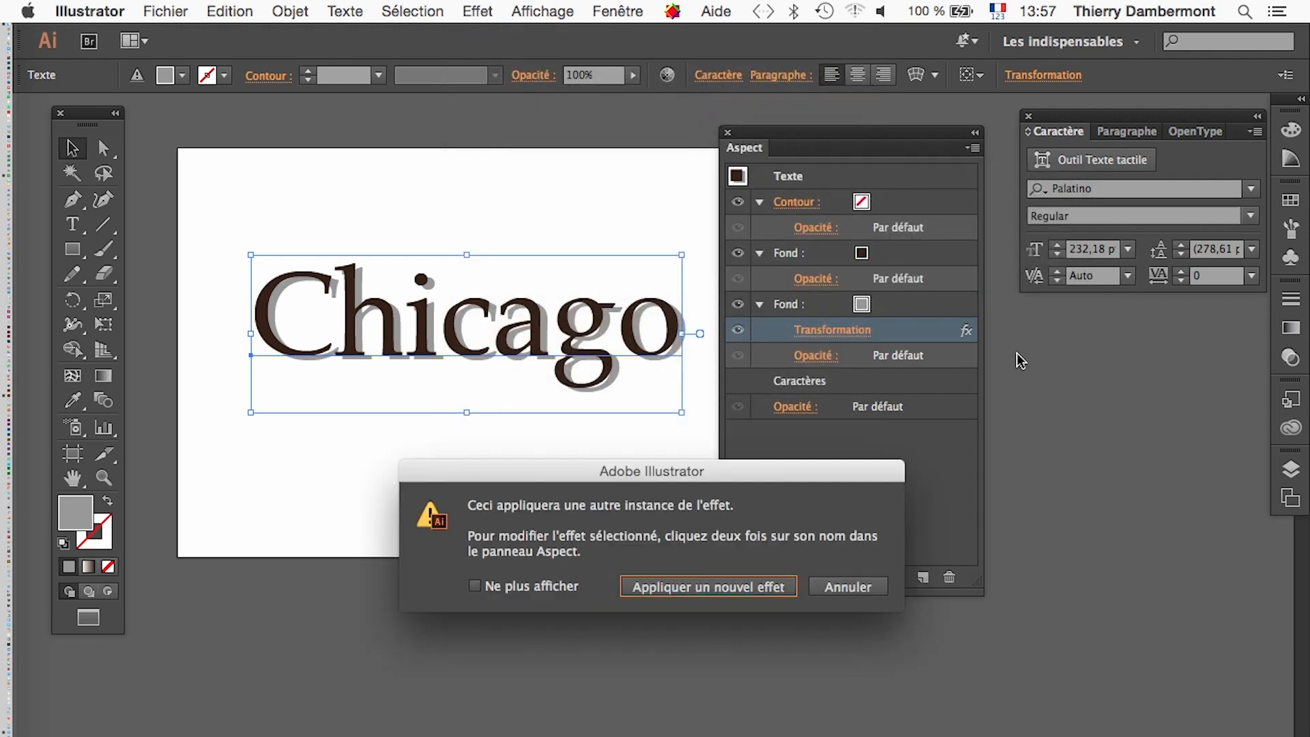
left_click_drag(669, 472, 445, 120)
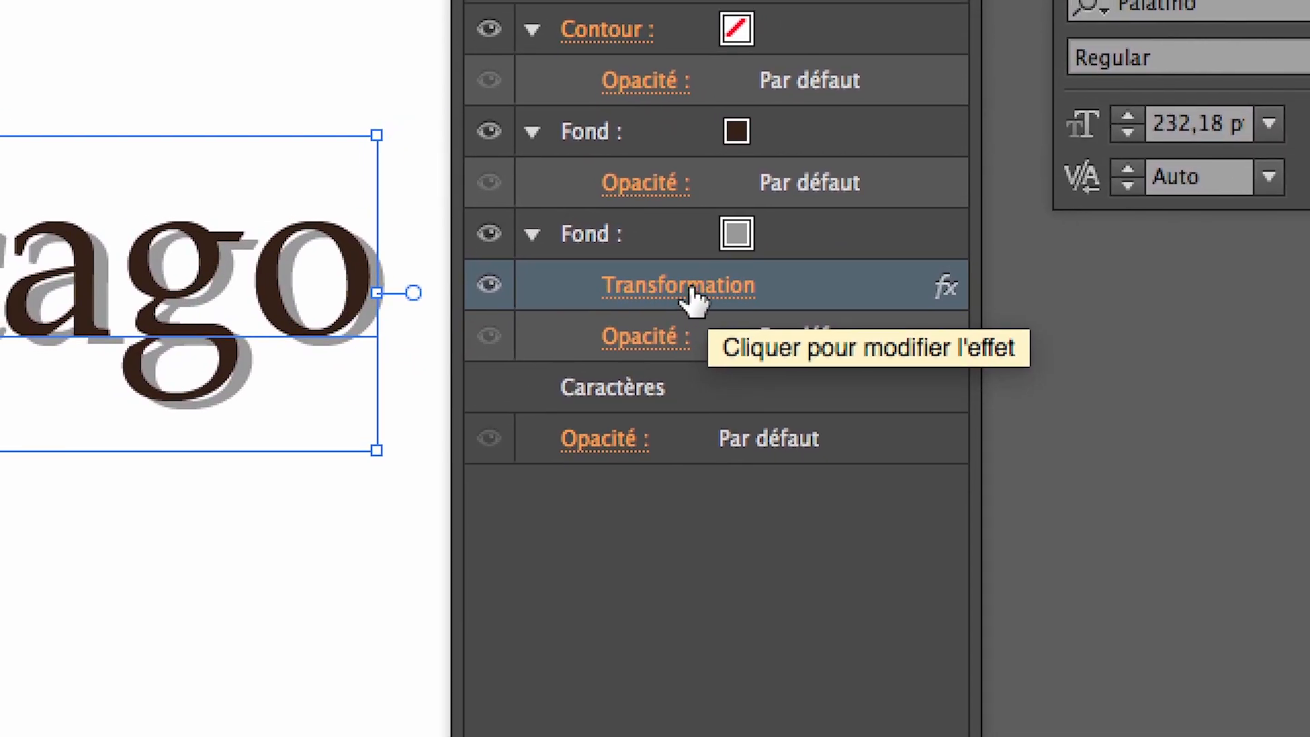
Edit the grey fill's Transform effect with preview on, setting the move to 9 px horizontal and 6 px vertical
left_click(692, 294)
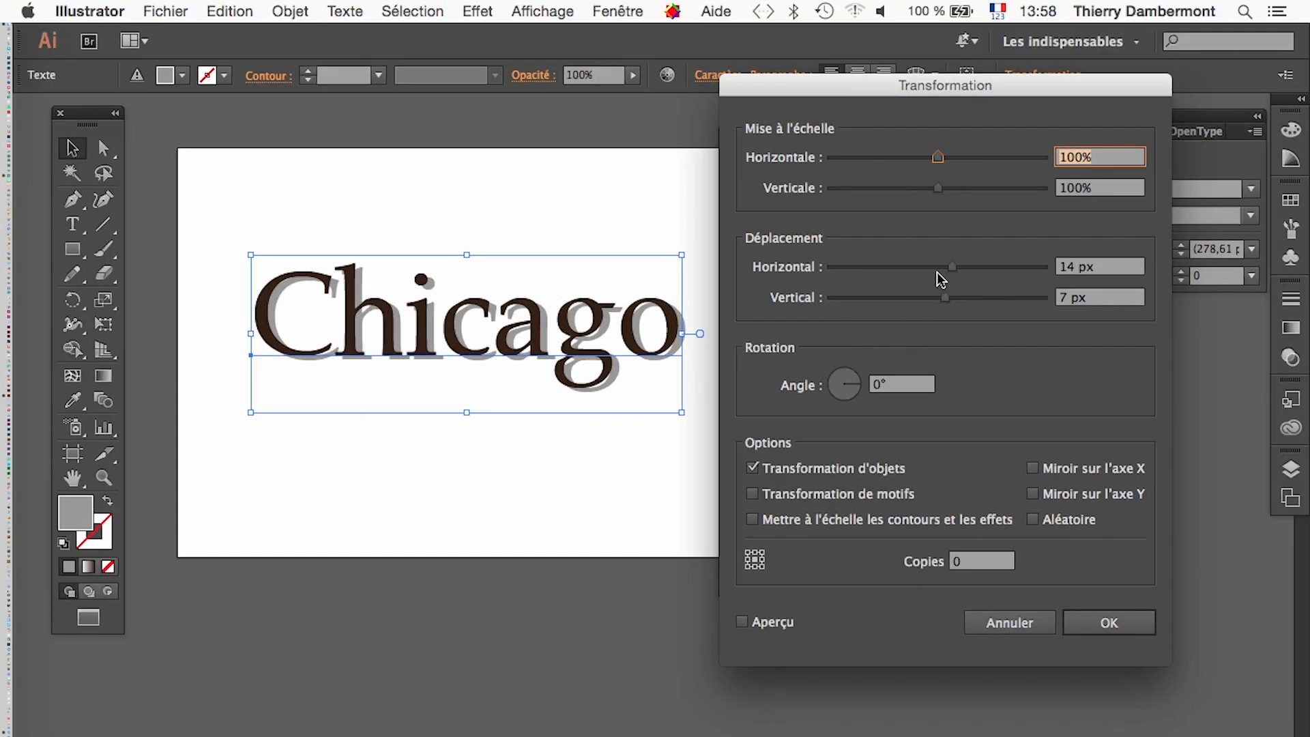
left_click_drag(952, 267, 948, 264)
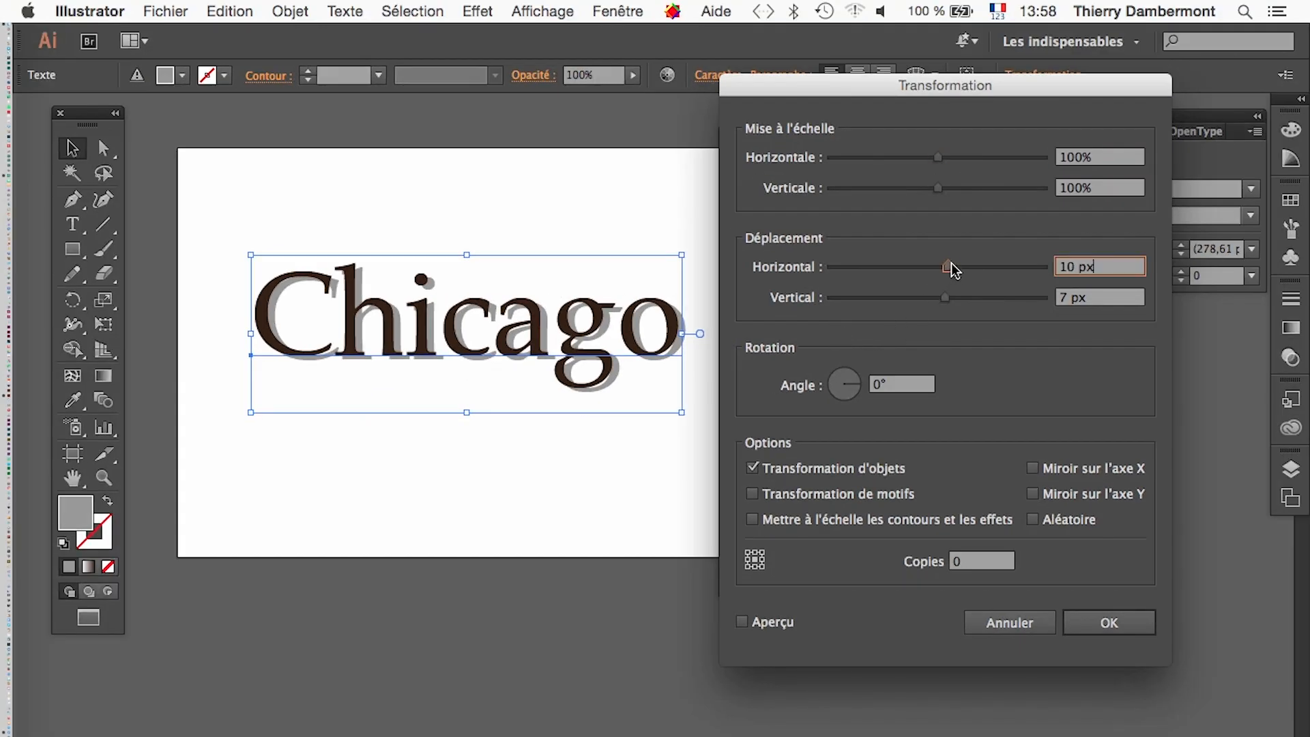
left_click(778, 619)
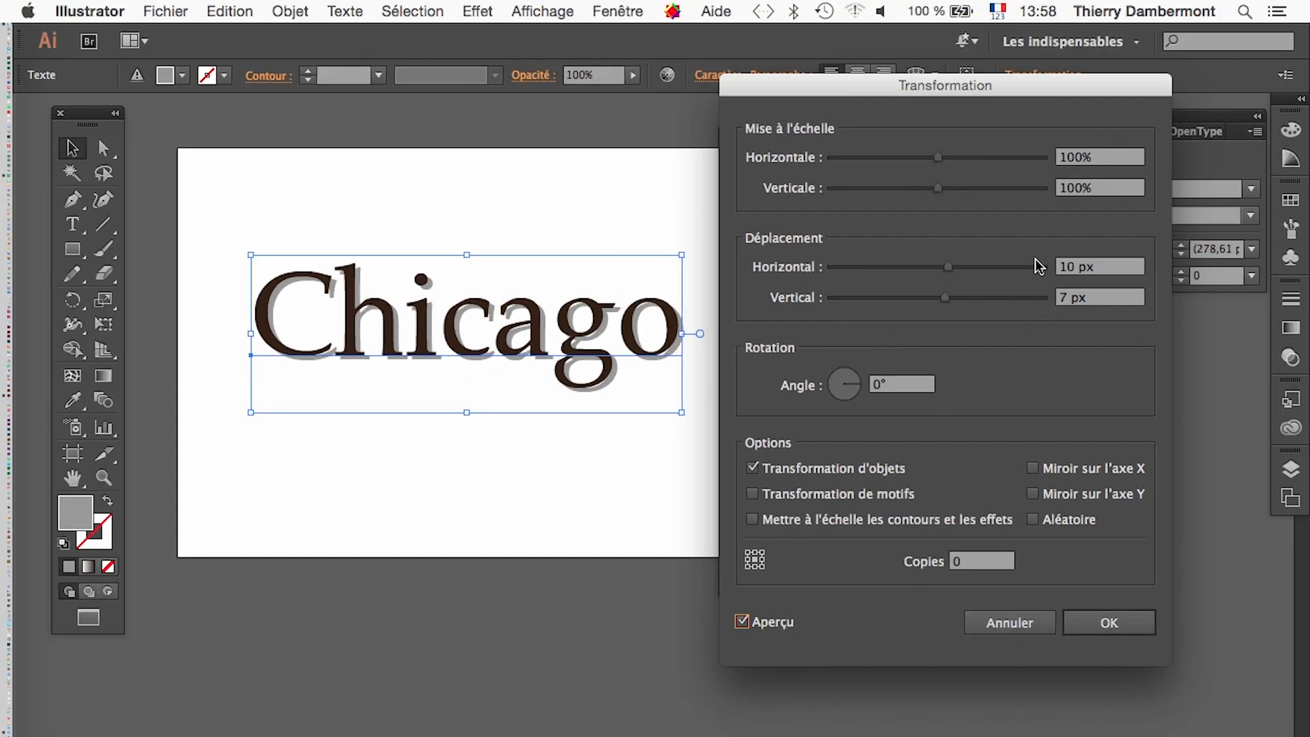
mouse_move(956, 268)
left_mouse_down()
mouse_move(945, 269)
mouse_move(950, 300)
mouse_move(950, 266)
left_mouse_up()
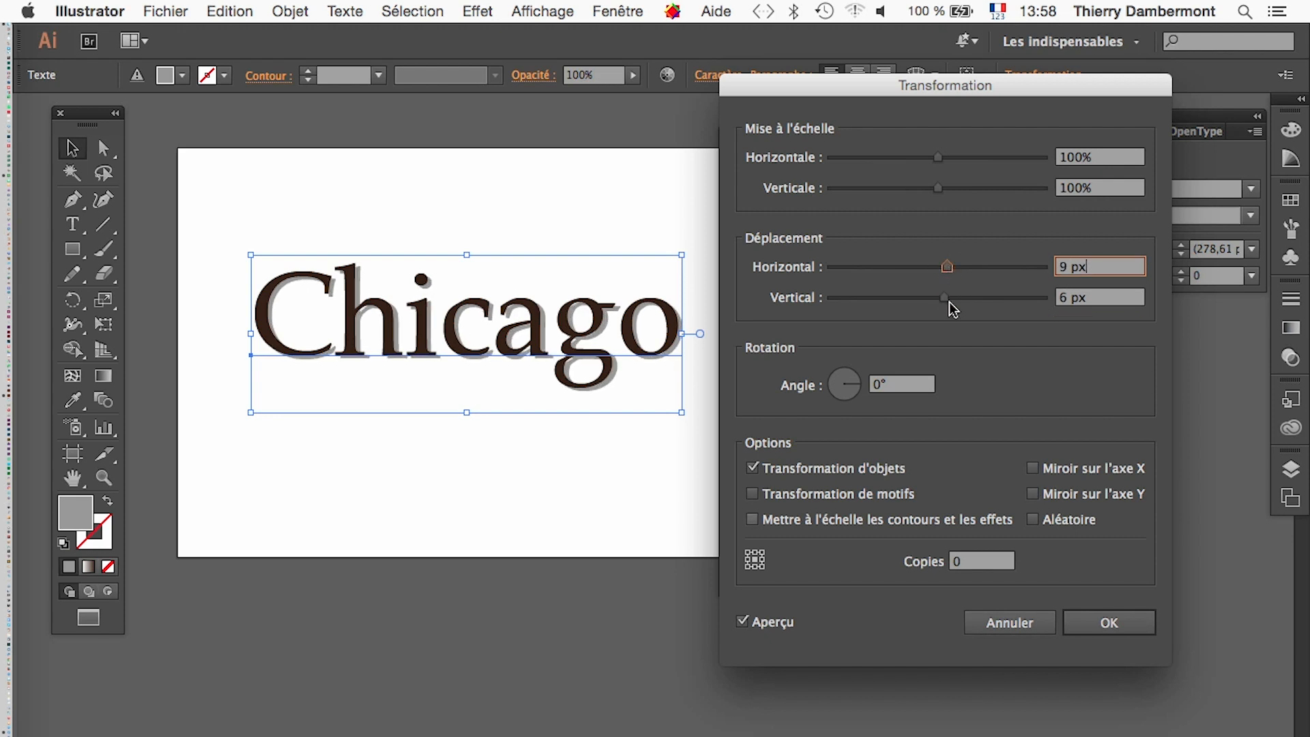
left_click(1105, 622)
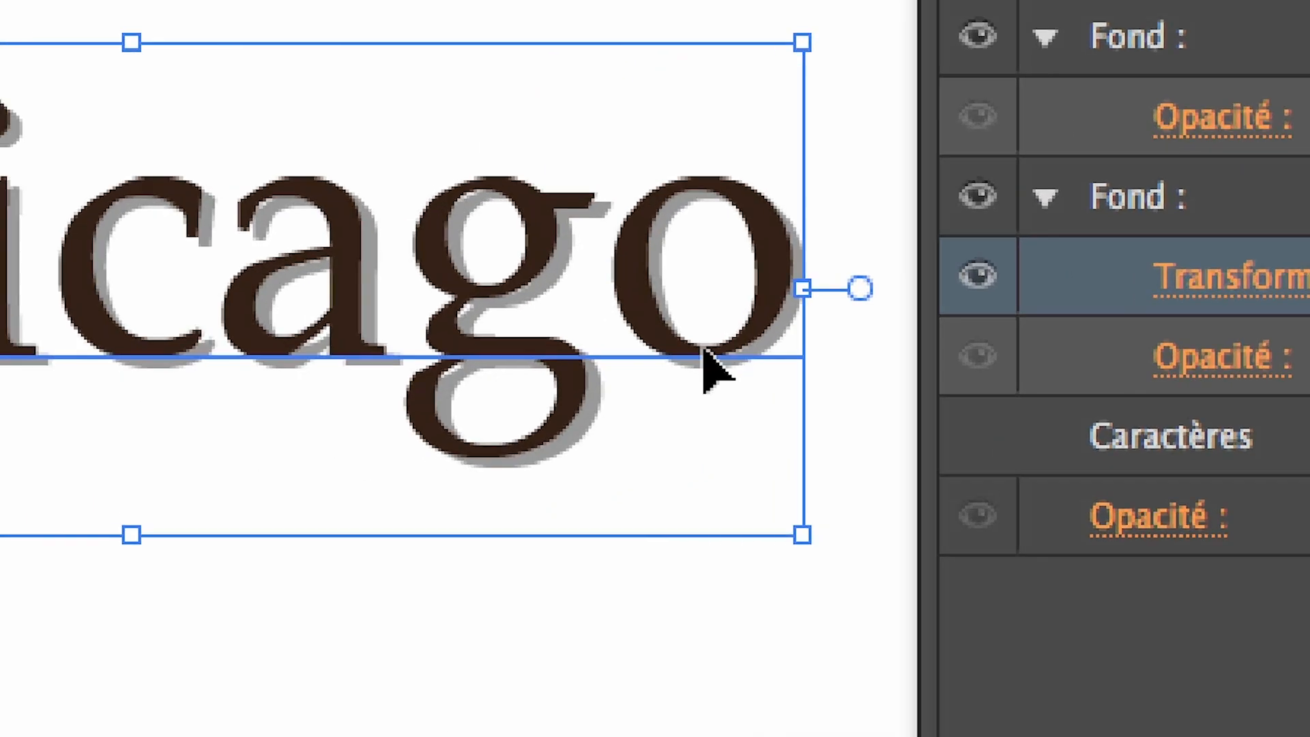
left_click_drag(520, 364, 496, 353)
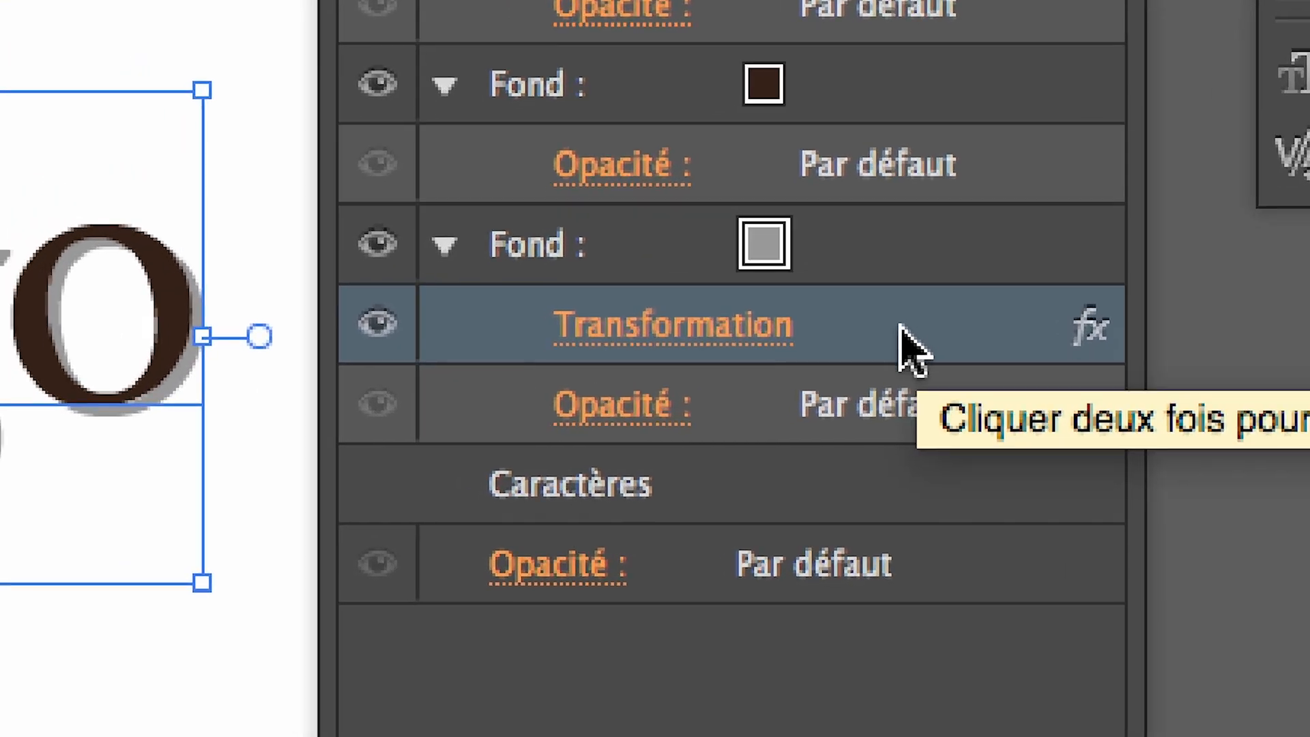
Move the Transform effect from the grey fill to the whole-text level, and return it to the grey fill
left_click_drag(903, 330, 873, 569)
left_click_drag(893, 402, 895, 326)
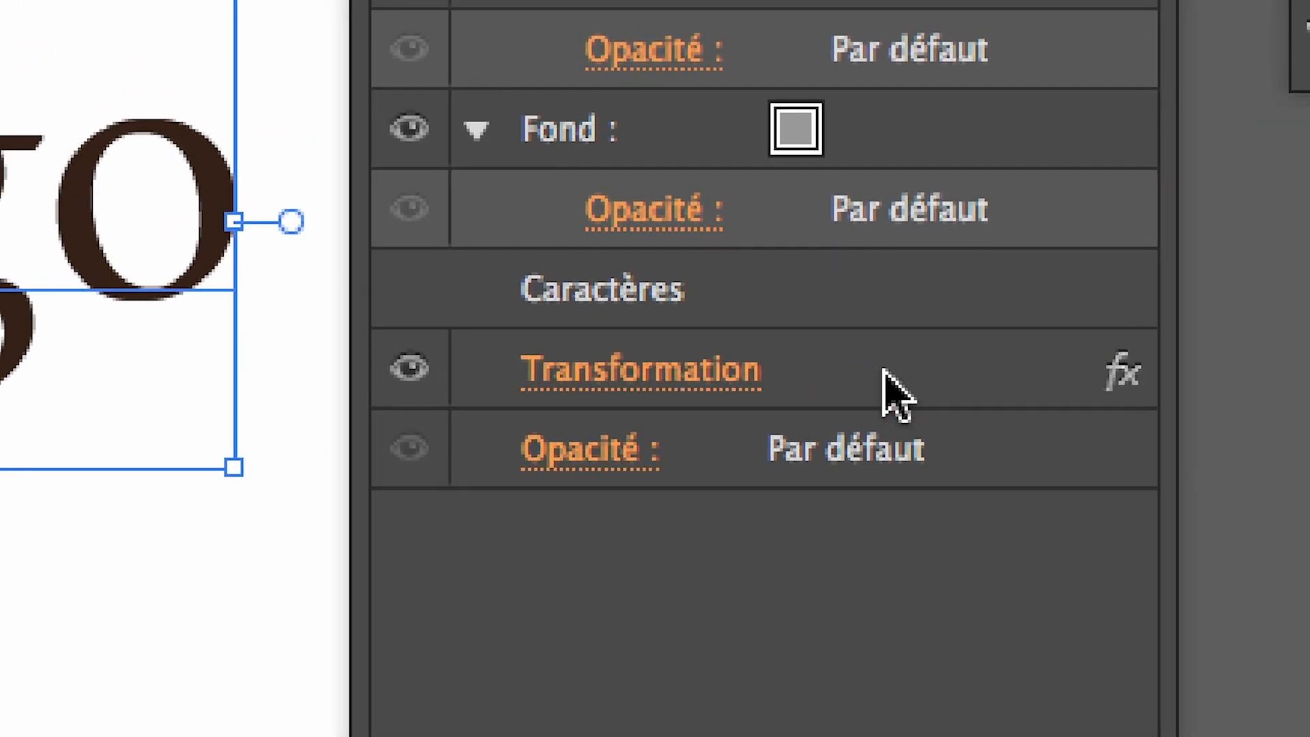
left_click(884, 370)
left_click_drag(884, 370, 903, 131)
left_click_drag(891, 307, 891, 321)
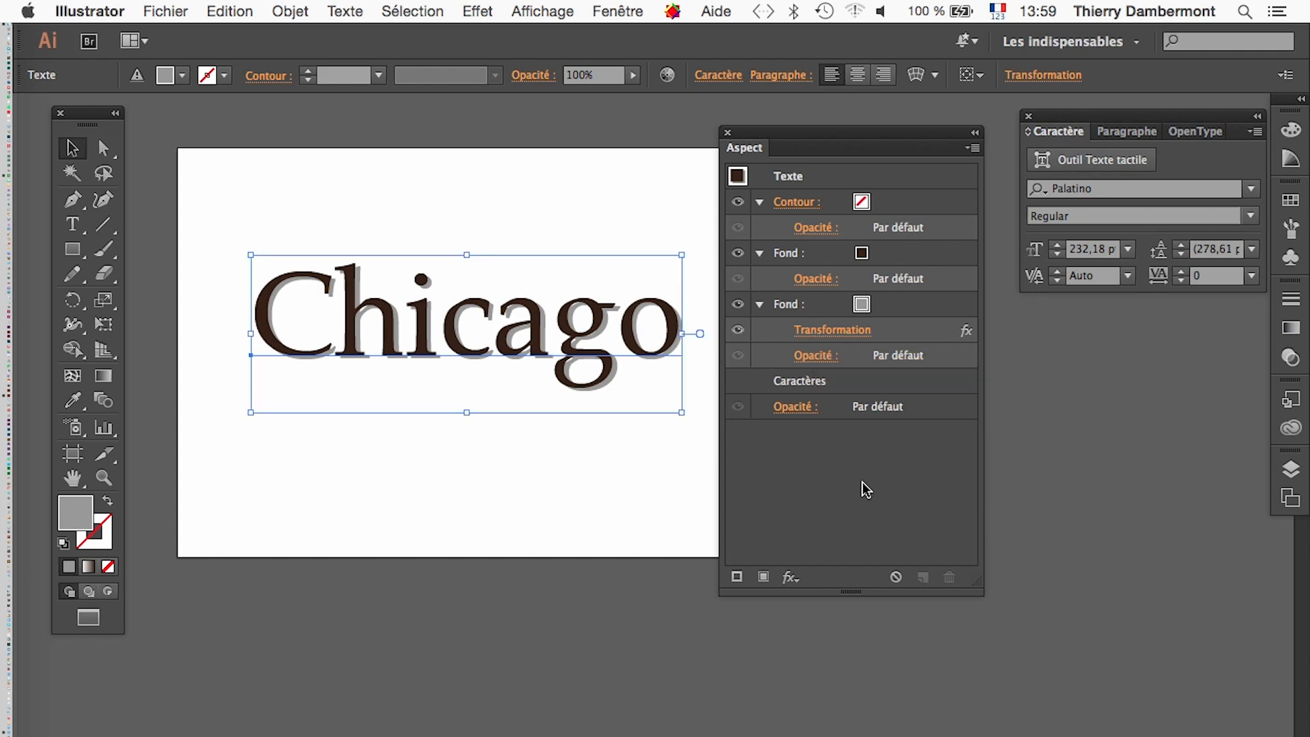
Save the document as "texte effet classieux facile - 01.ai" in Adobe Illustrator format with Illustrator CC compatibility
left_click(182, 9)
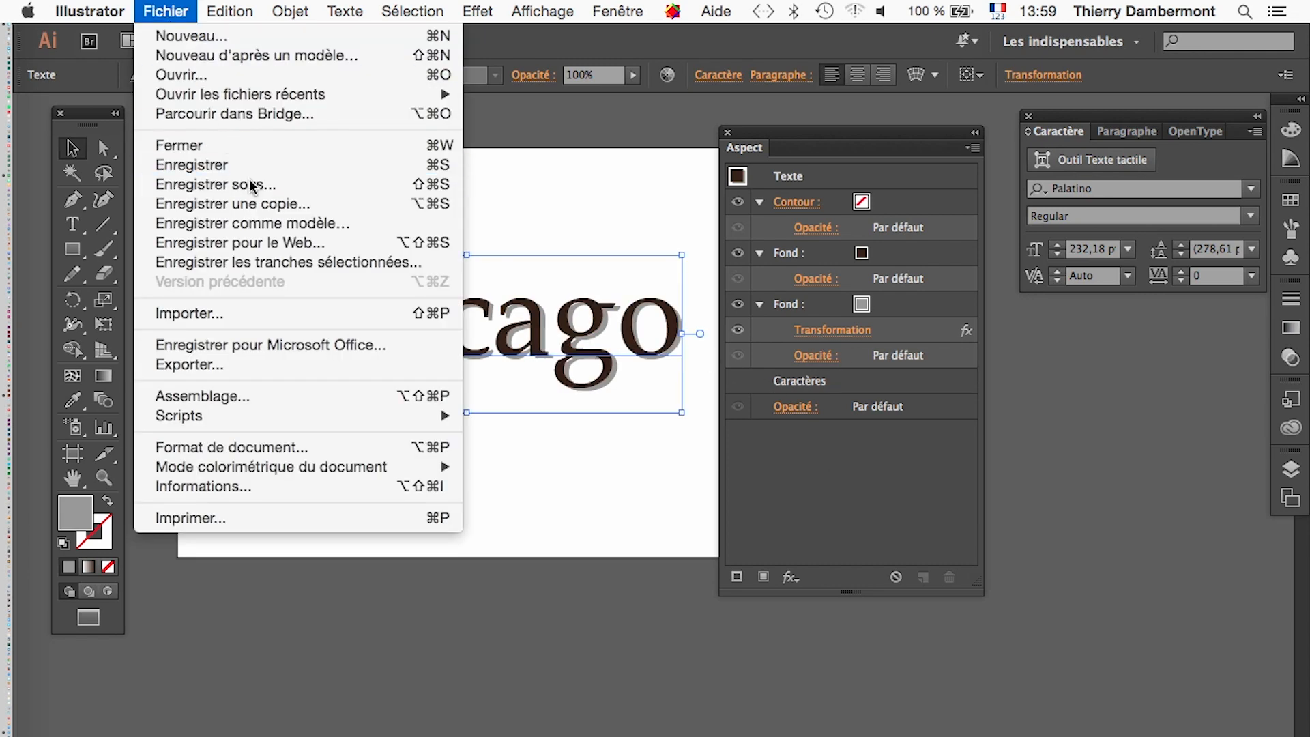
left_click(204, 183)
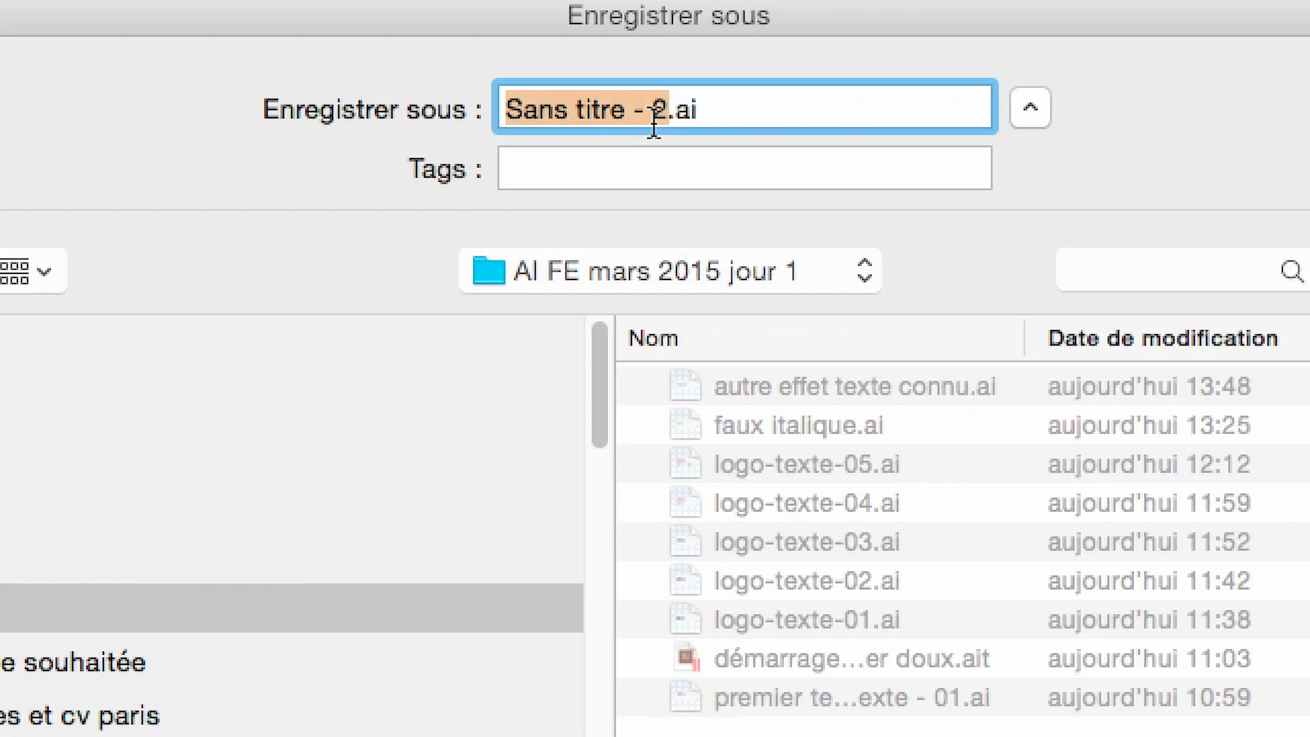
type("texte effet")
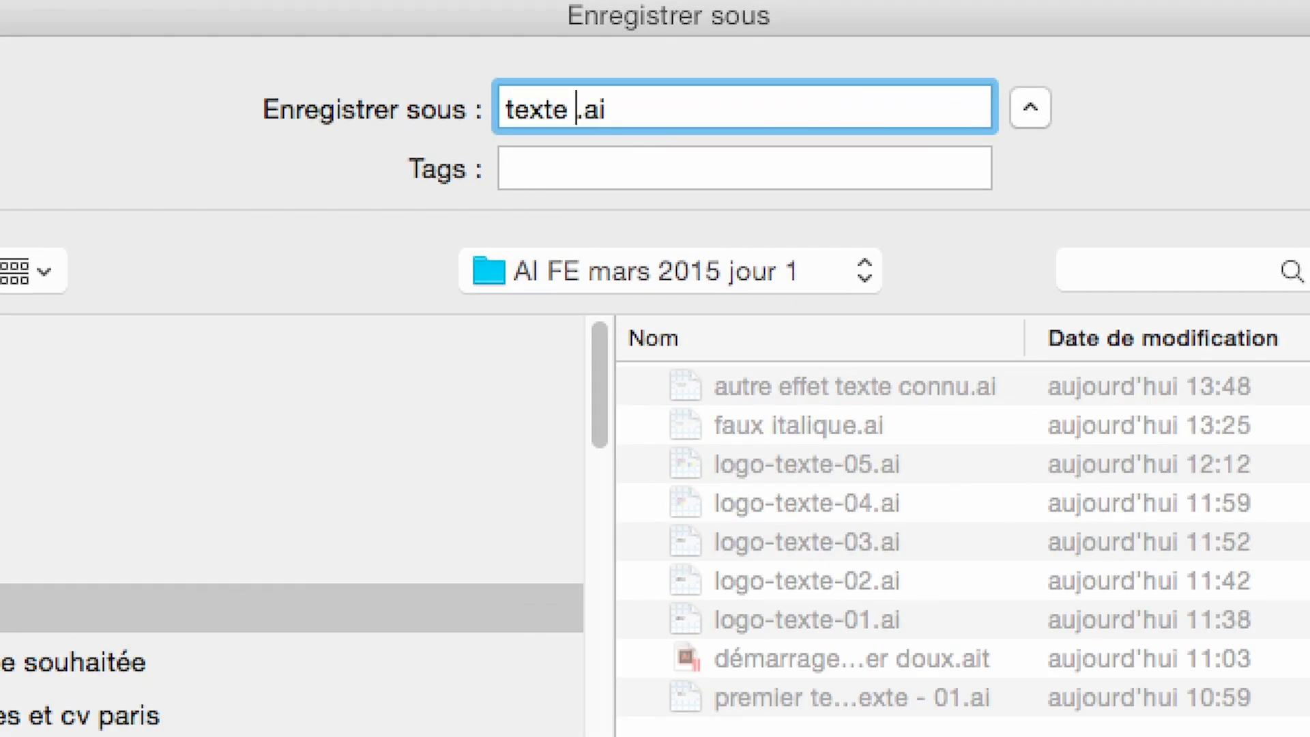
type(" classieux ")
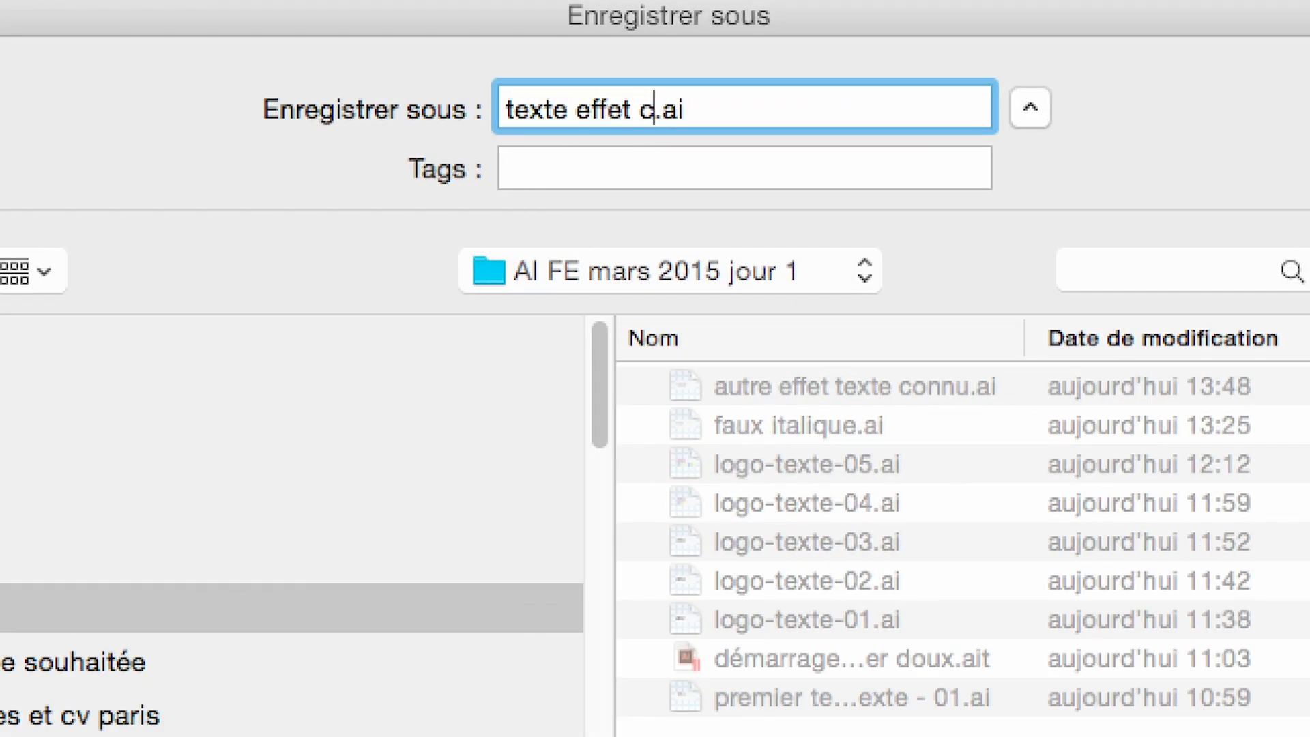
type("facile")
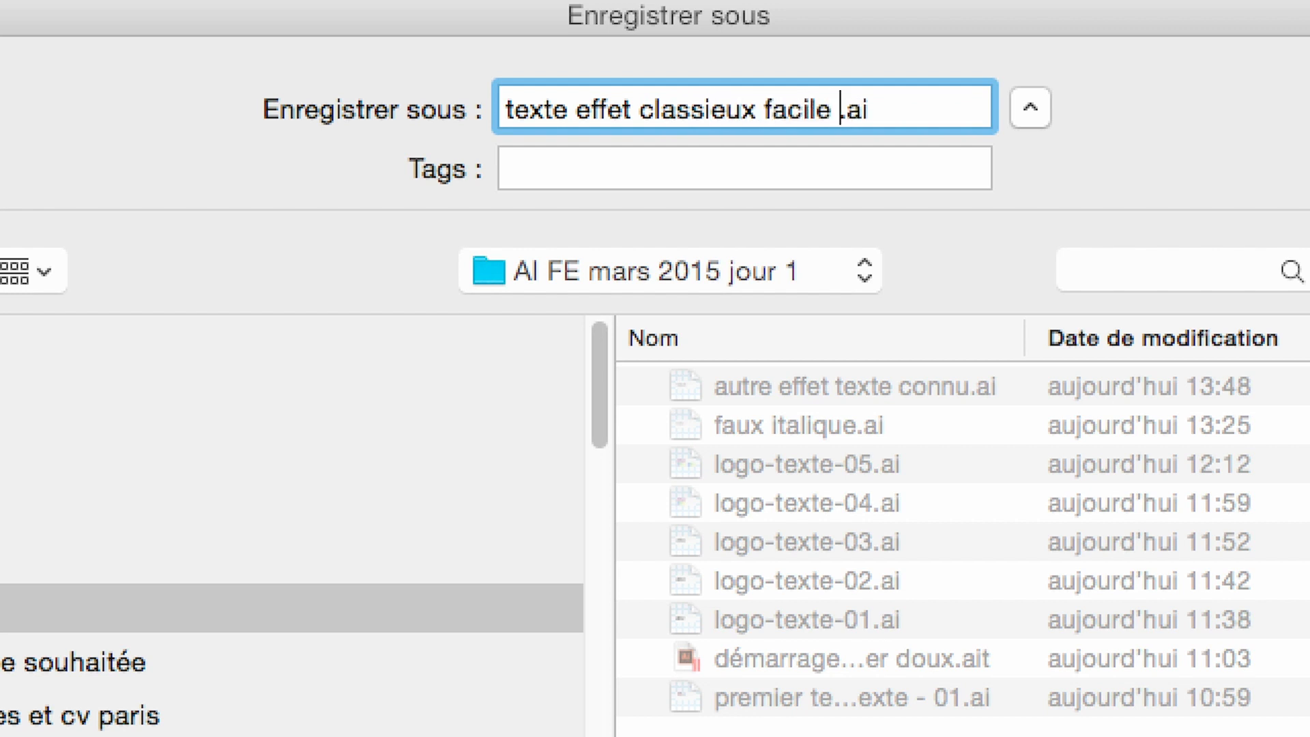
type(" - 01")
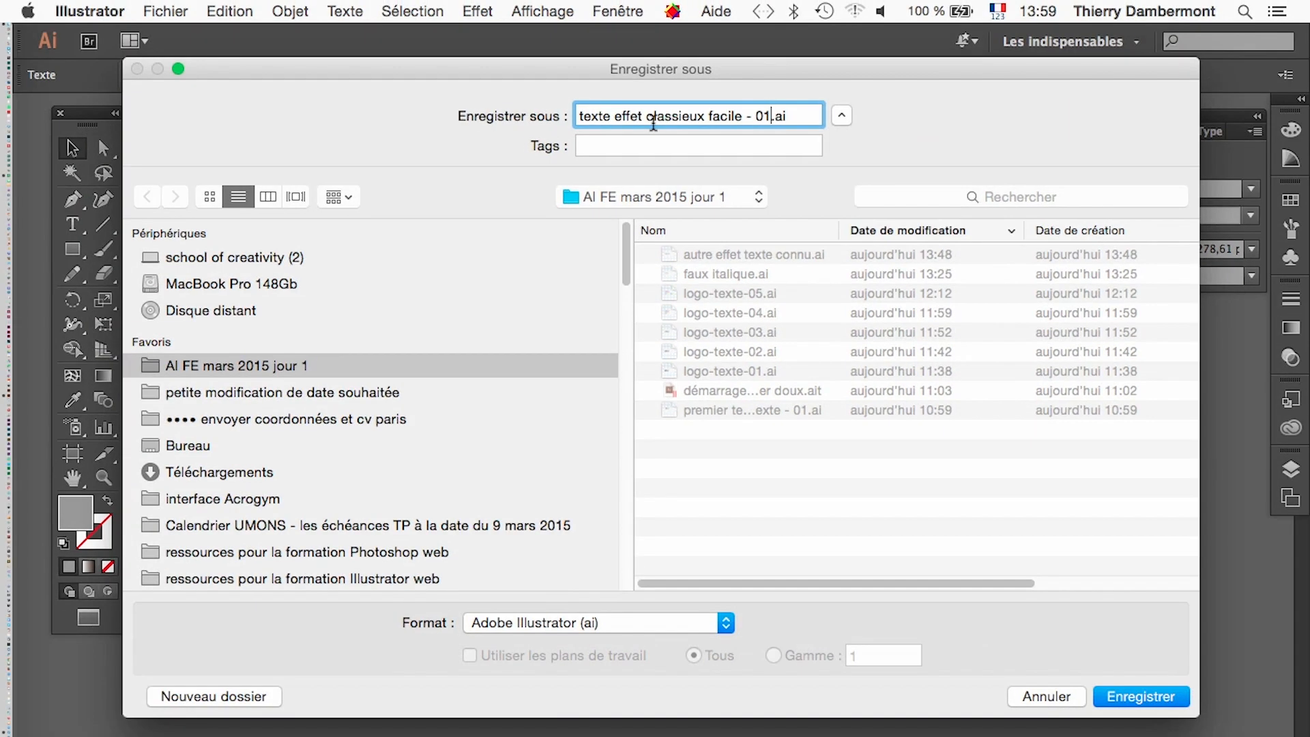
left_click(1168, 693)
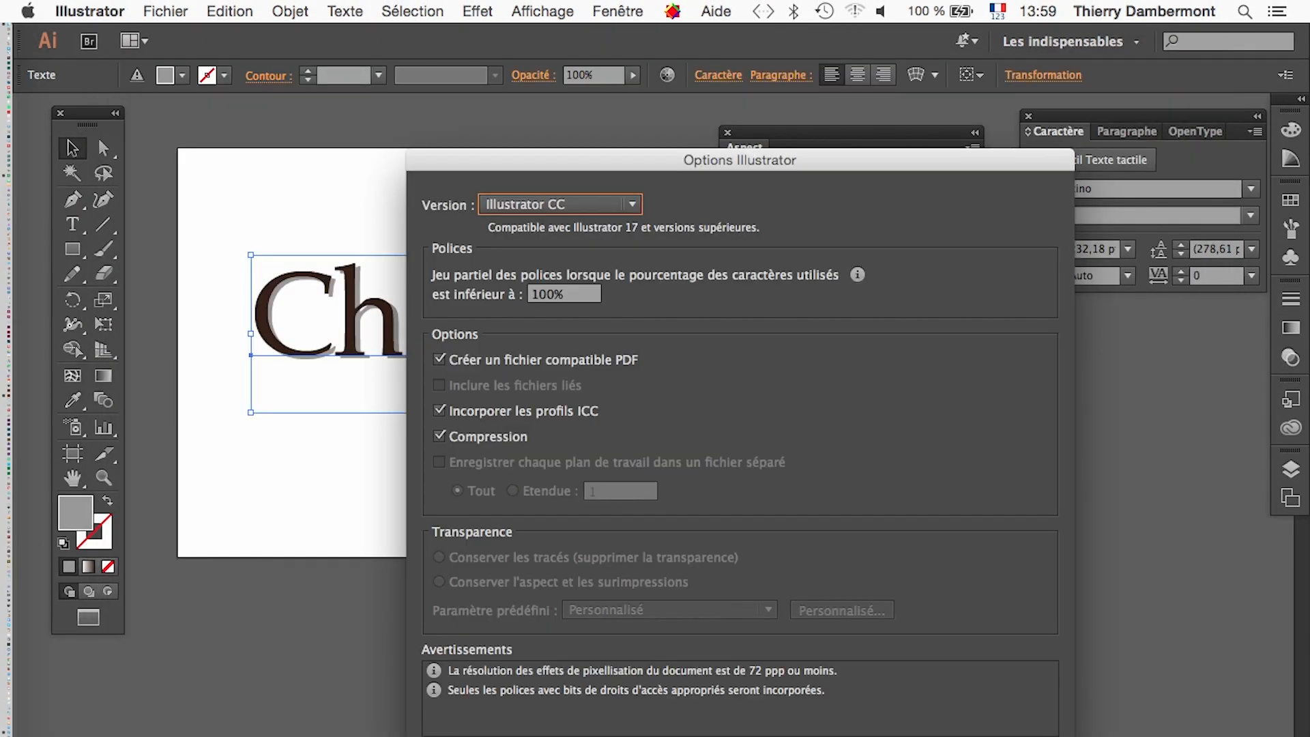
key("Return")
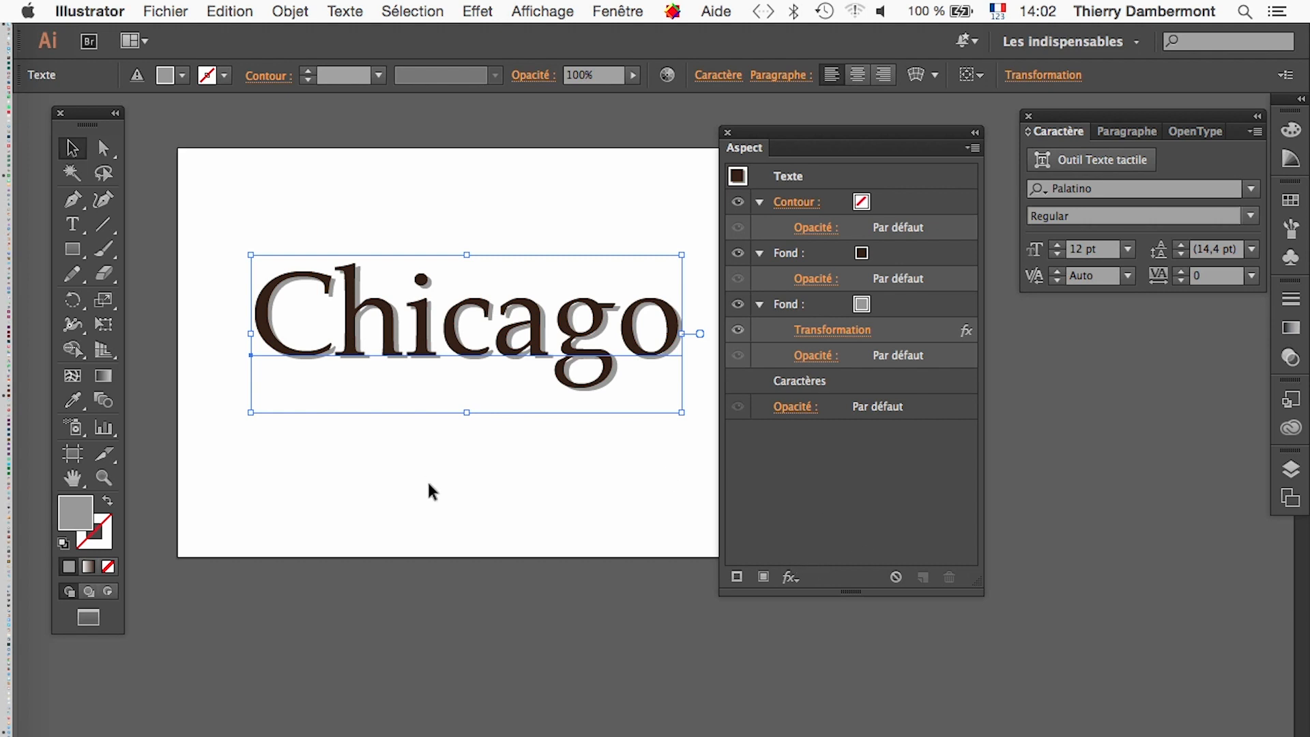
Change the font of the "Chicago" text to Oriya MN and deselect it
left_click(1128, 190)
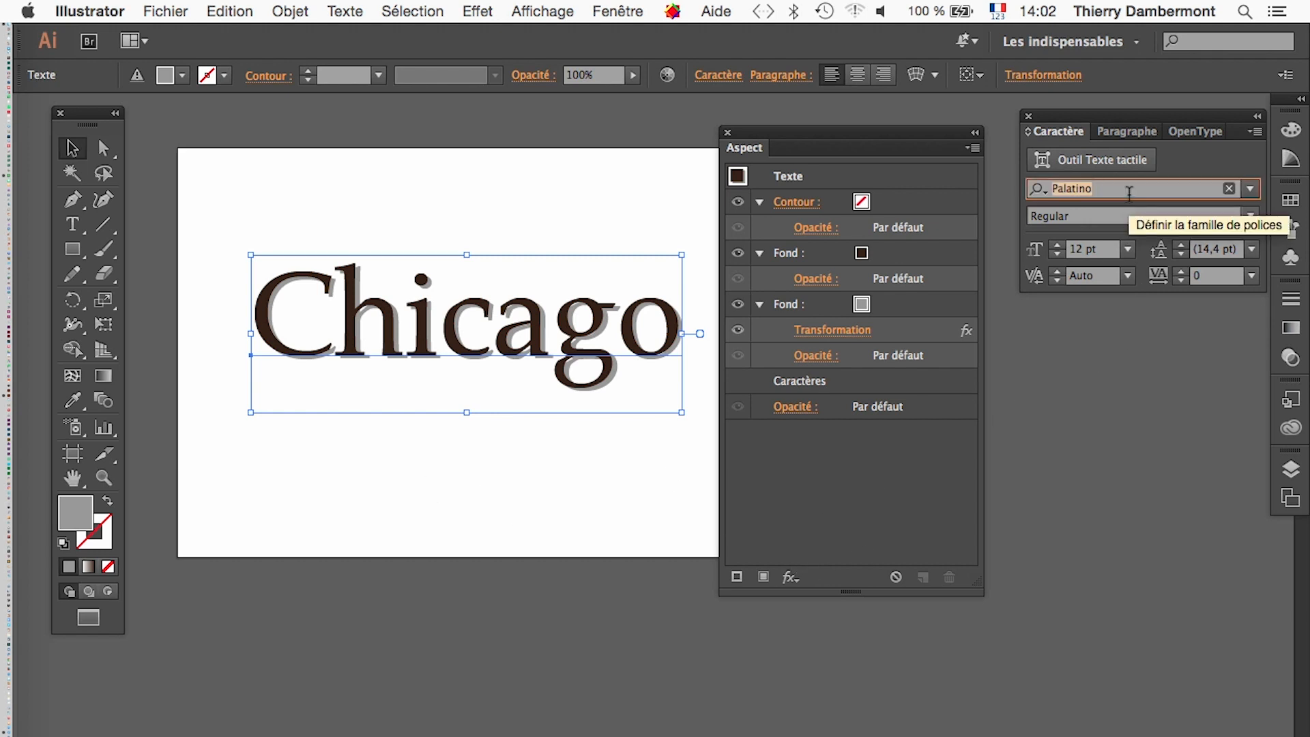
key("Up")
key("Up")
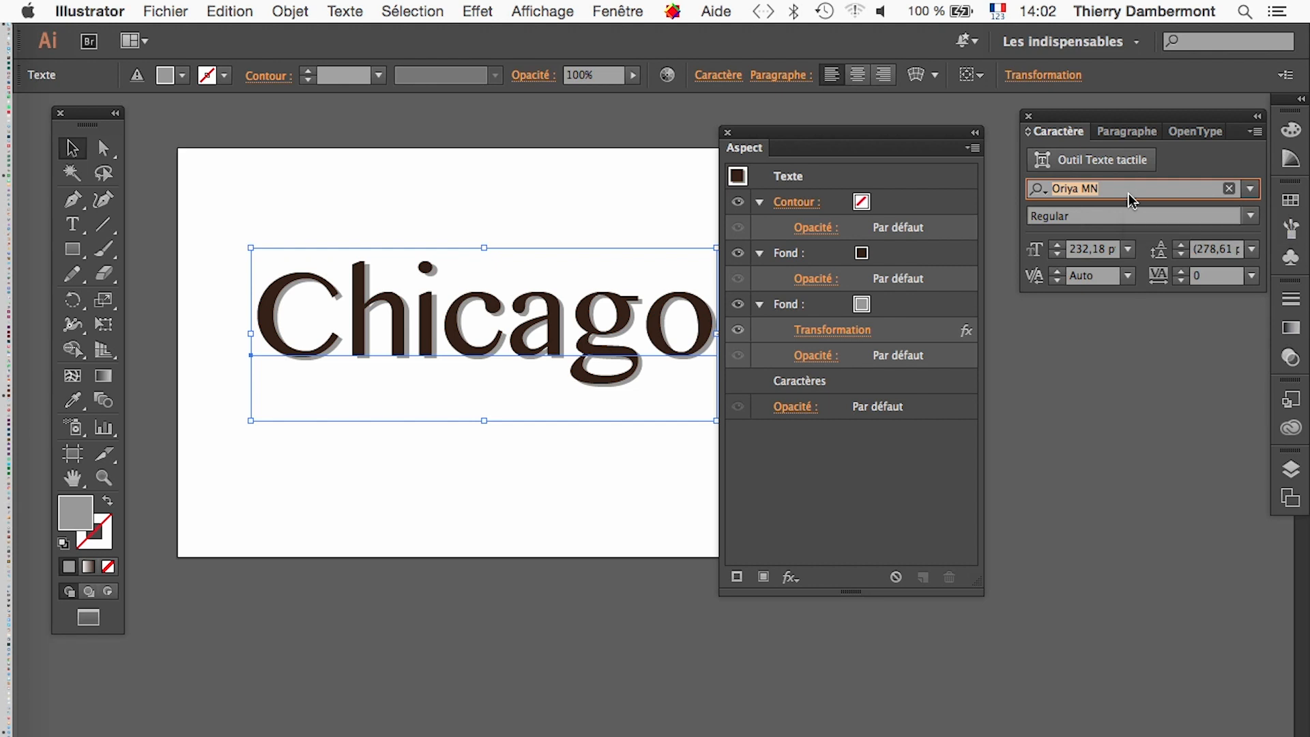
left_click_drag(880, 151, 887, 152)
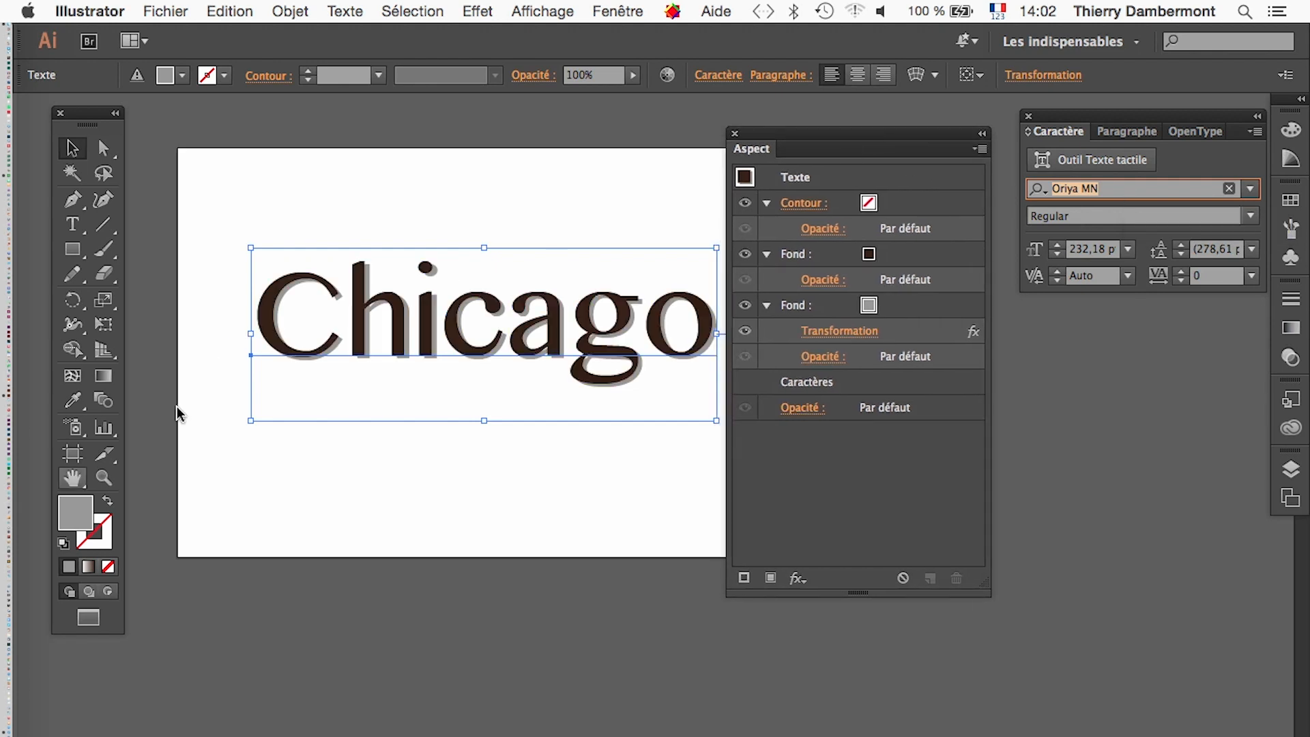
left_click(70, 479)
left_click_drag(498, 469, 431, 451)
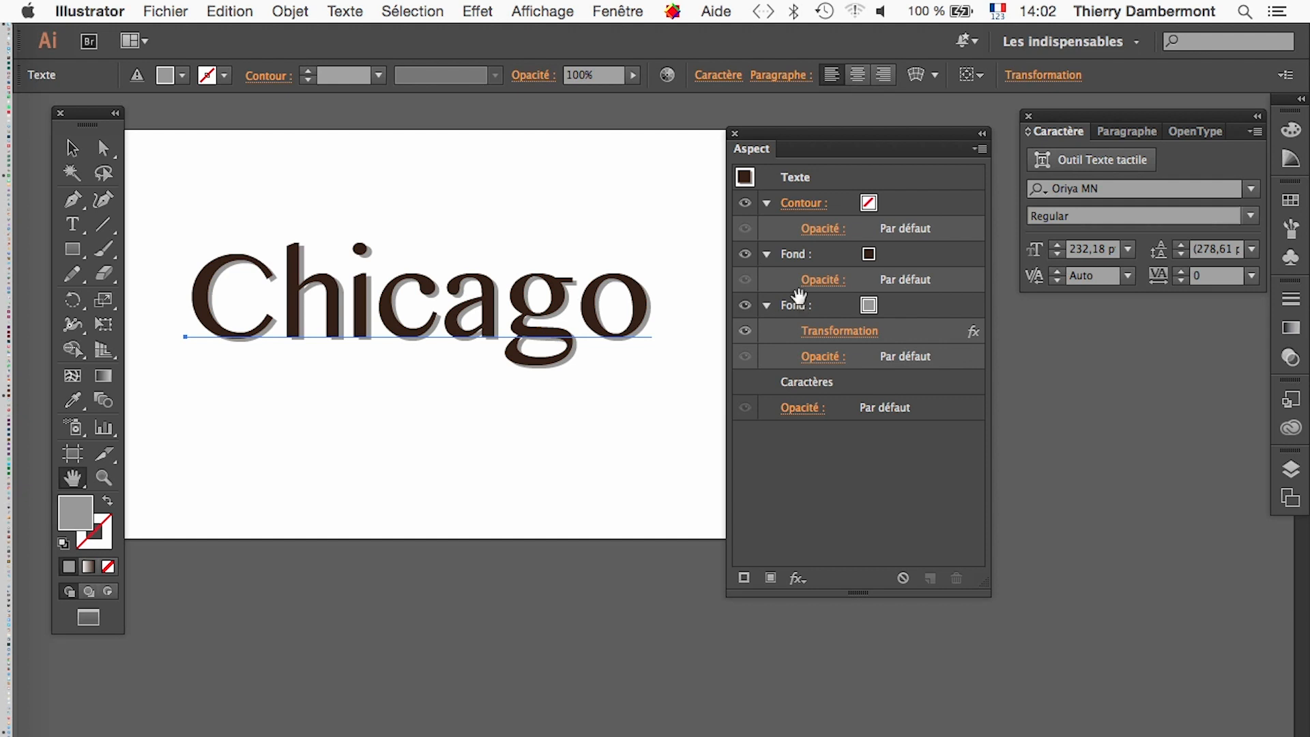
left_click(71, 147)
left_click(305, 435)
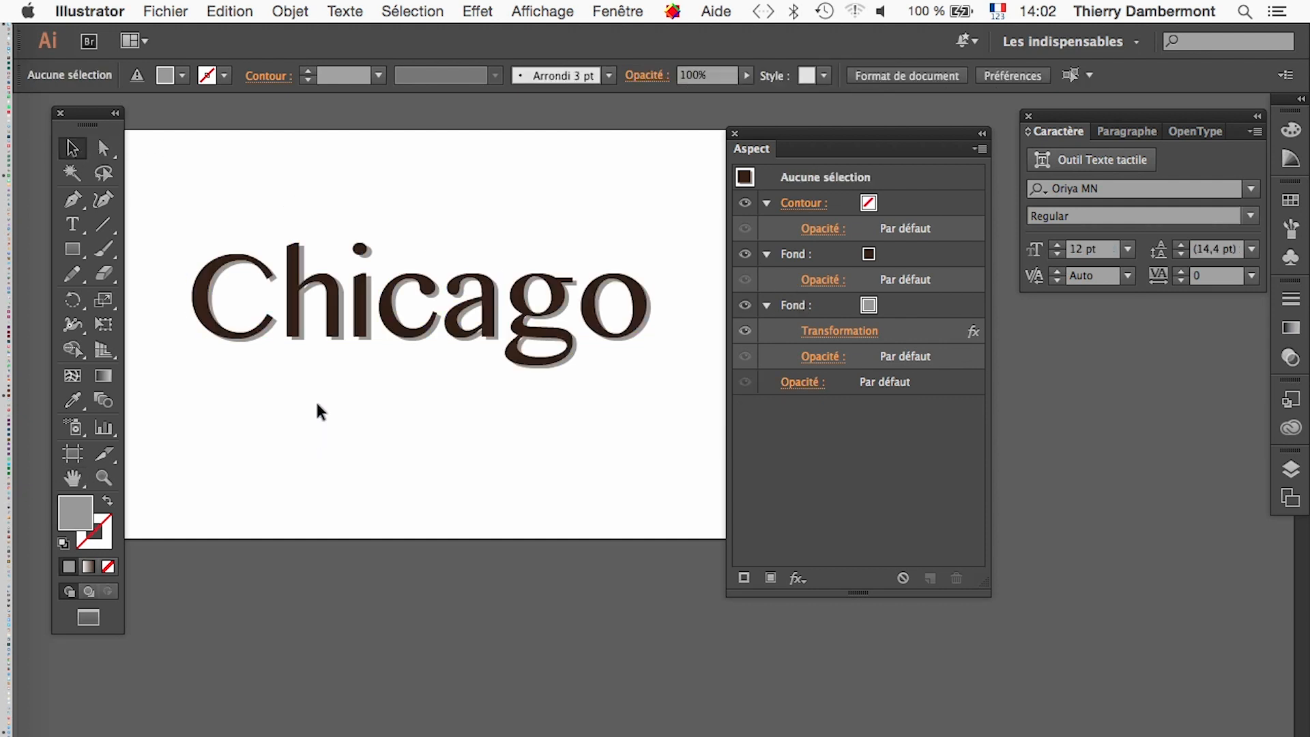
Examine the character-level appearance of the "Chicago" text, and return to its whole-text appearance
left_click(298, 341)
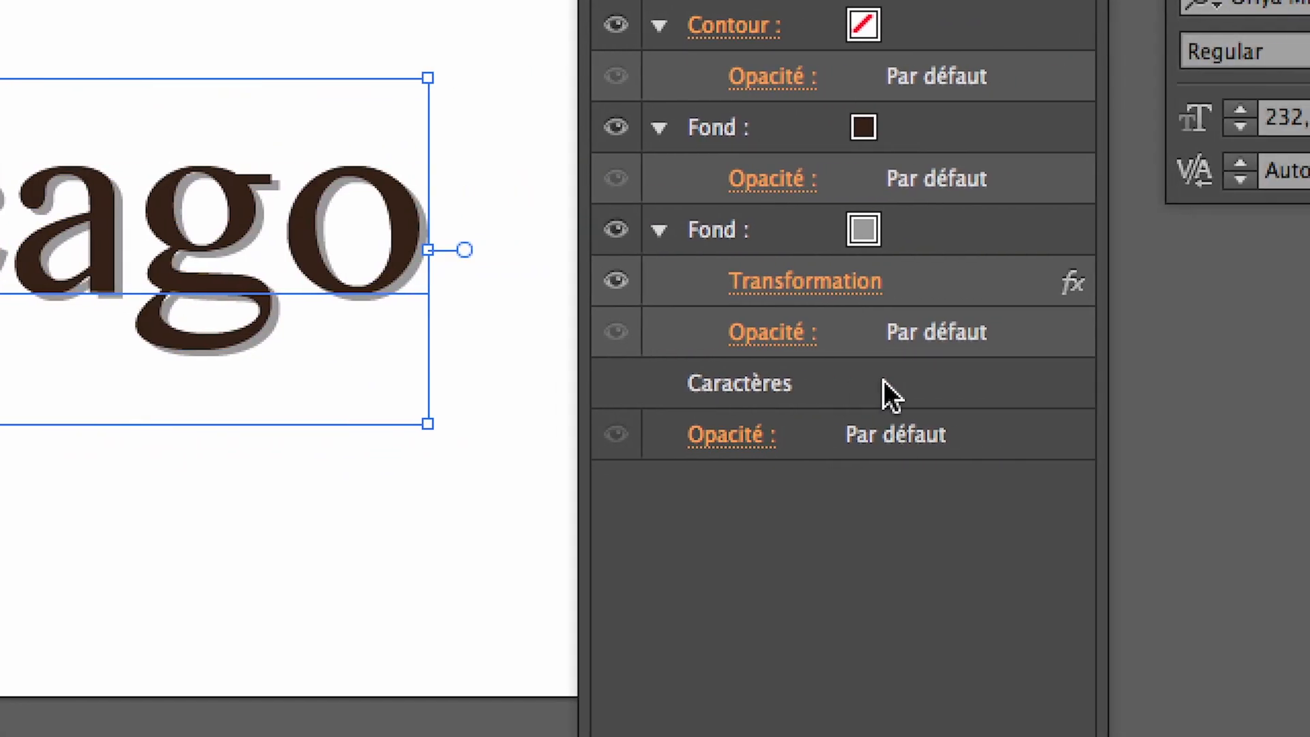
double_click(882, 380)
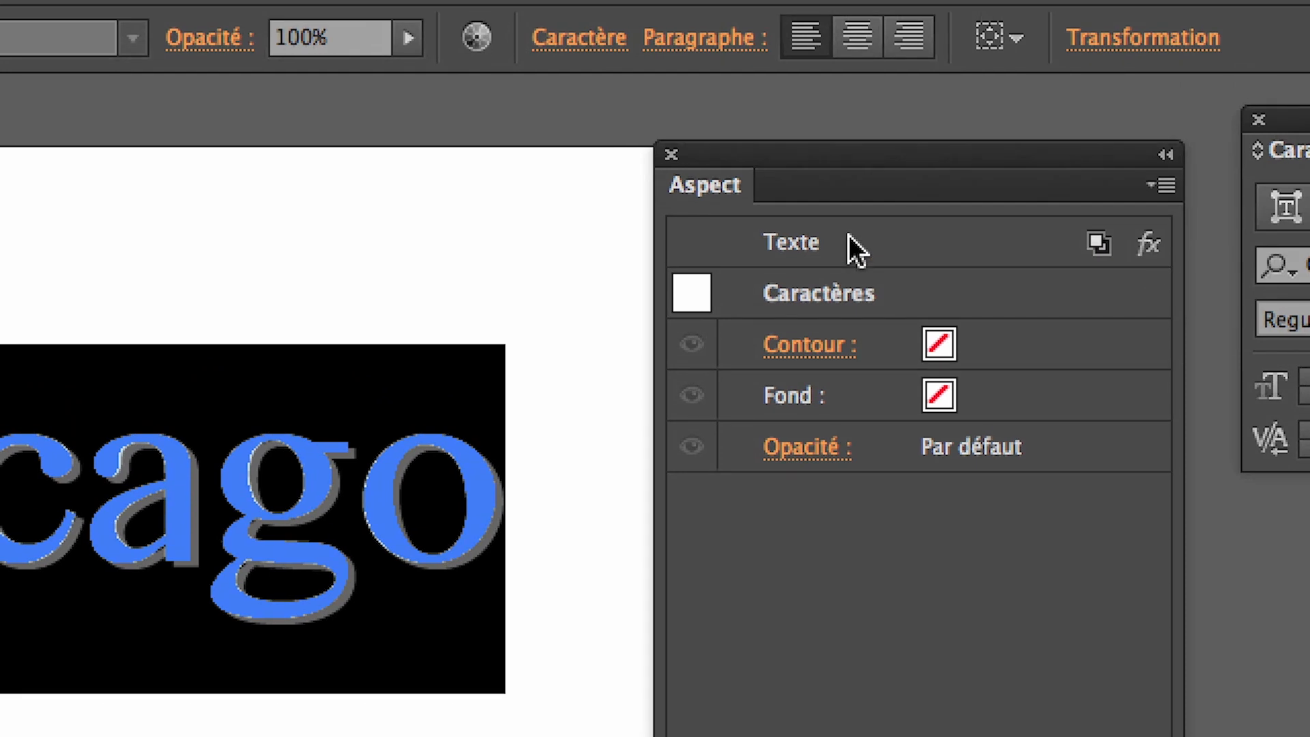
left_click(849, 233)
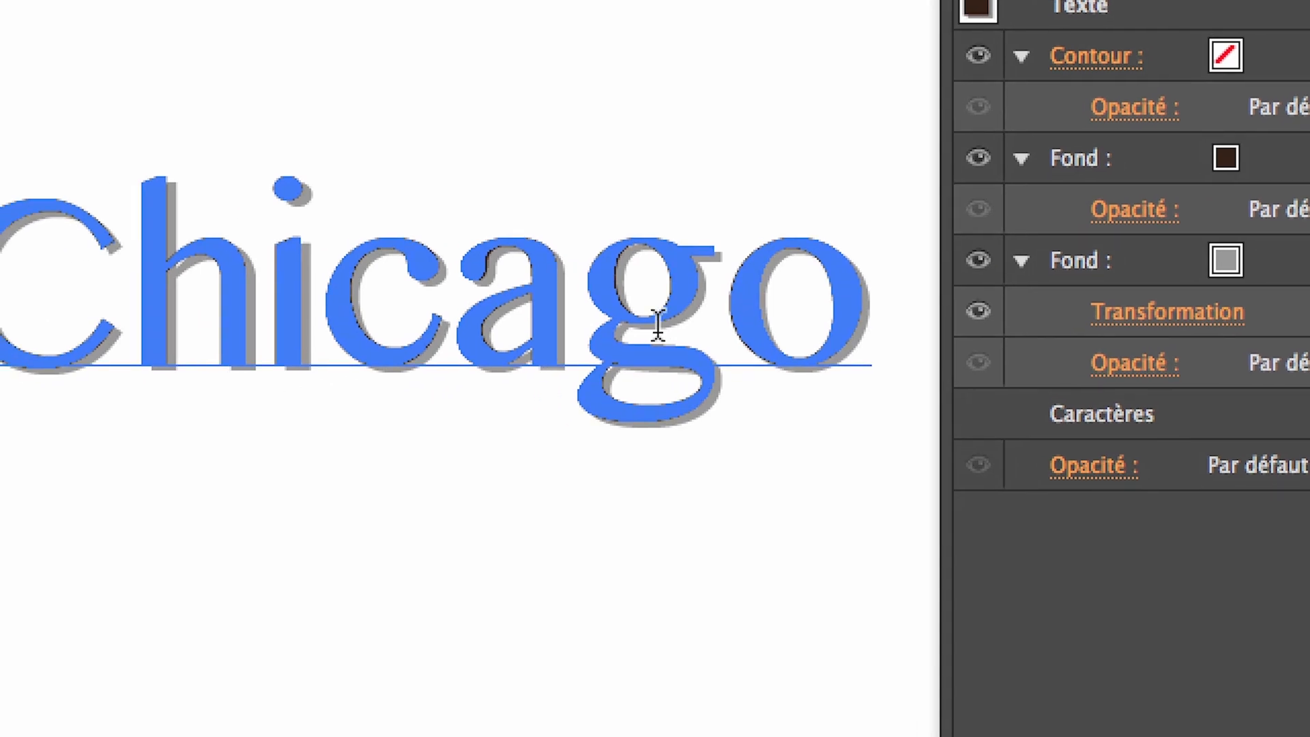
Duplicate the grey fill, together with its Transform effect, in the appearance of the "Chicago" text
scroll(207, 367, "up", 2)
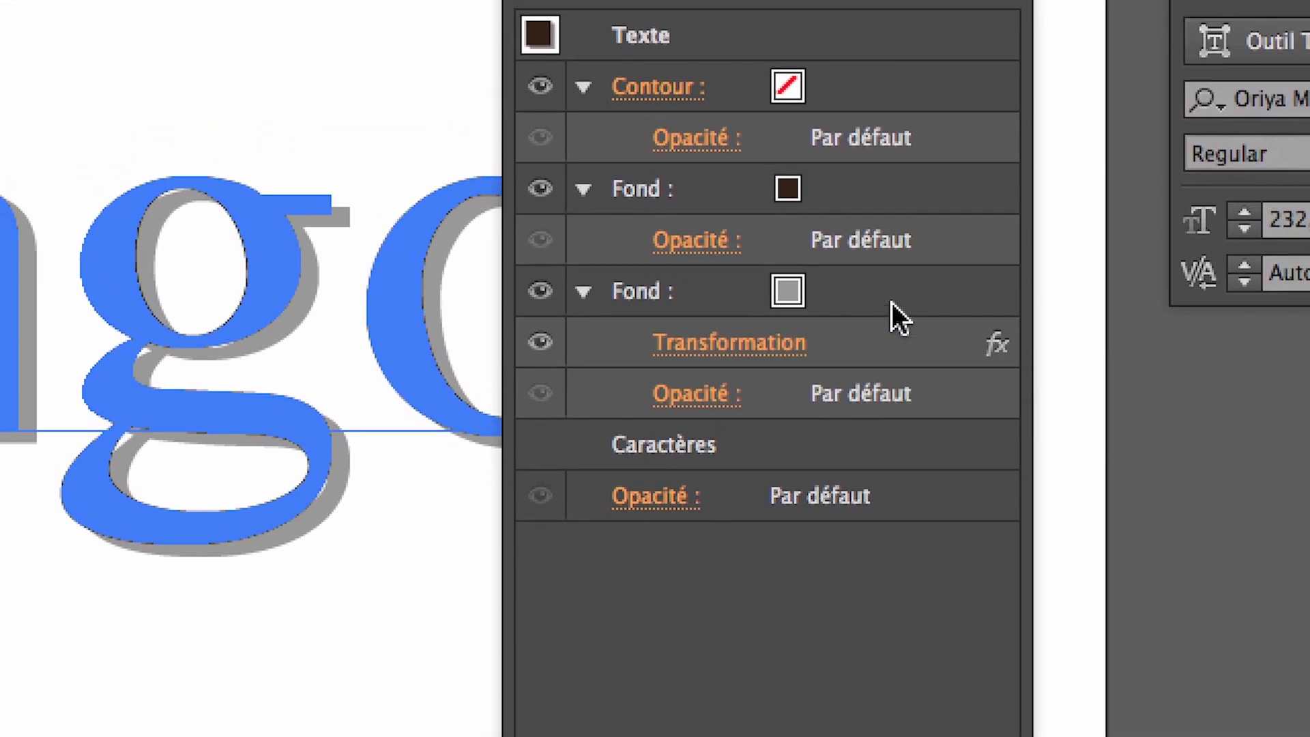
left_click(896, 269)
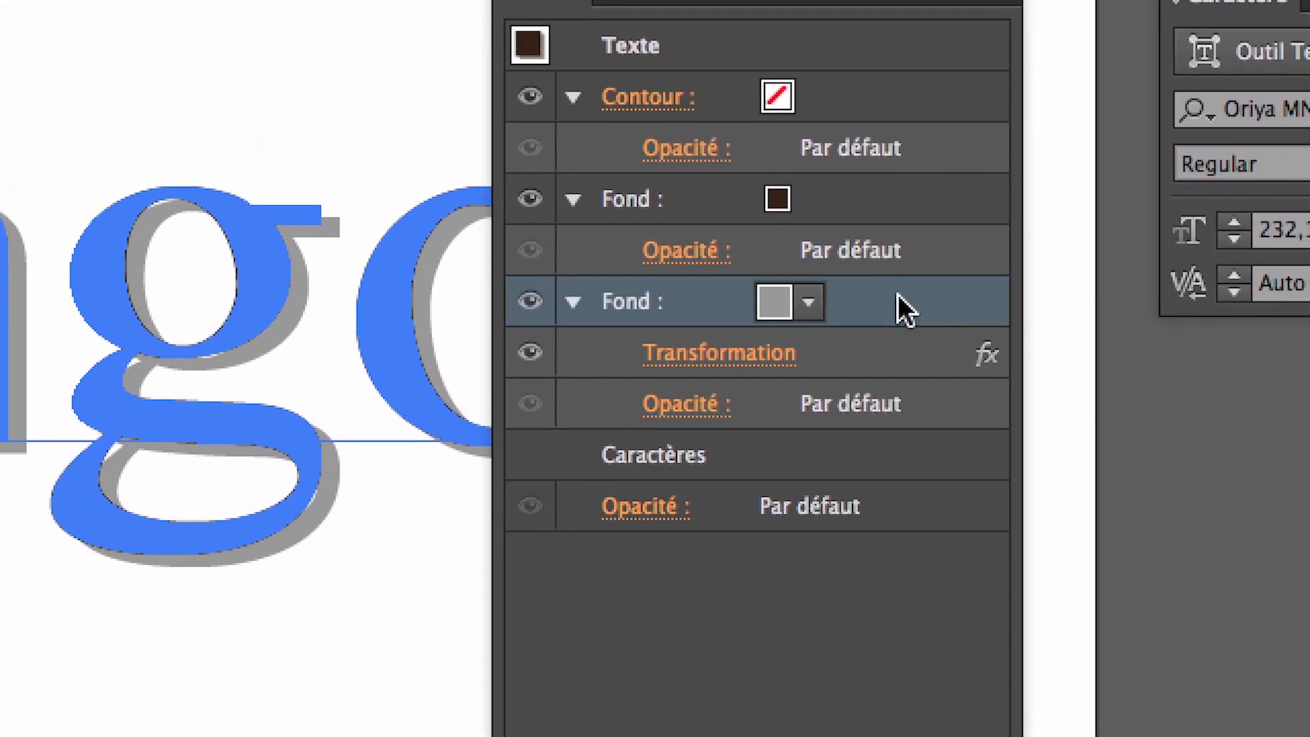
left_click_drag(897, 293, 894, 485)
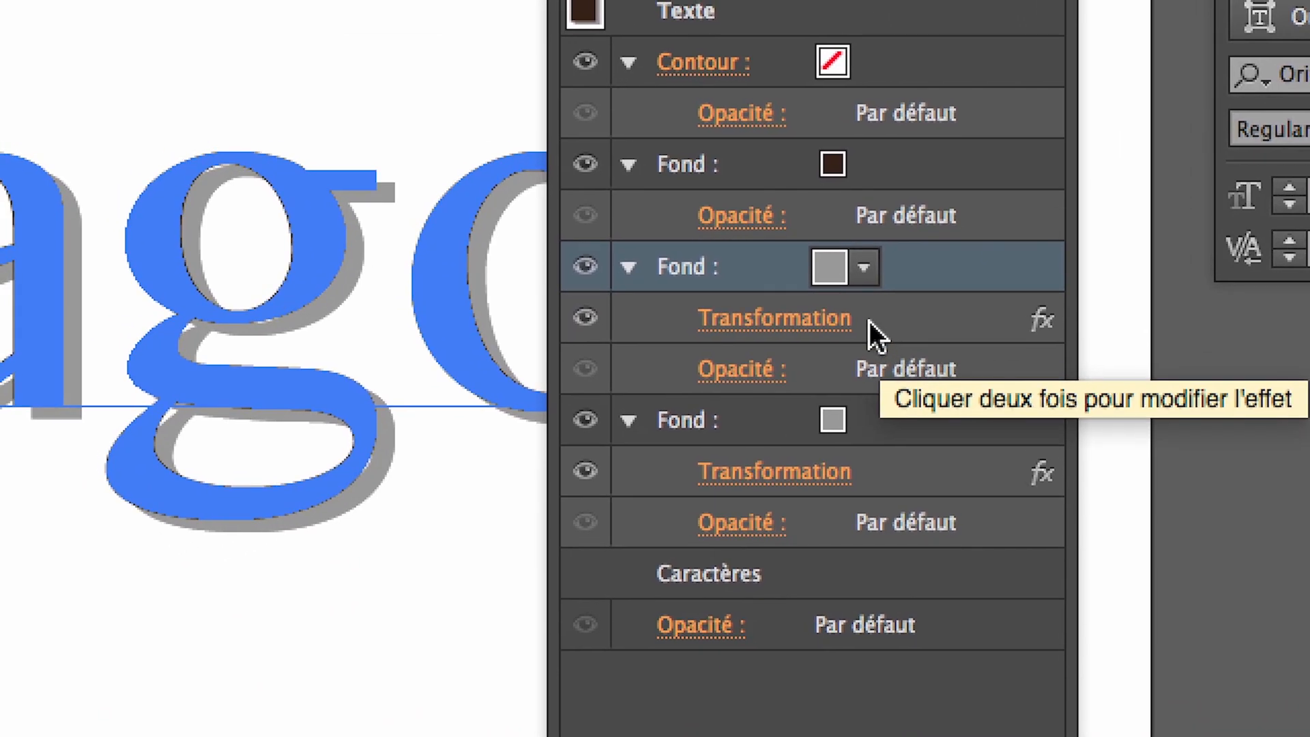
key("t")
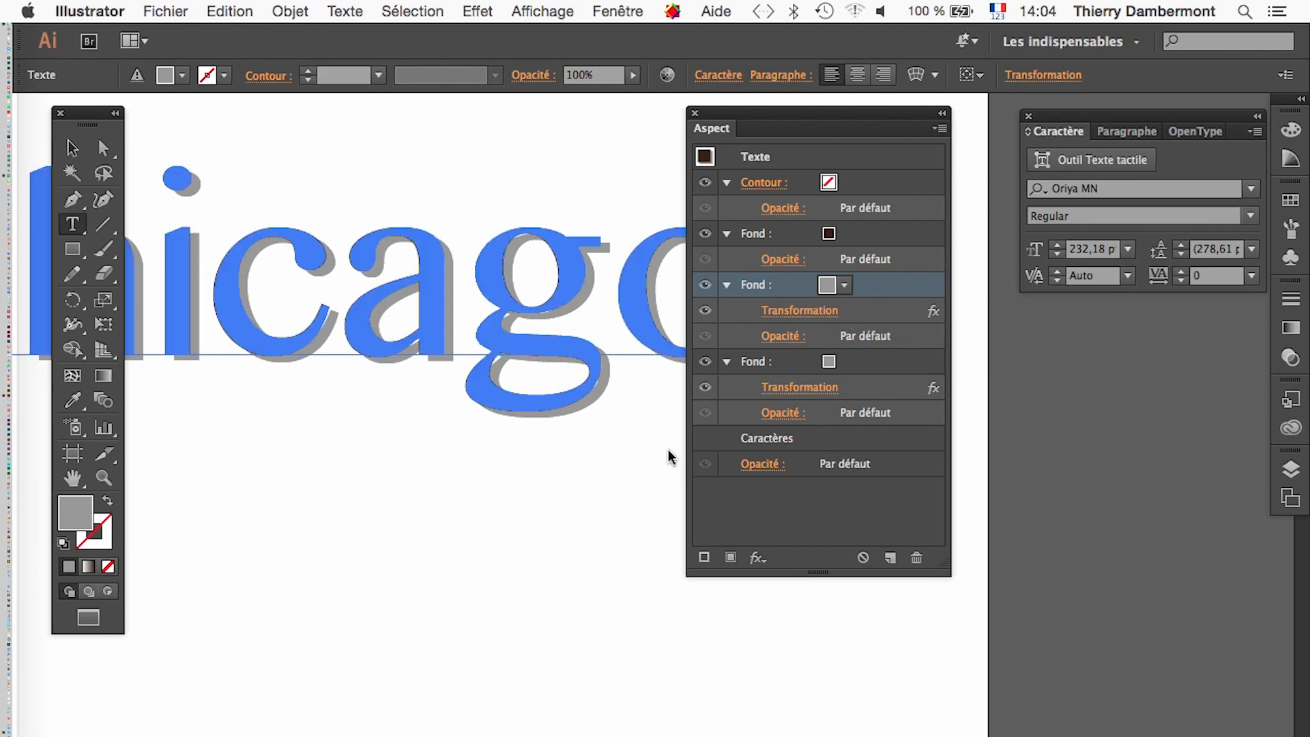
Set the upper of the two grey fills to the white swatch
left_click(844, 288)
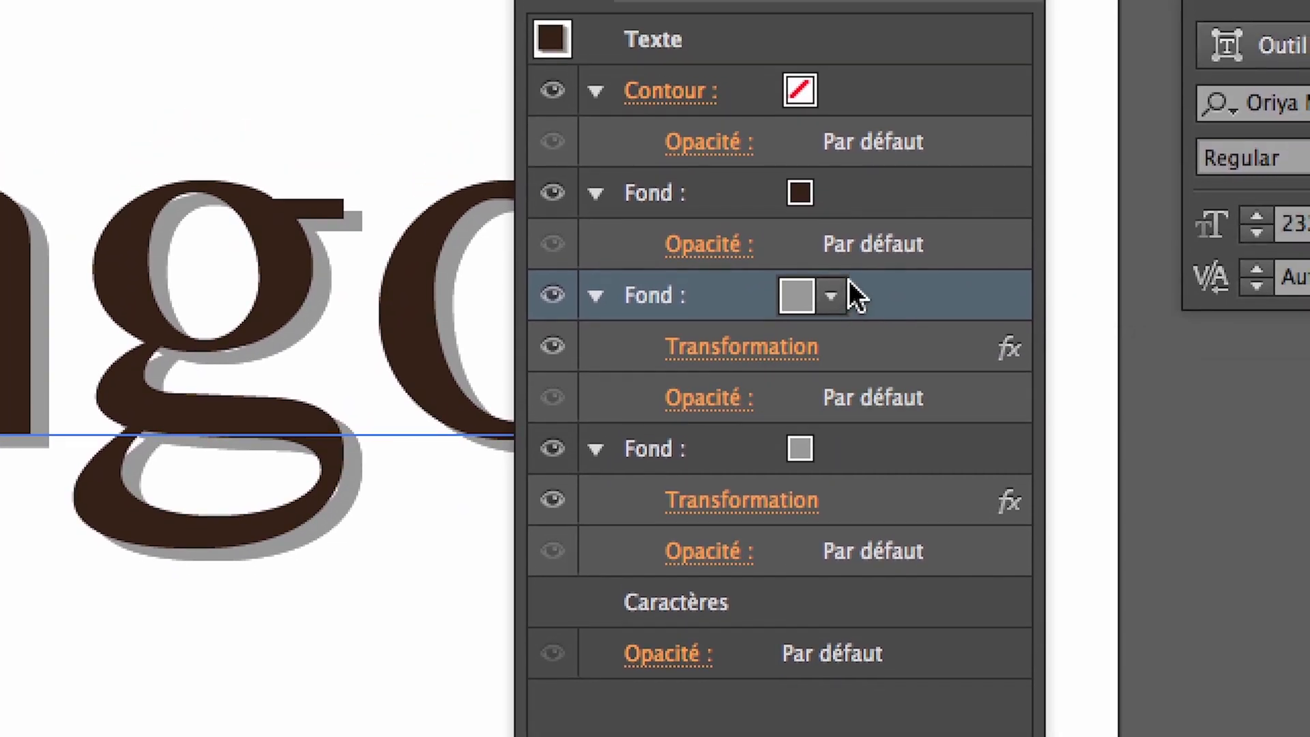
left_click(844, 283)
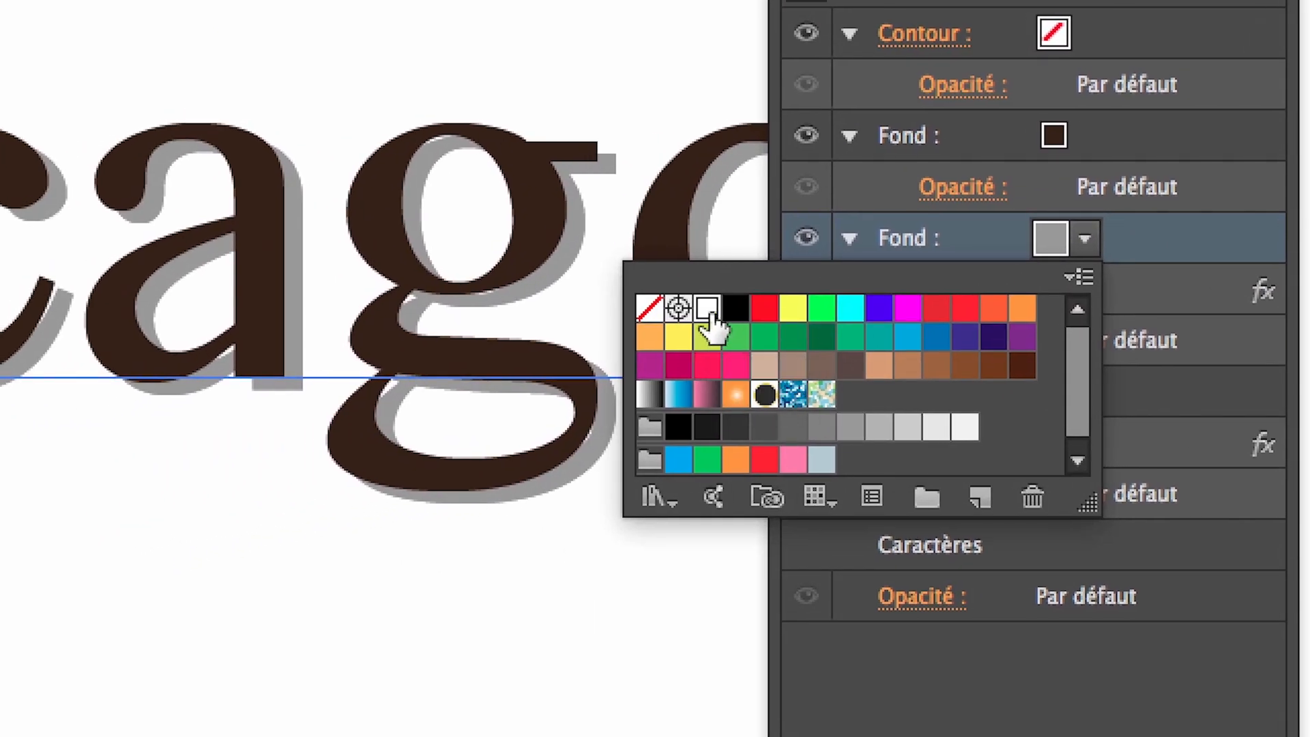
left_click(459, 362)
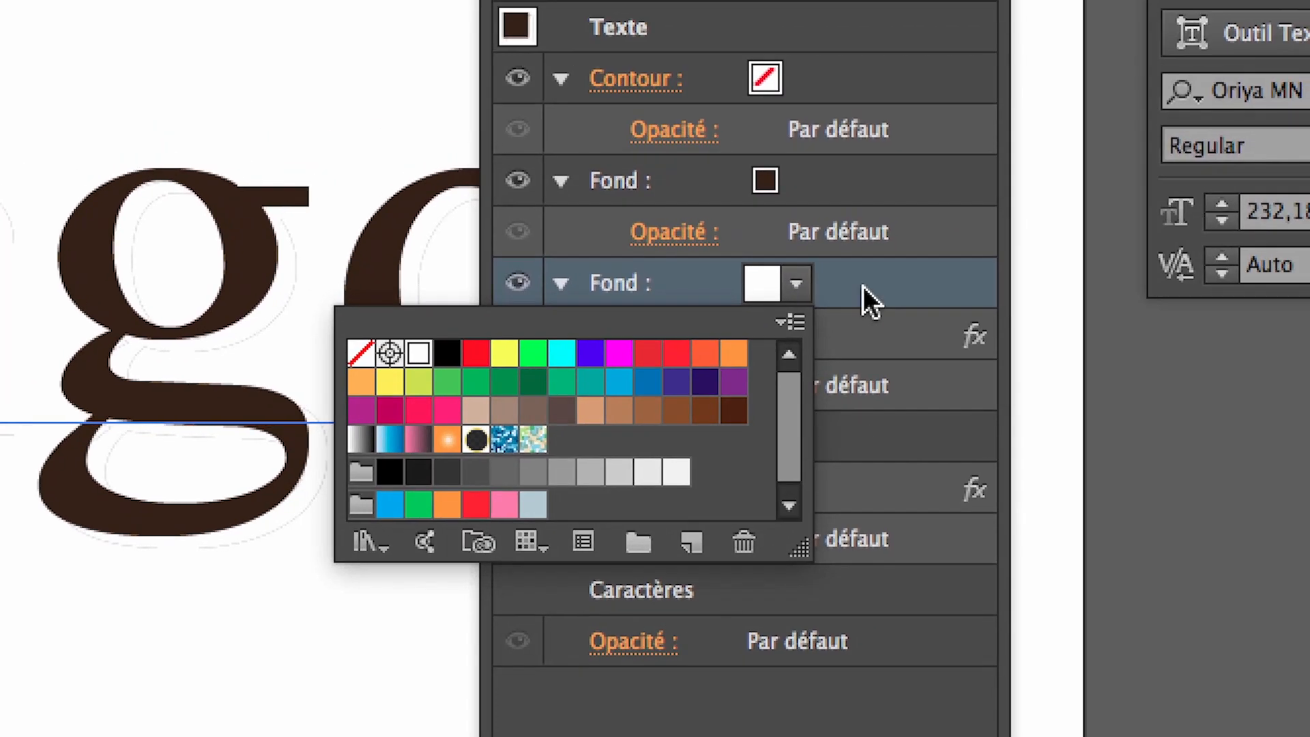
left_click(1146, 239)
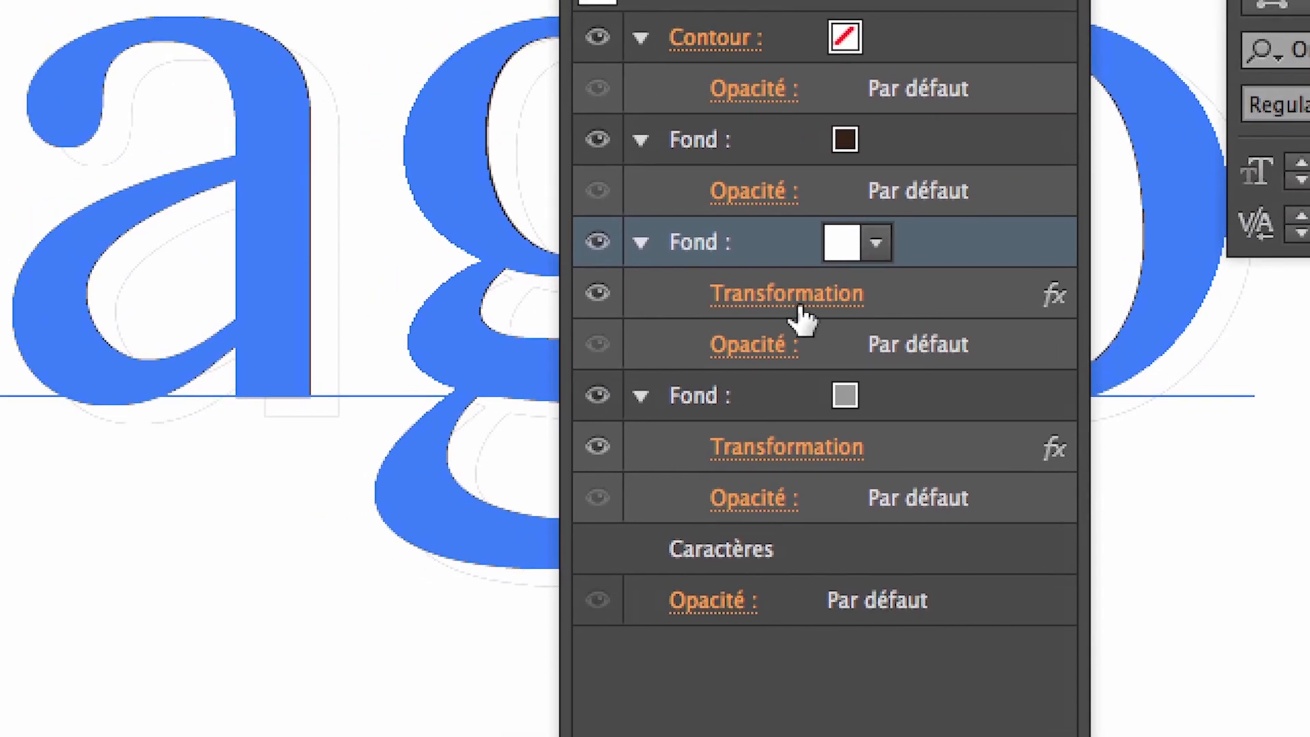
Edit the white fill's Transform effect with preview on, reducing the vertical move to 4 px
left_click(794, 300)
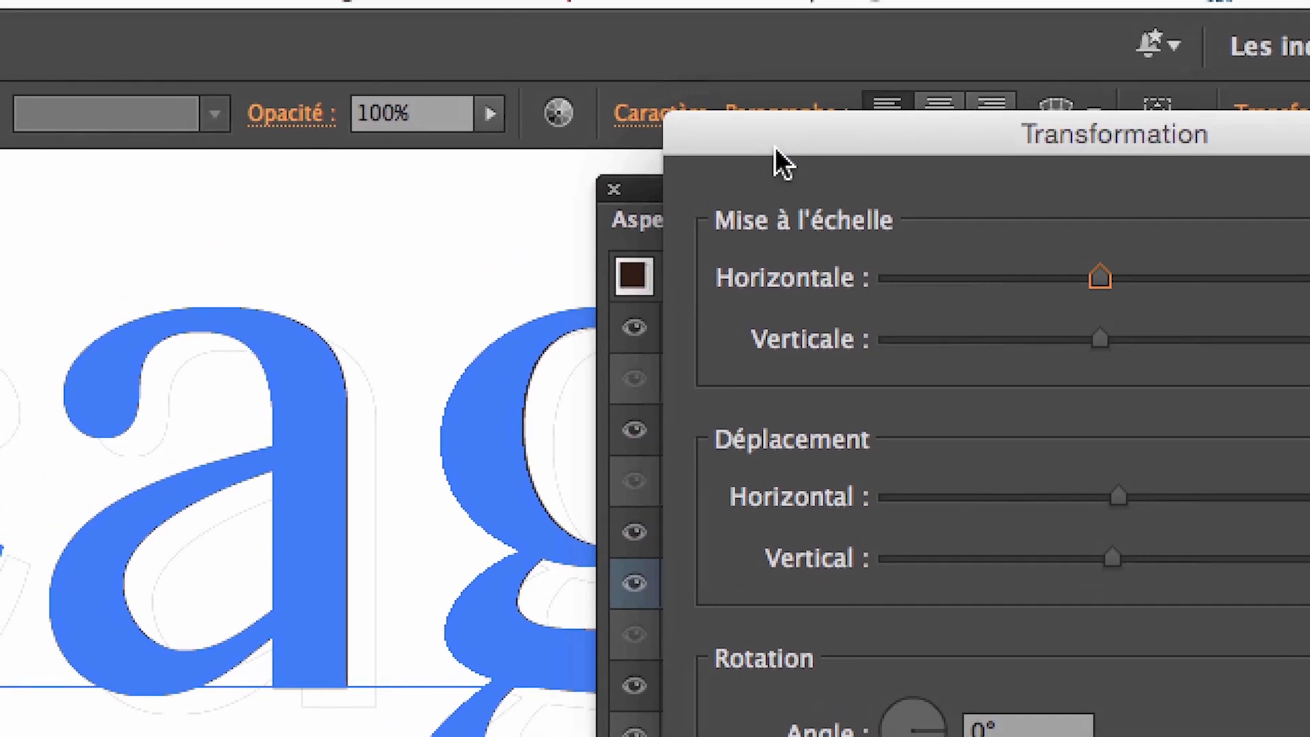
left_click_drag(775, 145, 985, 238)
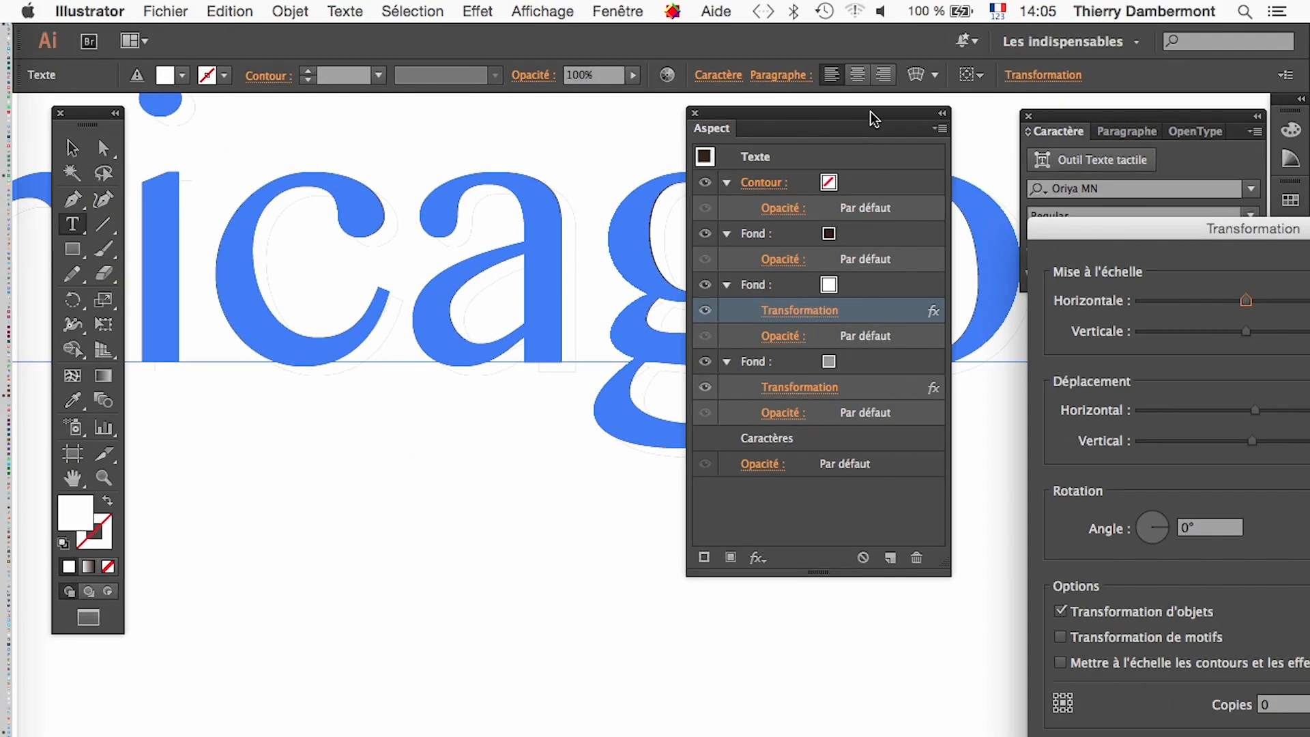
left_click_drag(1105, 223, 691, 117)
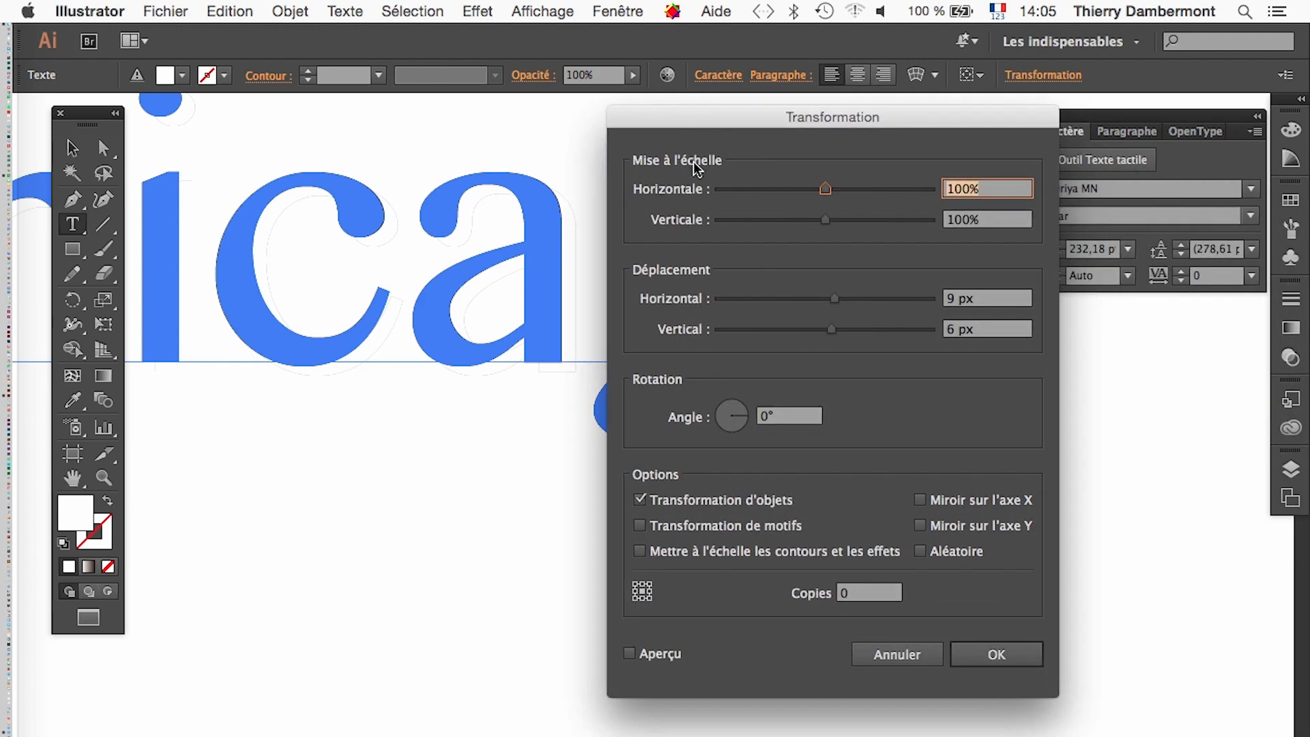
left_click(642, 656)
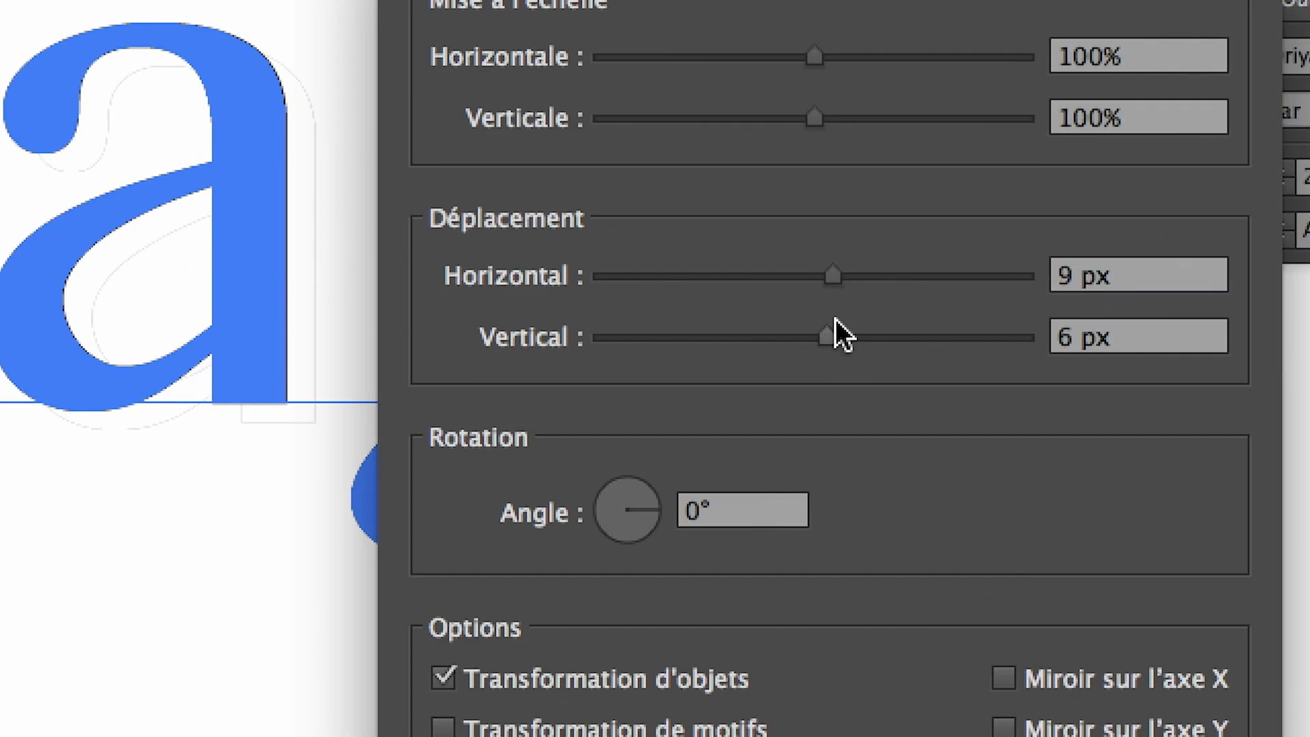
left_click(828, 324)
key("Down")
key("Down")
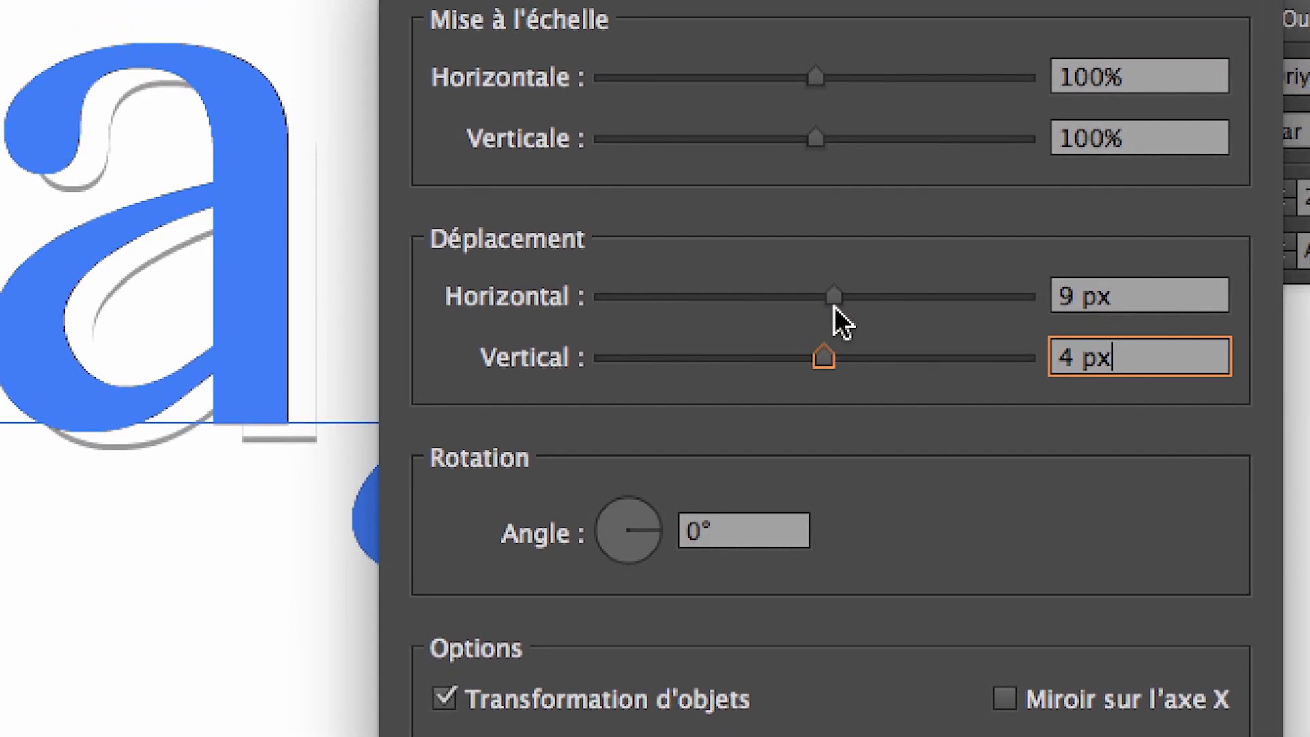
Set the white fill's Transform move to 3 px horizontally and 2 px vertically, and apply it
left_click(834, 306)
key("Down")
key("Down")
key("Down")
key("Down")
key("Down")
key("Down")
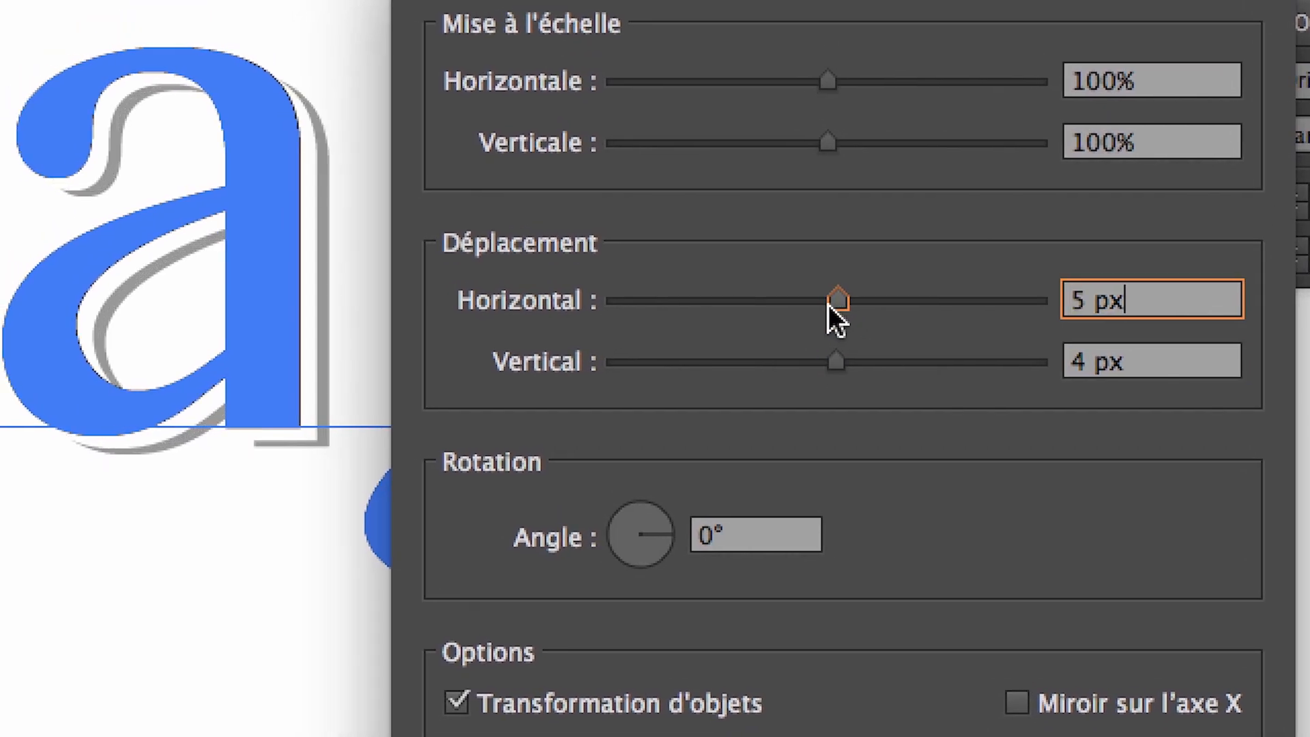
left_click(833, 362)
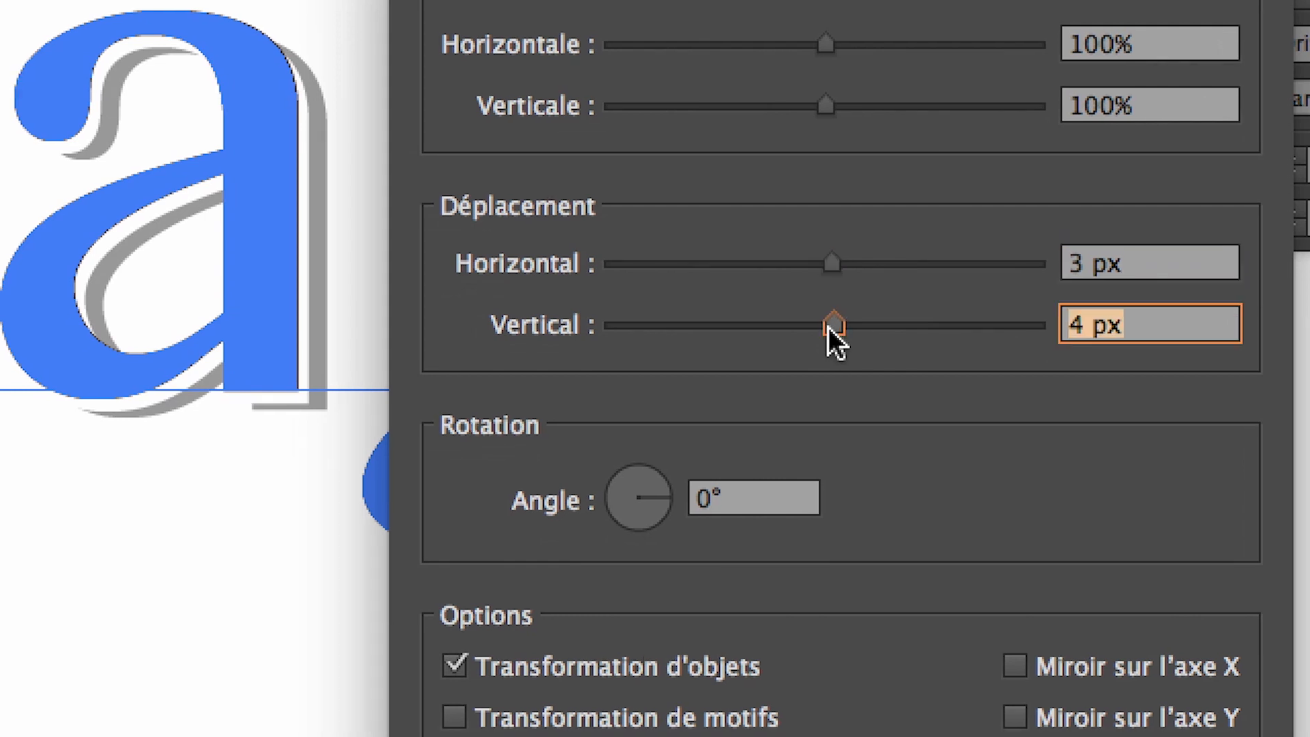
key("Down")
key("Down")
left_click(828, 327)
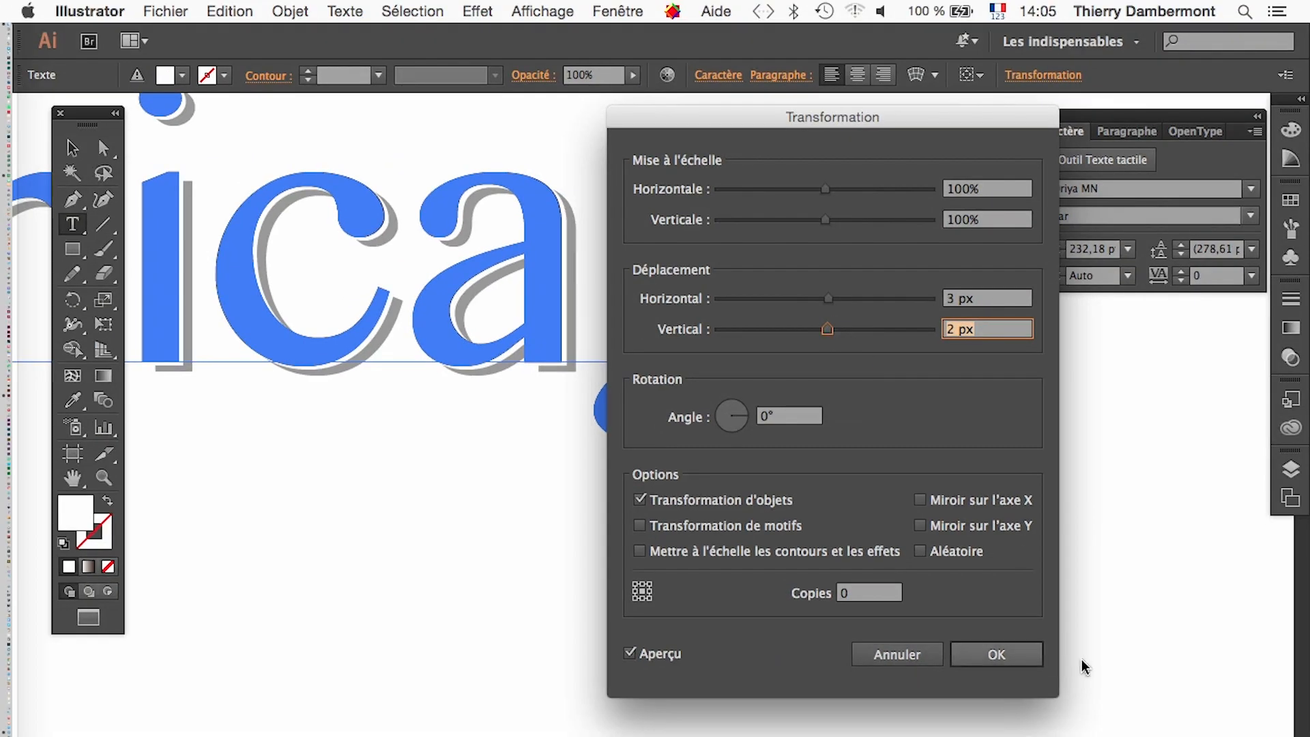
left_click(998, 656)
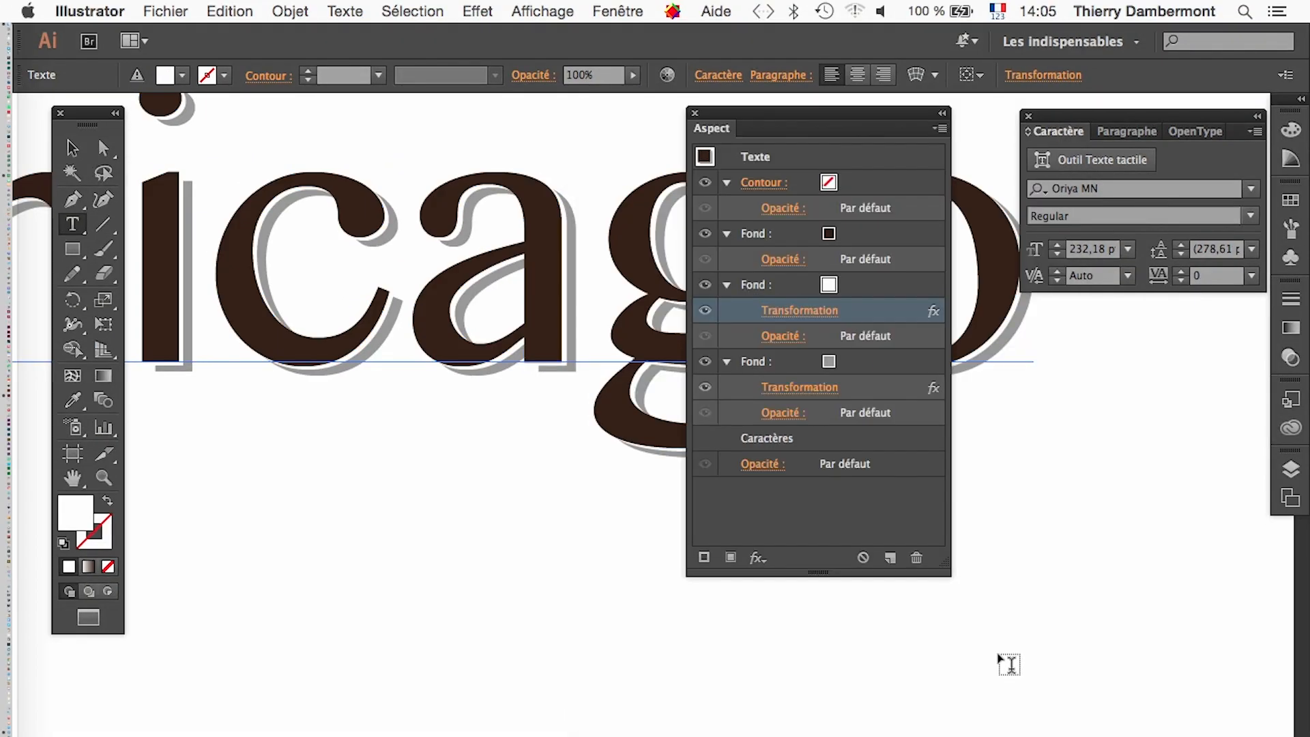
left_click(395, 616)
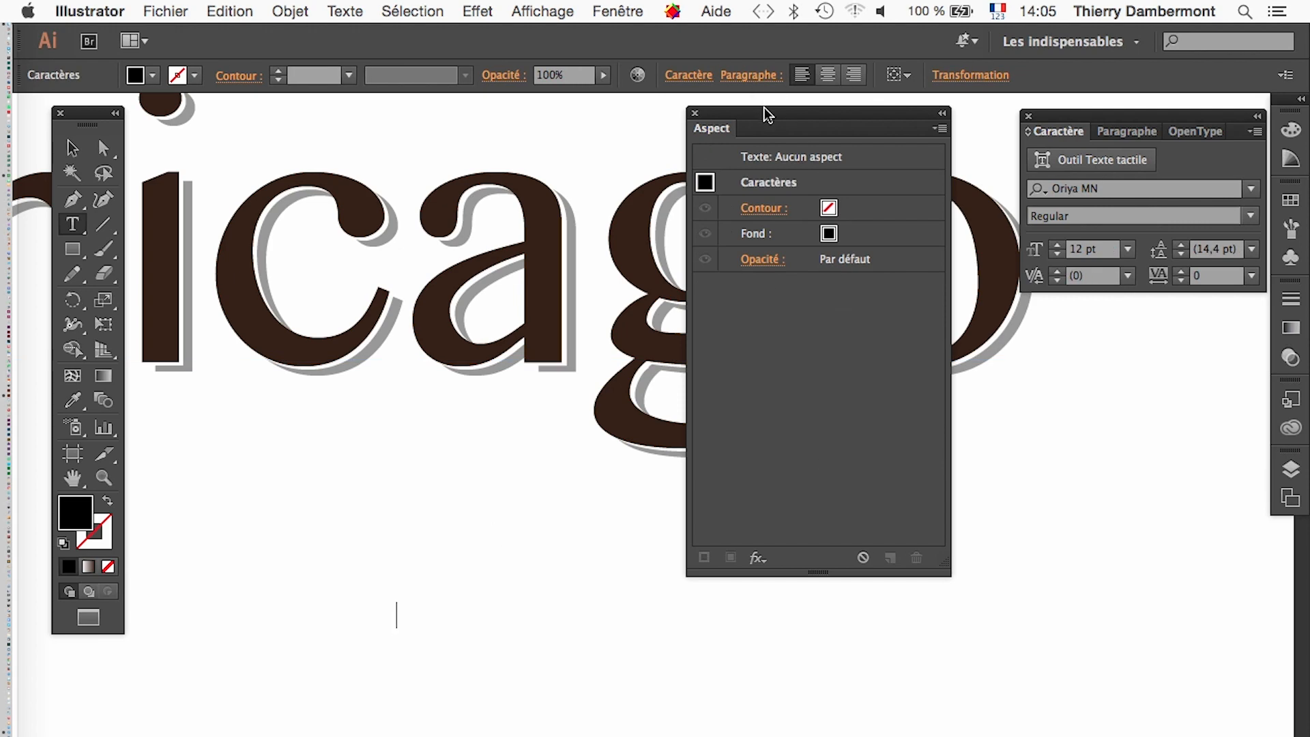
left_click_drag(764, 113, 1055, 481)
left_click(230, 11)
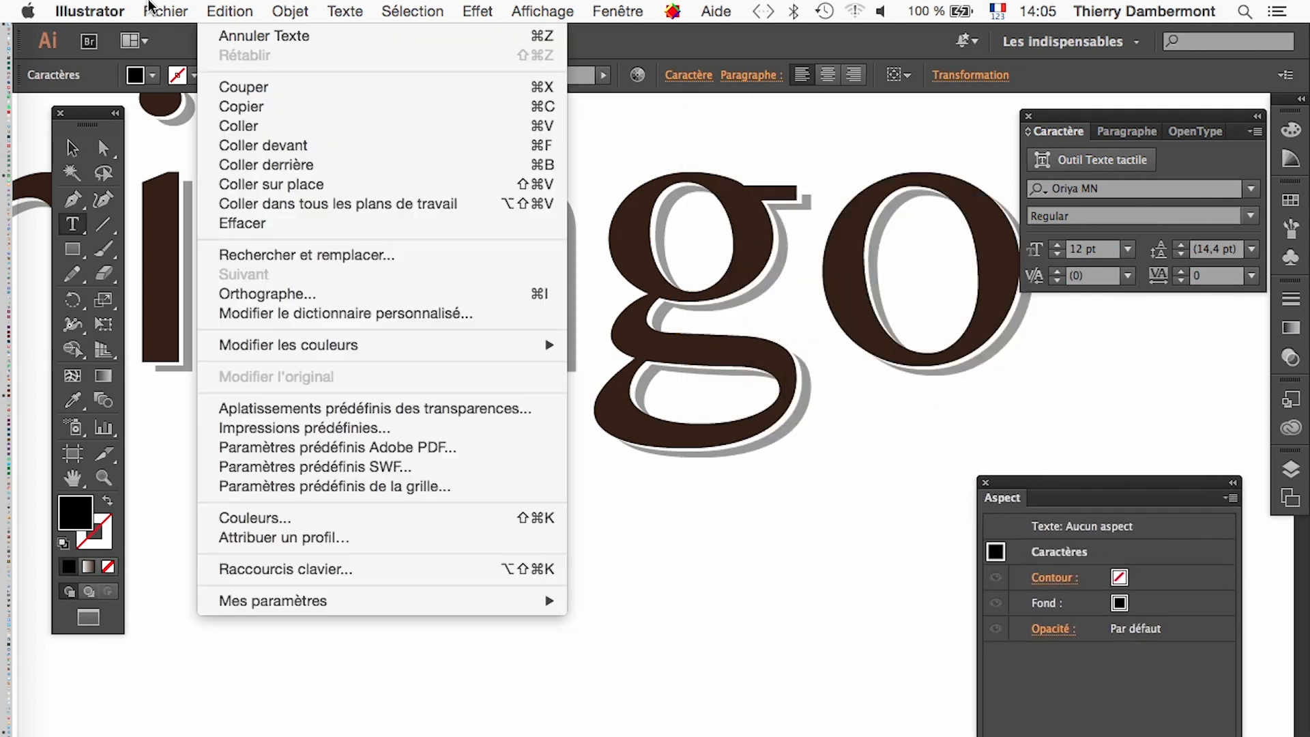
left_click(236, 31)
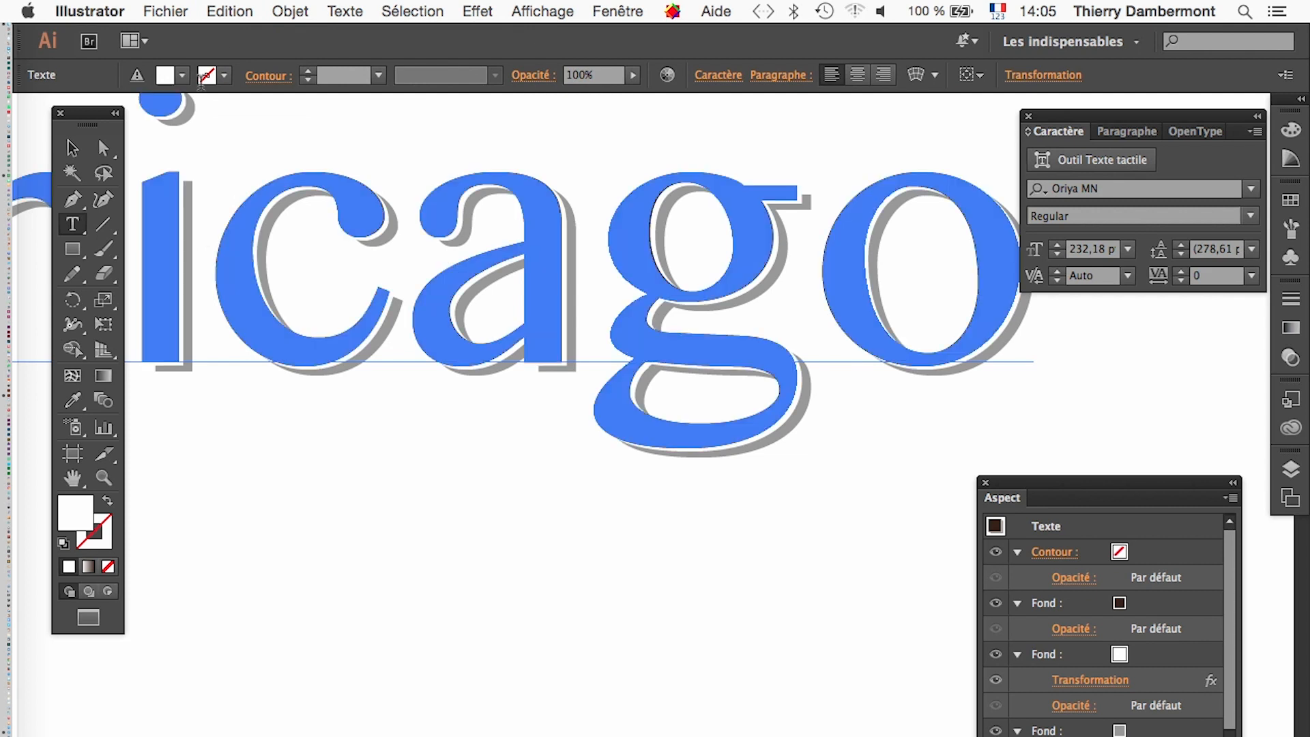
Deselect the "Chicago" text and move the Appearance panel clear of the artwork to view the whole word
left_click(72, 148)
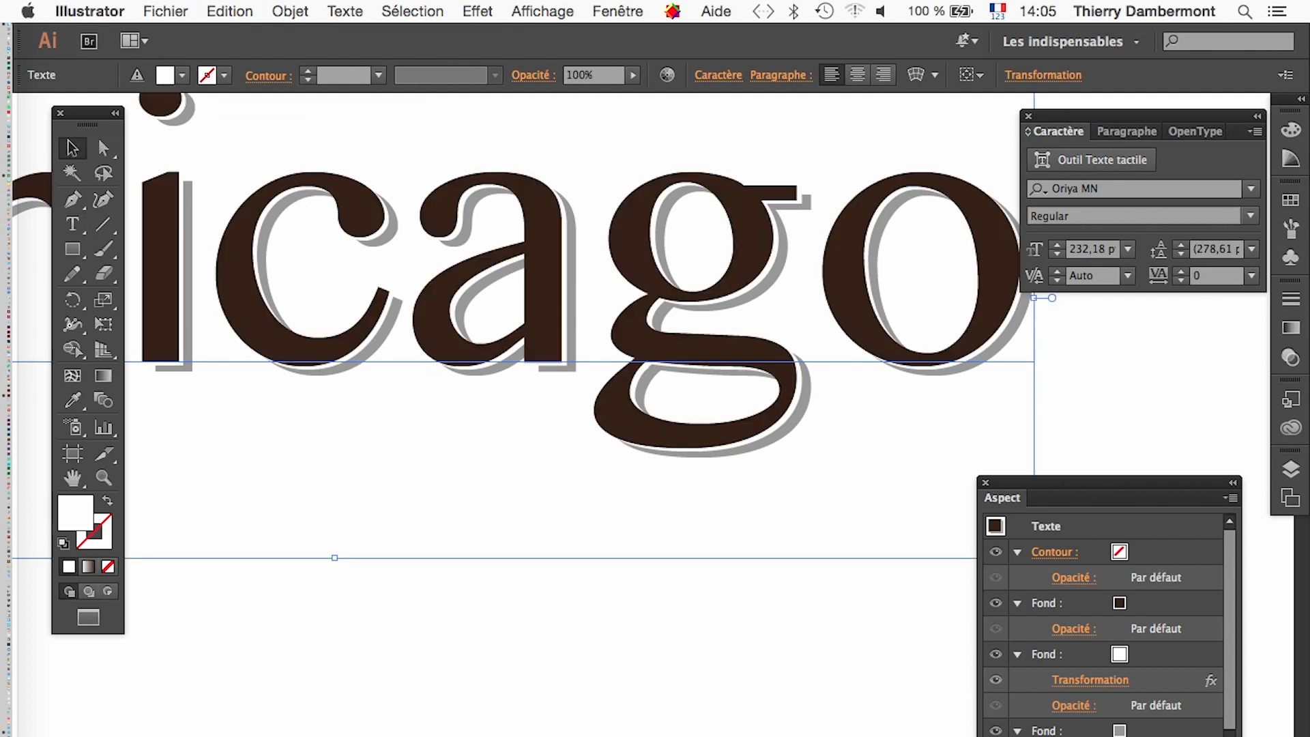
left_click(513, 725)
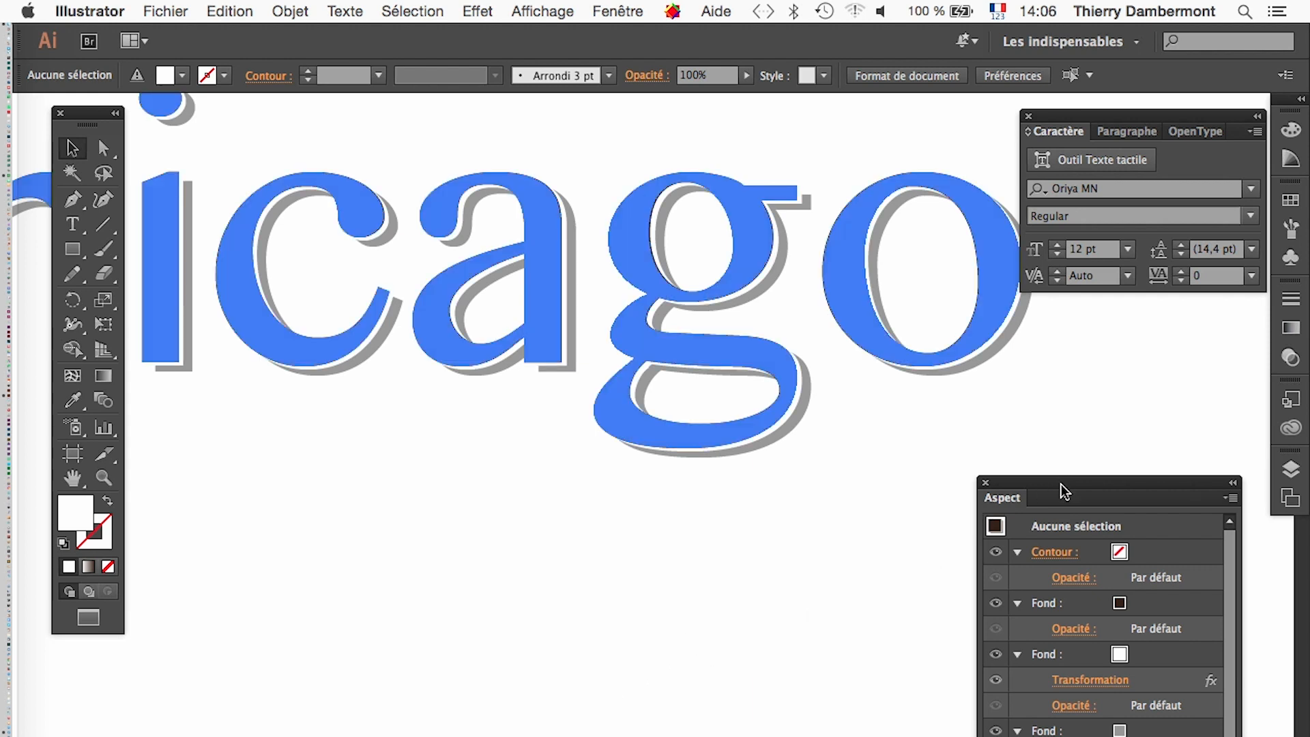
left_click_drag(1061, 488, 899, 320)
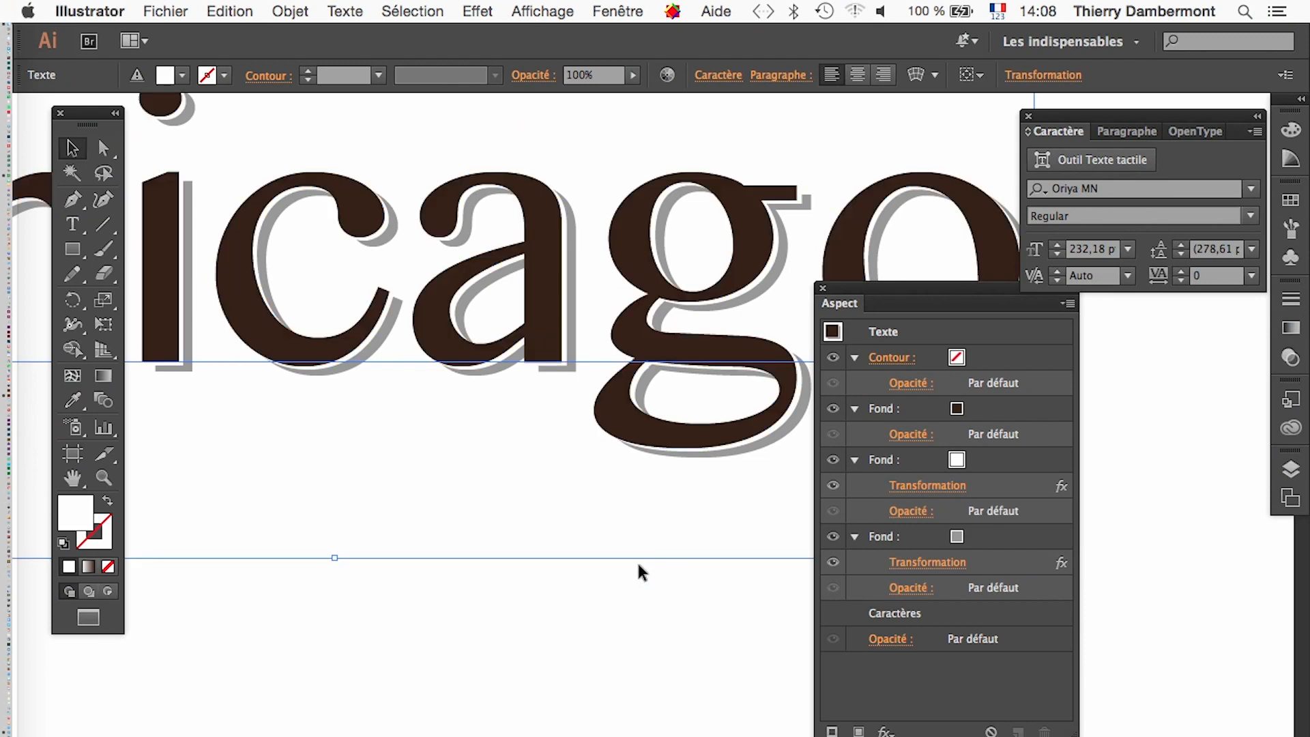
left_click(613, 658)
scroll(600, 652, "down", 3)
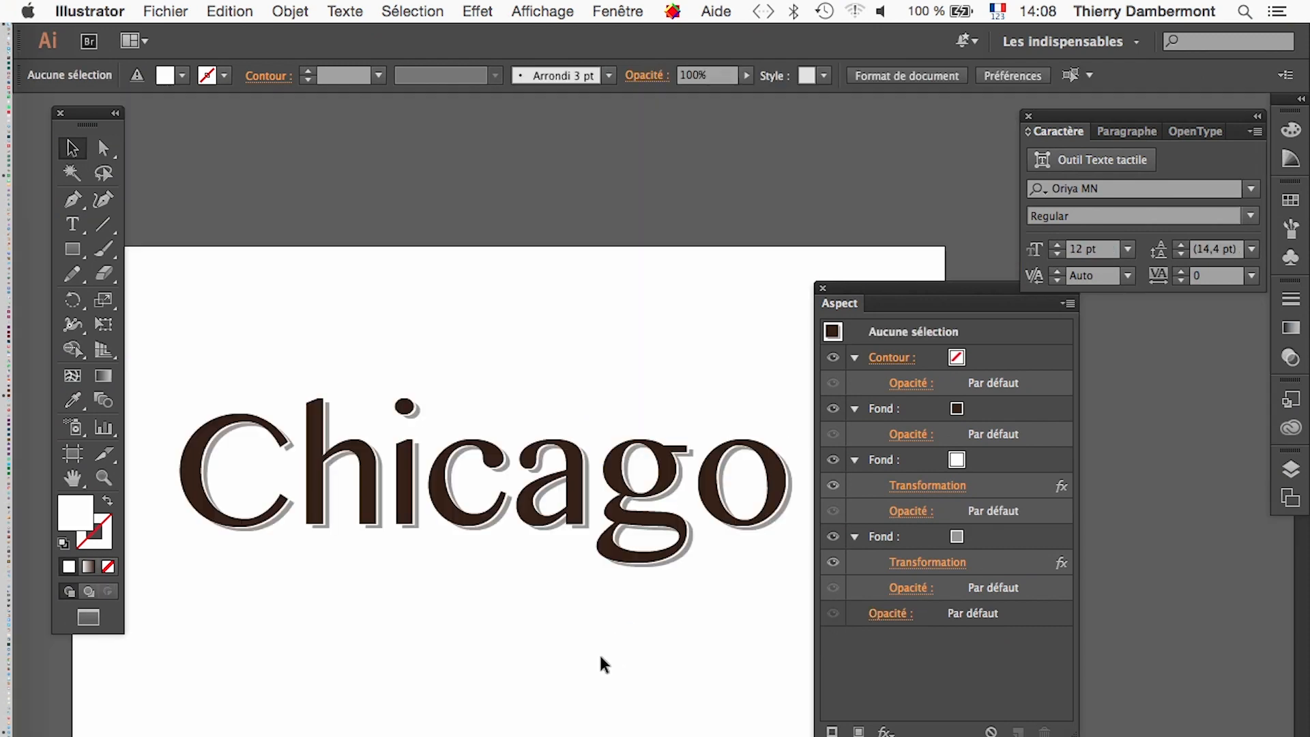
left_click_drag(930, 304, 1136, 346)
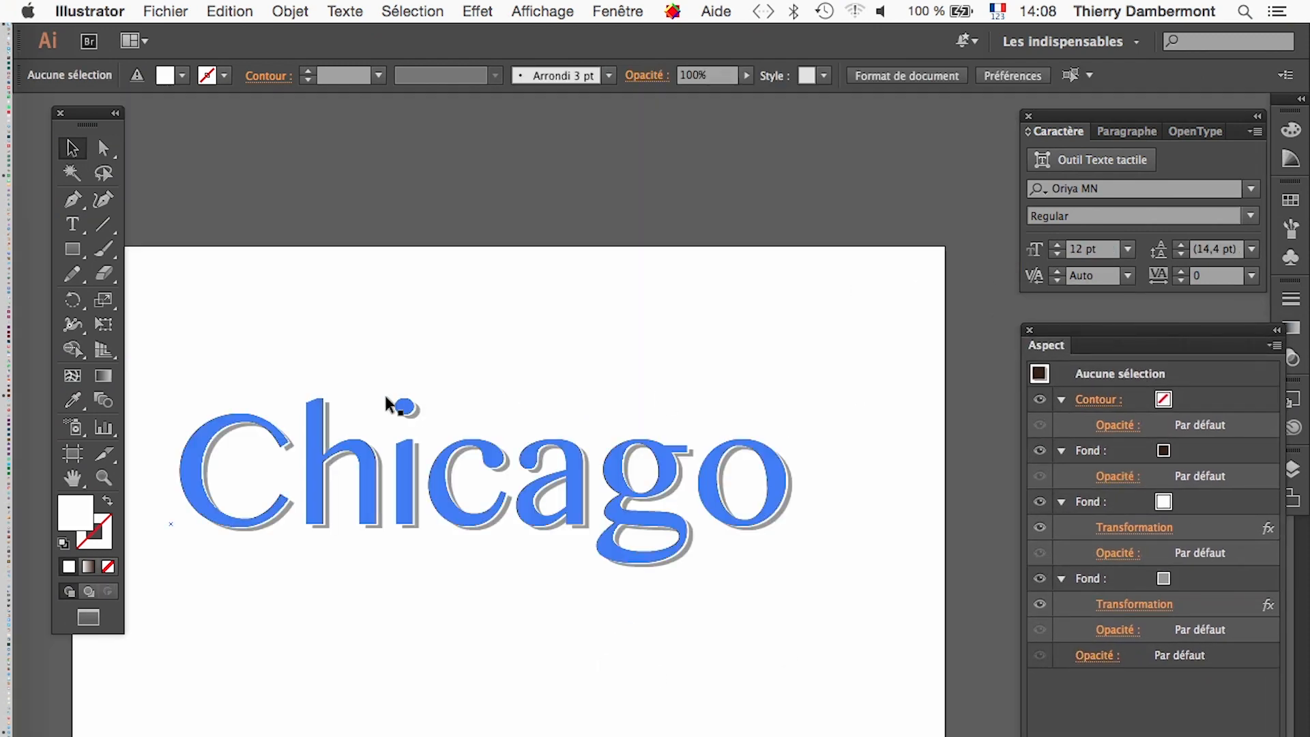
left_click(73, 477)
left_click_drag(430, 676, 512, 491)
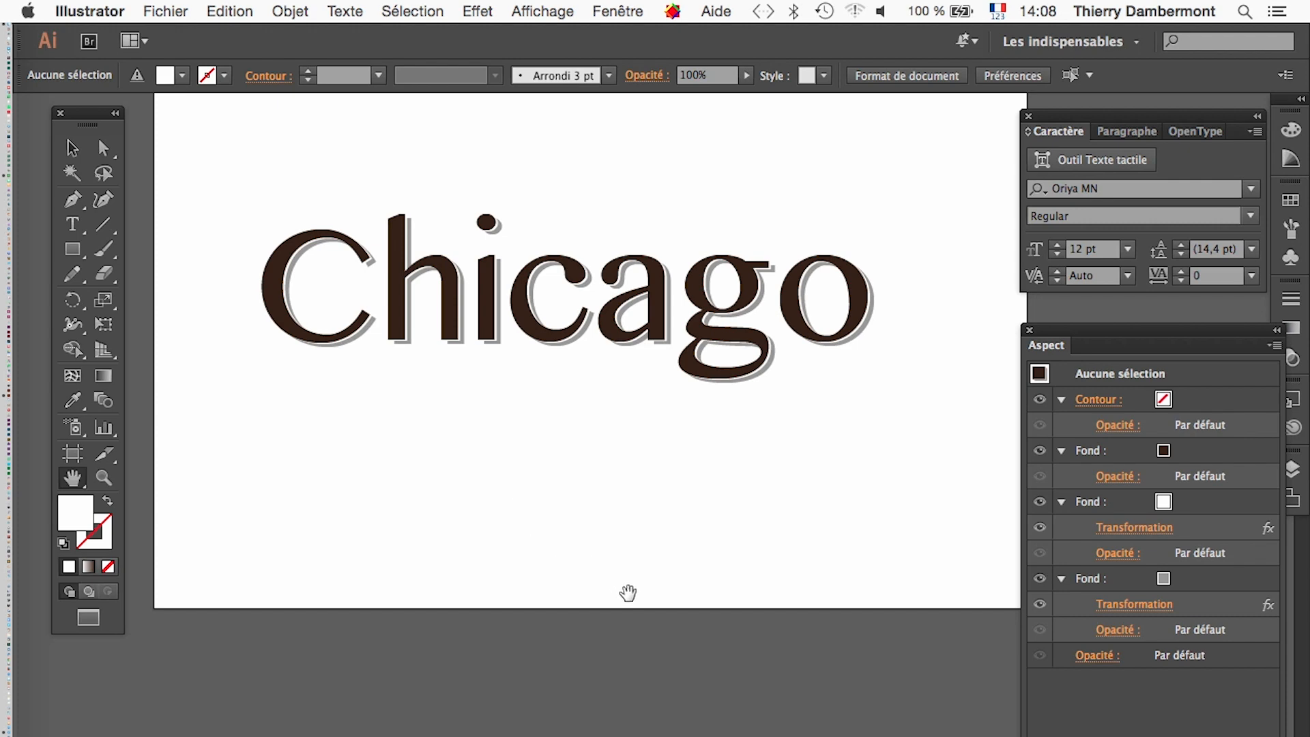
Save a new version of the document as "texte effet classieux facile - 02.ai" with the Illustrator CC options
left_click(165, 11)
left_click(261, 184)
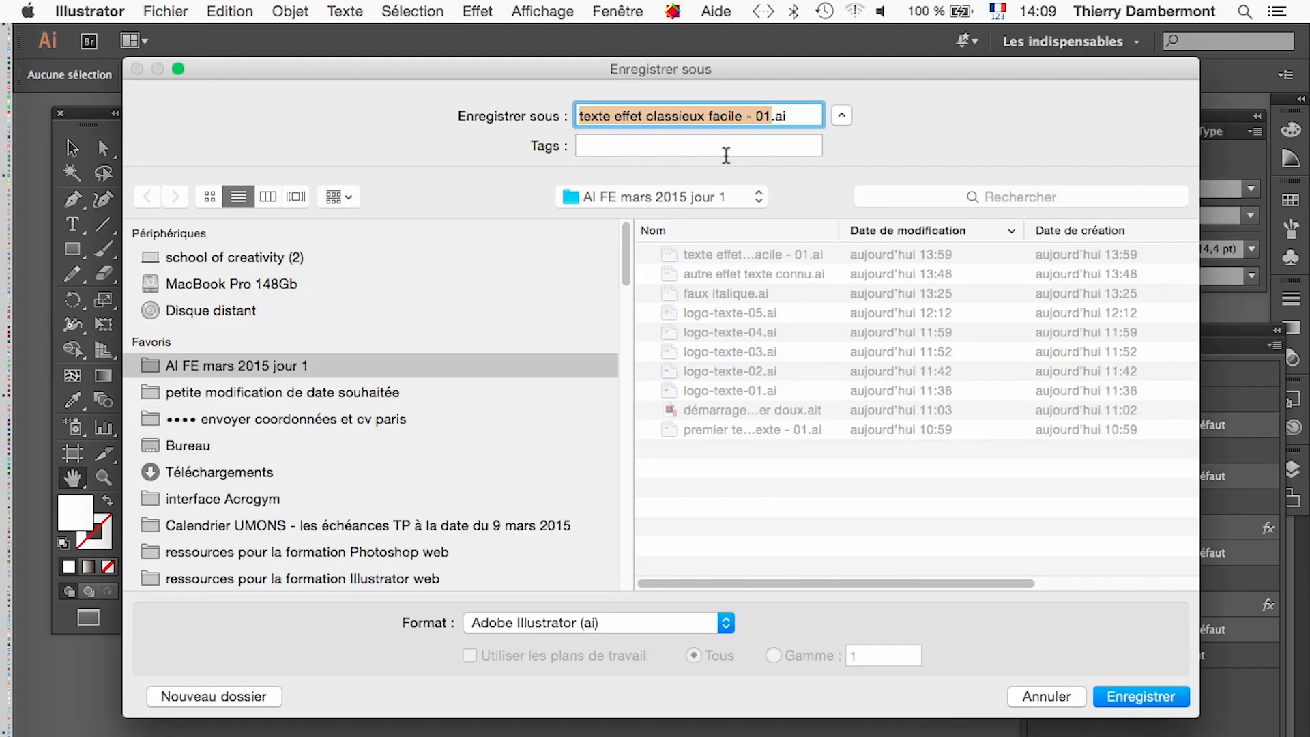
left_click_drag(764, 117, 771, 117)
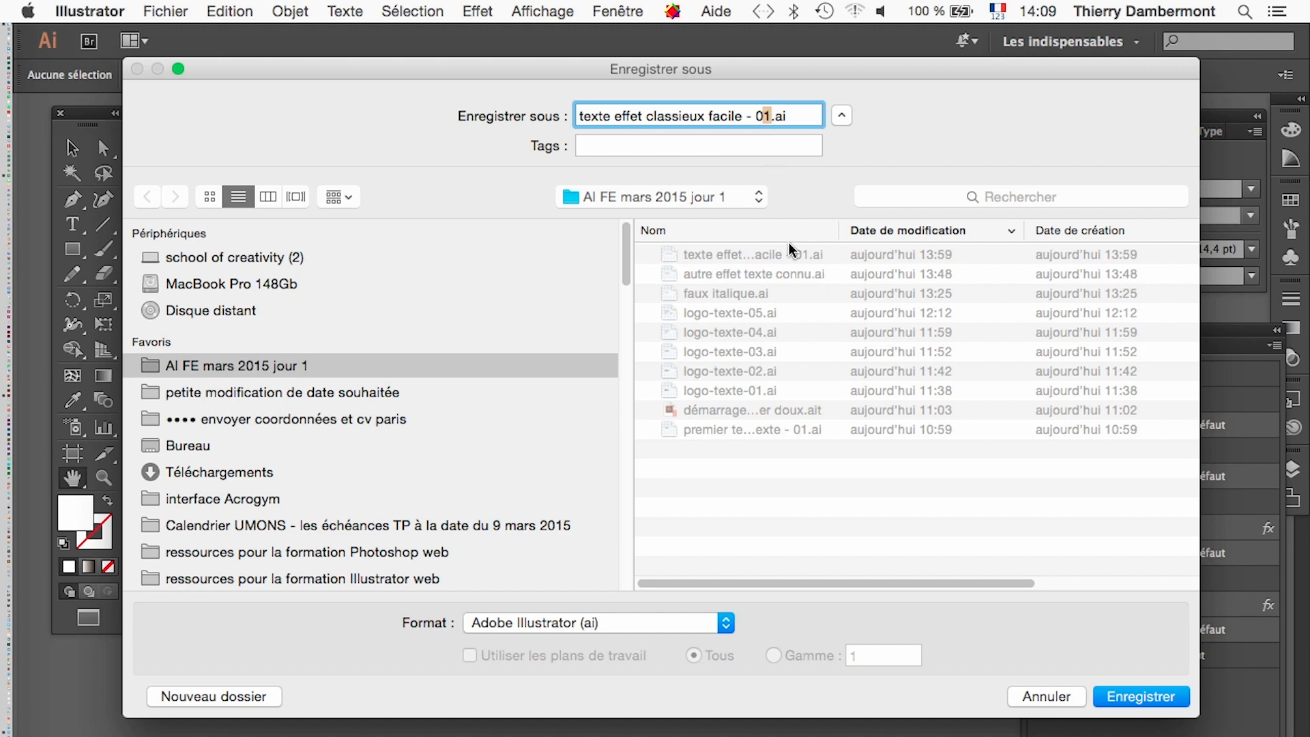
type("2")
left_click(1140, 696)
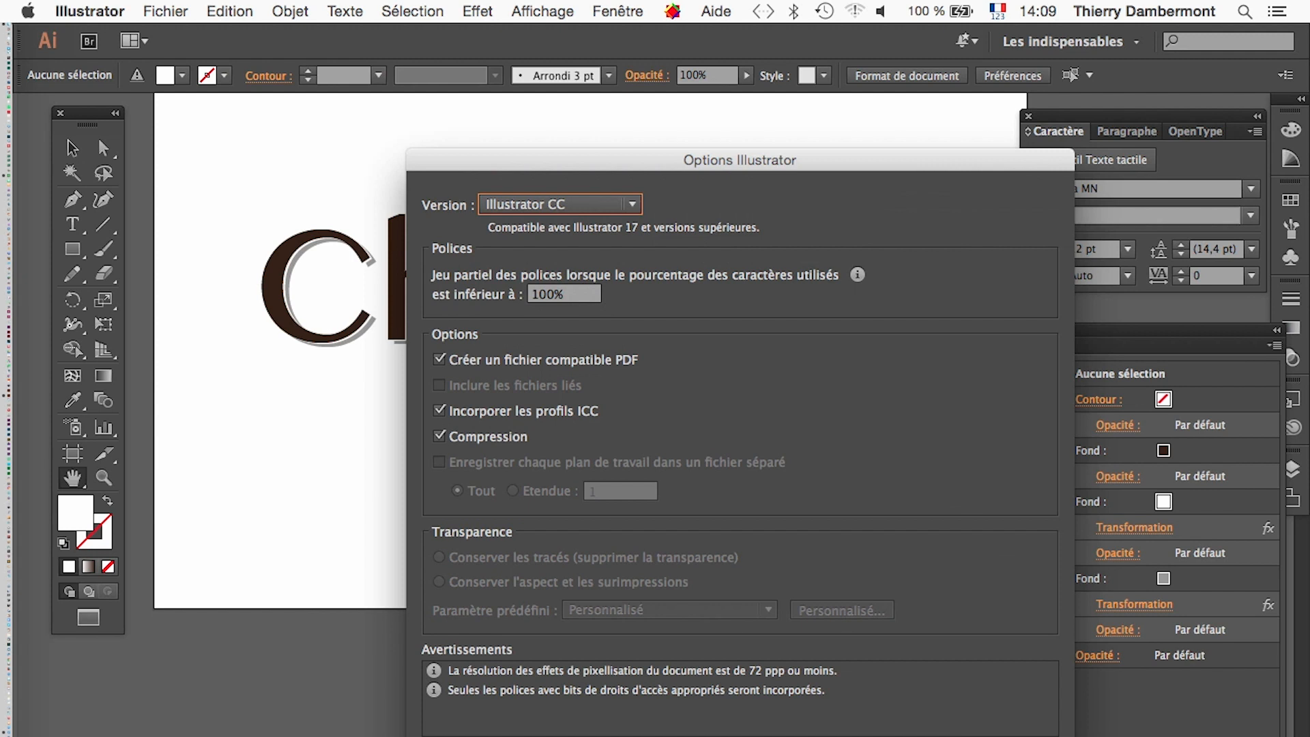
key("Return")
Move the "Chicago" text slightly upward and to the right on the artboard
left_click(71, 155)
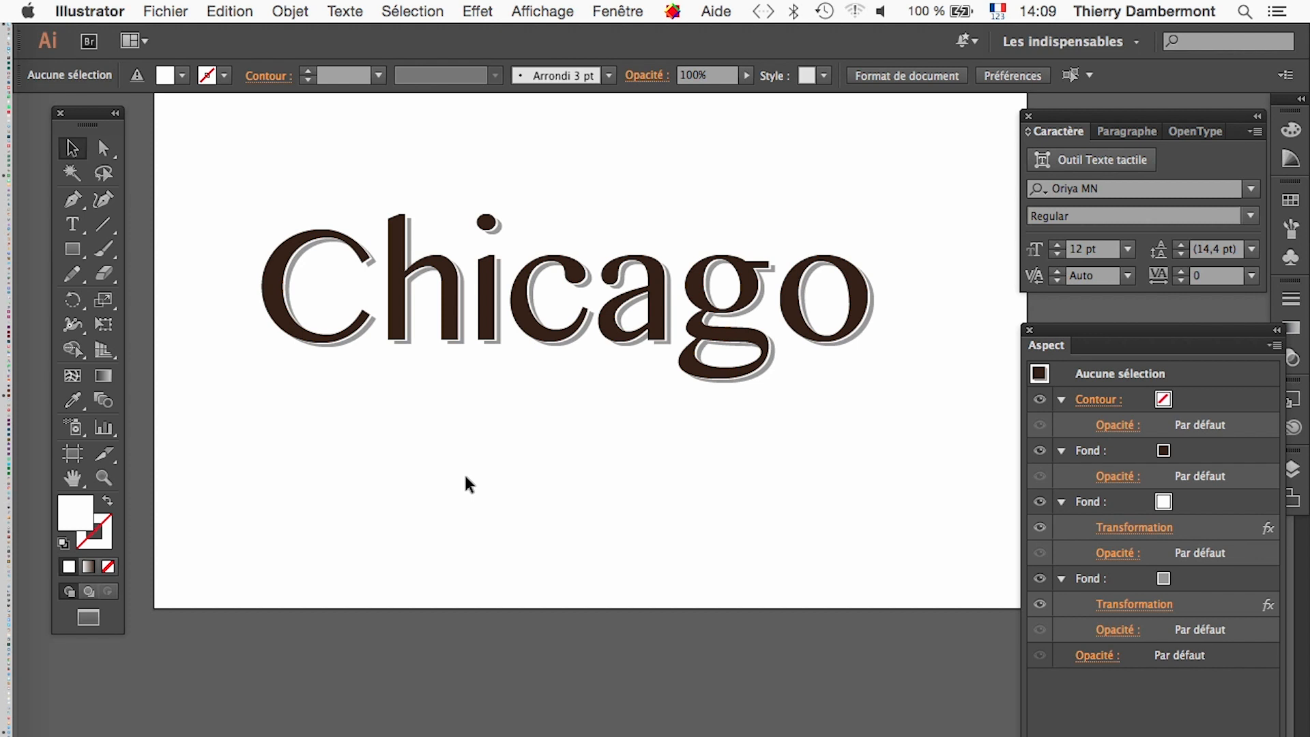
left_click_drag(304, 423, 344, 396)
Try scaling the "Chicago" text down to about 76 pt with Free Transform, inspect its shadow offset, and undo the scaling
left_click(104, 324)
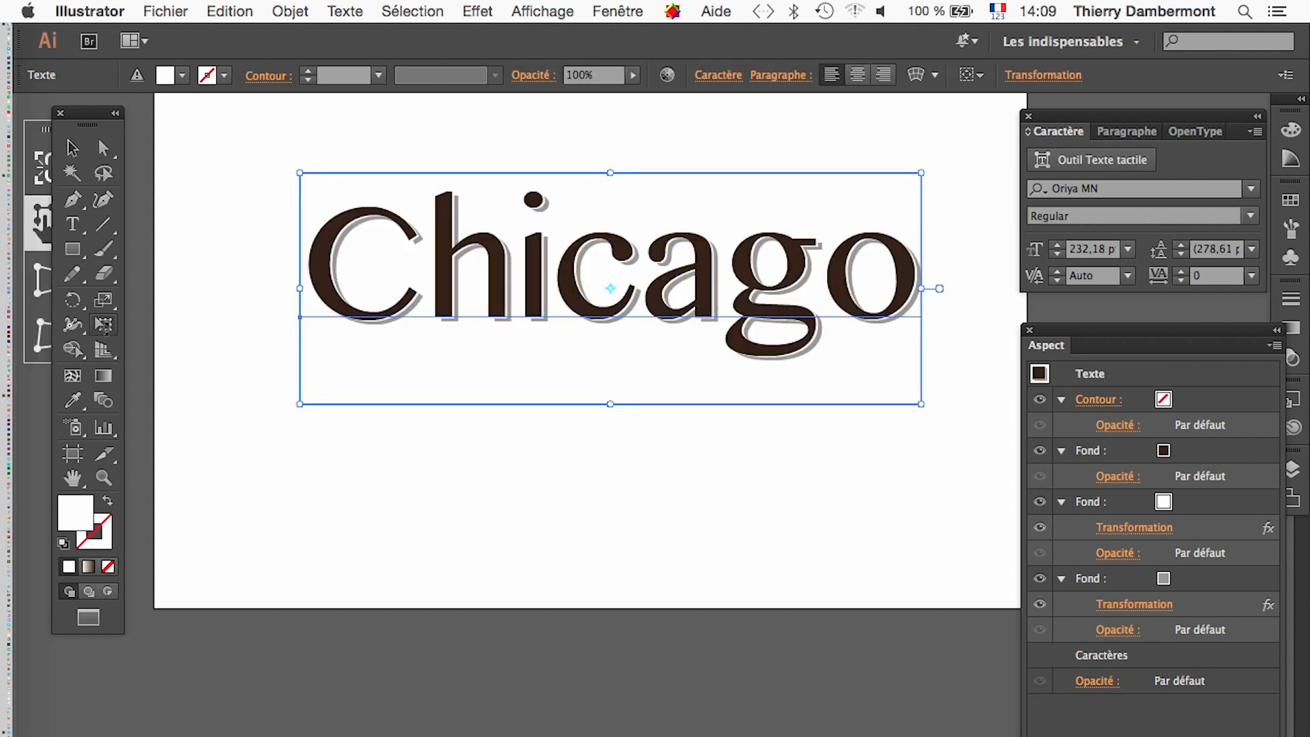
left_click_drag(915, 169, 505, 328)
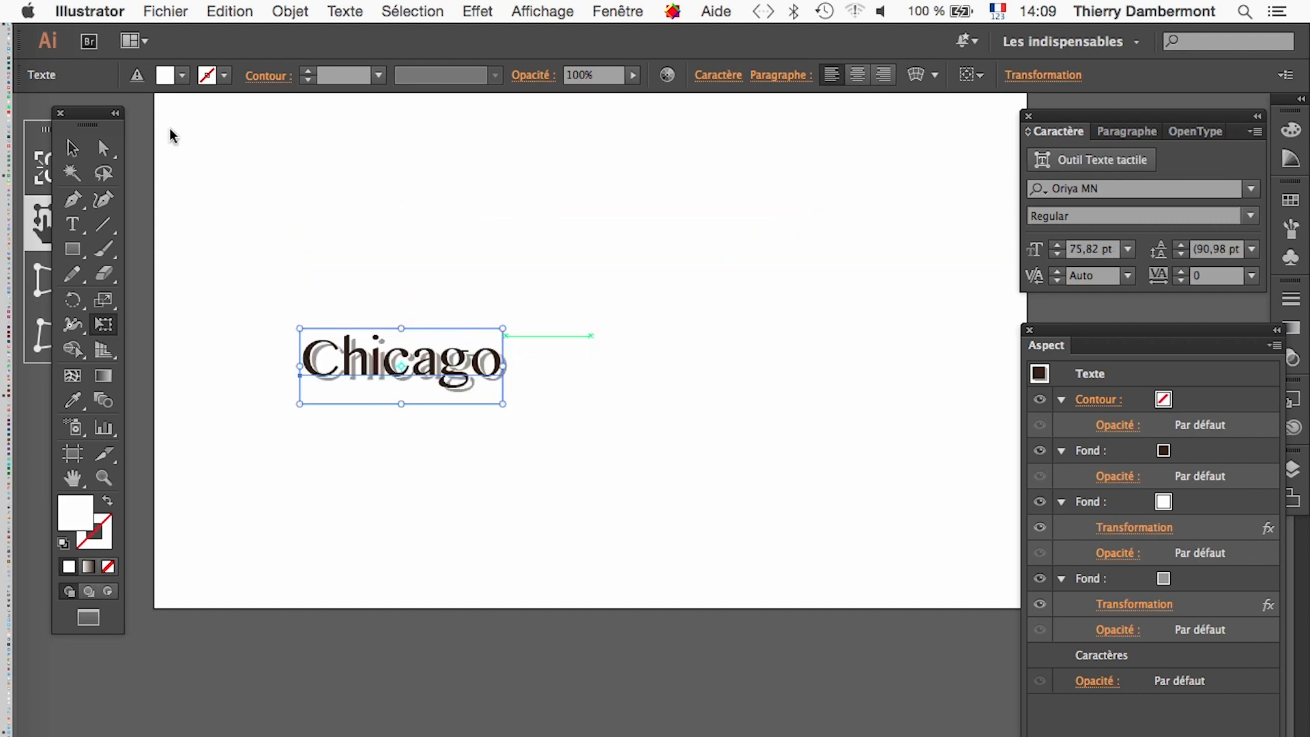
left_click(76, 148)
left_click(389, 402)
scroll(390, 402, "up", 5)
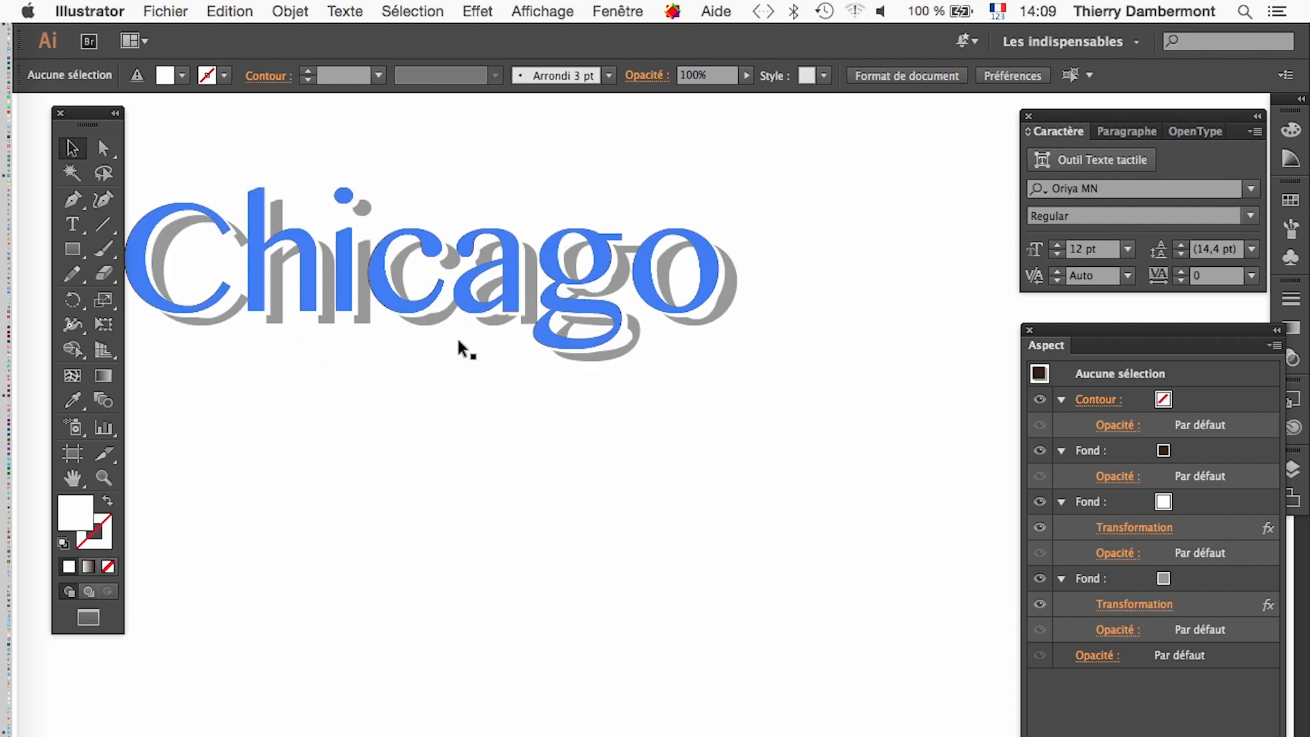
scroll(456, 335, "down", 3)
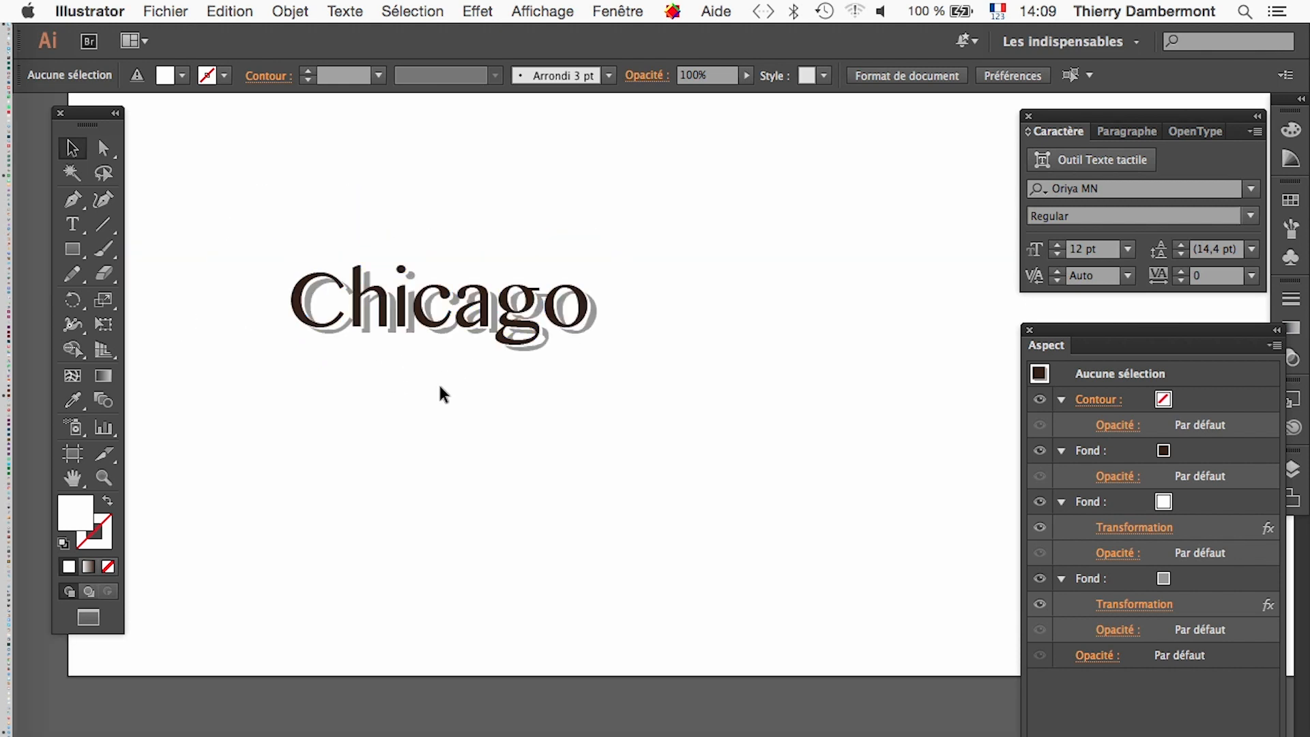
key("super+z")
Try scaling the "Chicago" text down to about 28 pt by its bounding box, inspect the shadow, and undo the scaling
scroll(572, 386, "down", 2)
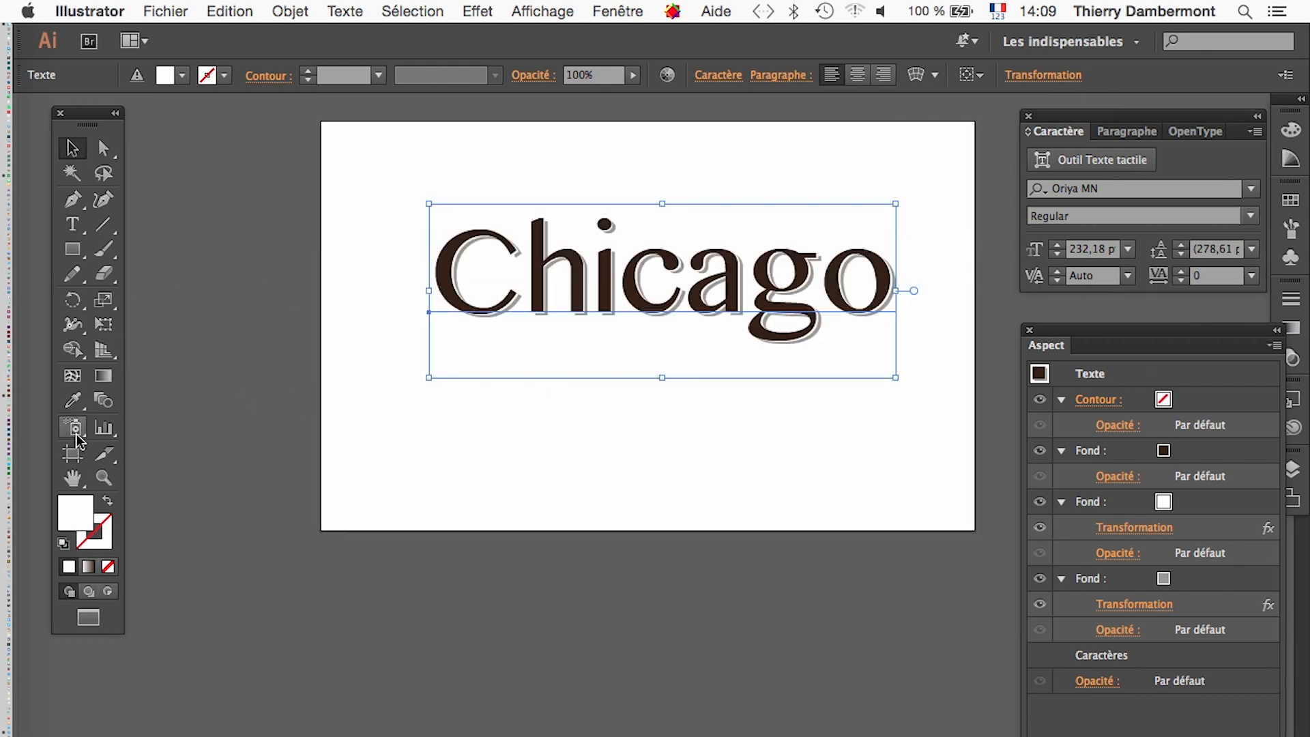
left_click(104, 336)
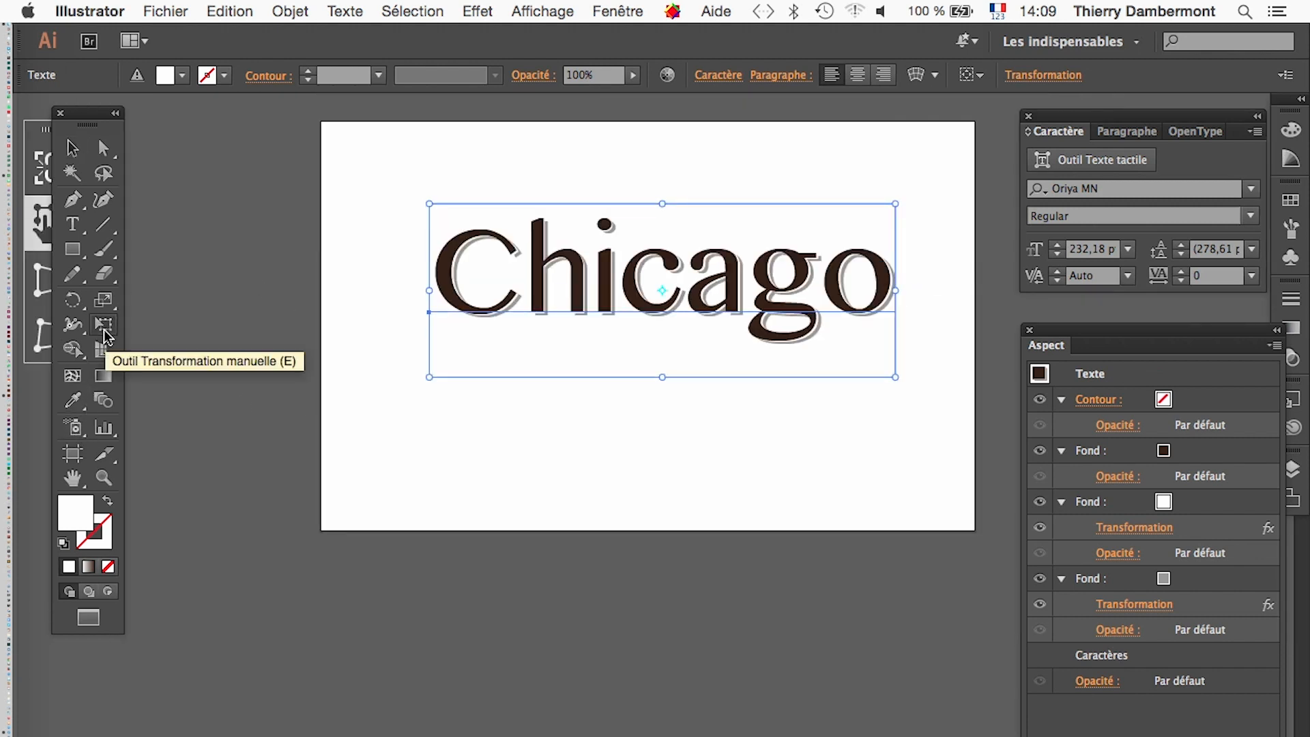
left_click(72, 147)
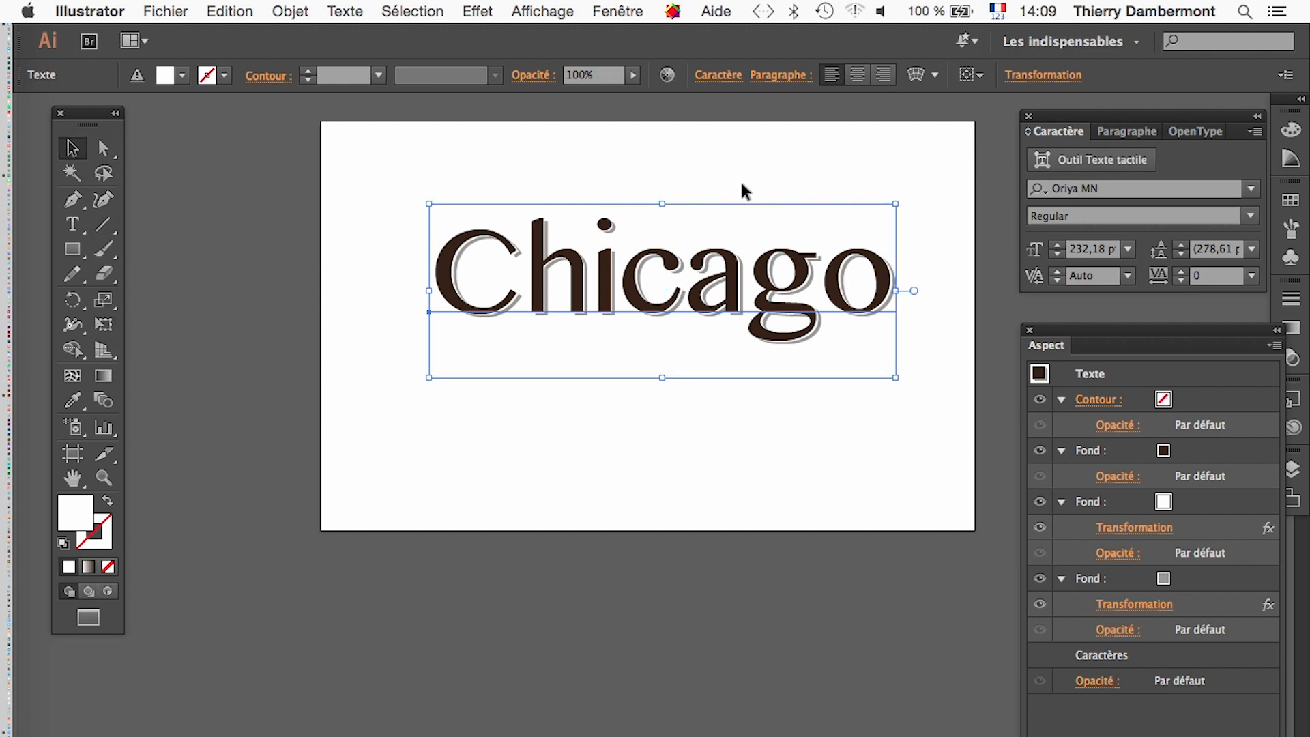
left_click_drag(897, 206, 488, 354)
scroll(448, 396, "up", 4)
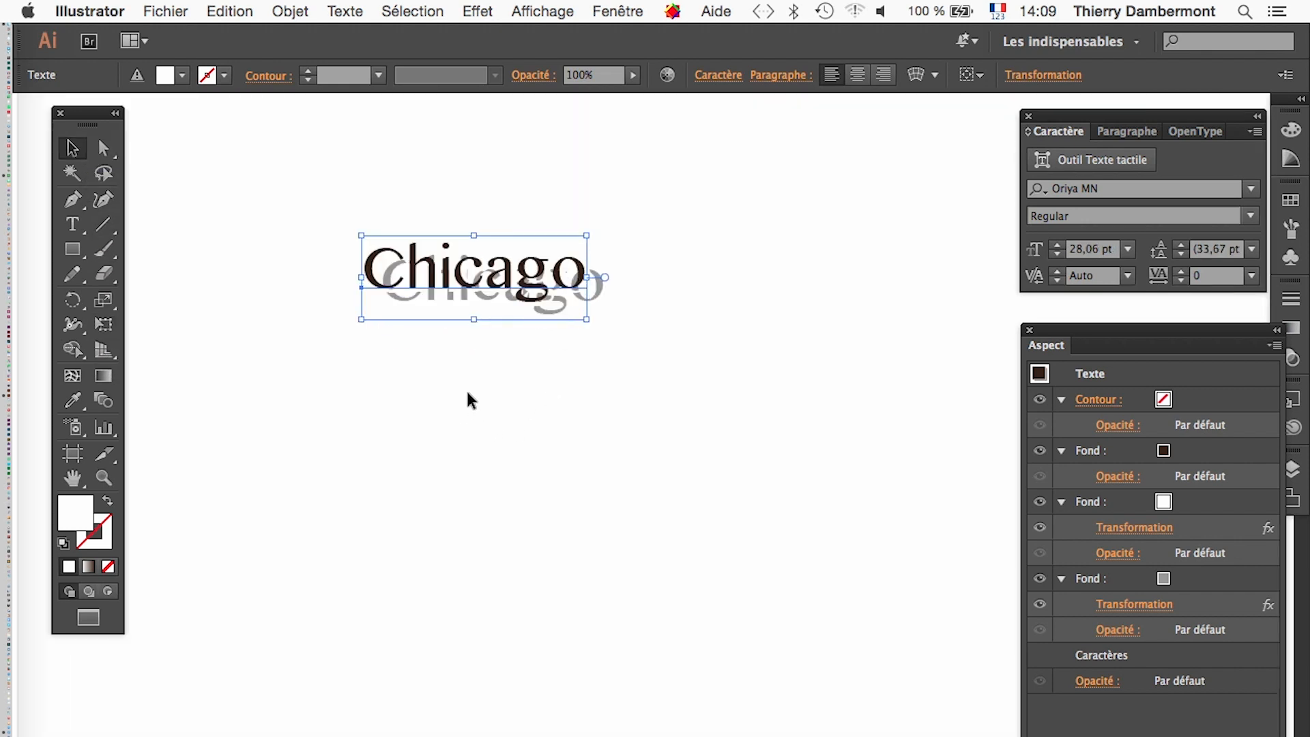
left_click(483, 382)
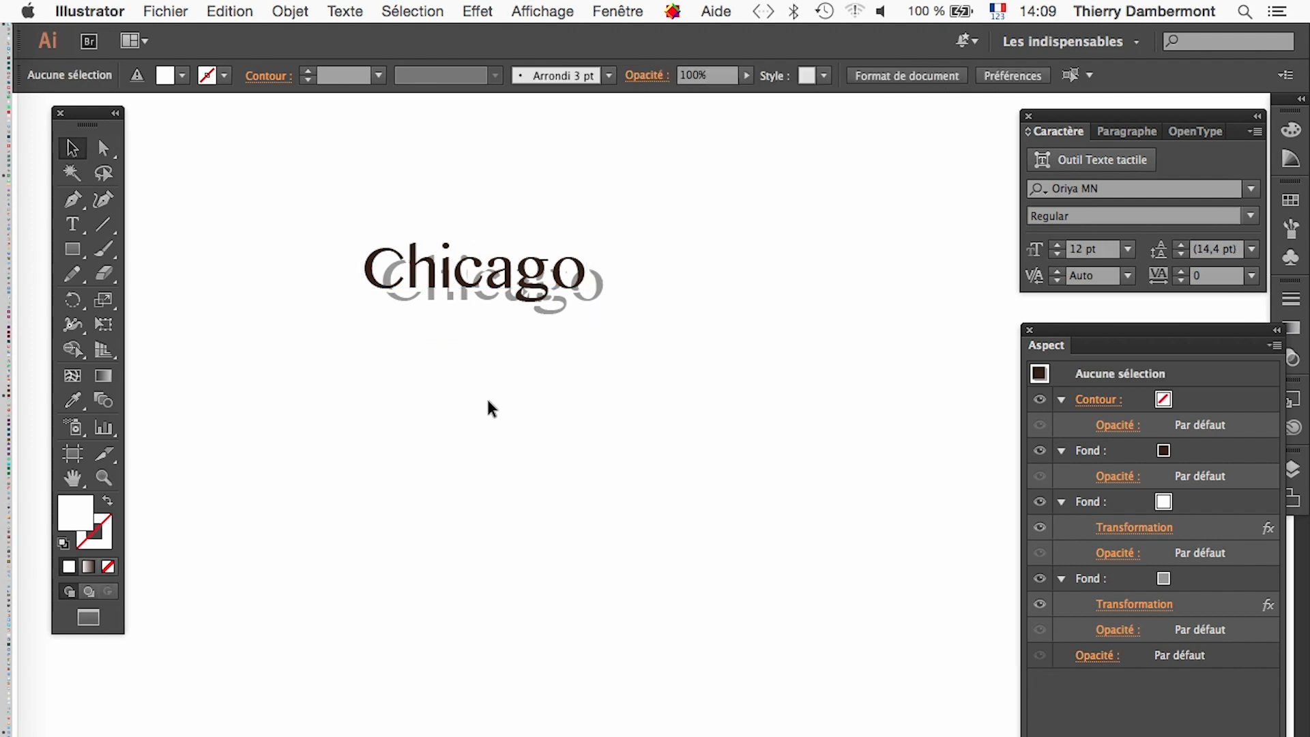
key("super+a")
key("super+0")
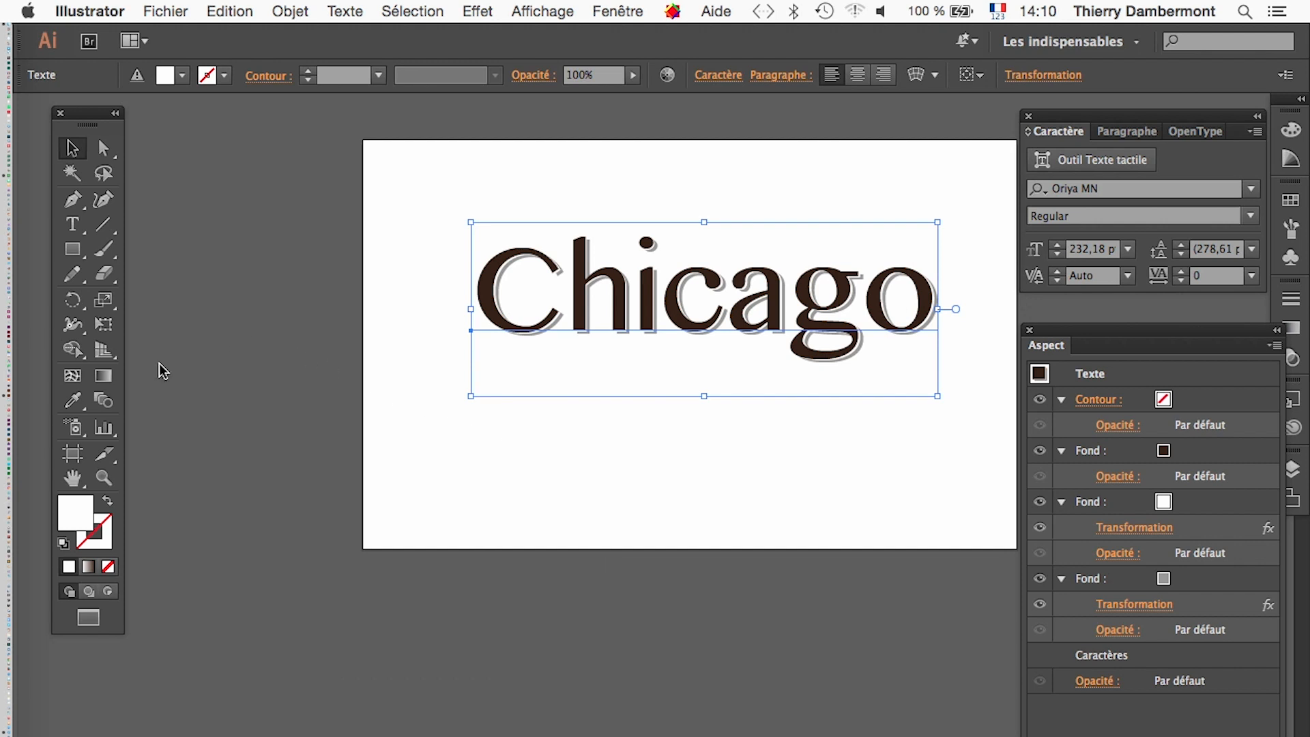
Place the Appearance panel beside the artboard and check the move values of the white fill's Transform effect
left_click(73, 477)
left_click_drag(630, 482, 503, 456)
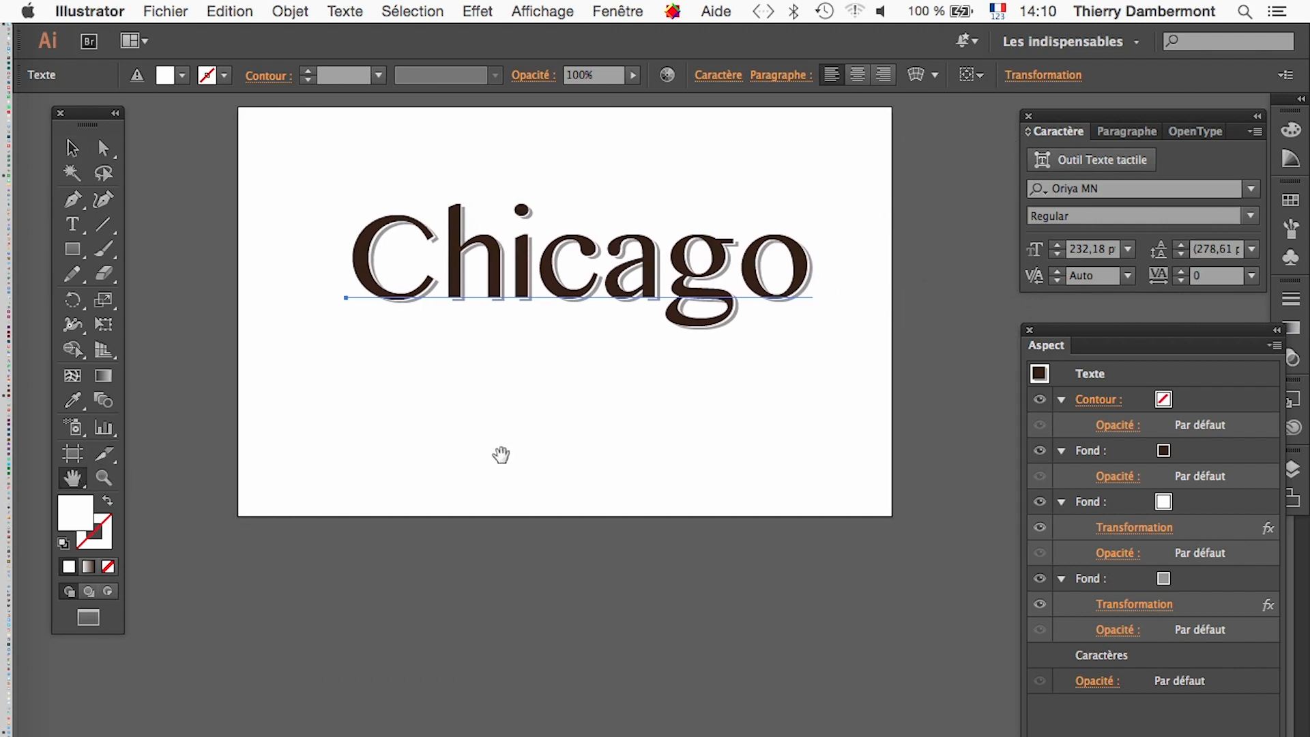
left_click_drag(873, 272, 772, 274)
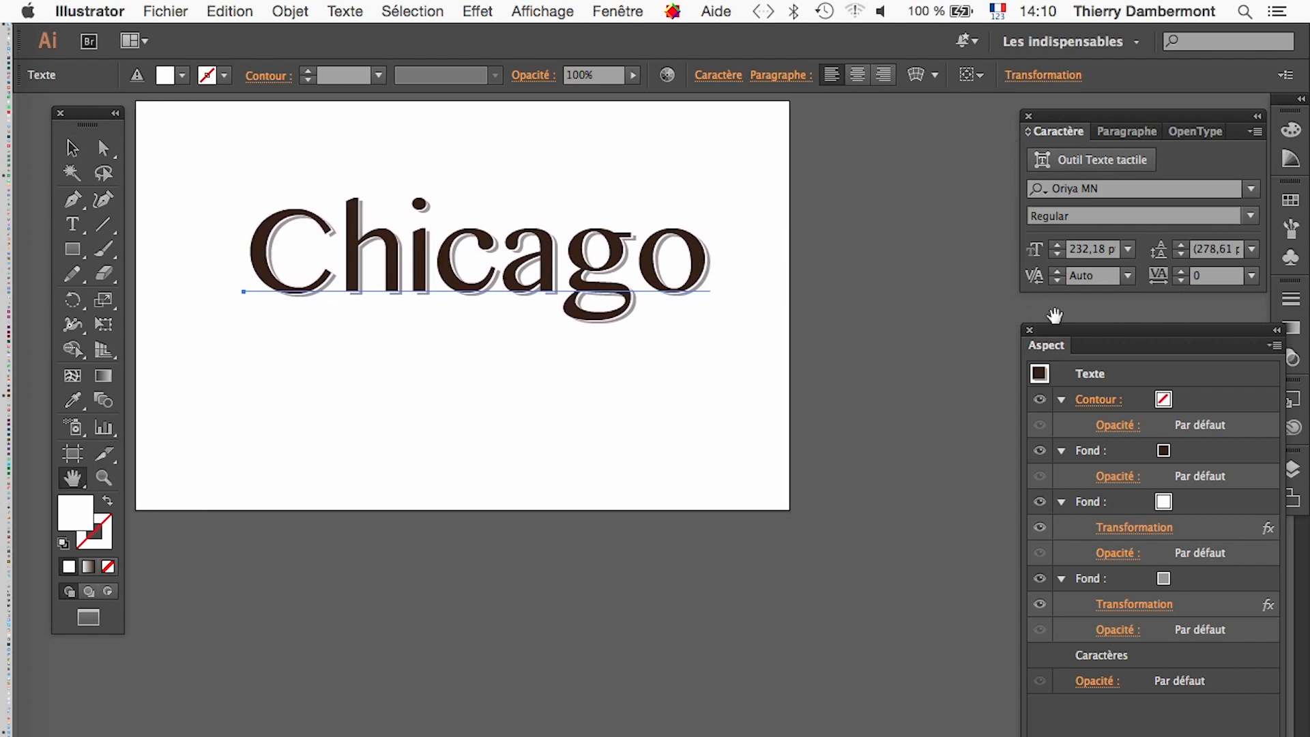
left_click_drag(1061, 339, 834, 181)
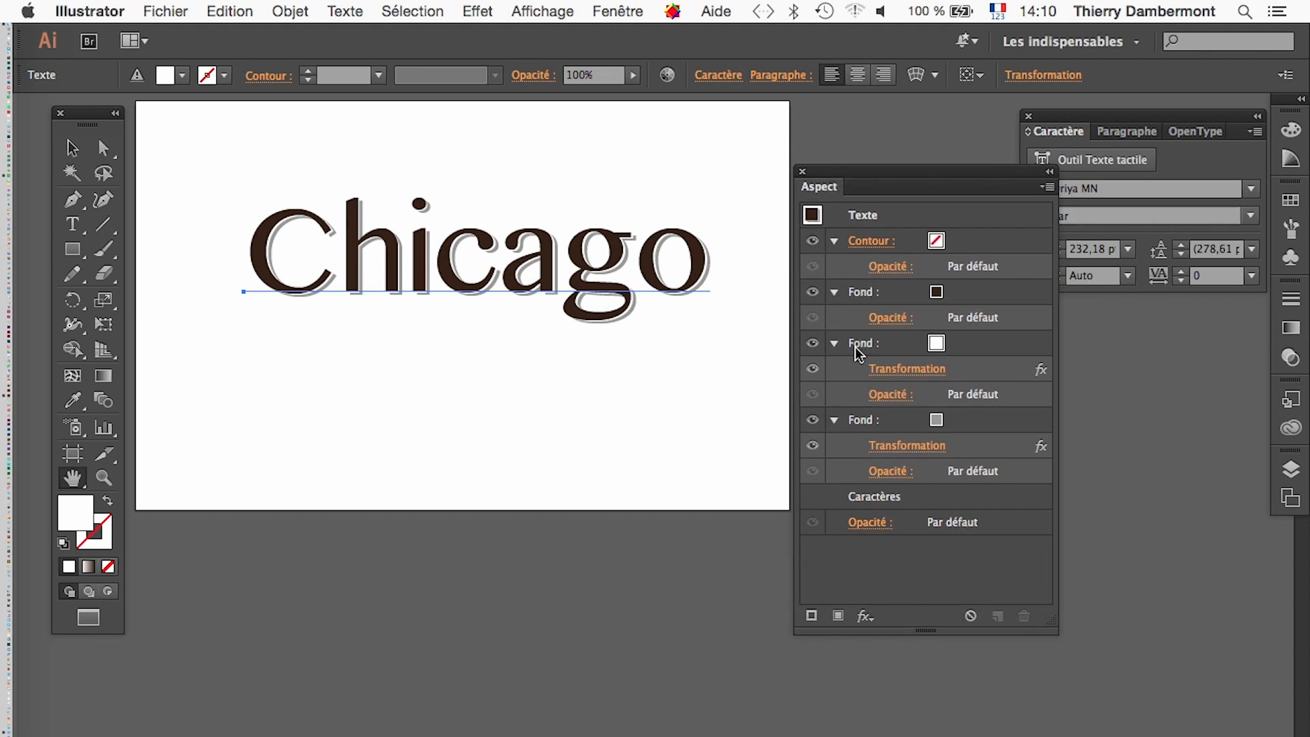
left_click(878, 369)
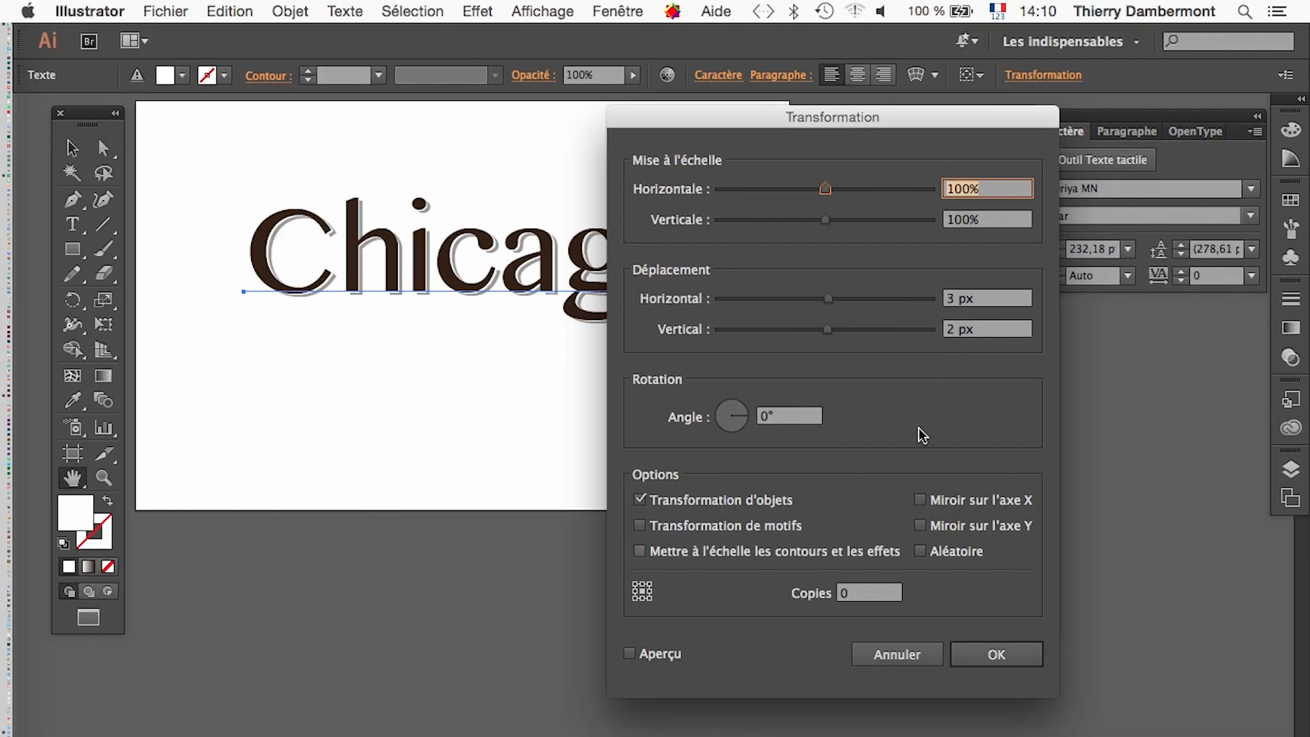
left_click(886, 652)
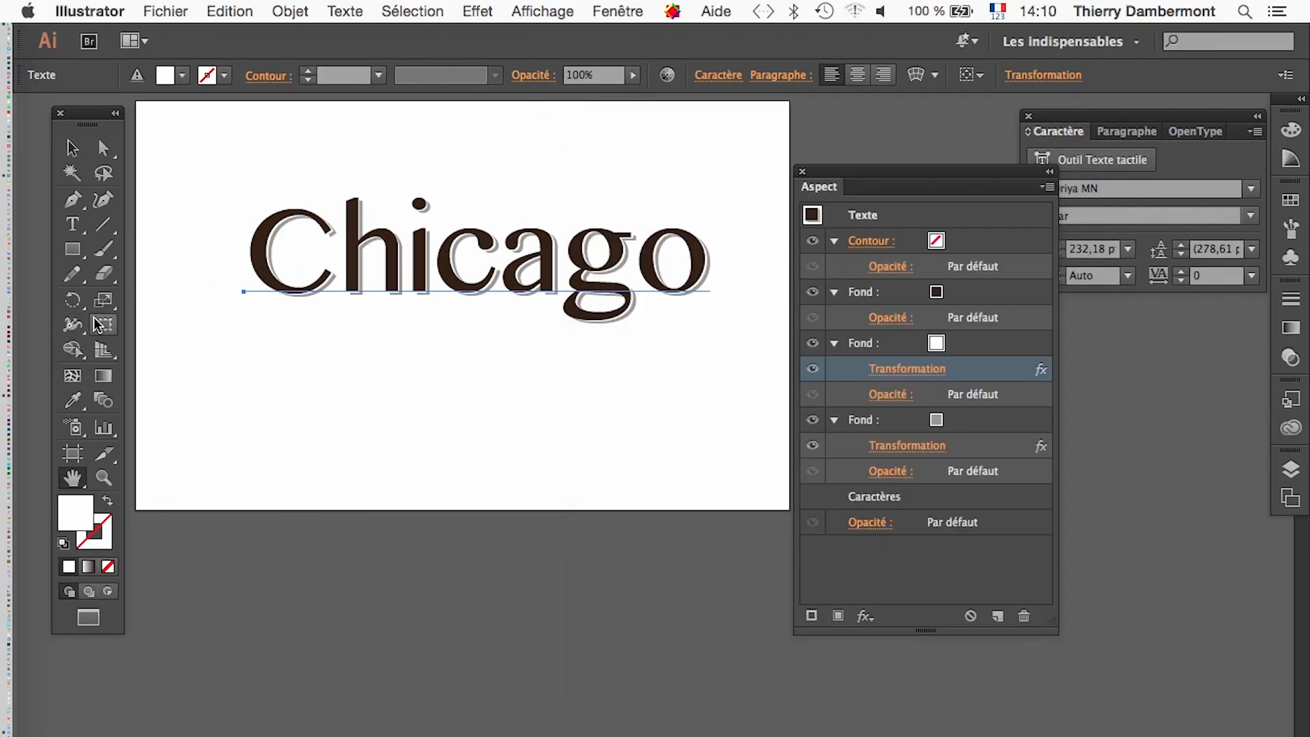
Scale the "Chicago" text to about 85 pt with Free Transform, check the white fill's Transform values, and undo the scaling
key("e")
left_click_drag(709, 181, 420, 320)
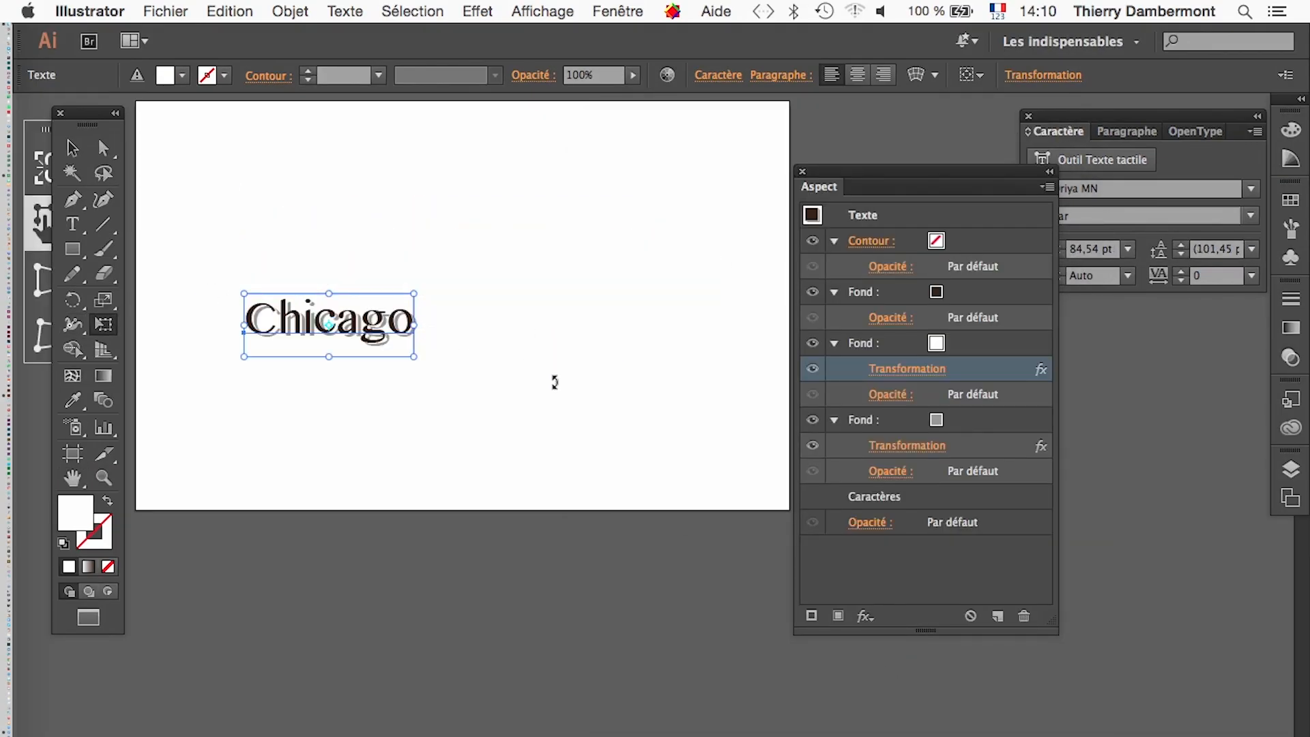
left_click(907, 368)
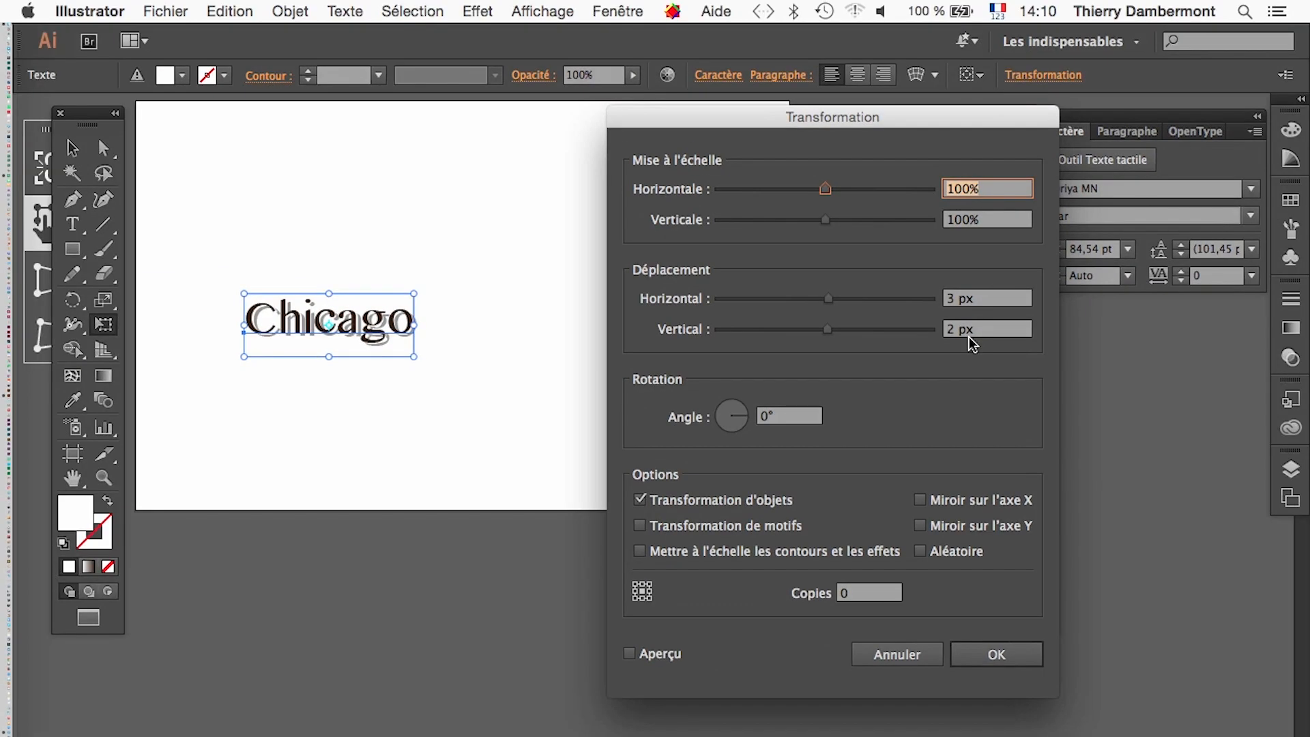
left_click(897, 654)
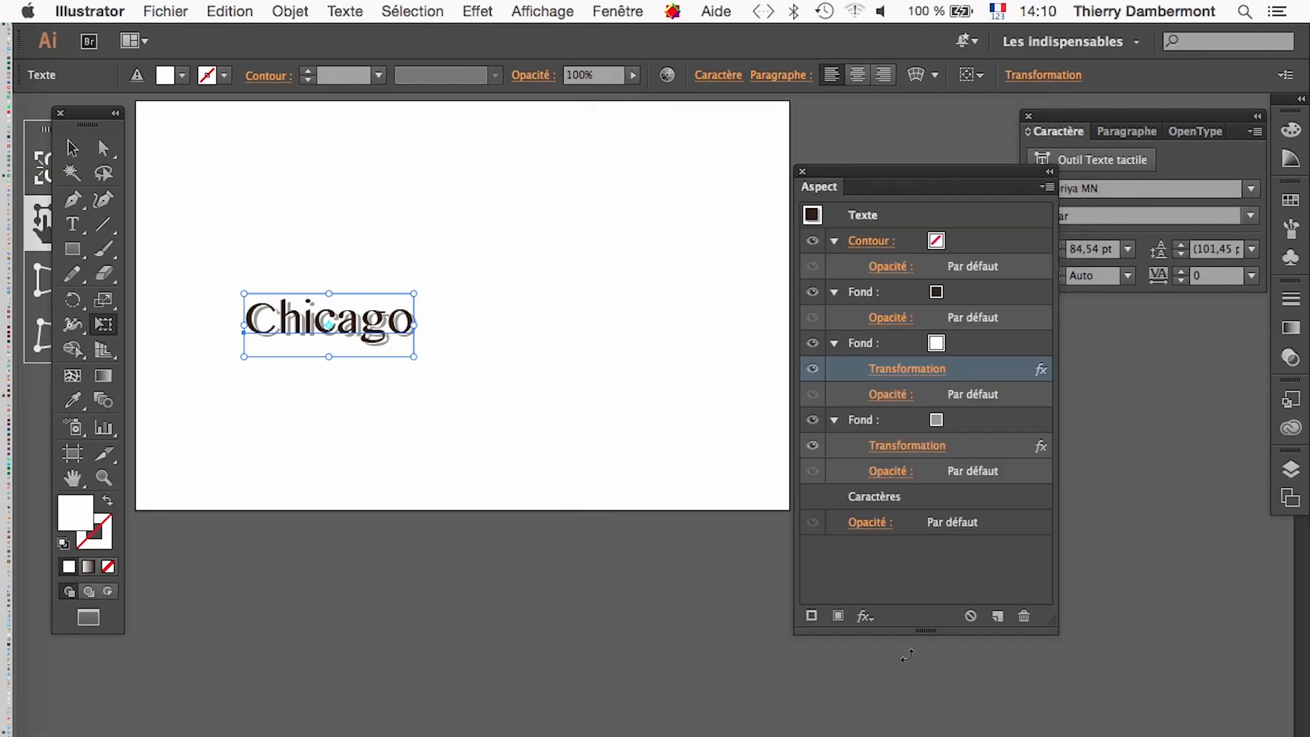
left_click(251, 10)
left_click(240, 35)
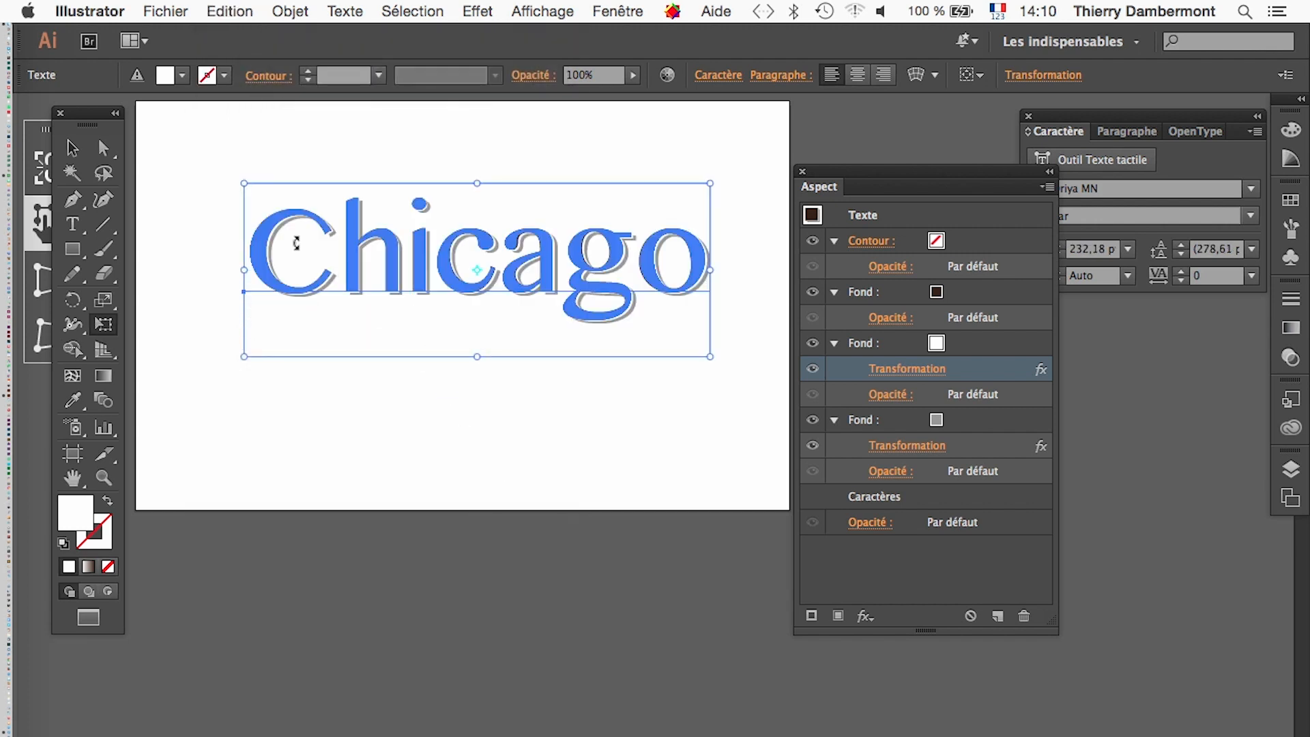
Deselect the "Chicago" text and enable "Mise à l'échelle des contours et des effets" in the general preferences
left_click(73, 148)
left_click(357, 457)
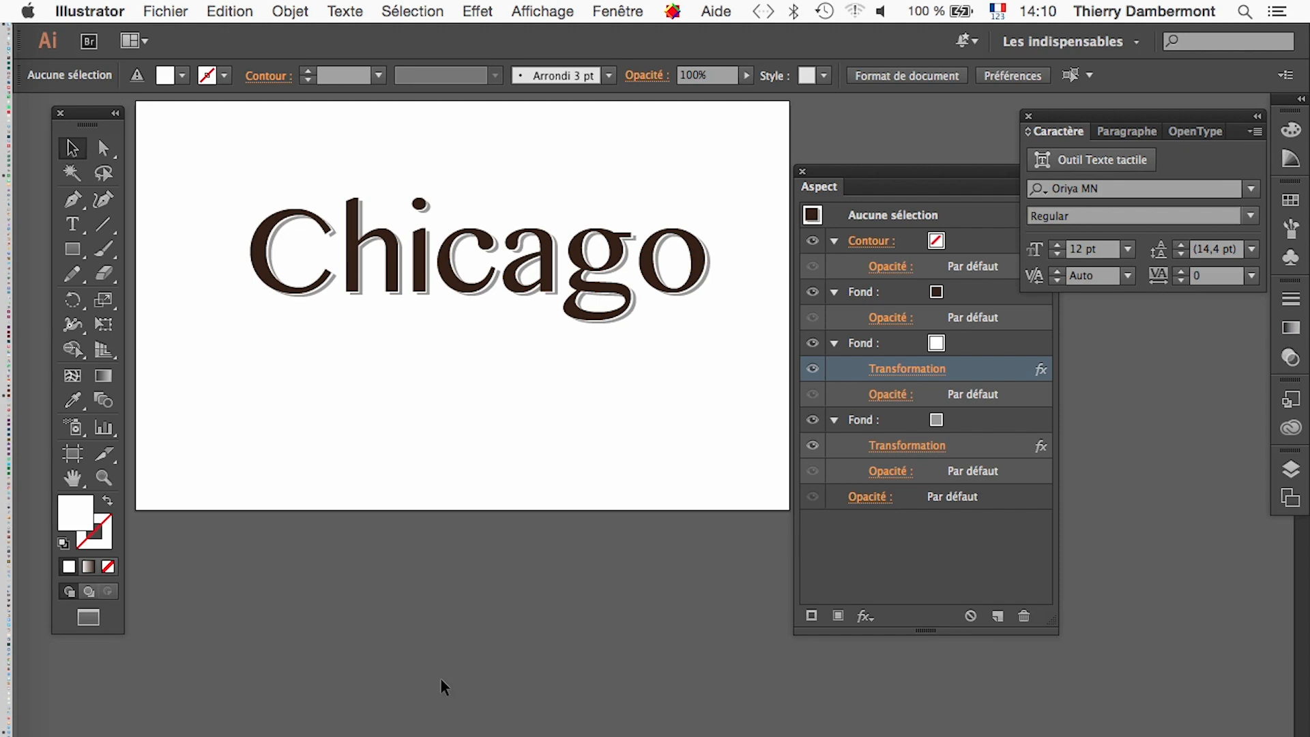
left_click(108, 9)
mouse_move(117, 64)
left_click(436, 66)
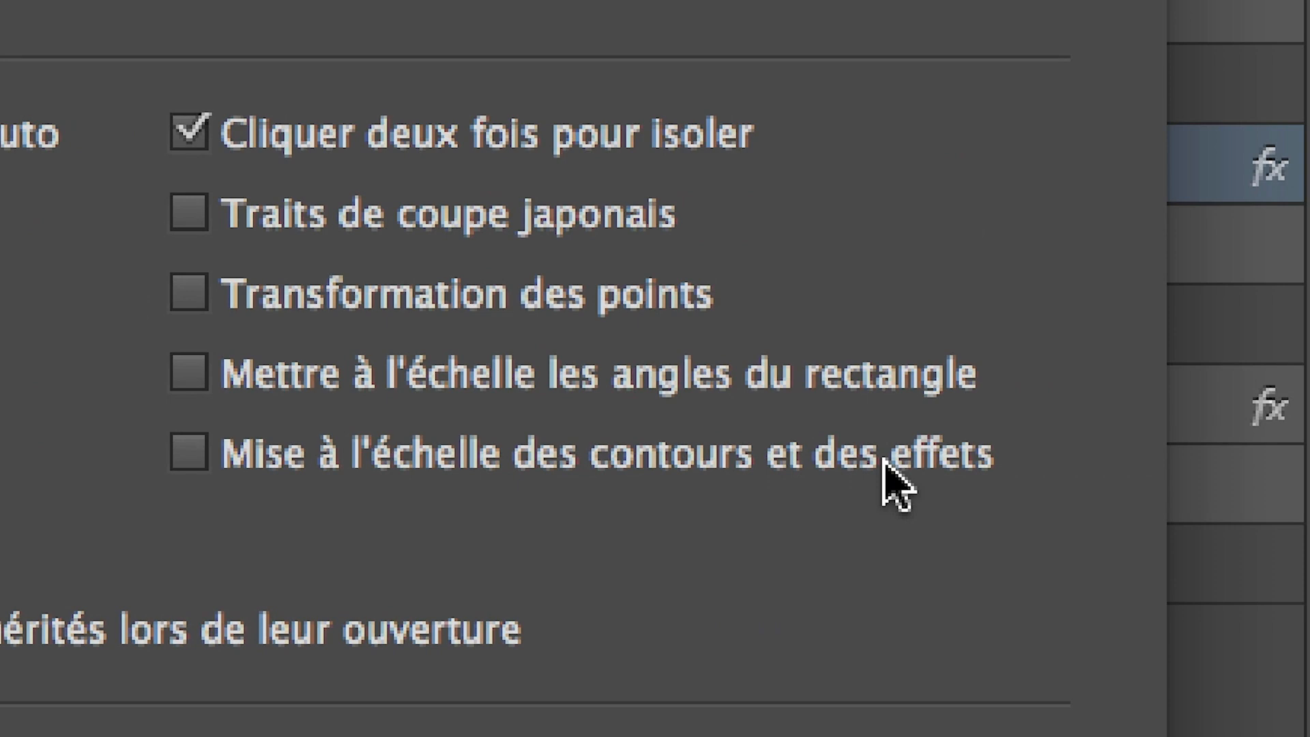
left_click(885, 461)
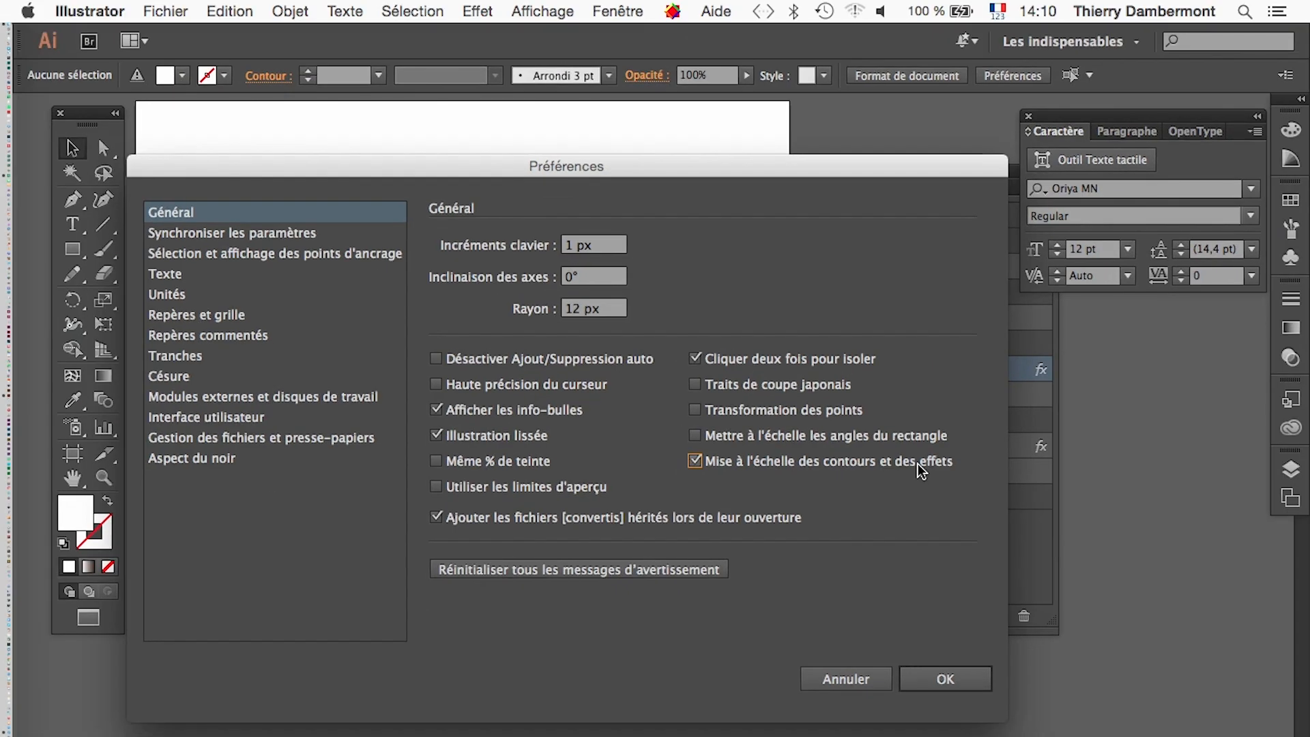
left_click(925, 685)
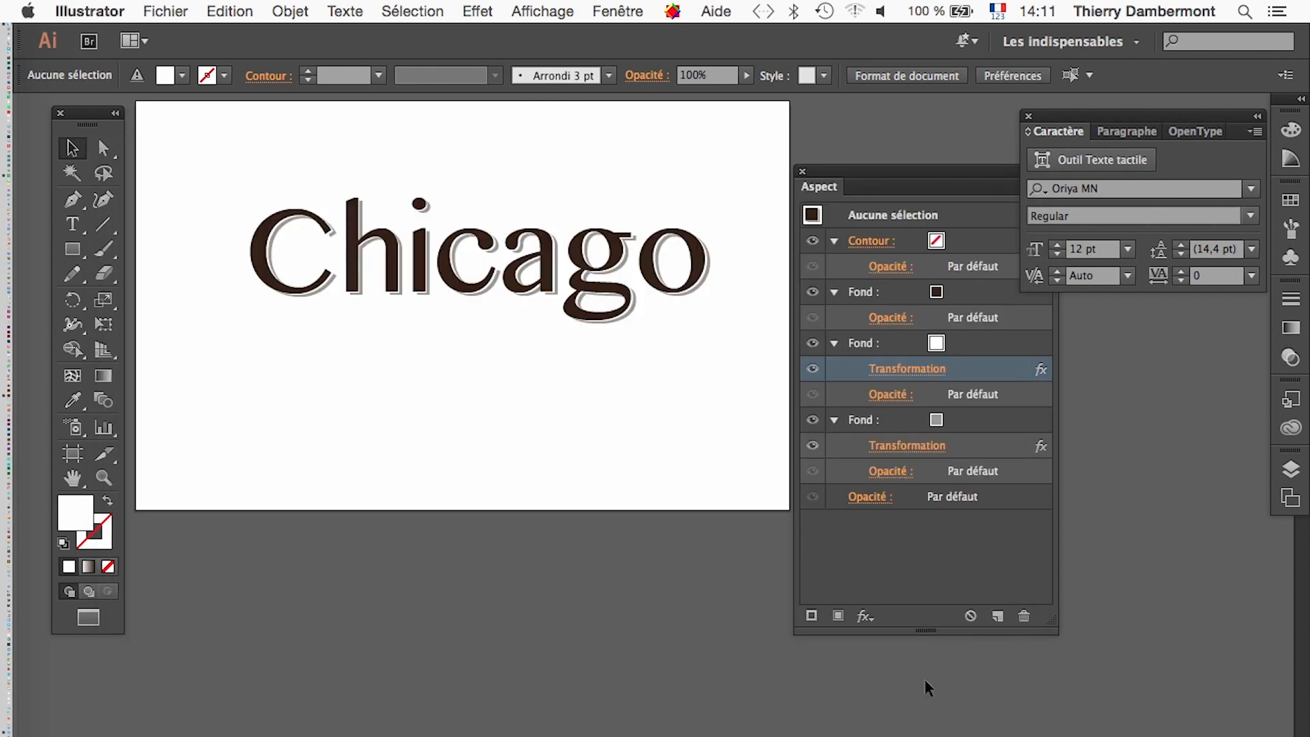
Scale the "Chicago" text down to about 75 pt with Free Transform and check the white fill's Transform values
left_click(383, 345)
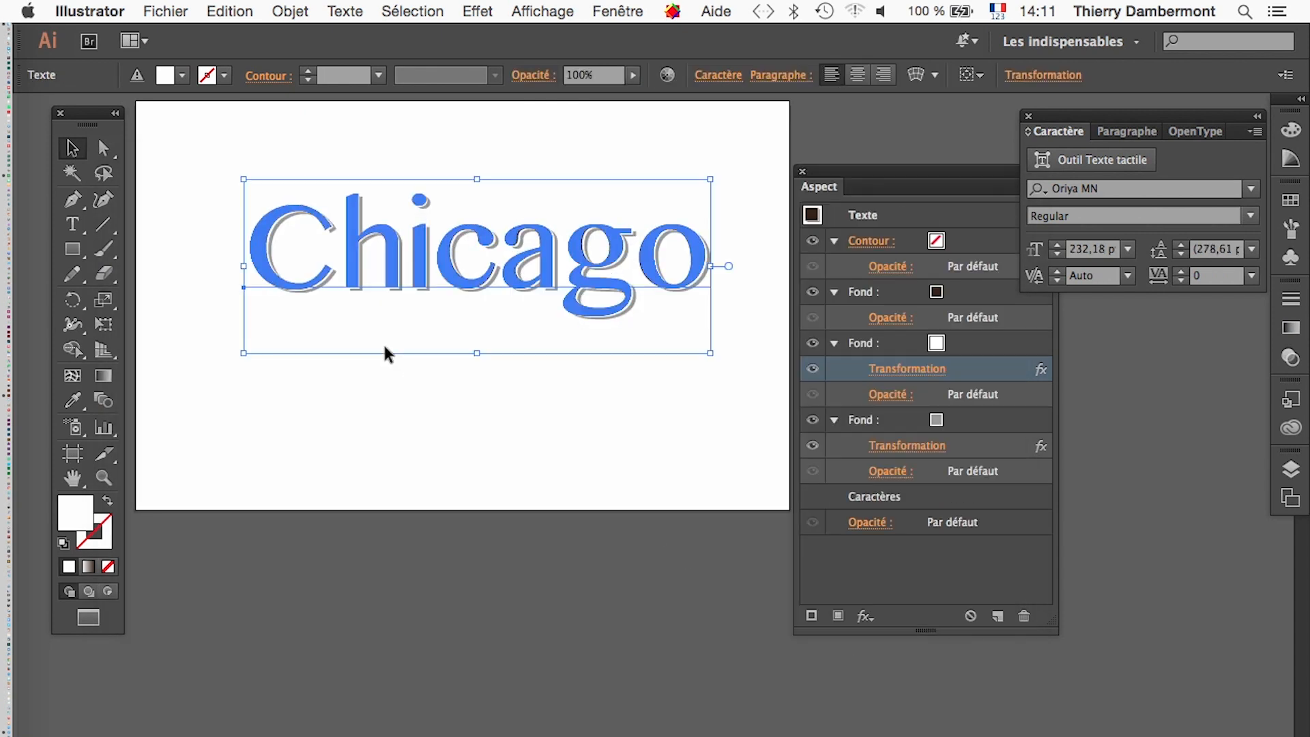
left_click(119, 324)
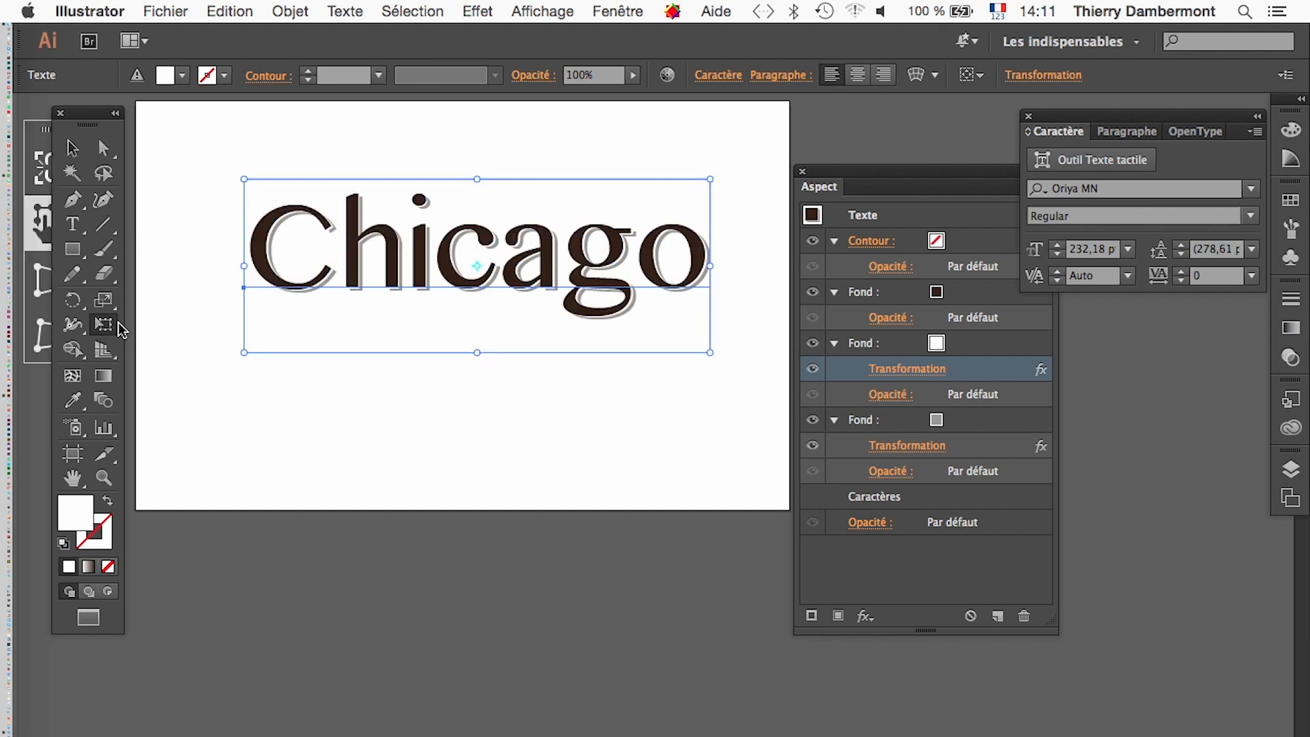
left_click_drag(708, 180, 395, 298)
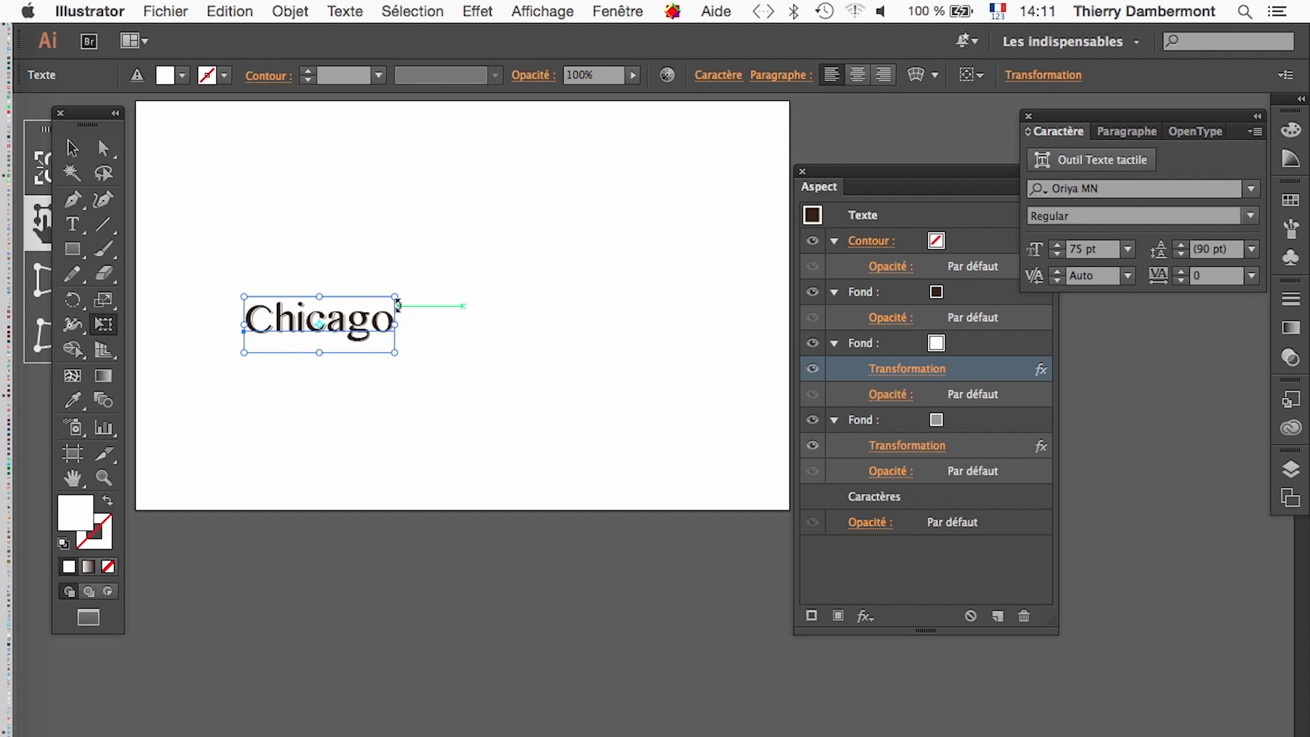
scroll(316, 352, "up", 5)
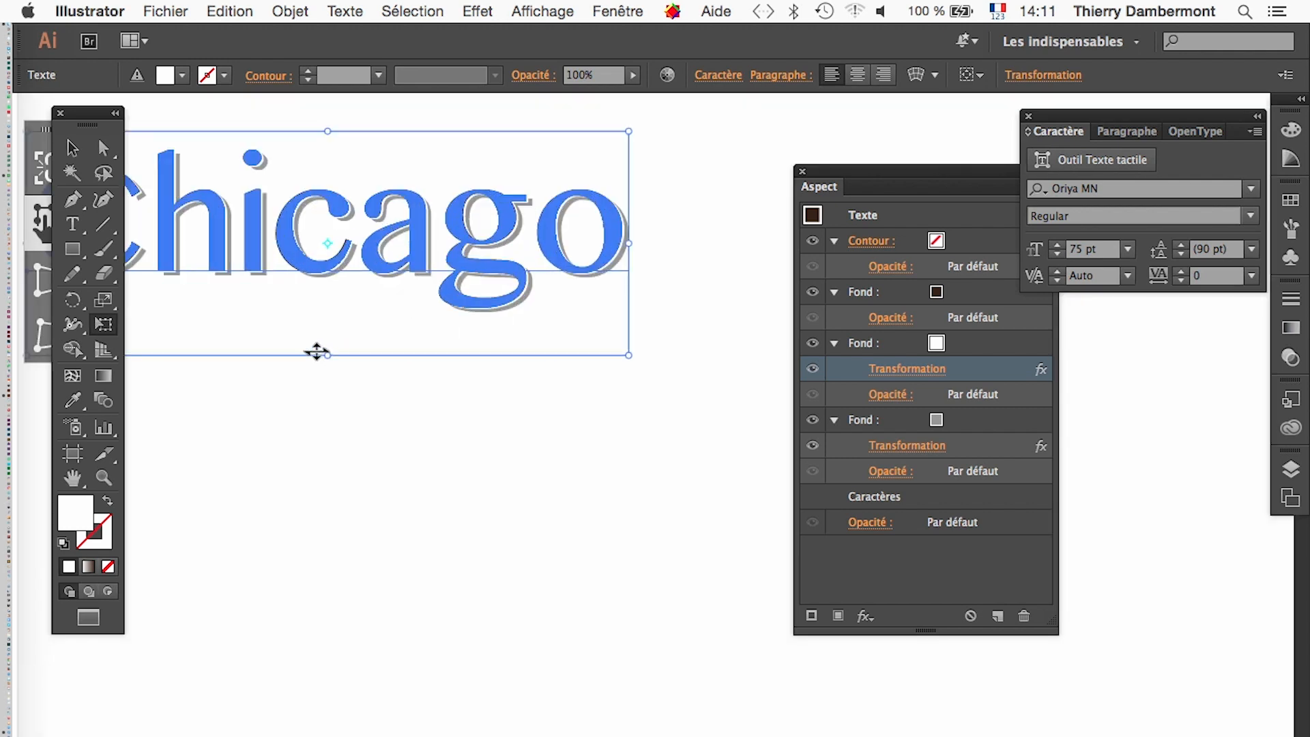
left_click(908, 369)
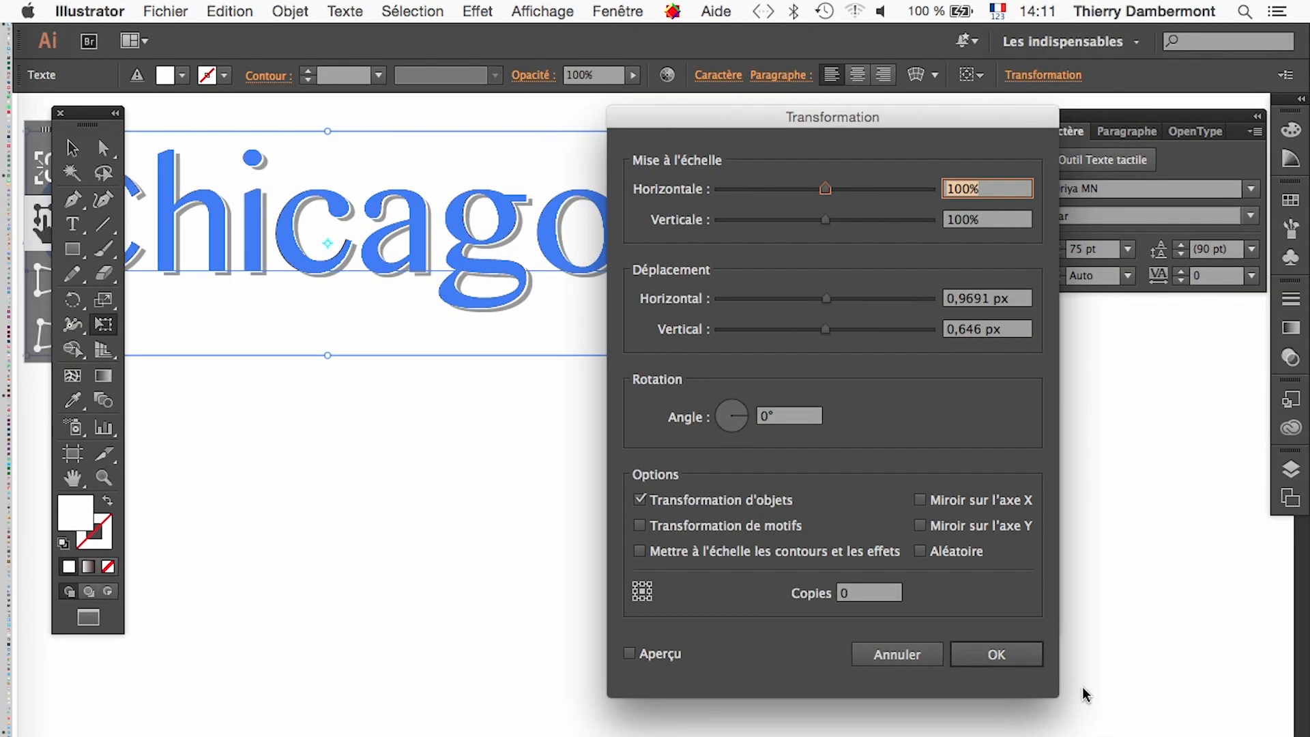
left_click(1000, 653)
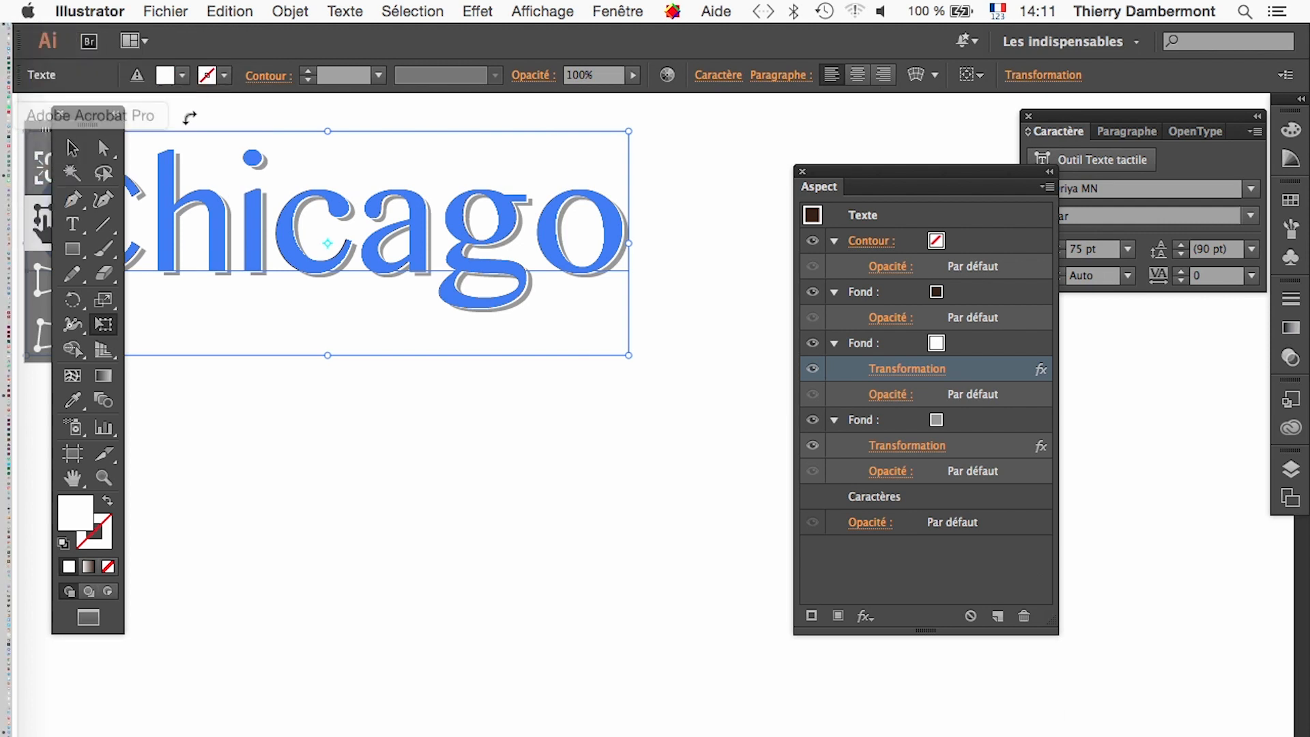
Deselect the text, fit the artboard in view, and place the Appearance panel below the Character panel
left_click(72, 148)
left_click(444, 487)
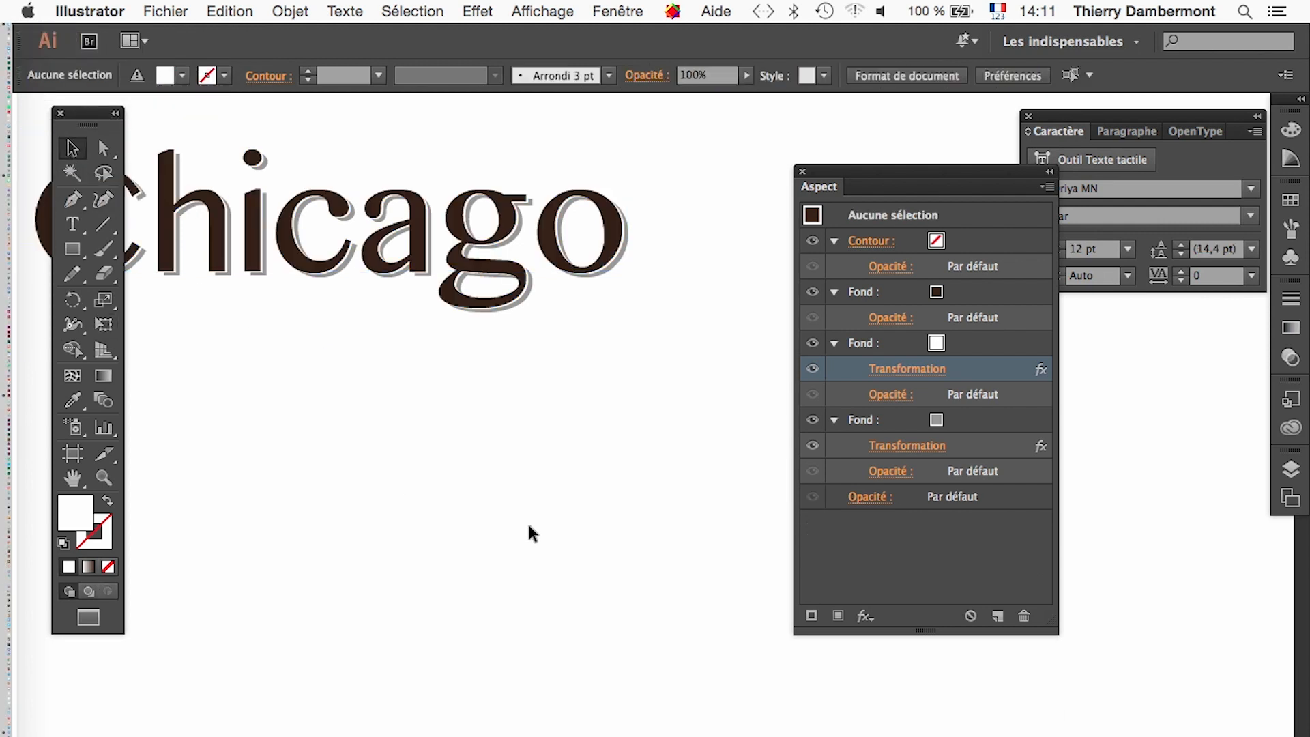
key("super+0")
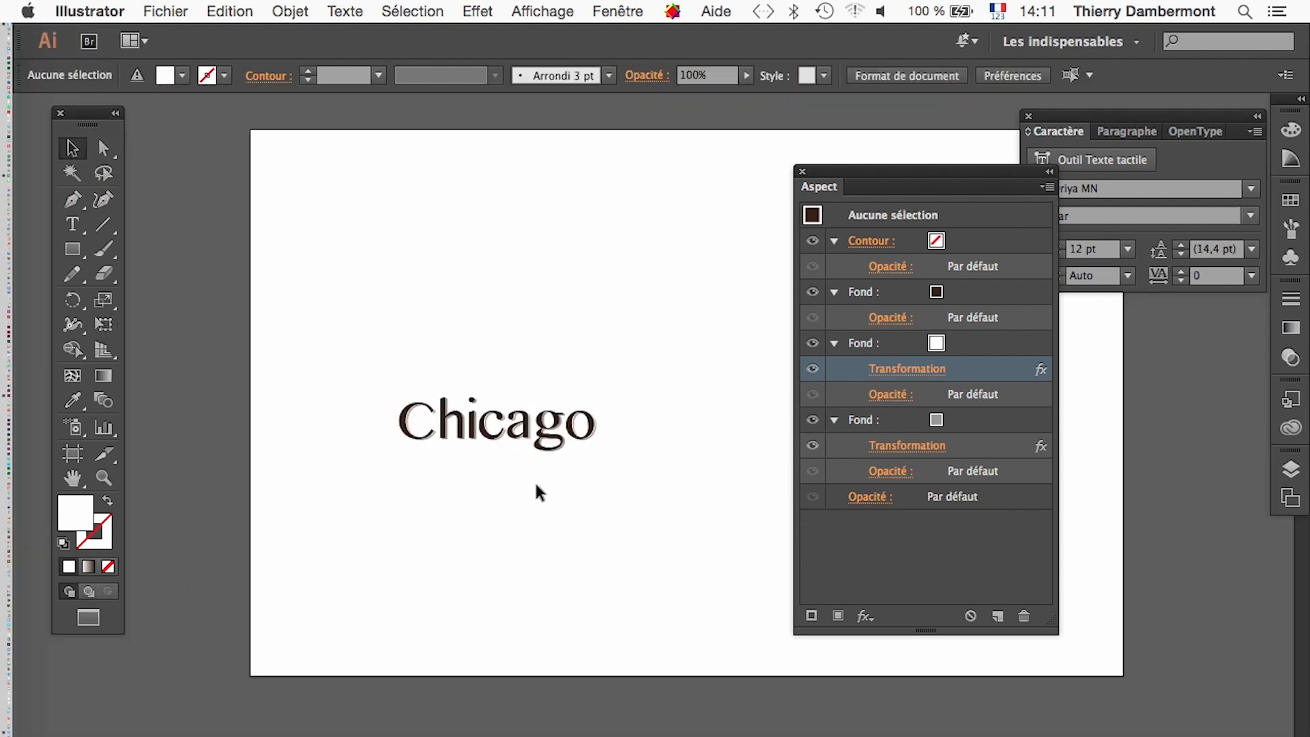
left_click(72, 478)
left_click_drag(427, 498, 273, 443)
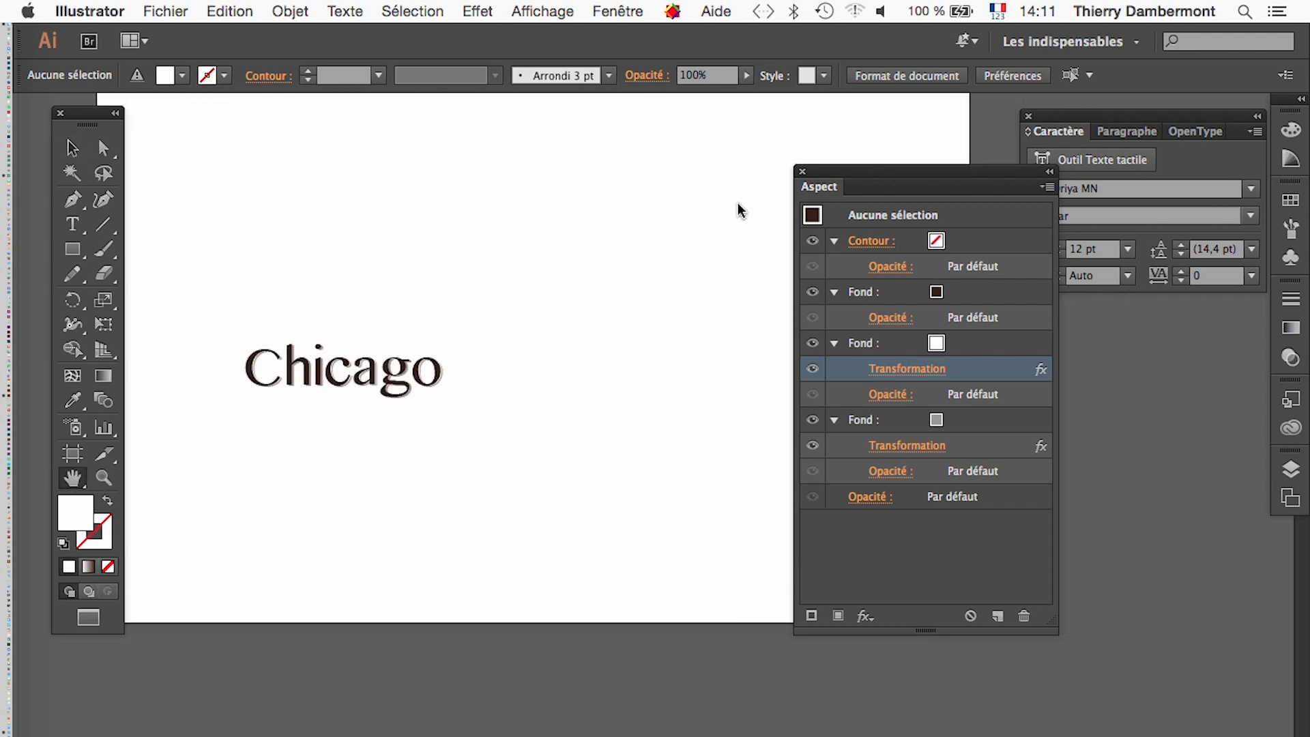
left_click_drag(828, 172, 996, 329)
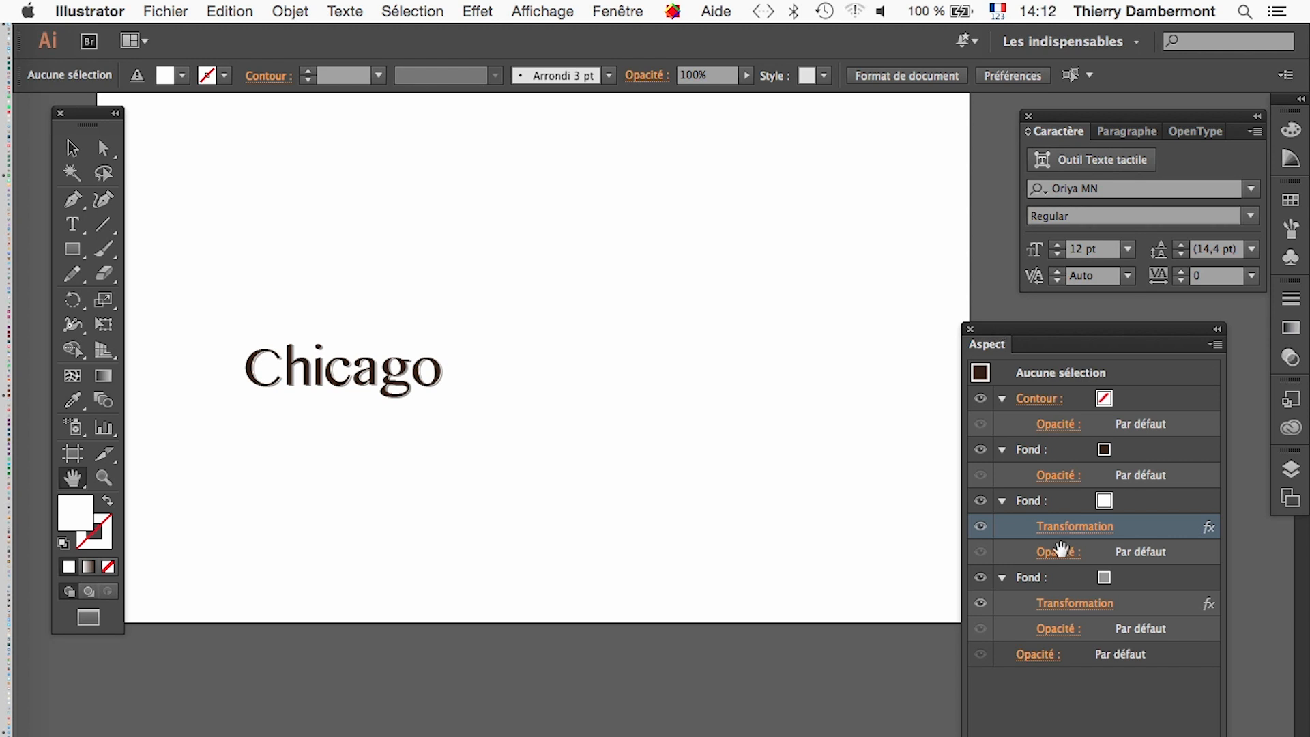
left_click_drag(453, 374, 477, 429)
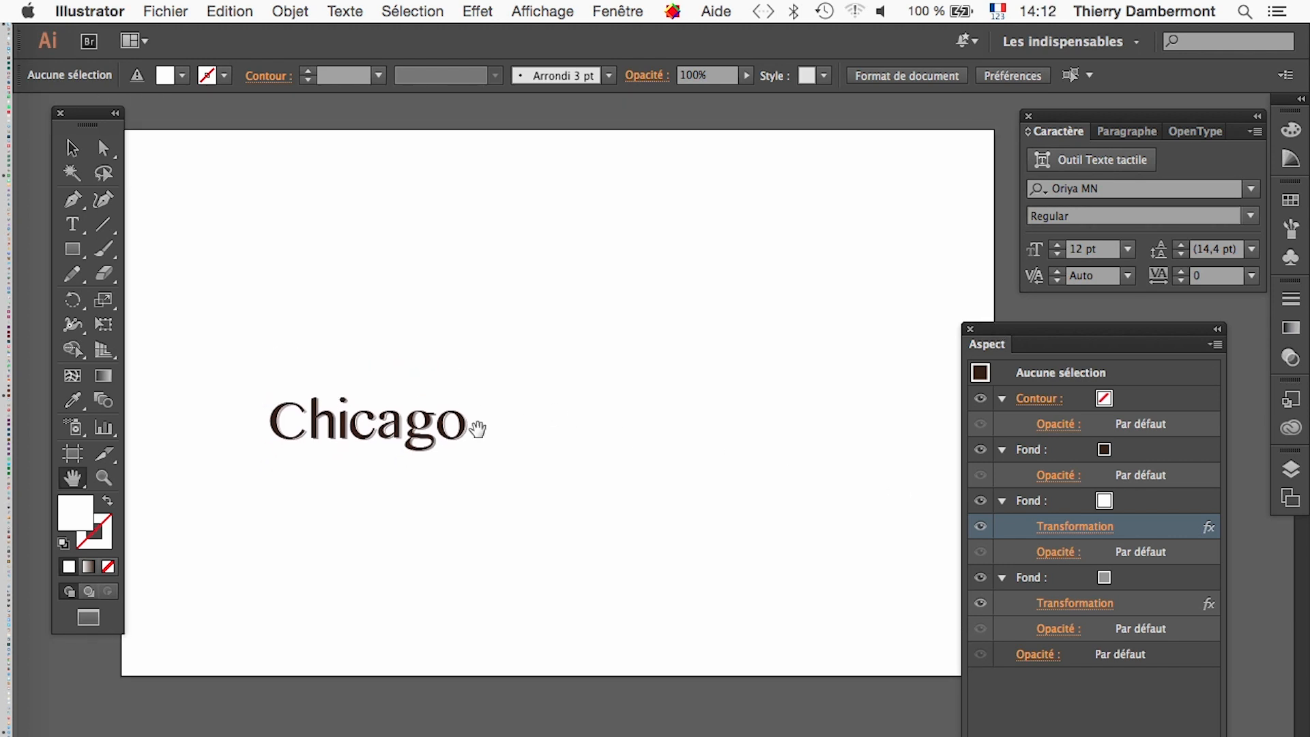
Move the "Chicago" text to the artboard's upper-right corner and inspect its shadow up close
left_click(74, 148)
left_click(339, 440)
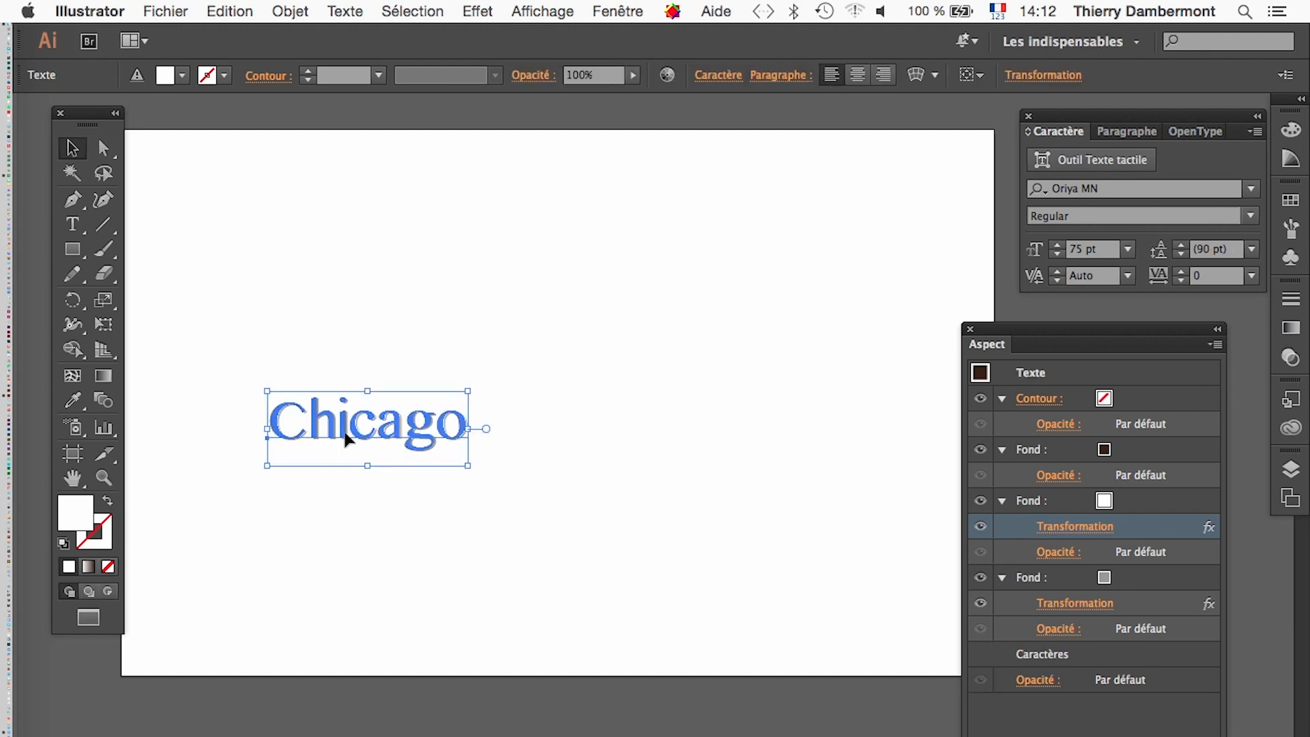
left_click_drag(345, 430, 782, 196)
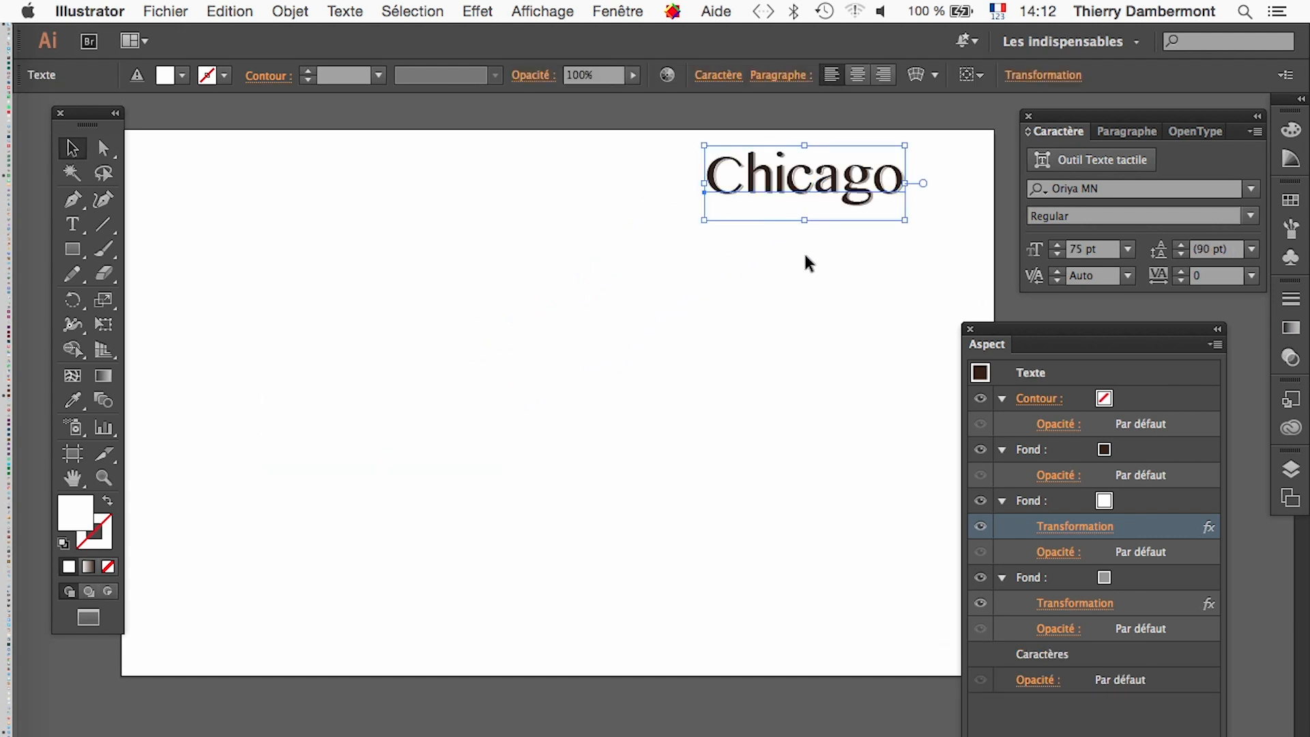
left_click(805, 259)
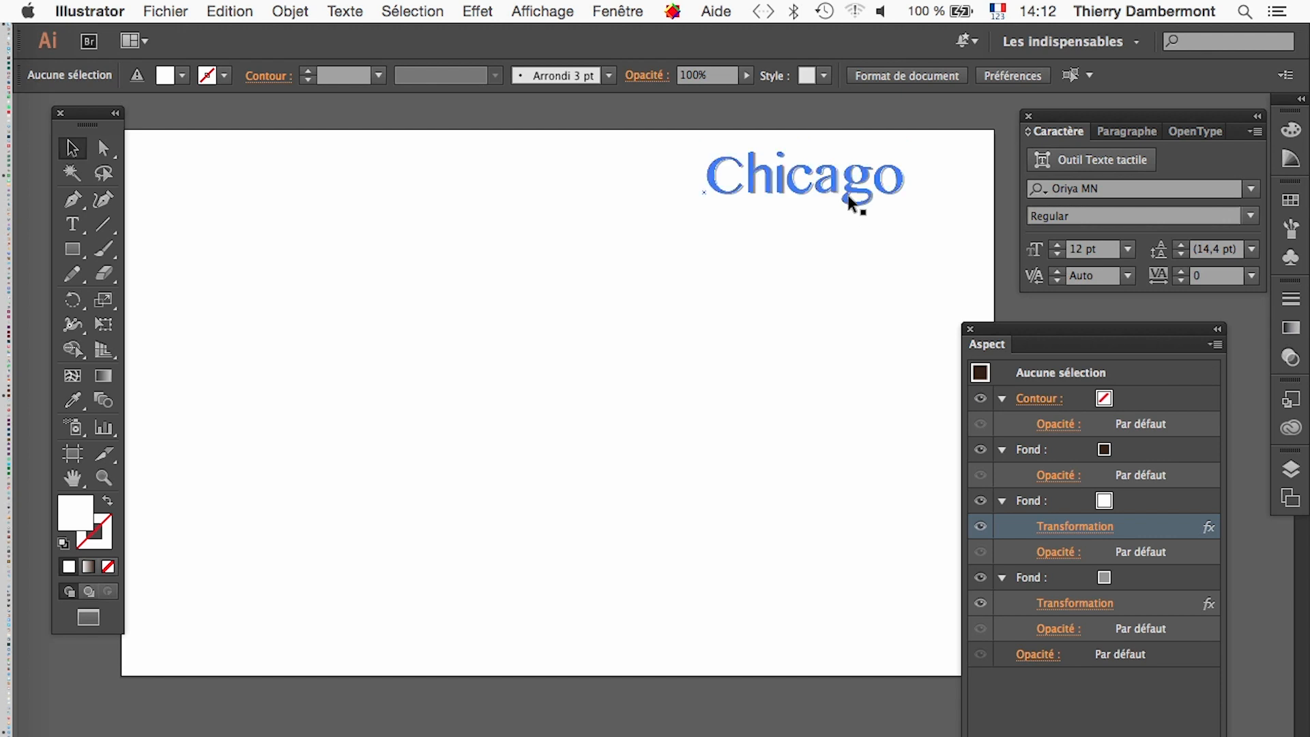
scroll(848, 195, "up", 5)
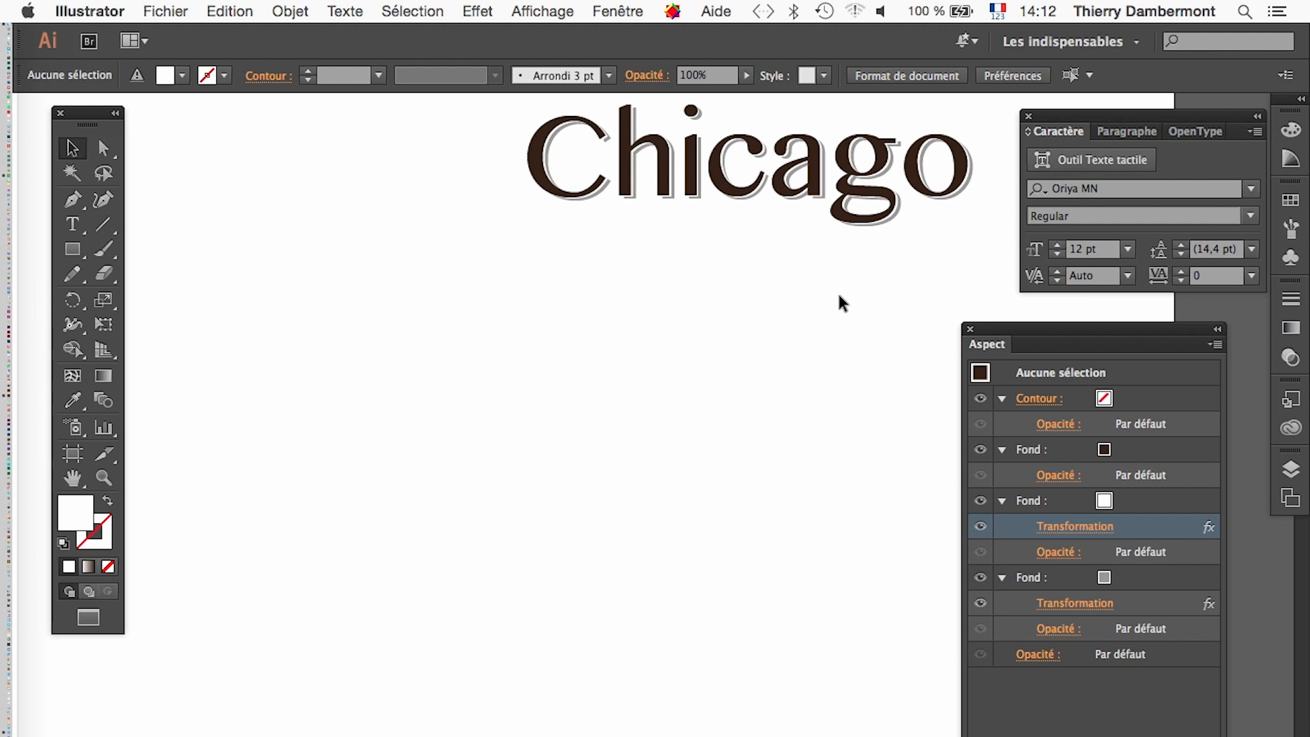
scroll(837, 298, "down", 4)
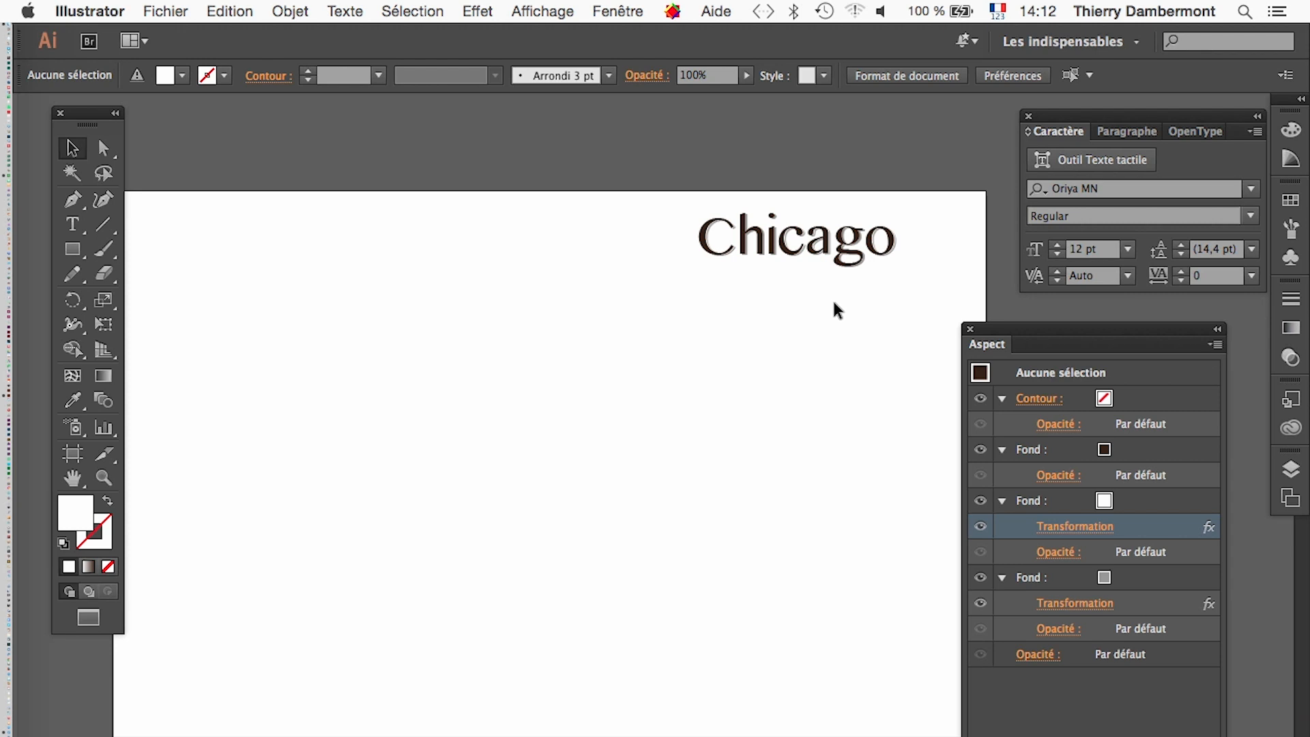
scroll(839, 253, "up", 5)
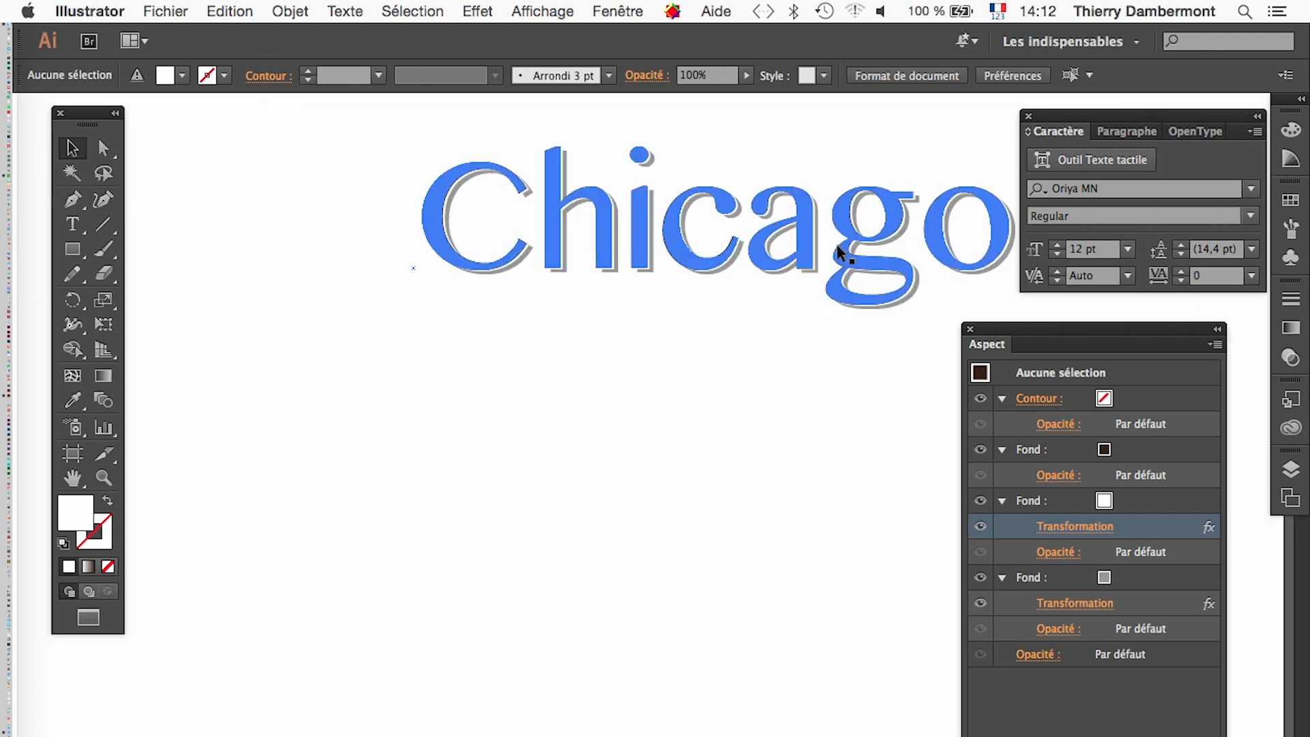
Enlarge the "Chicago" text to about 270 pt with Free Transform, deselect it, and inspect its shadow offset
left_click(775, 429)
scroll(776, 426, "down", 3)
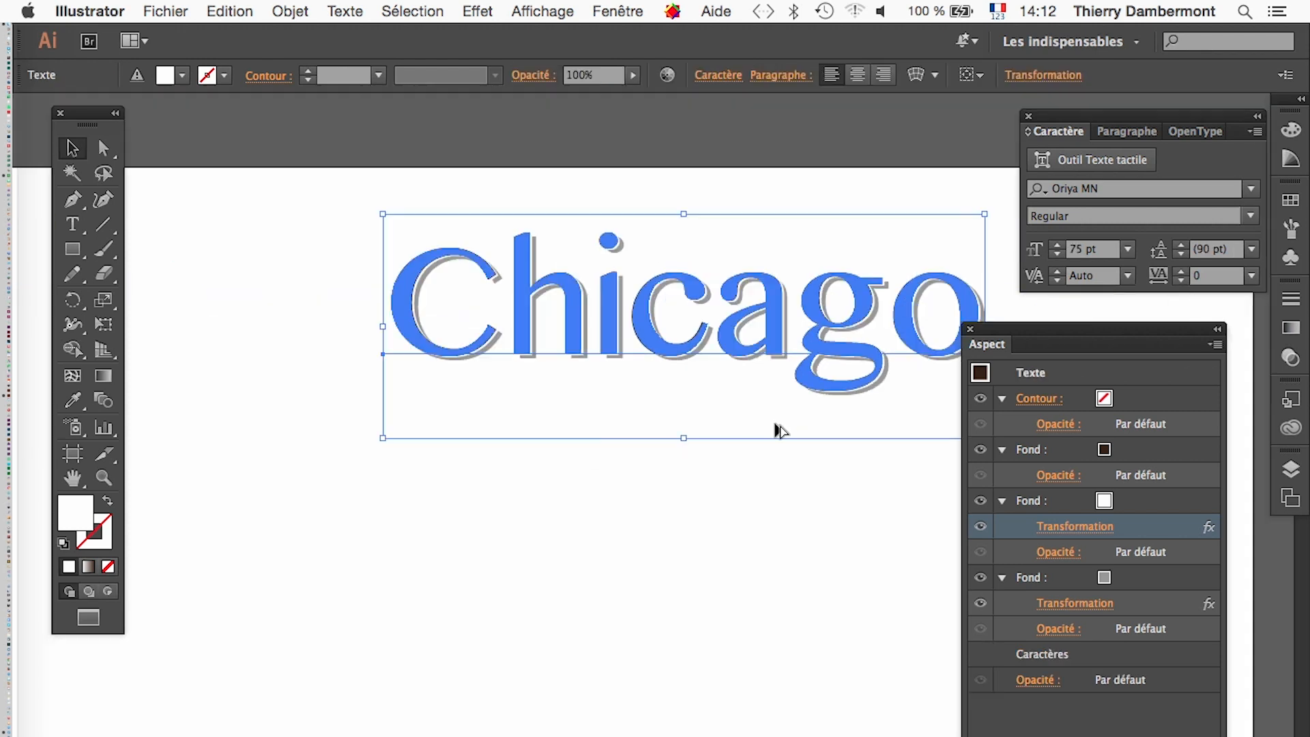
scroll(776, 430, "down", 2)
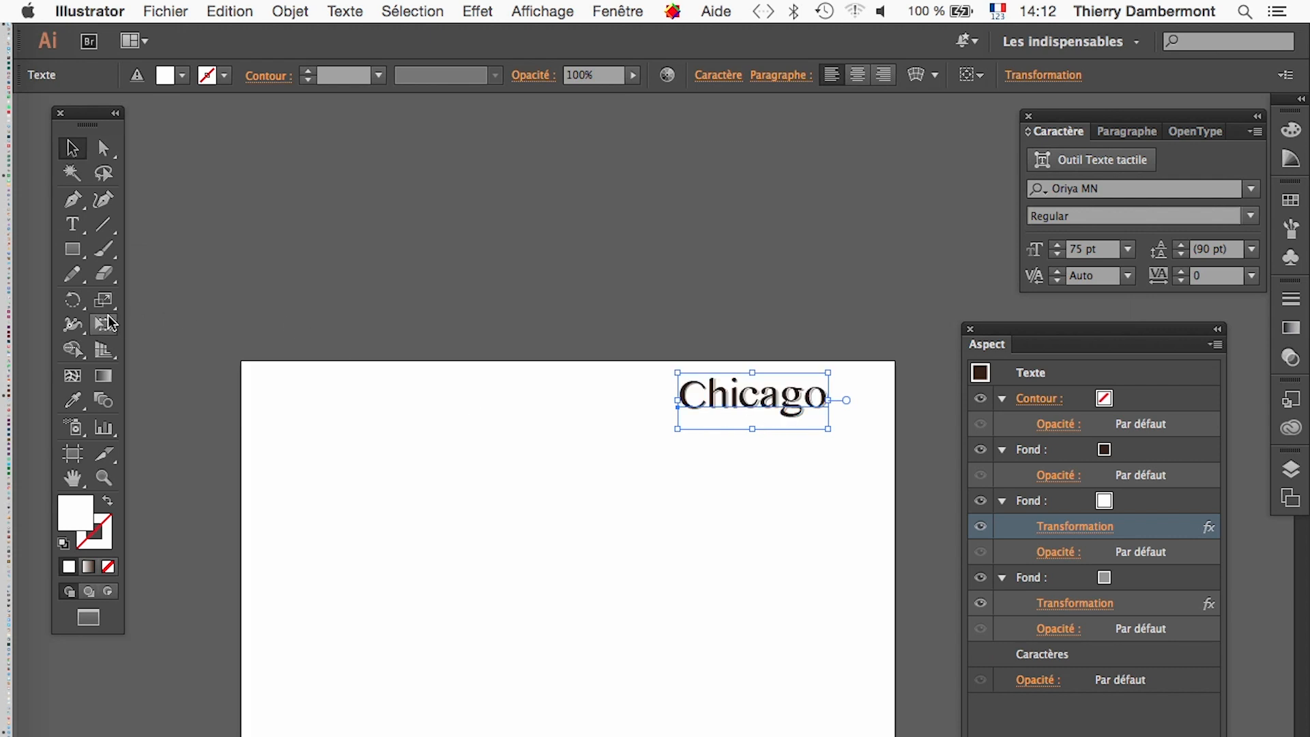
key("e")
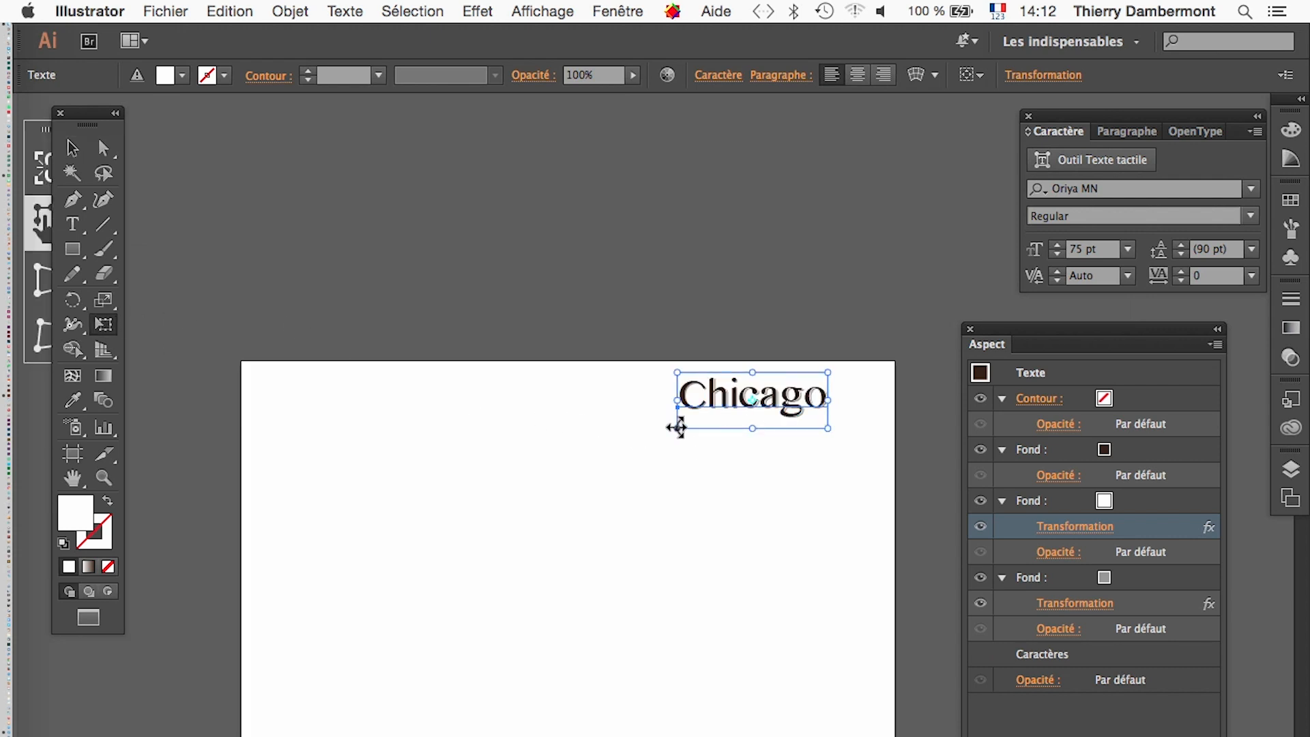
left_click_drag(678, 428, 316, 658)
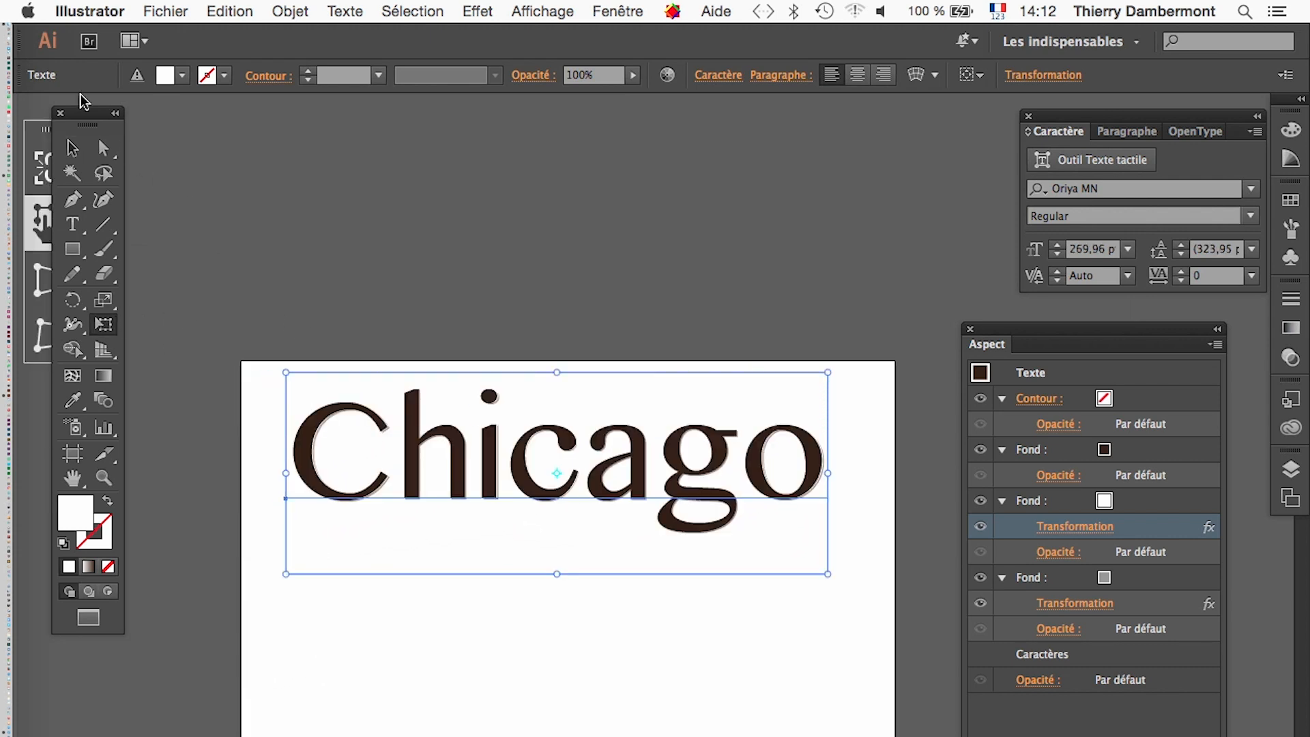
left_click(72, 147)
left_click(402, 246)
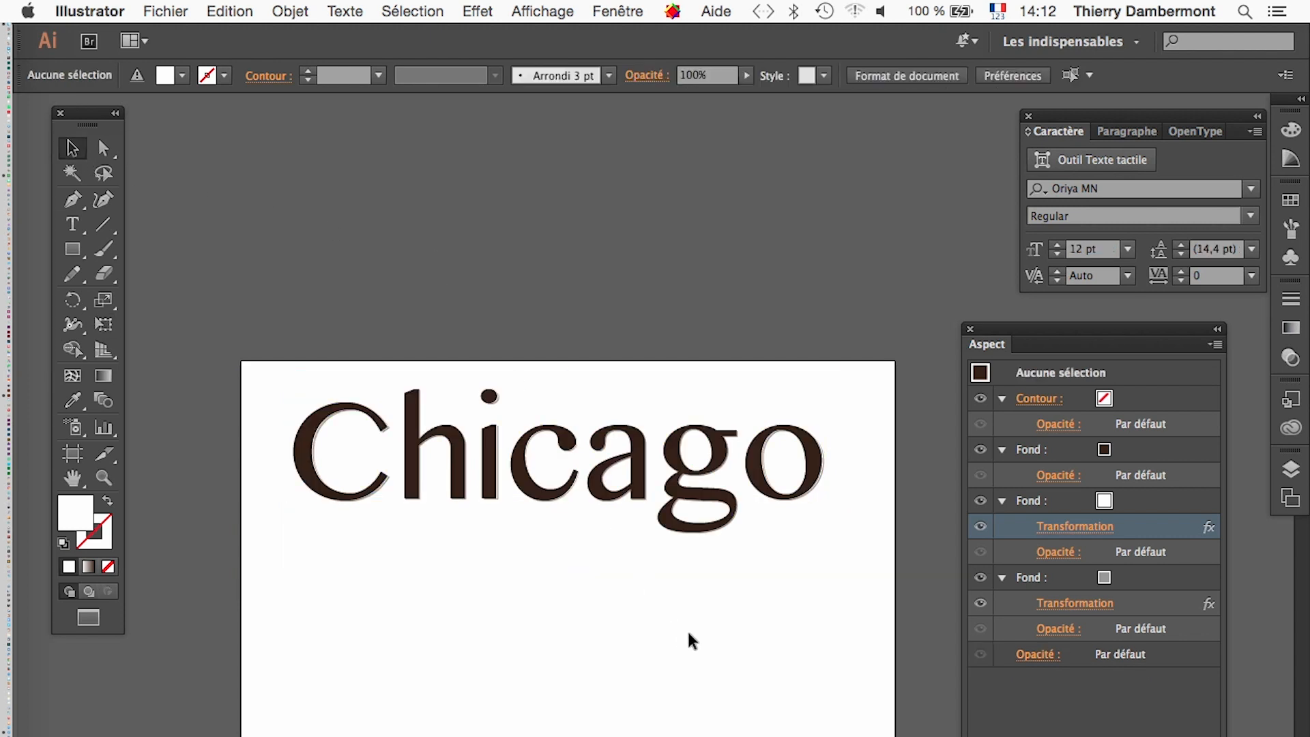
scroll(681, 549, "up", 2)
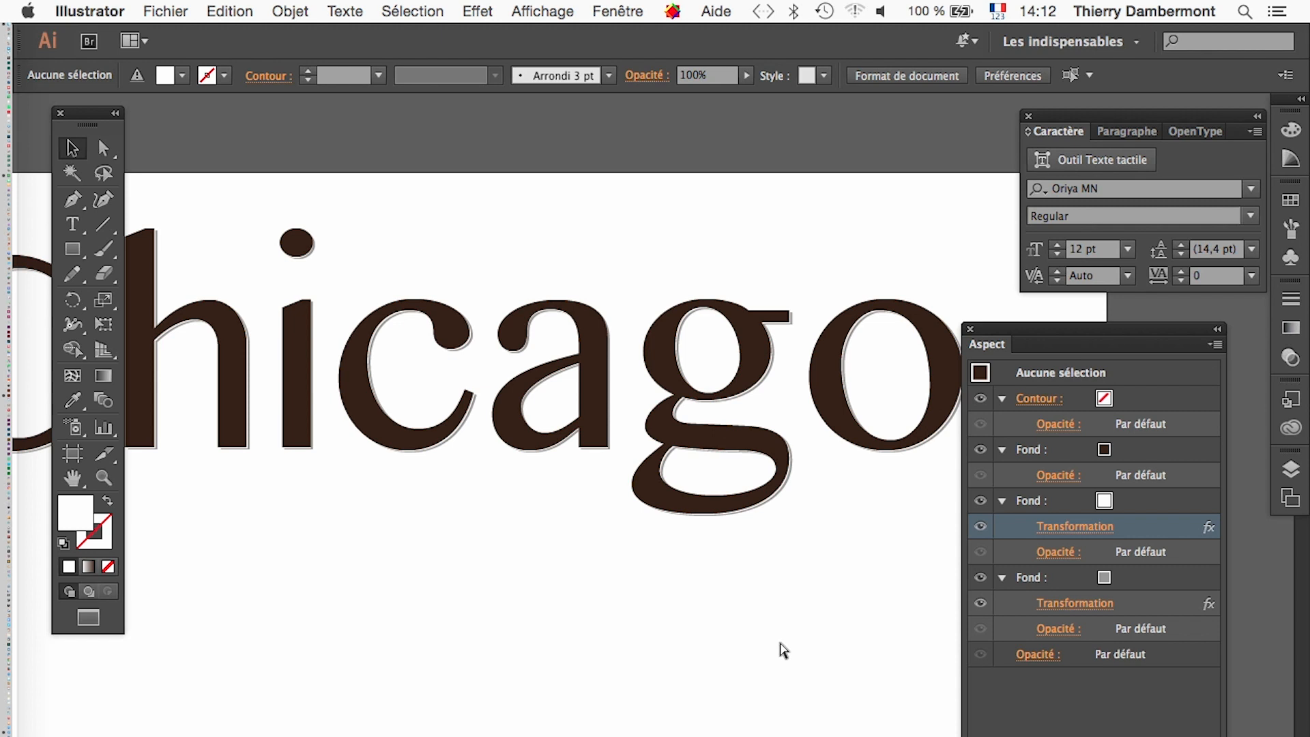
Undo the text's enlargement, its move and its earlier reduction, and leave it deselected
key("super+z")
key("super+z")
key("super+z")
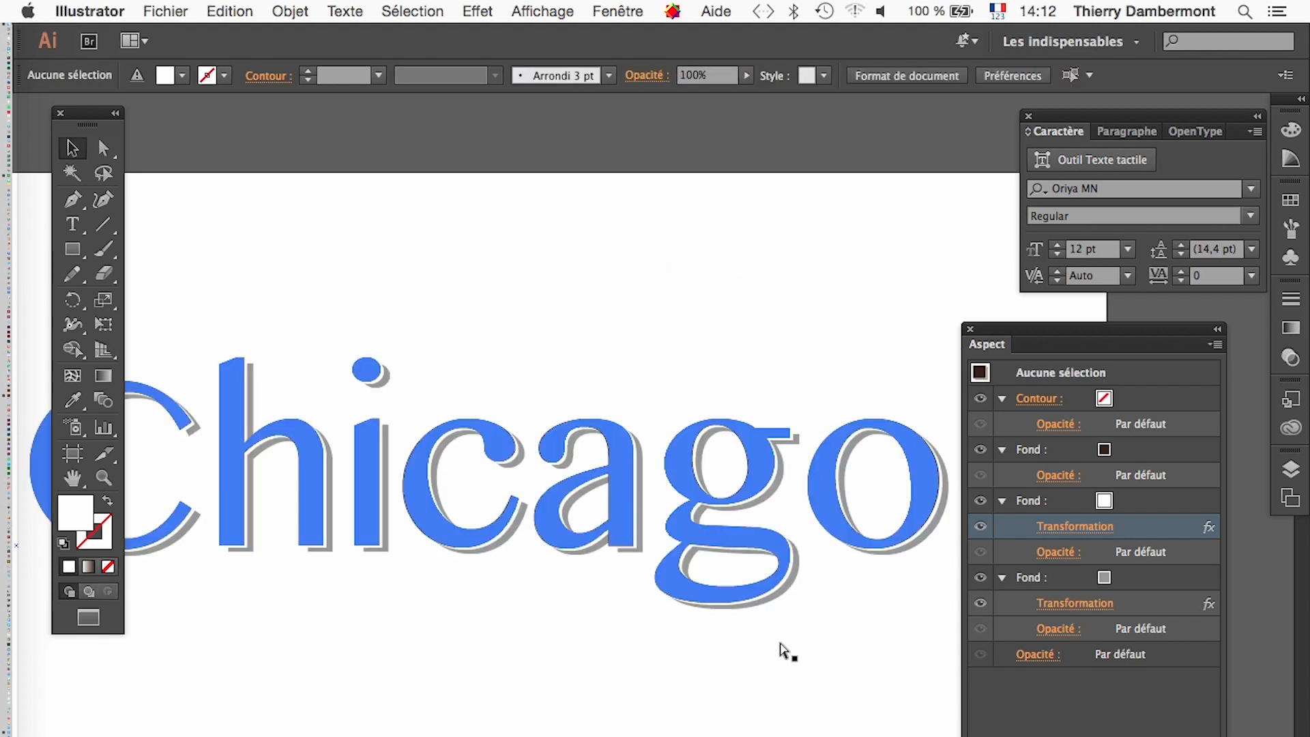
left_click(697, 674)
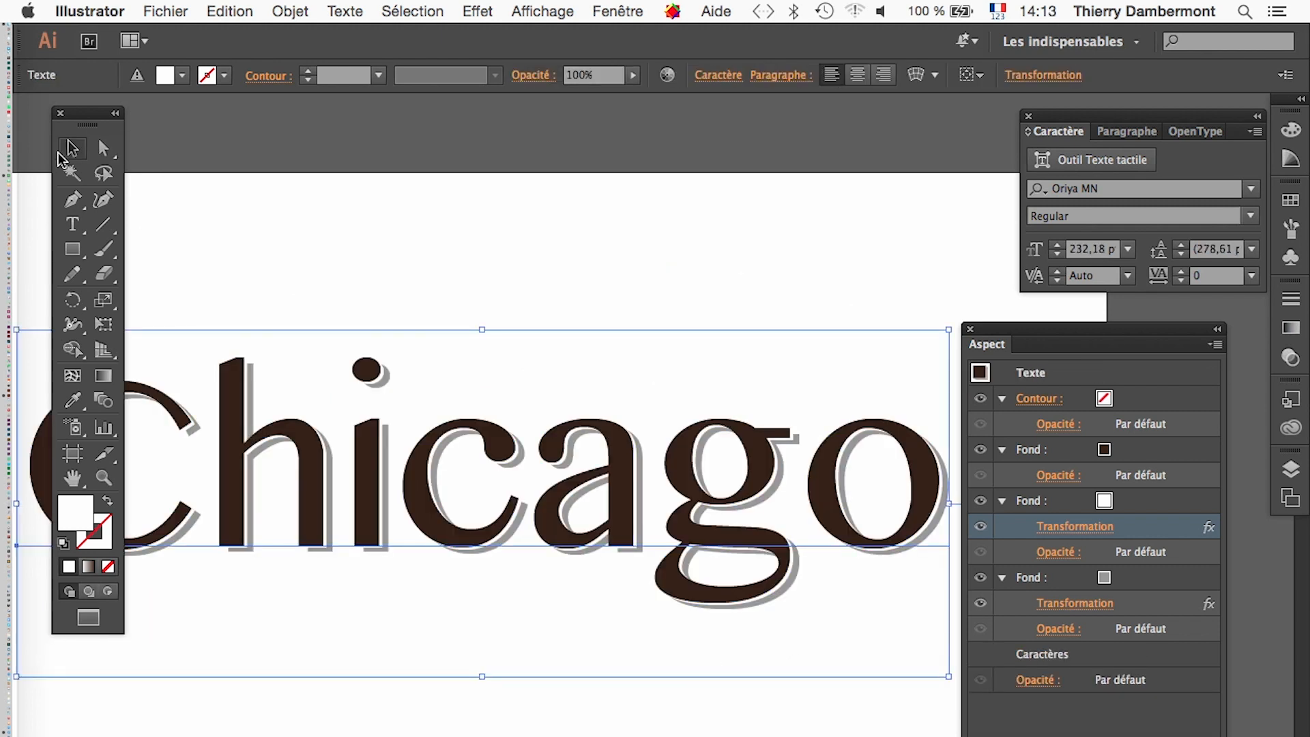
left_click(318, 206)
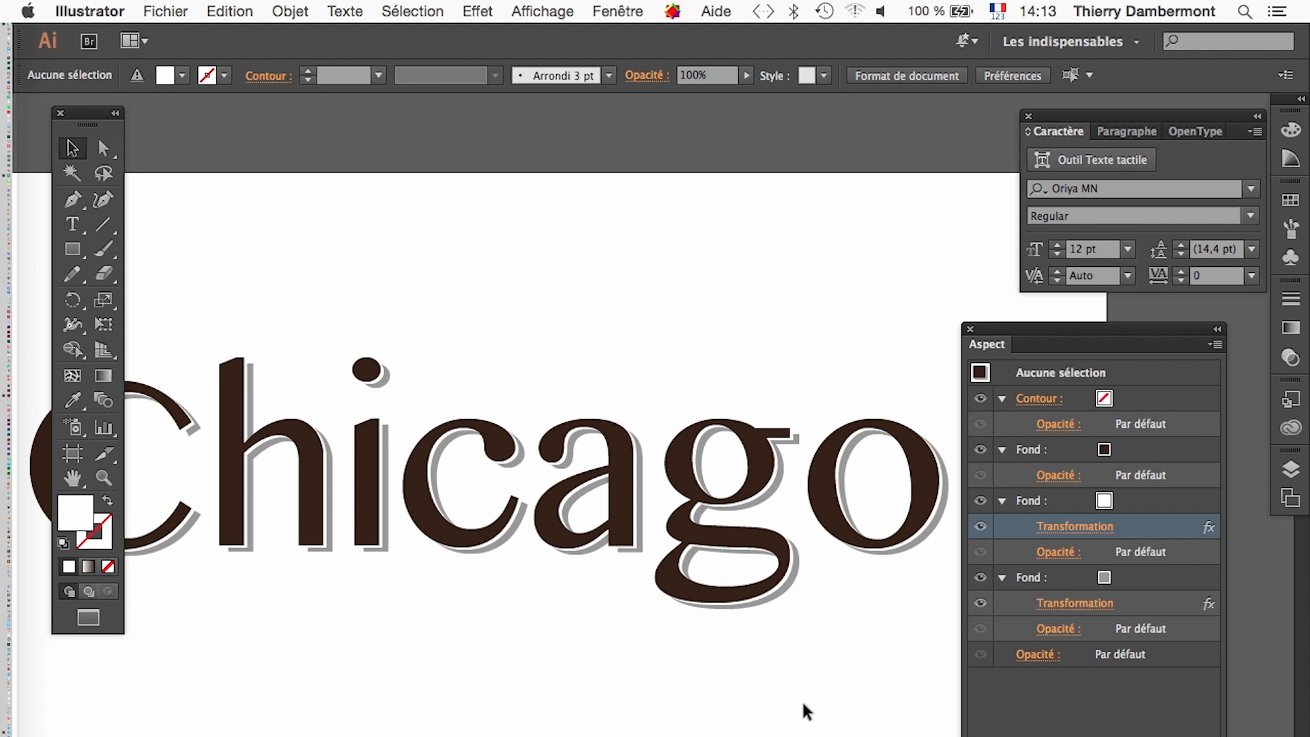
Try scaling the "Chicago" text down toward its lower-left corner with Free Transform, and undo the scaling
scroll(757, 652, "down", 1)
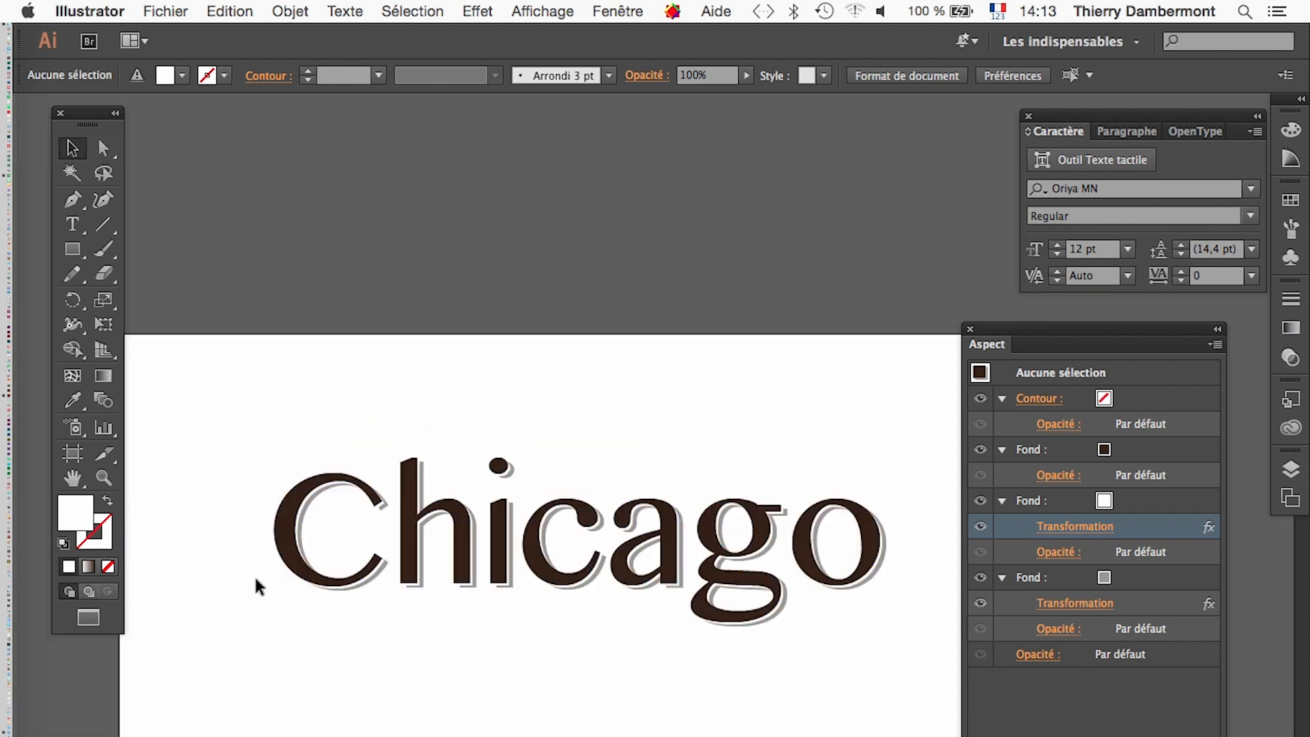
left_click(275, 582)
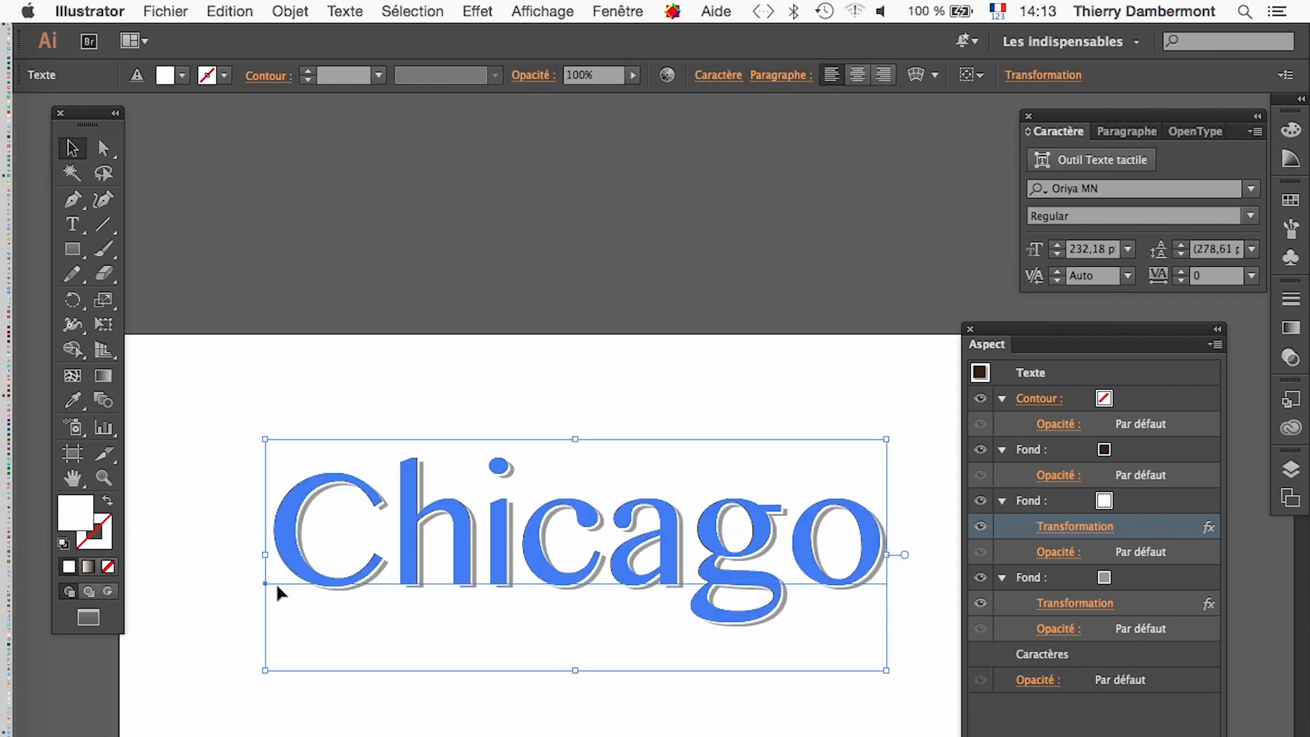
left_click(103, 324)
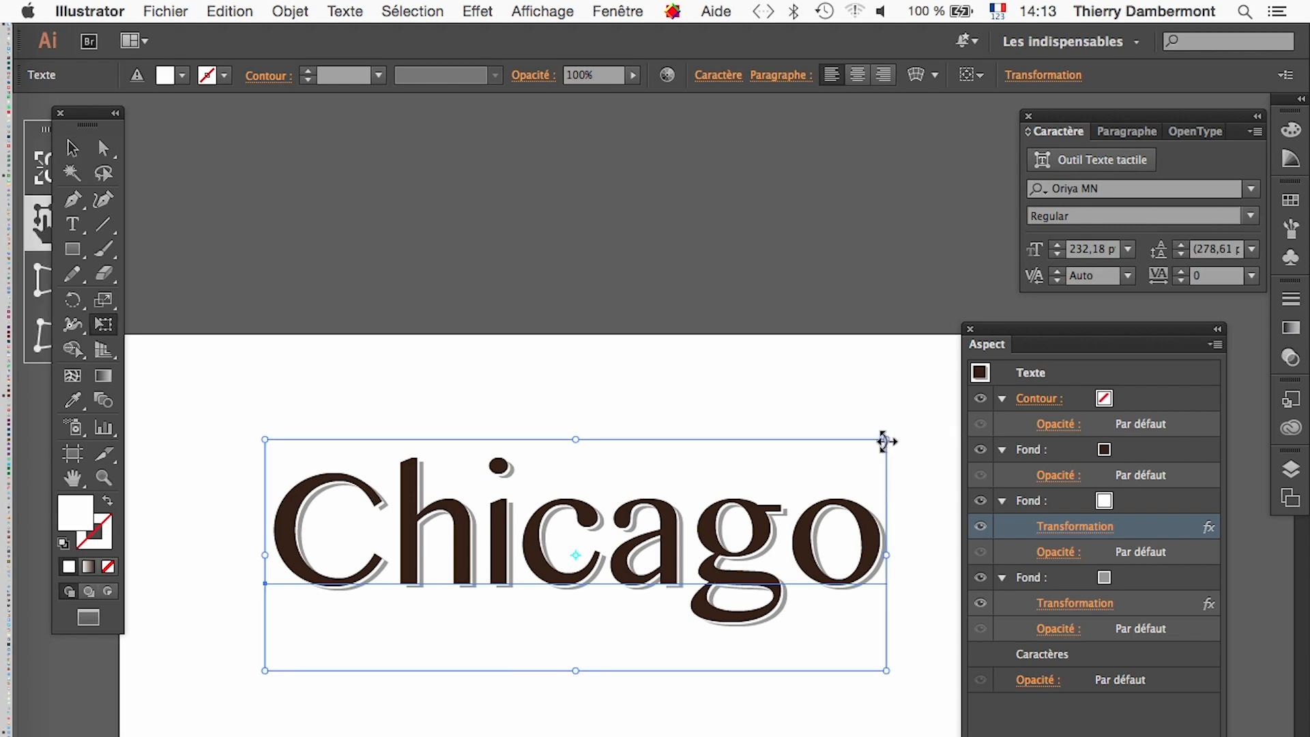
left_click_drag(886, 440, 465, 669)
key("super+z")
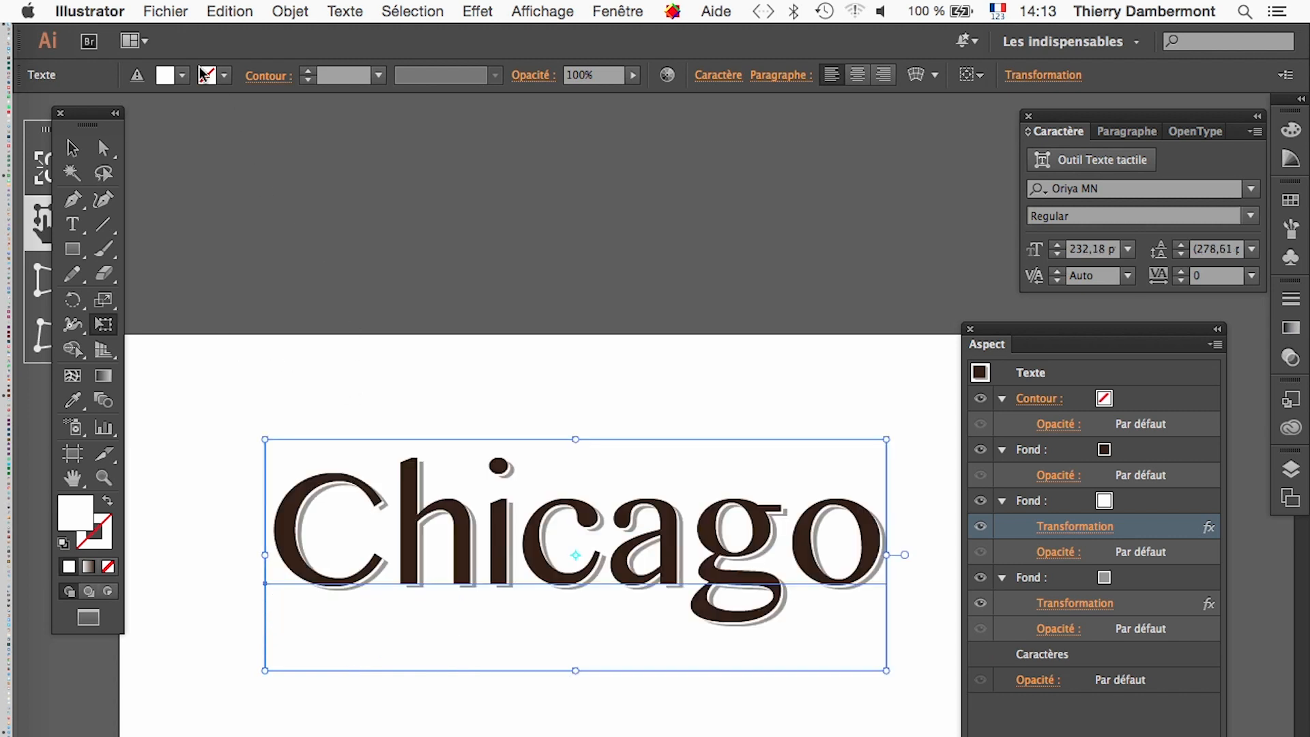
Set the general preferences so that strokes and effects scale with the object
left_click(108, 9)
mouse_move(140, 80)
left_click(440, 103)
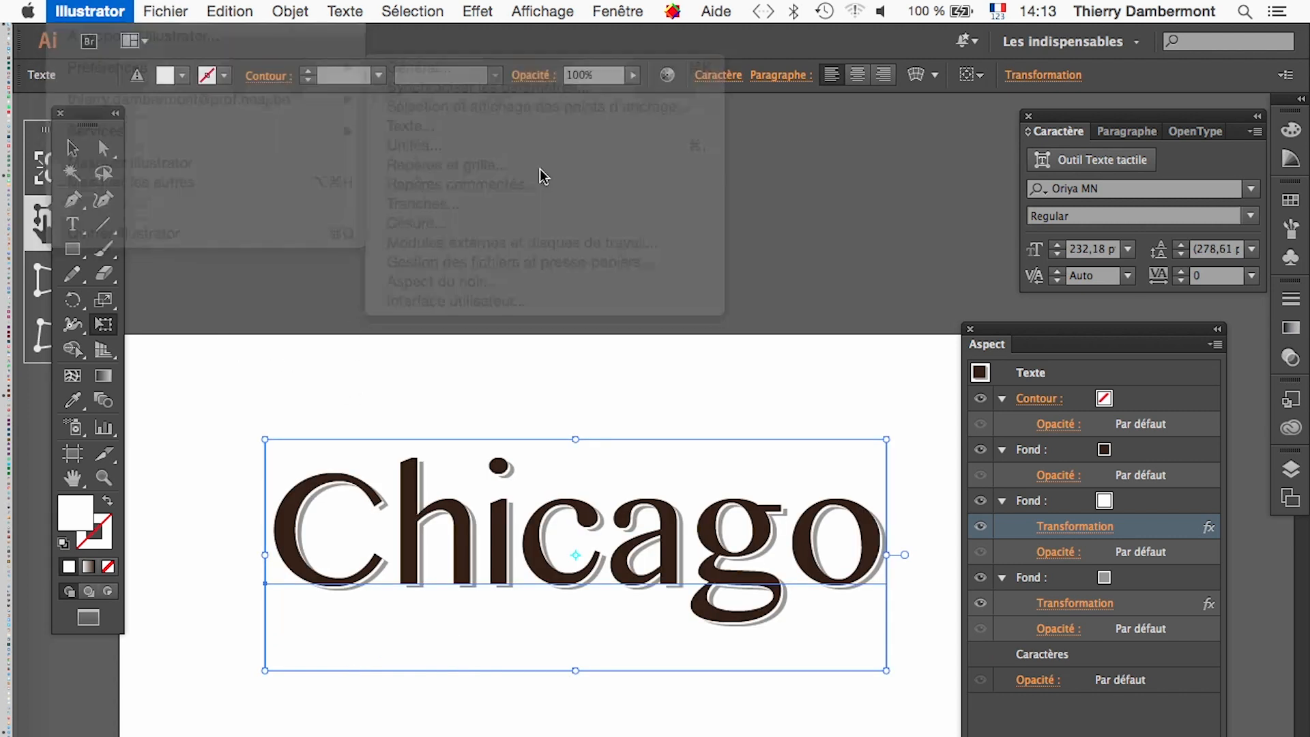
left_click(959, 678)
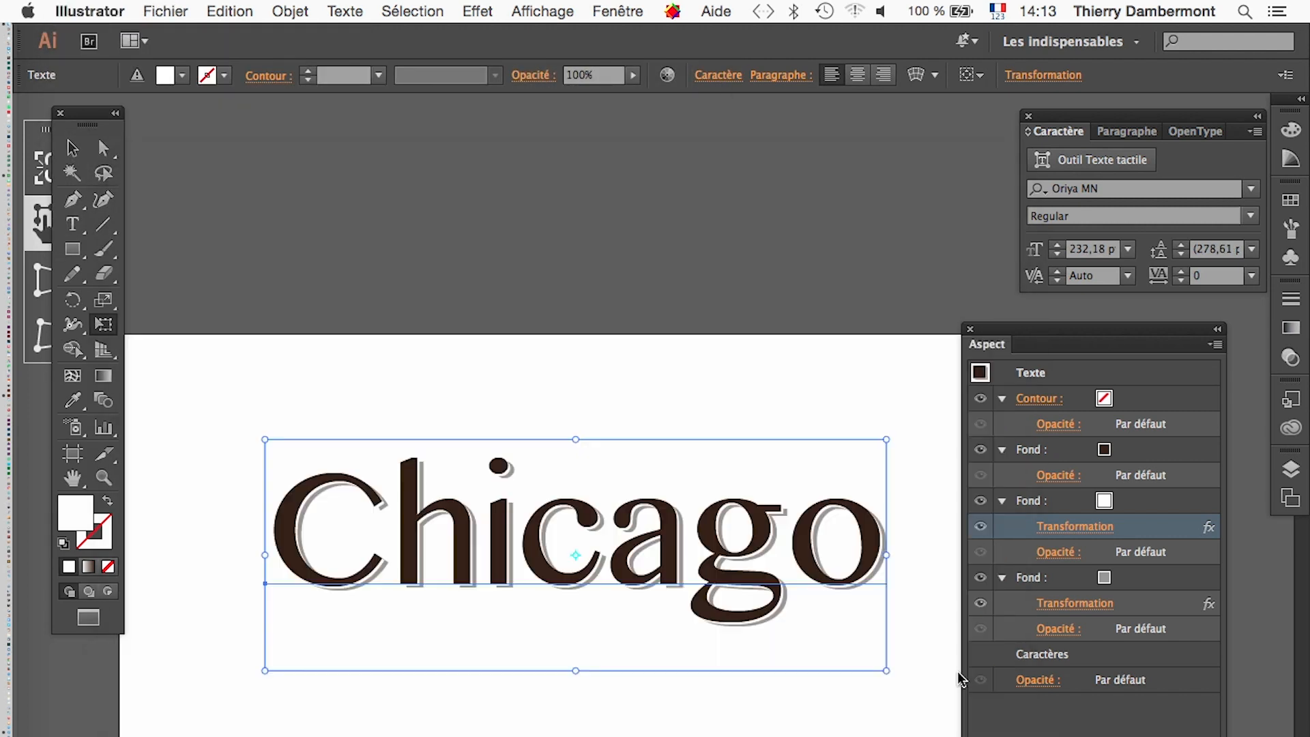
Scale the "Chicago" text down toward its lower-left corner to about 53 pt with Free Transform, deselect it, and inspect its shadow up close
left_click_drag(883, 439, 421, 644)
left_click(72, 148)
left_click(244, 402)
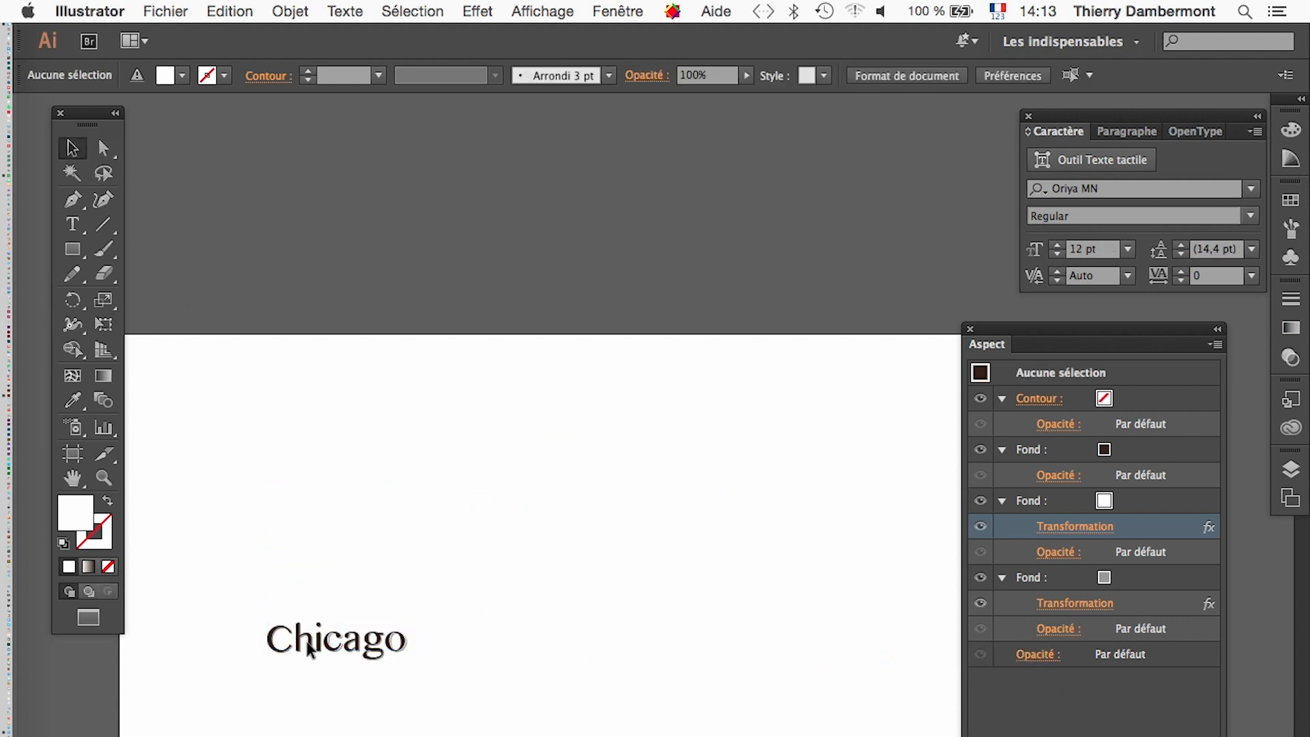
scroll(348, 670, "up", 2)
scroll(348, 666, "up", 4)
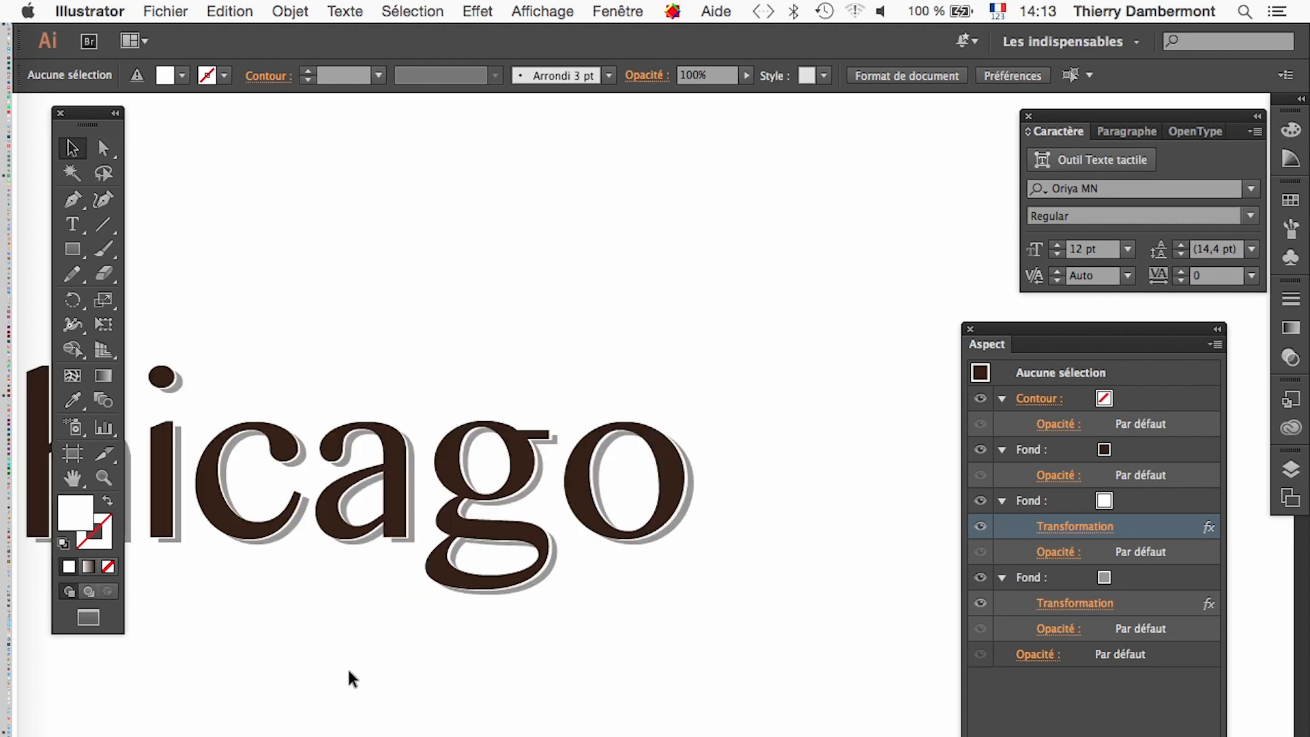
scroll(346, 667, "down", 5)
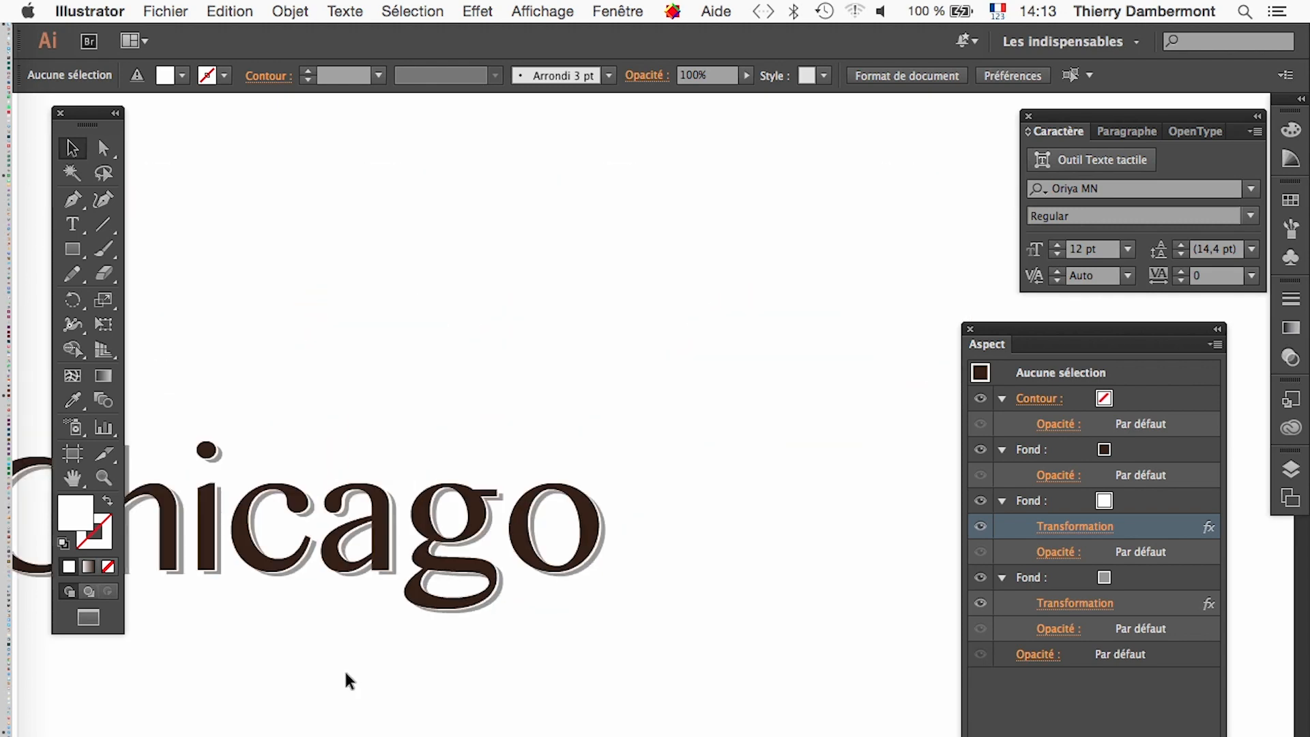
scroll(343, 673, "down", 3)
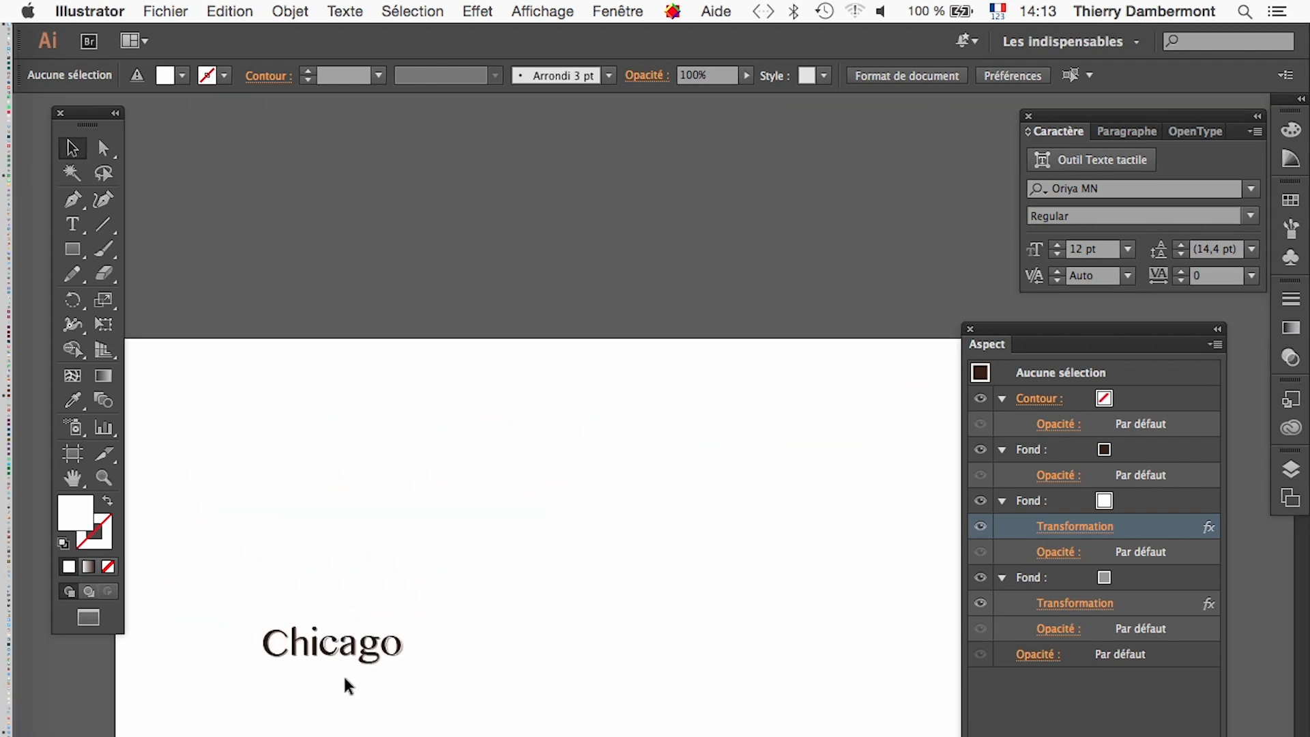
Move the "Chicago" text to the artboard's upper-left corner and reposition the Appearance panel beside the artboard
left_click(326, 656)
left_click_drag(329, 653, 266, 394)
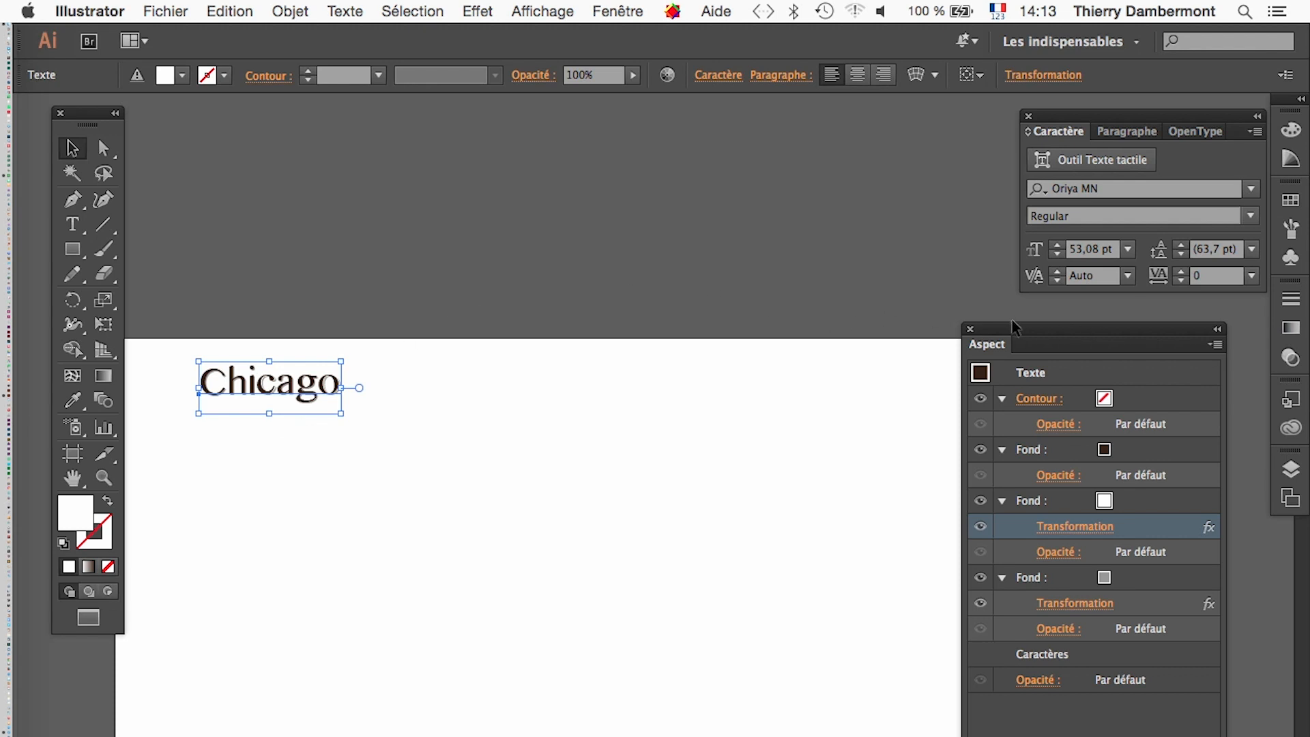
left_click_drag(1063, 345, 692, 206)
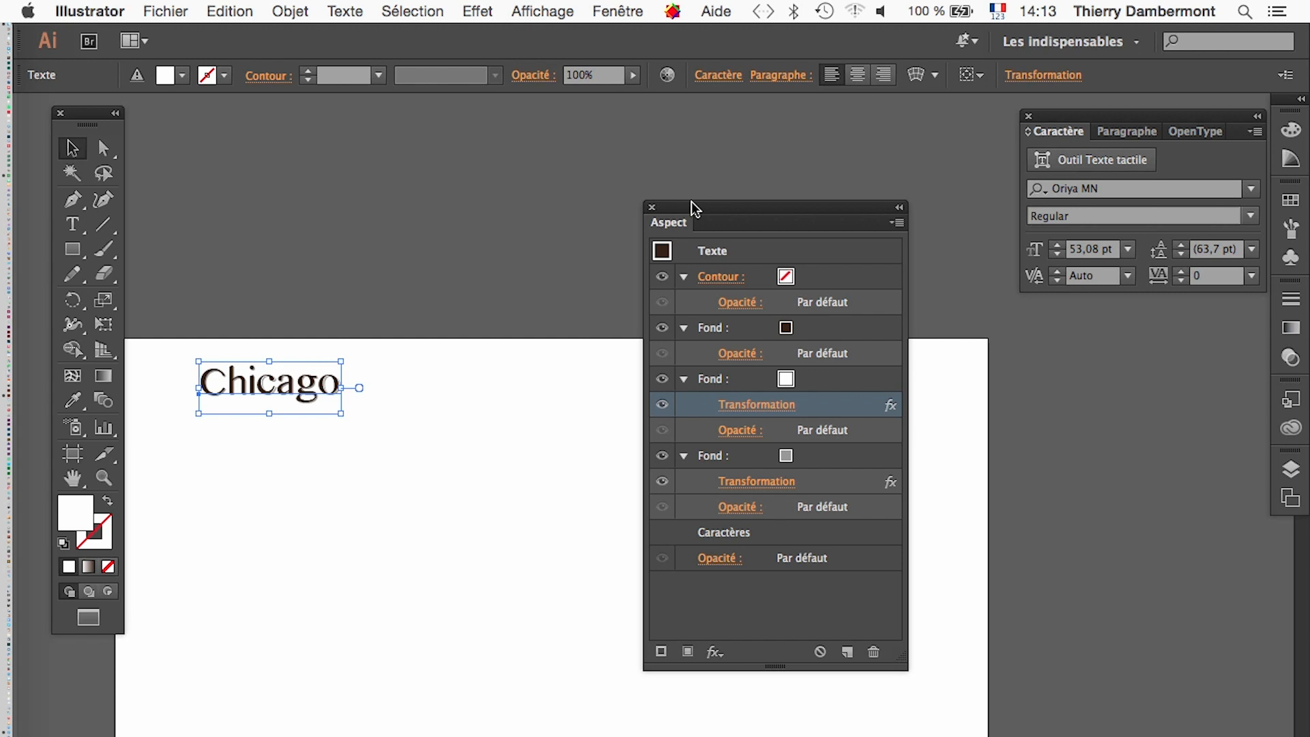
left_click_drag(690, 206, 951, 319)
Show the Graphic Styles panel as a separate floating panel, collapse the Libraries panel, and enlarge the styles panel
left_click(622, 13)
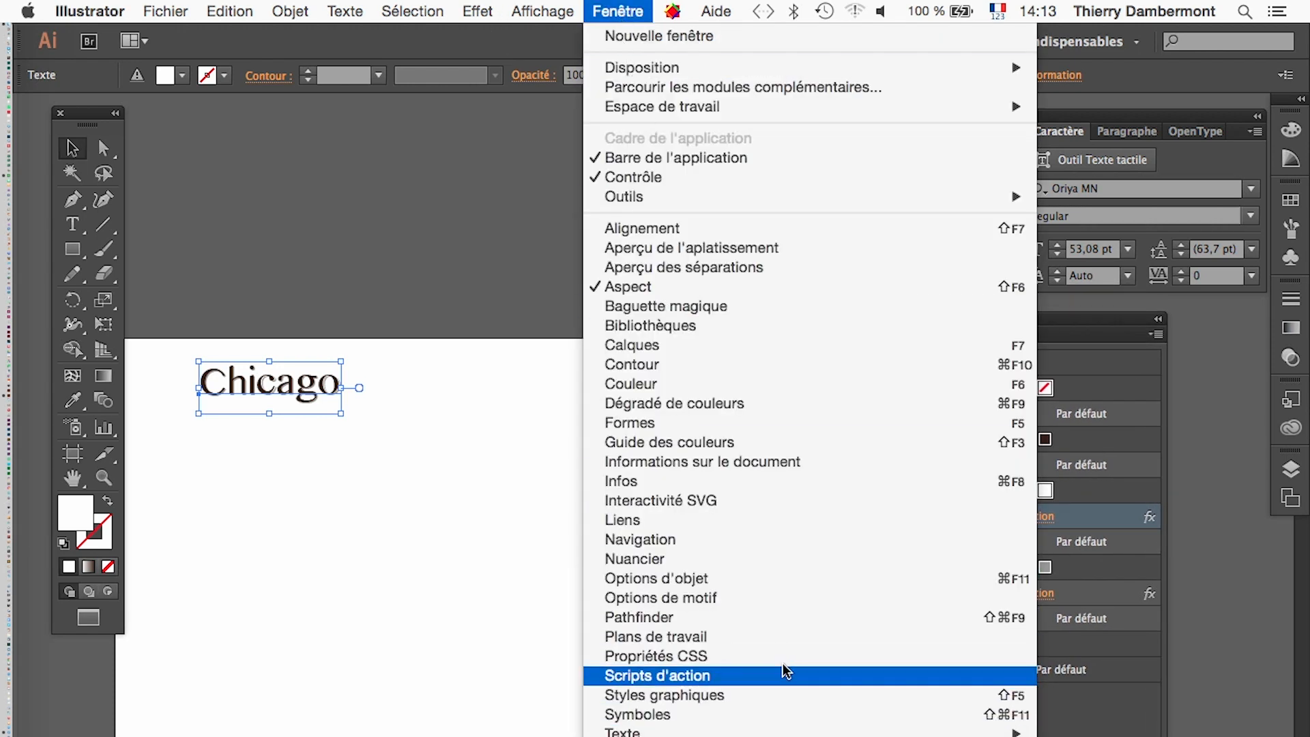
mouse_move(784, 735)
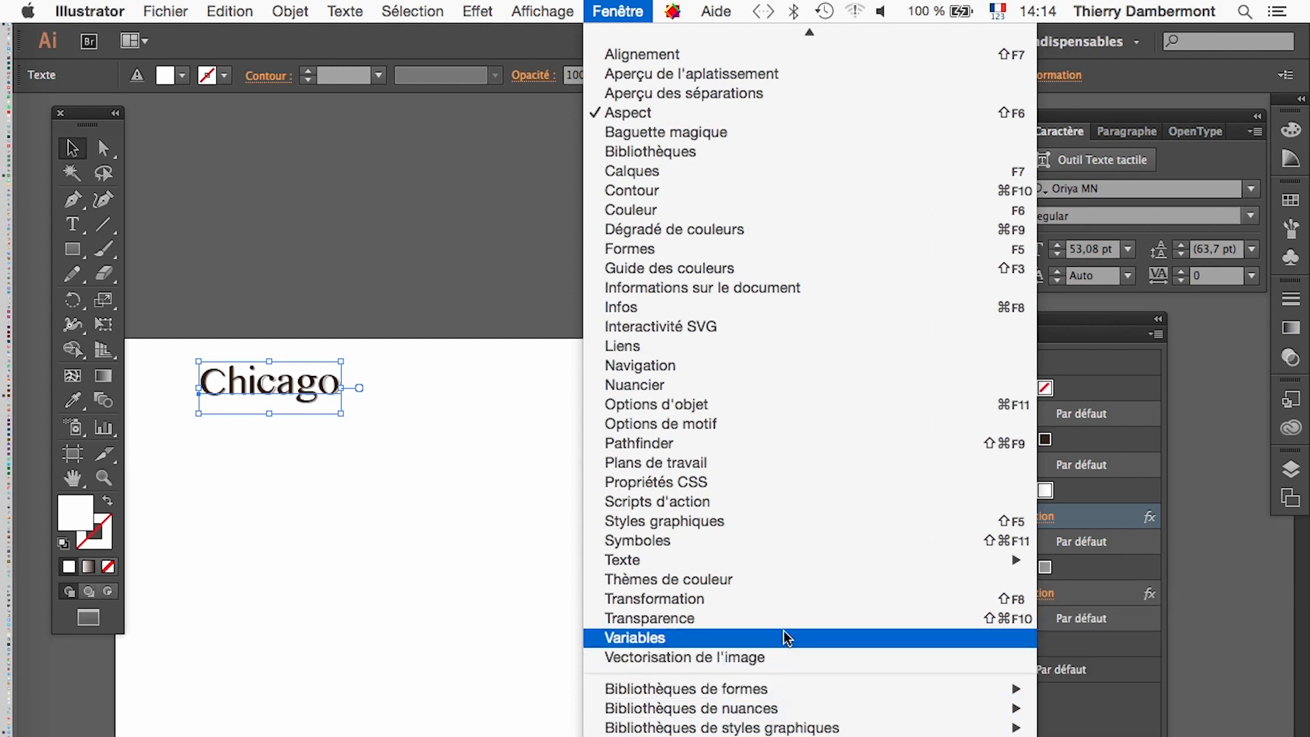
left_click(783, 525)
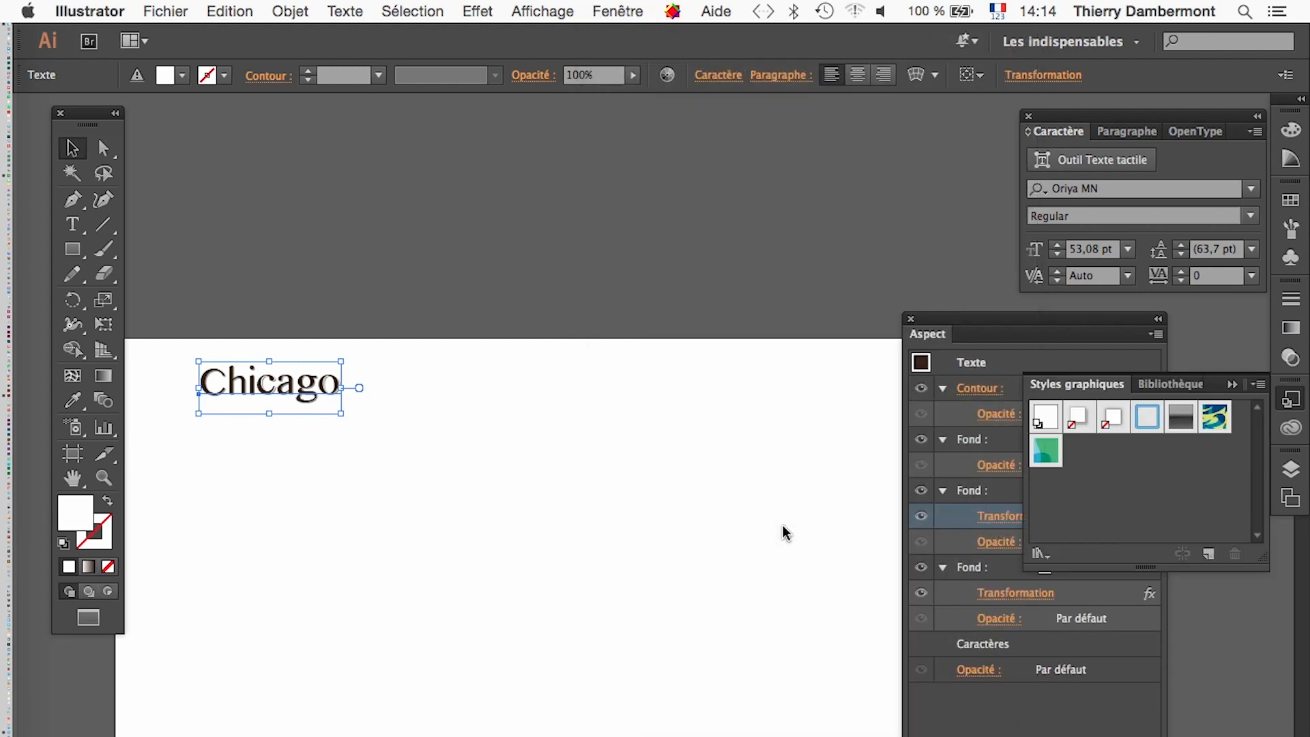
left_click_drag(1117, 380, 550, 295)
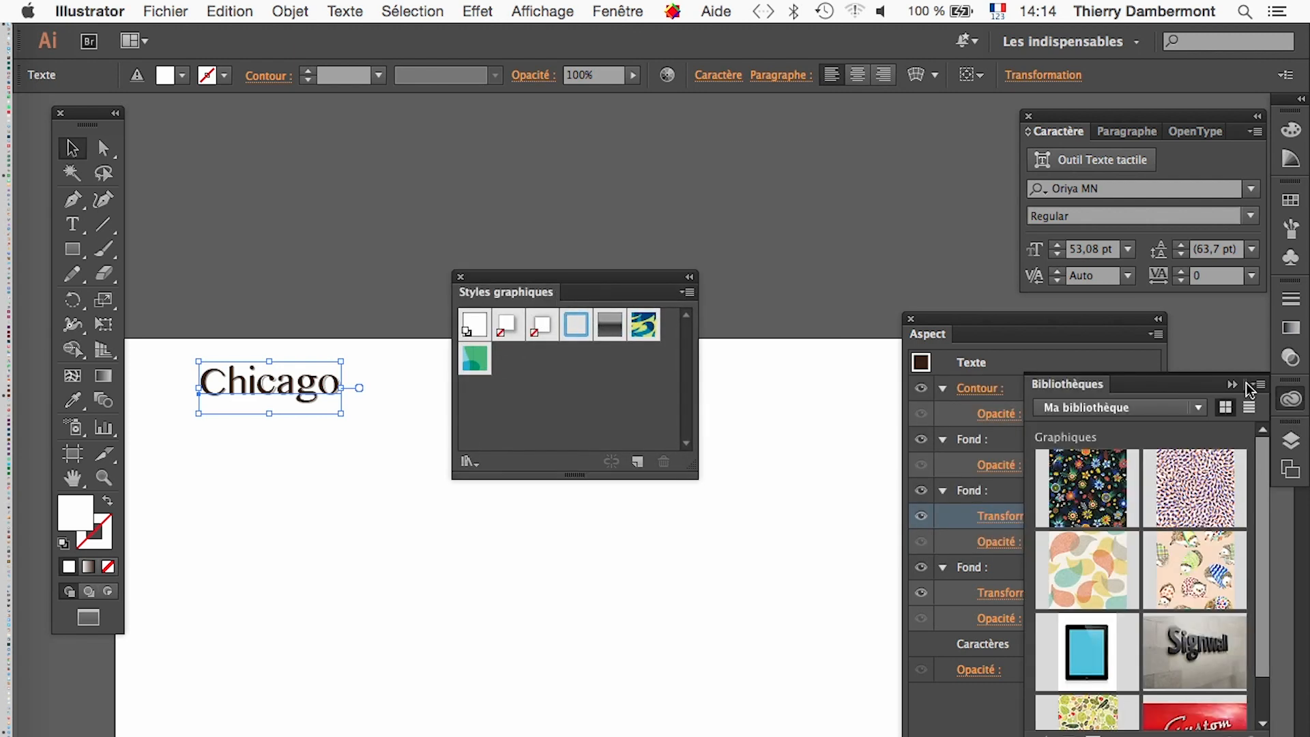
left_click(1232, 384)
left_click_drag(689, 466, 749, 614)
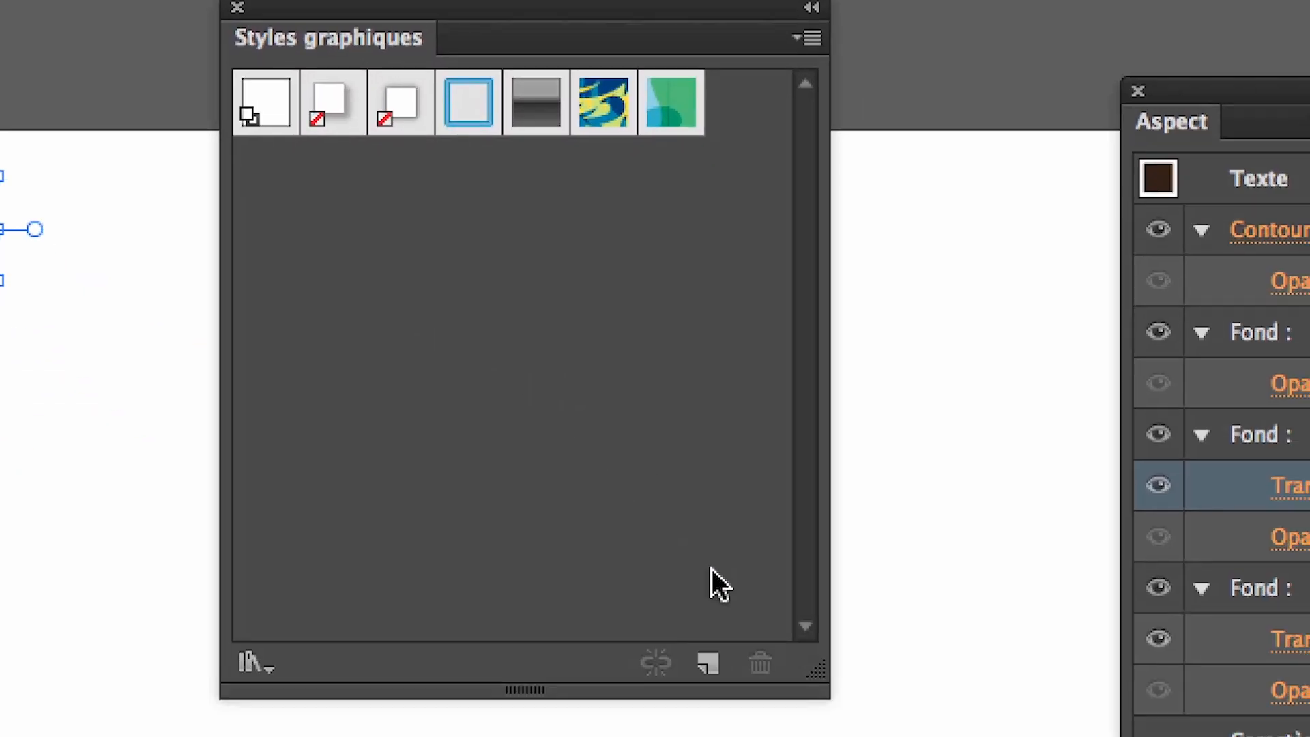
Save the "Chicago" text's appearance as a new graphic style named "effet ombre grise sur texte avec inter-blanc"
left_click(708, 663)
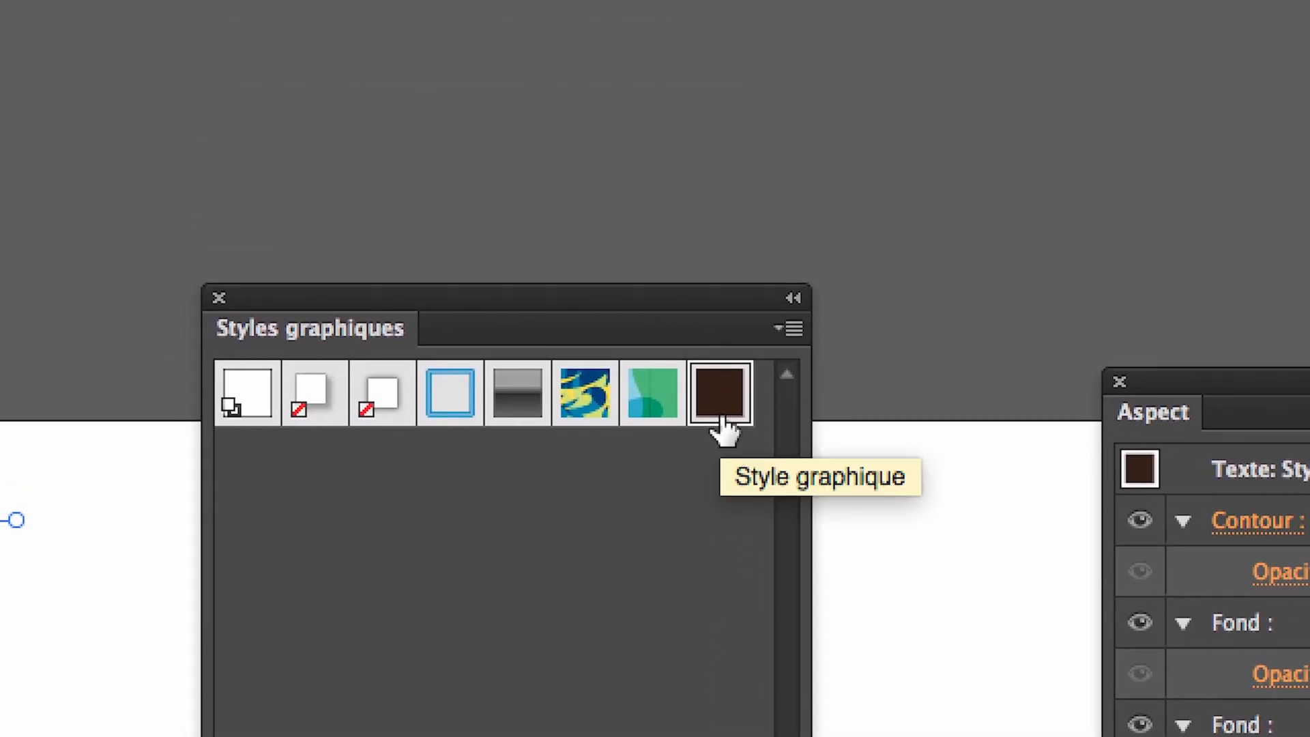
double_click(721, 417)
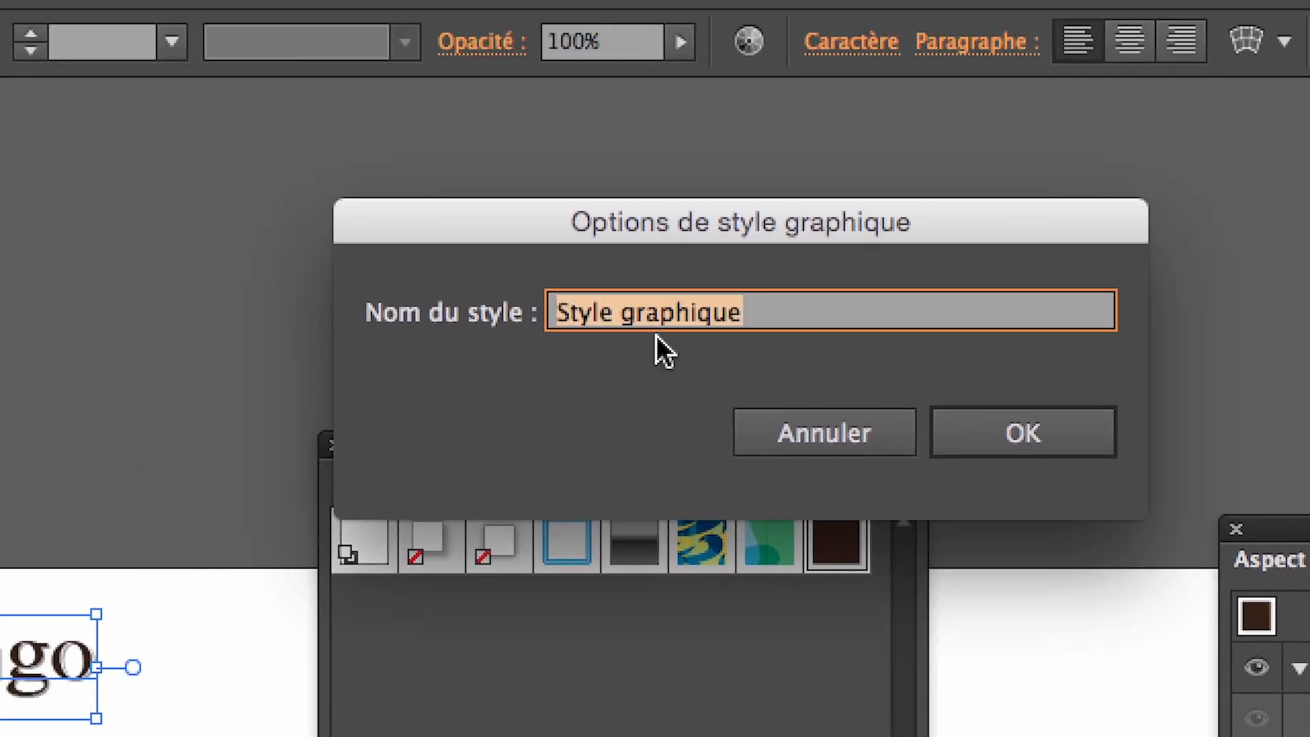
type("effet ")
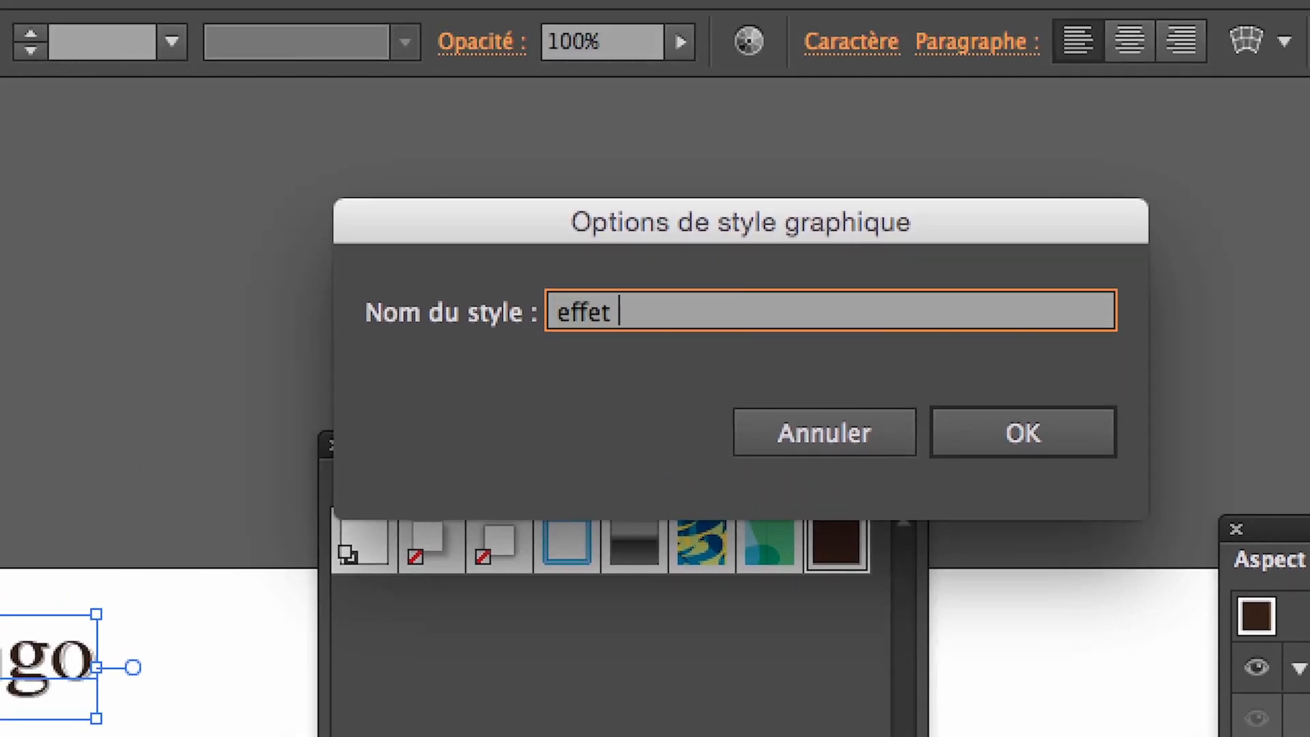
type("ombre grise")
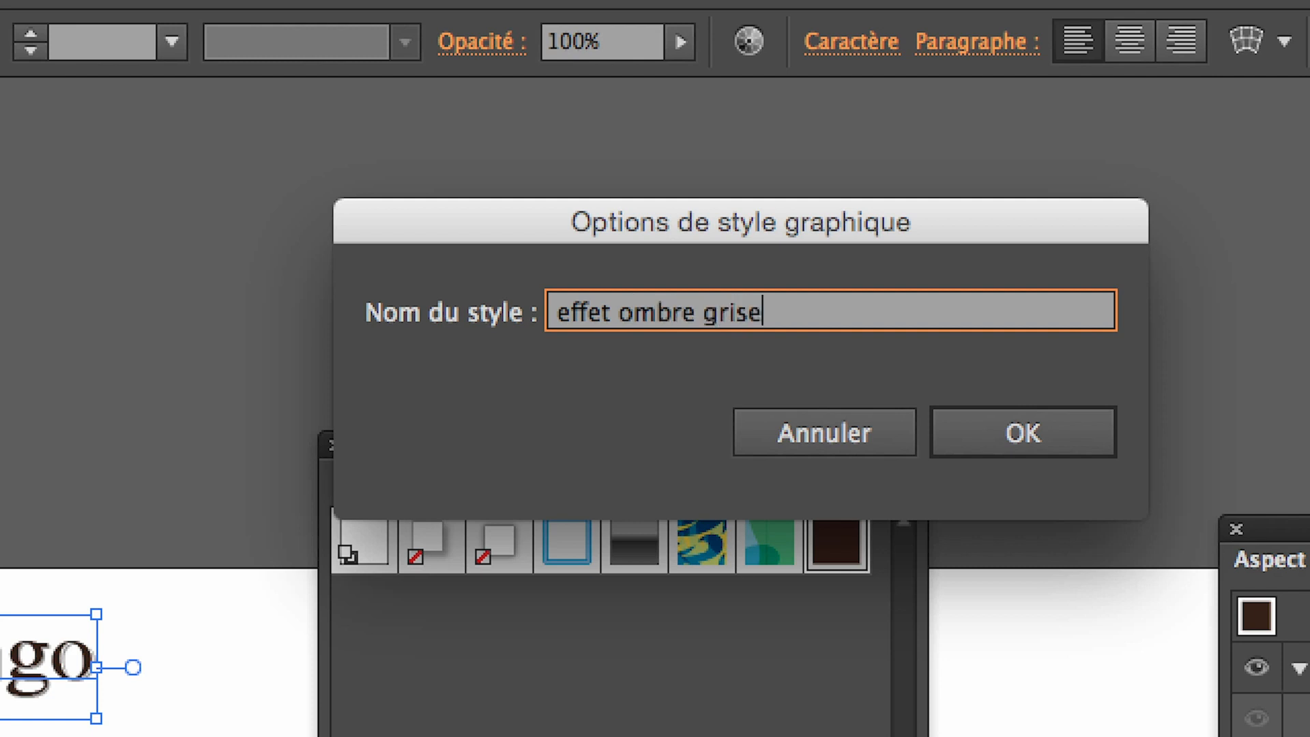
type(" sur texte avec")
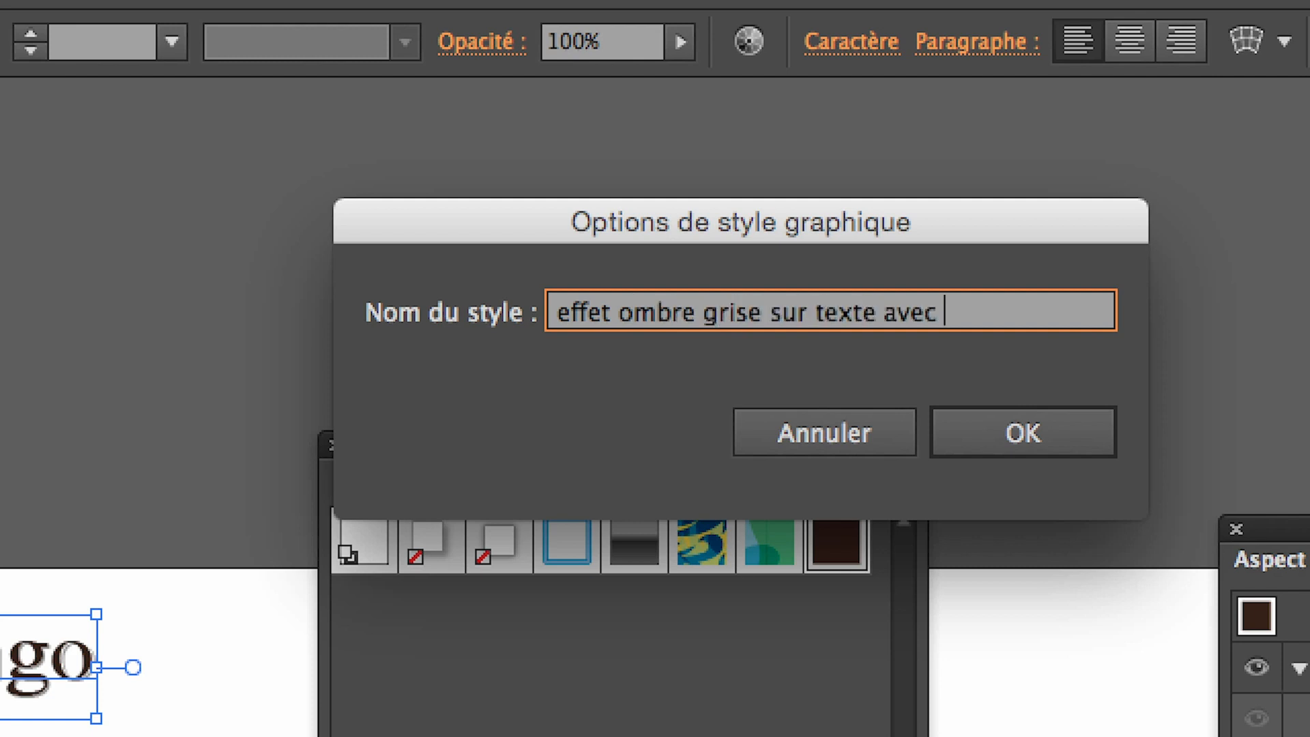
type(" inter-bland")
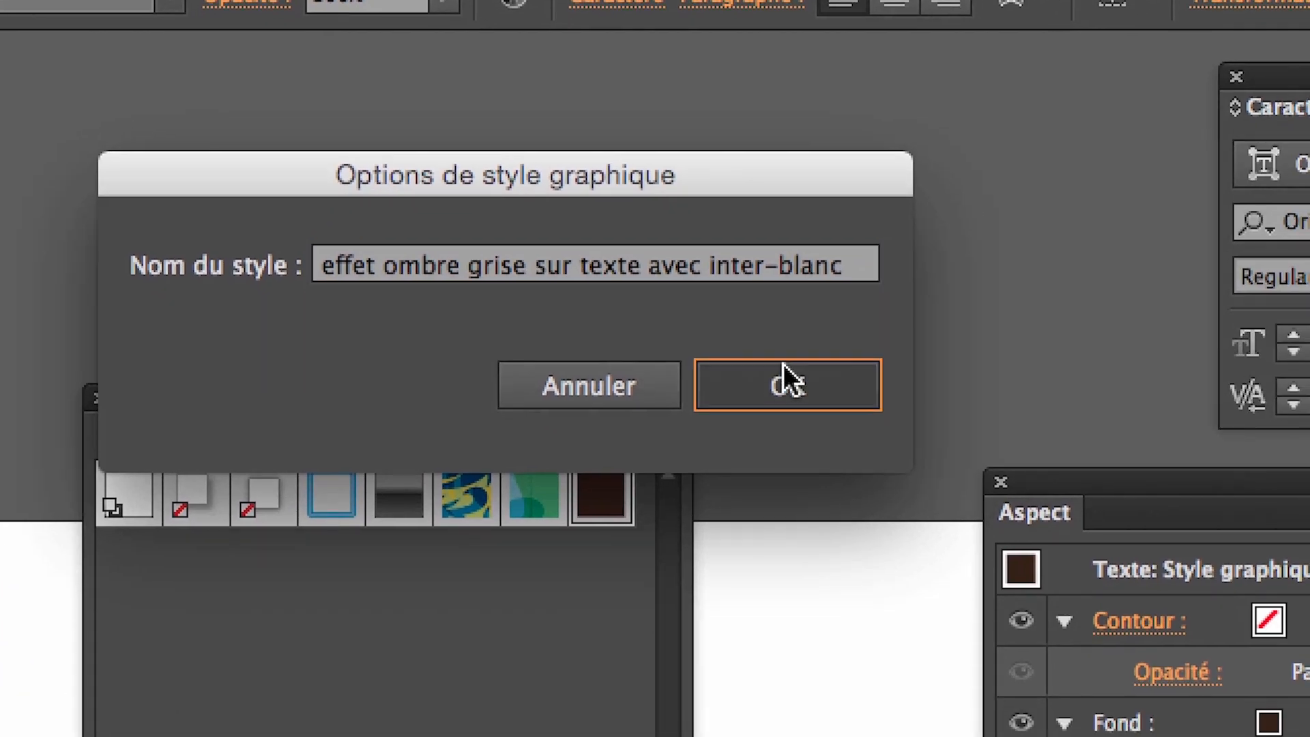
left_click(1020, 430)
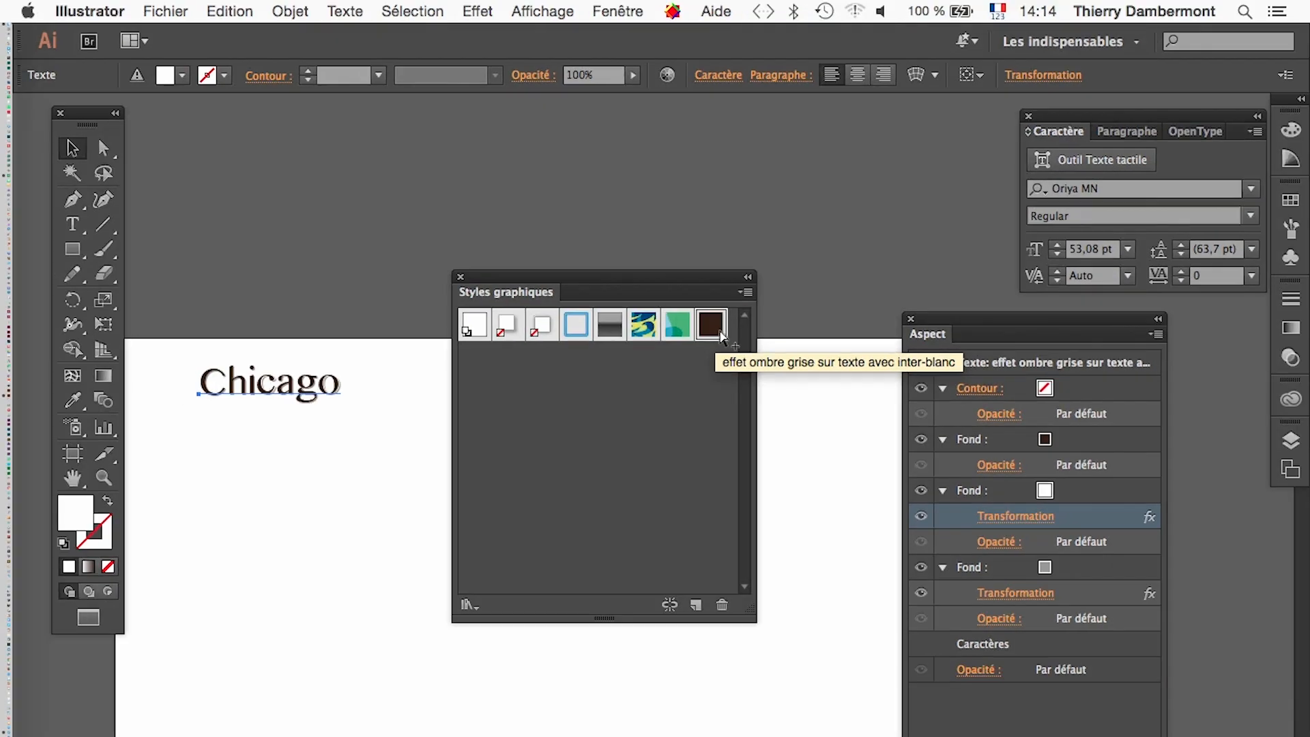
Move the Graphic Styles panel up, clear of the "Chicago" text
left_click_drag(564, 280, 839, 168)
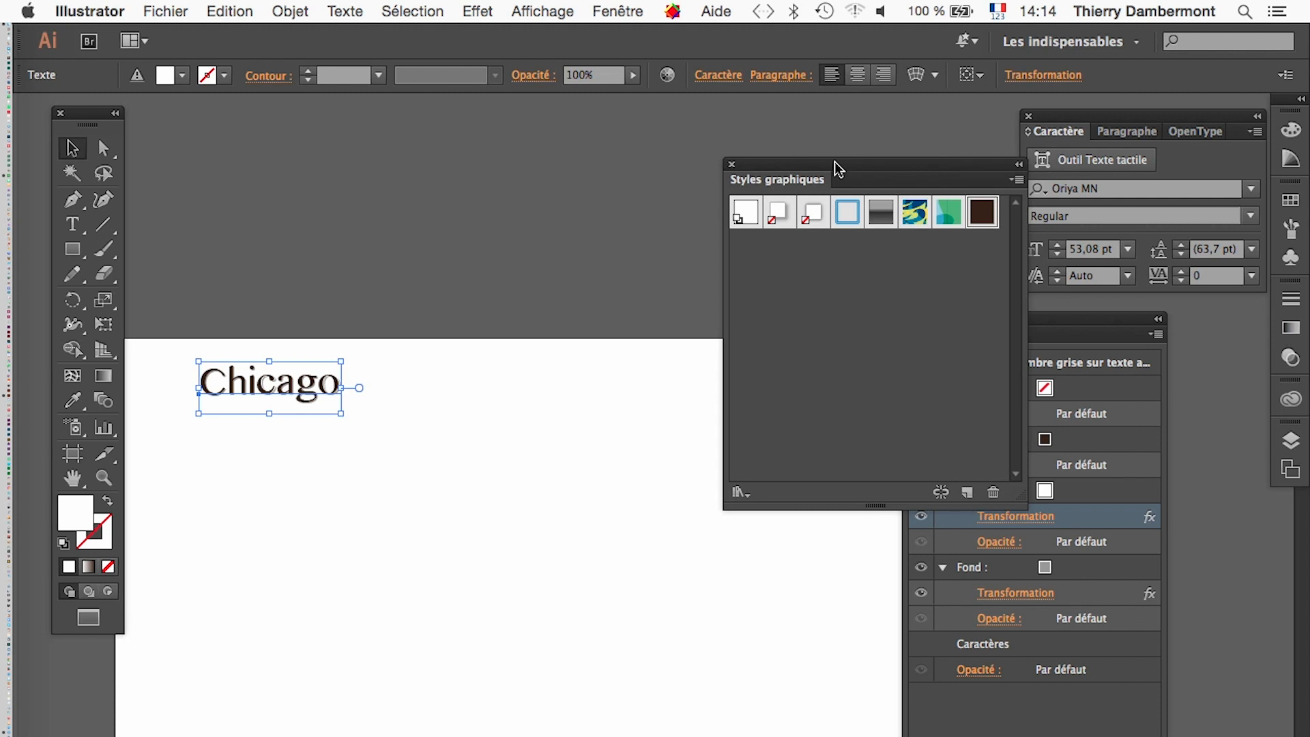
left_click_drag(841, 168, 658, 130)
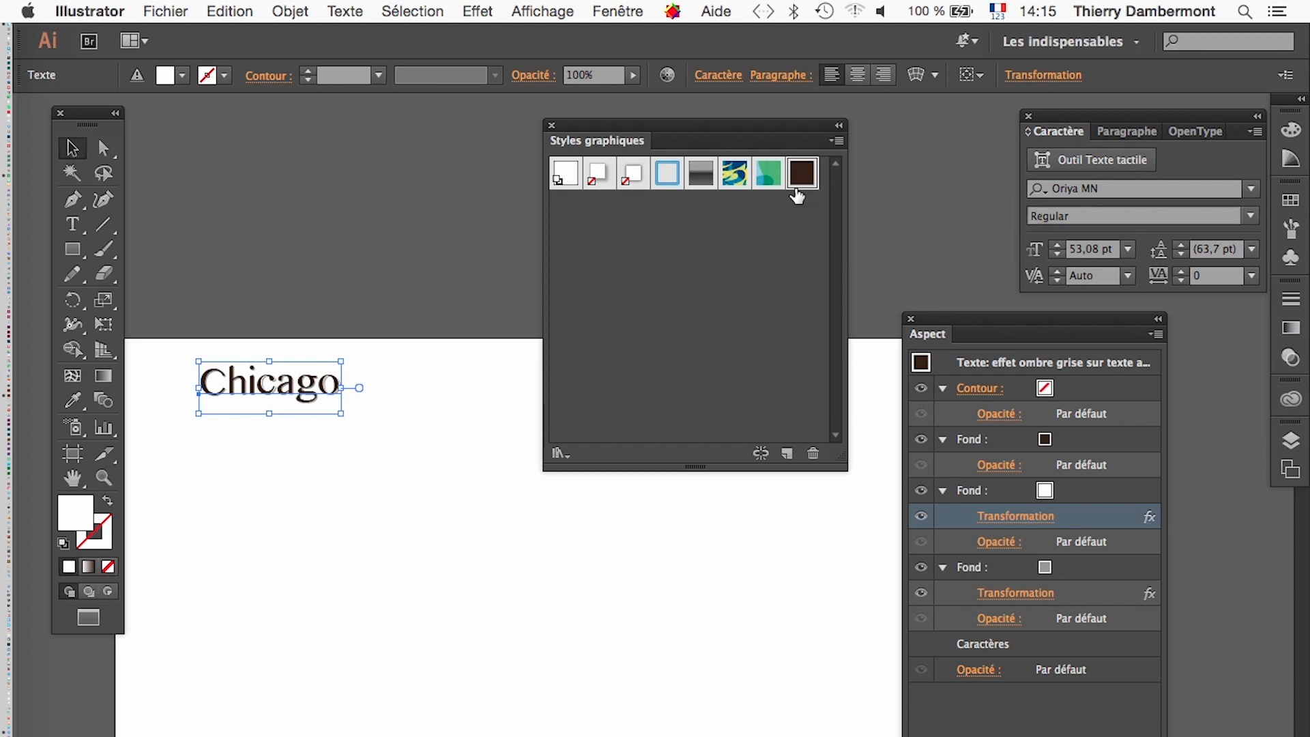
left_click_drag(602, 125, 712, 133)
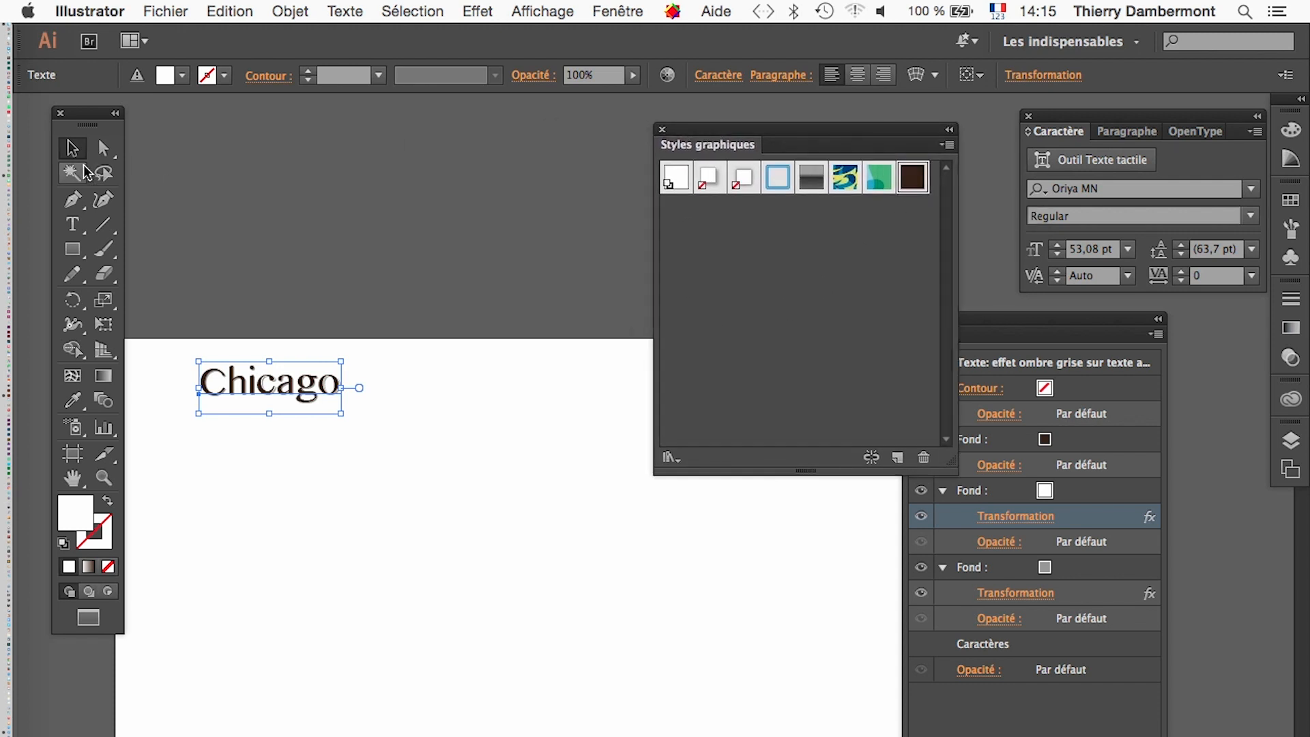
Add a new point text reading "New-York" on the artboard below the "Chicago" text
left_click(373, 239)
scroll(563, 499, "down", 1)
left_click_drag(385, 472, 317, 411)
key("t")
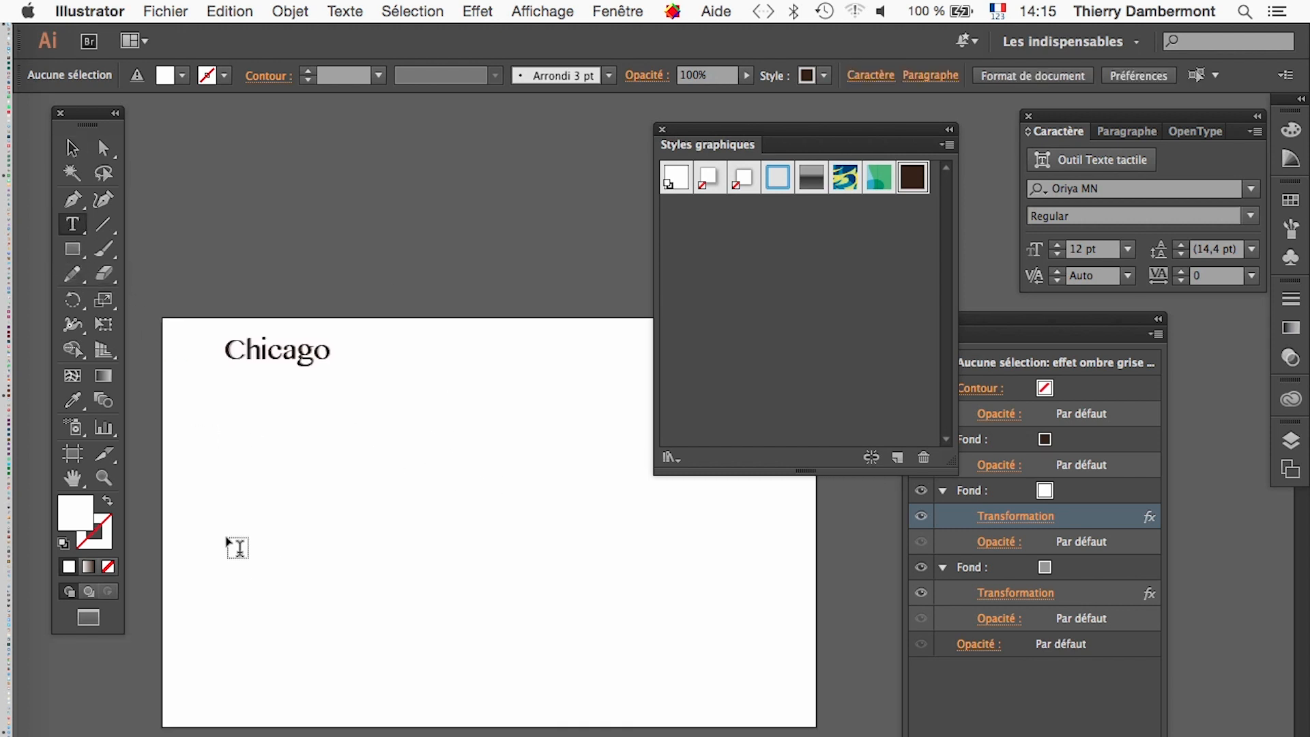
left_click(220, 492)
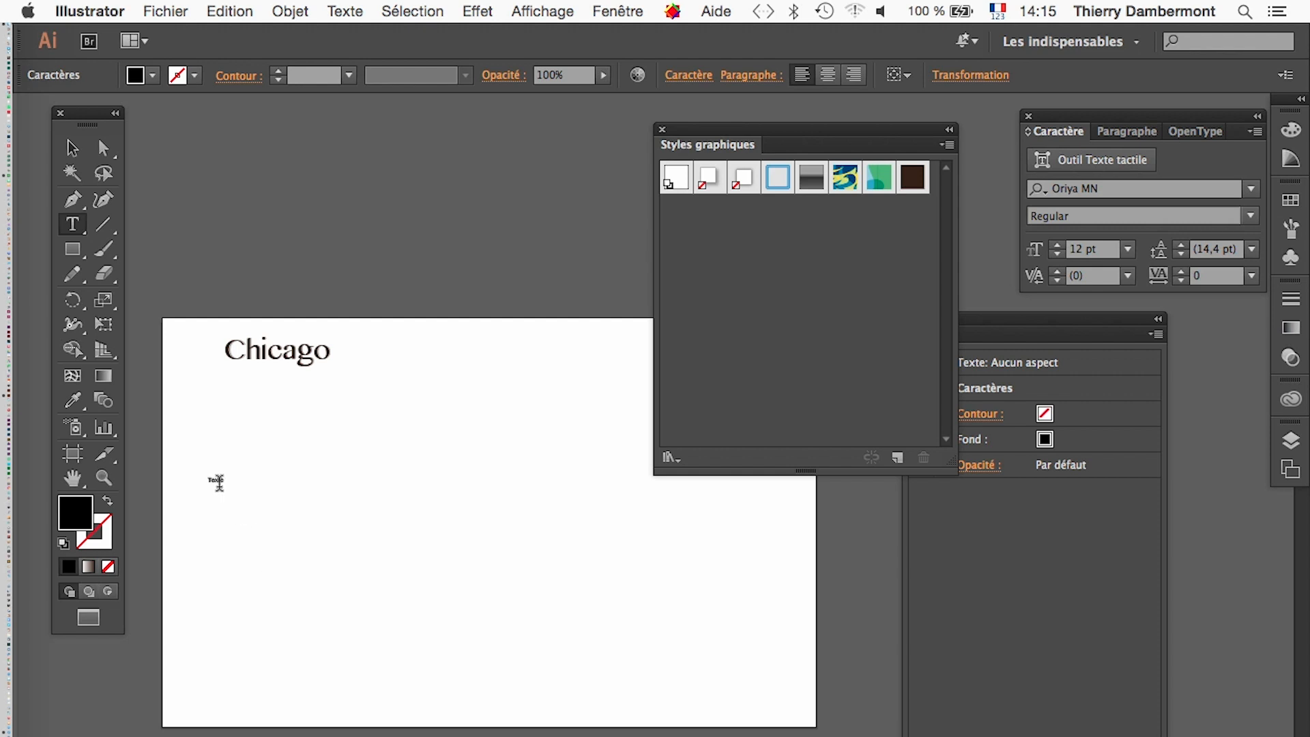
double_click(216, 480)
type("New-York")
Enlarge the "New-York" text to about 236 pt with Free Transform so it spans most of the artboard's width
left_click(103, 325)
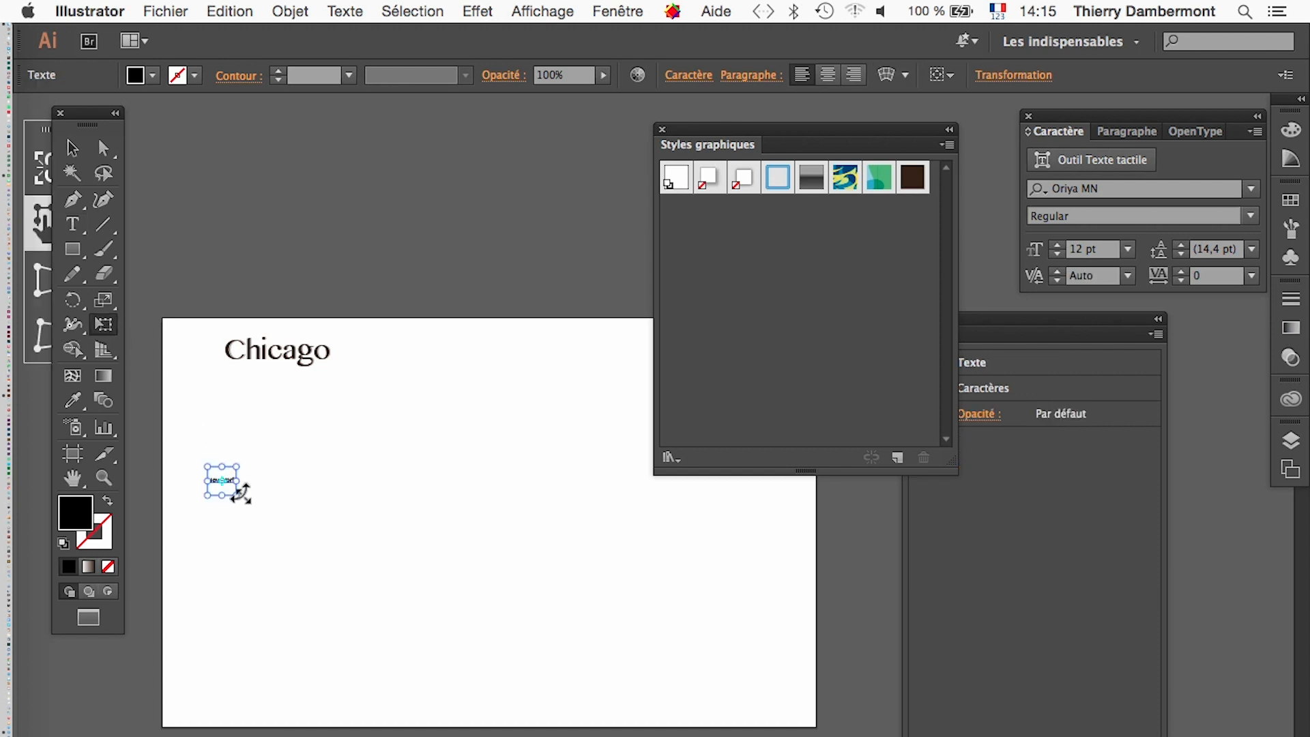
left_click_drag(235, 489, 496, 658)
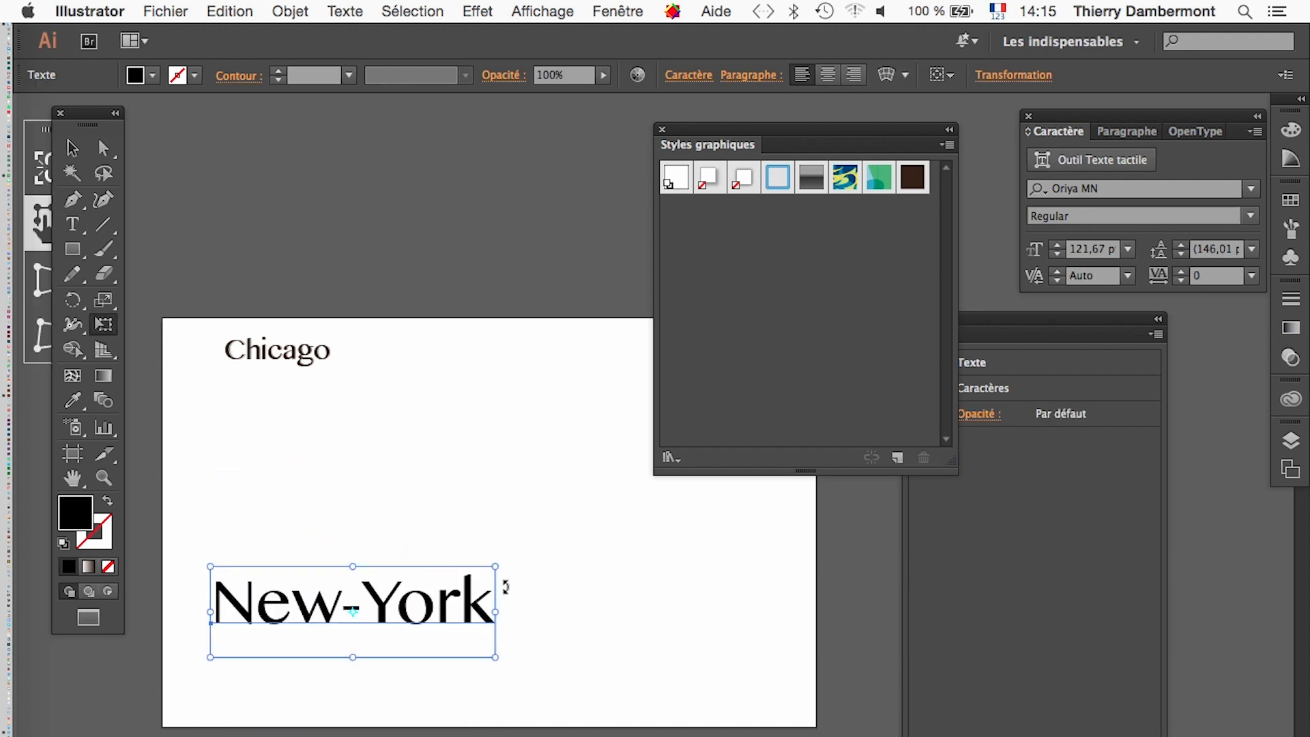
left_click_drag(494, 564, 765, 575)
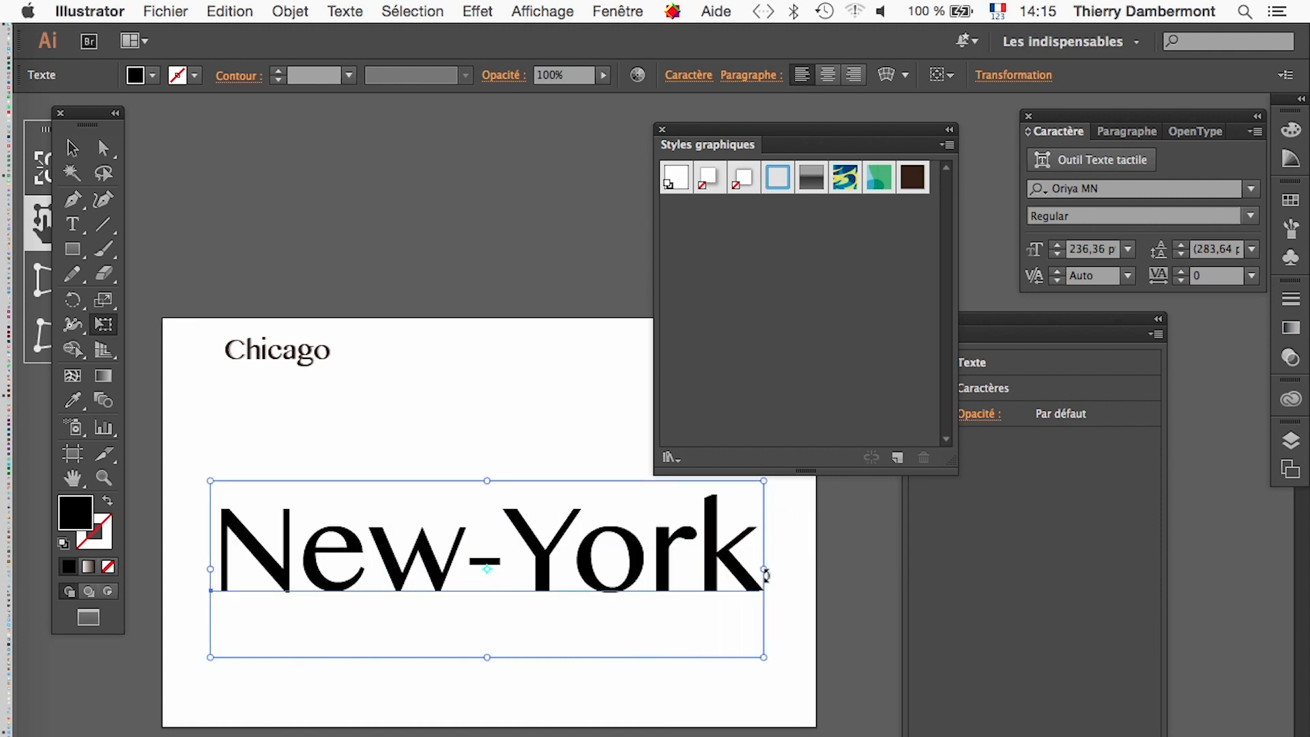
Apply the "effet ombre grise sur texte avec inter-blanc" graphic style to the "New-York" text and deselect it
left_click_drag(754, 138, 655, 96)
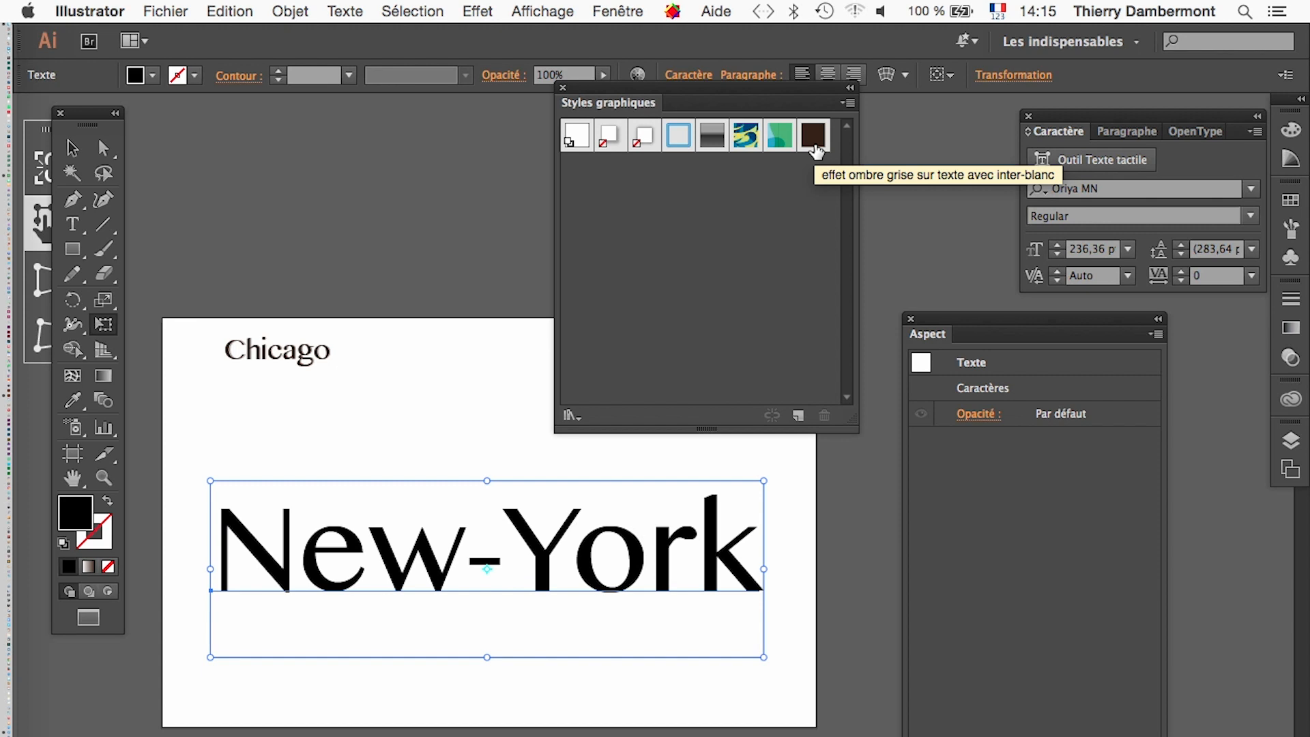
left_click(813, 137)
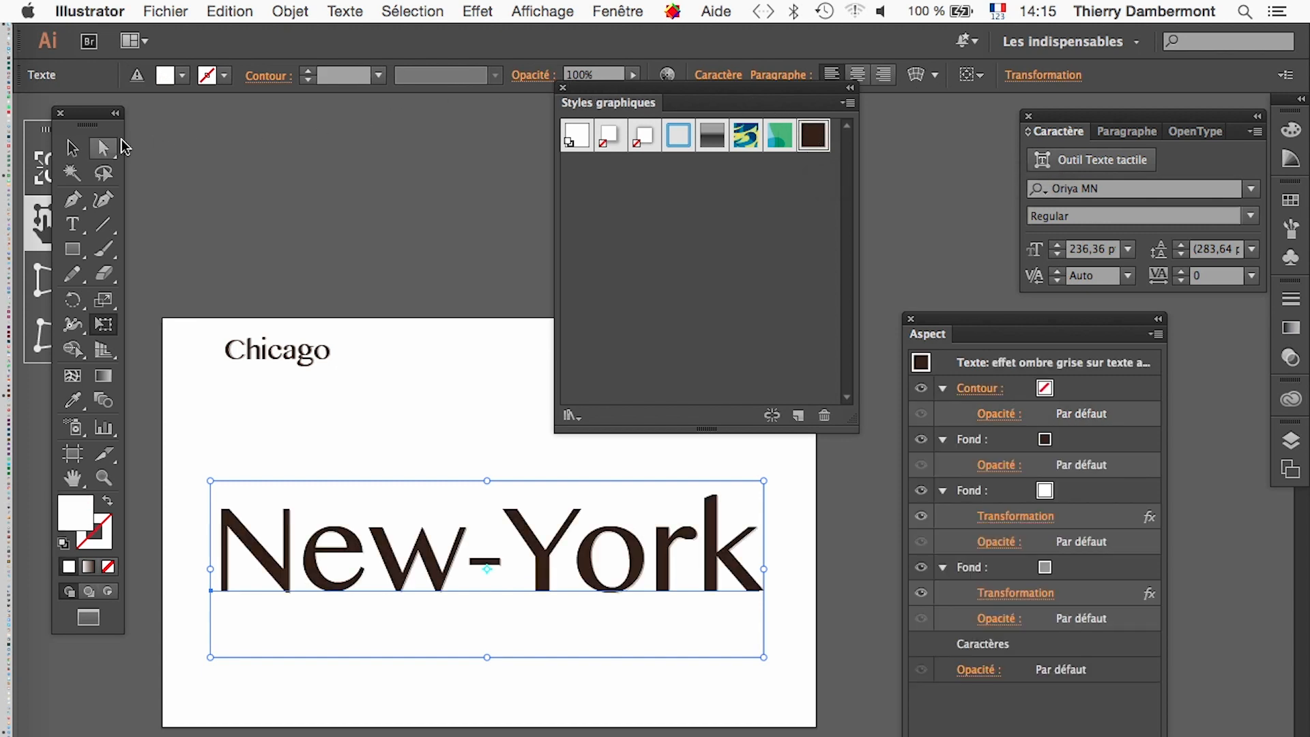
left_click(75, 150)
left_click(599, 599)
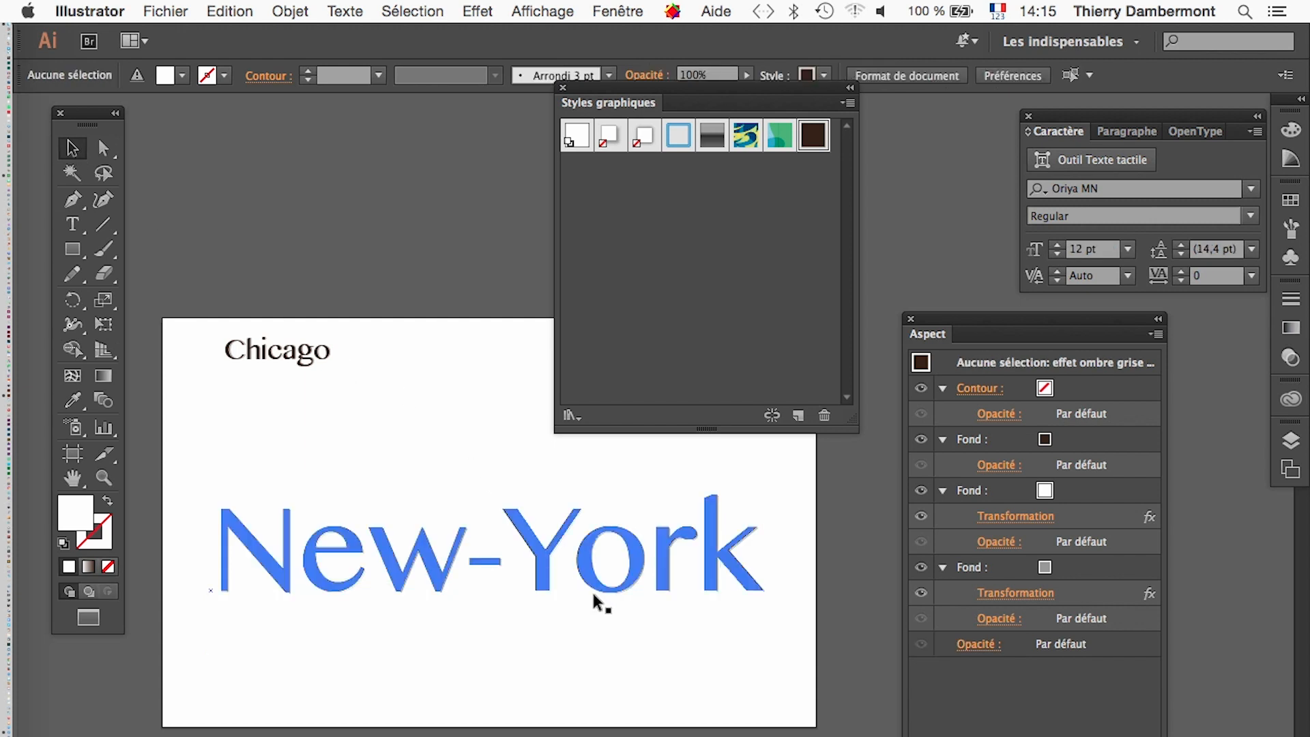
Examine the shadow offset on the "New-York" text up close and compare it with the shadow on "Chicago"
scroll(614, 607, "up", 3)
scroll(610, 607, "up", 4)
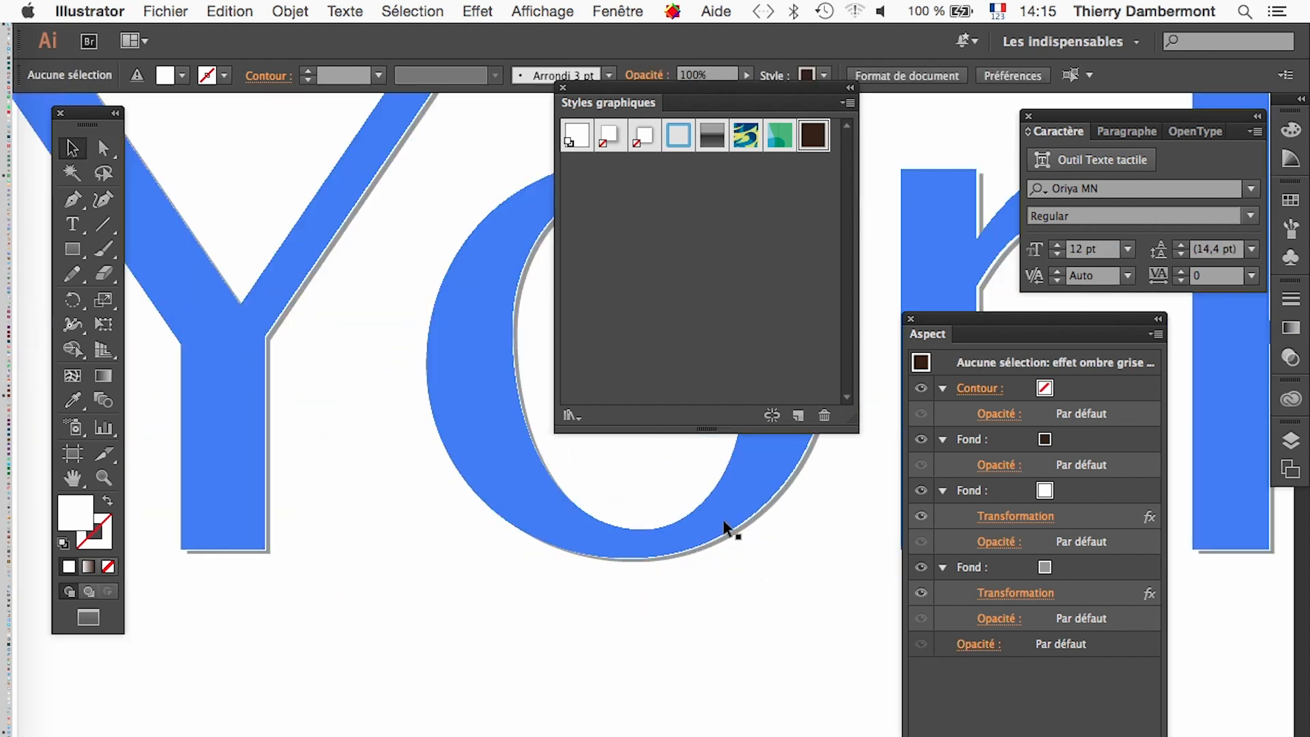
left_click(73, 478)
left_click_drag(263, 402, 625, 734)
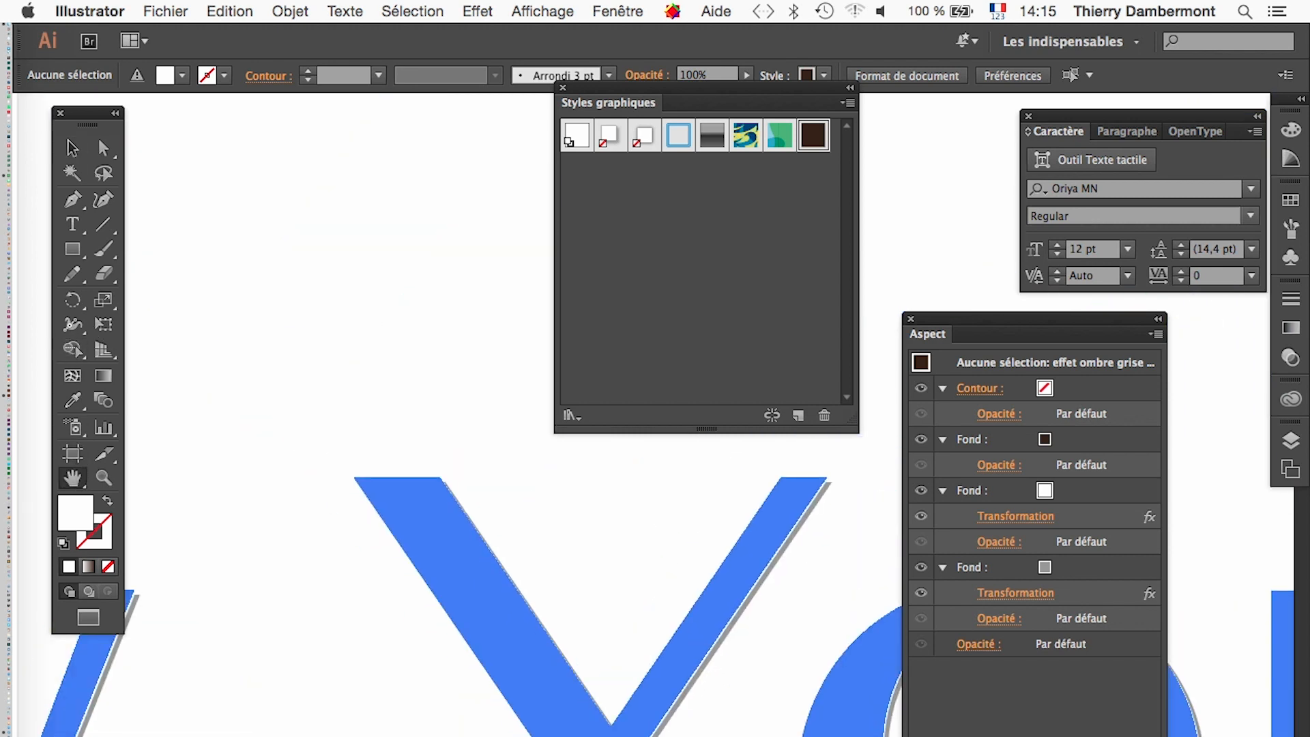
left_click_drag(471, 448, 750, 734)
left_click_drag(379, 418, 682, 734)
left_click_drag(726, 327, 725, 600)
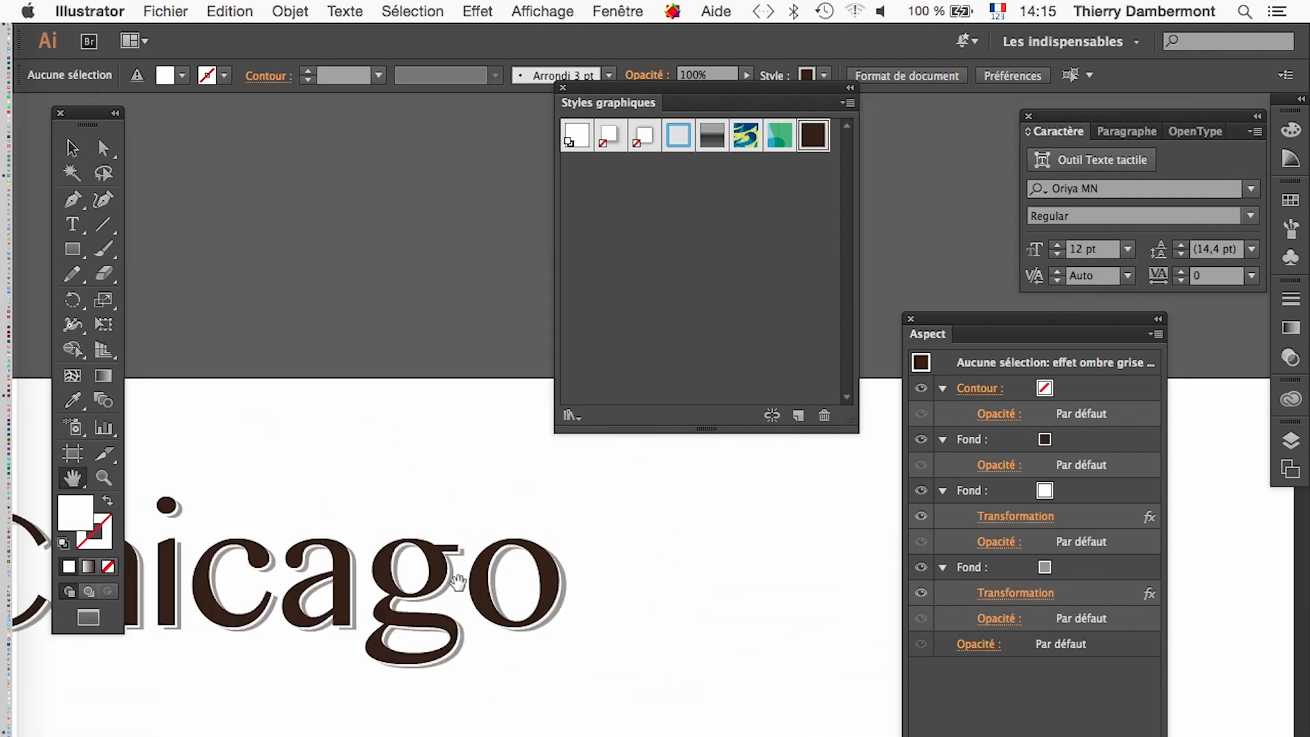
left_click_drag(620, 676, 228, 169)
left_click_drag(443, 579, 155, 193)
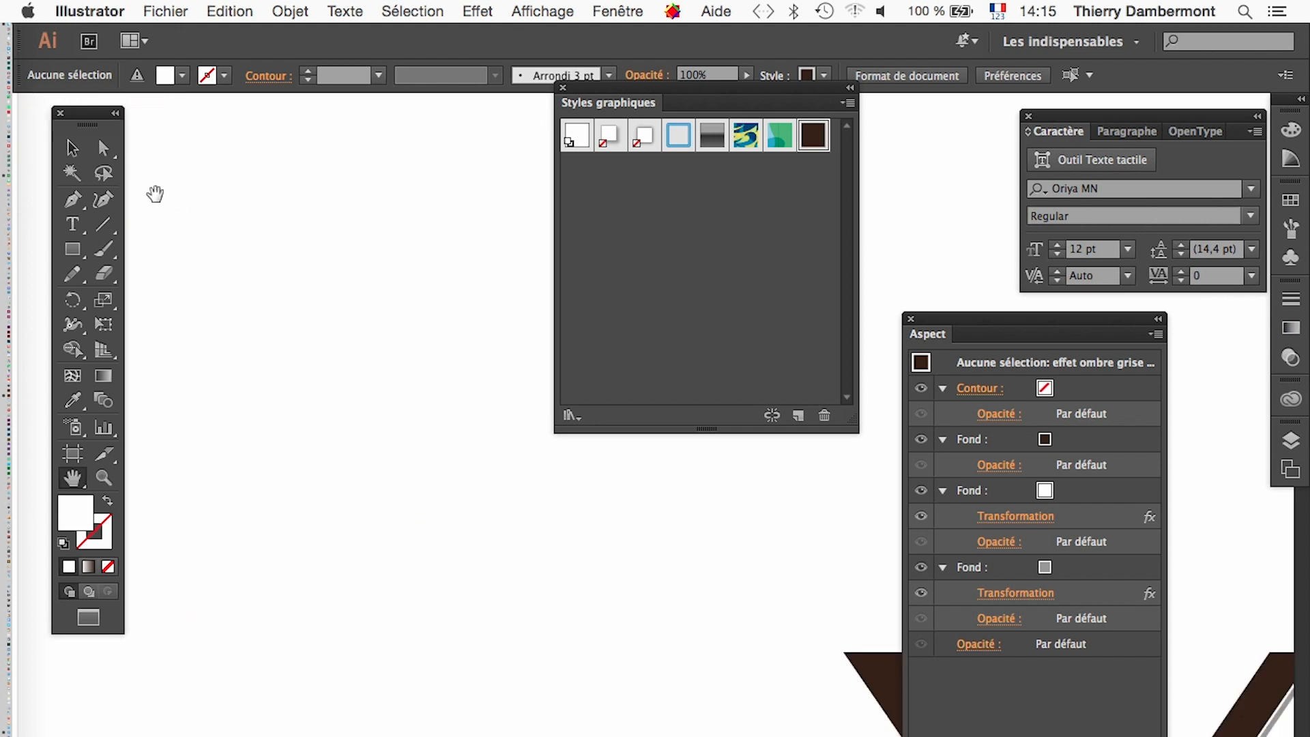
Delete the enlarged "New-York" text from the artboard
left_click_drag(477, 559, 138, 139)
left_click_drag(439, 595, 332, 438)
scroll(409, 607, "down", 5)
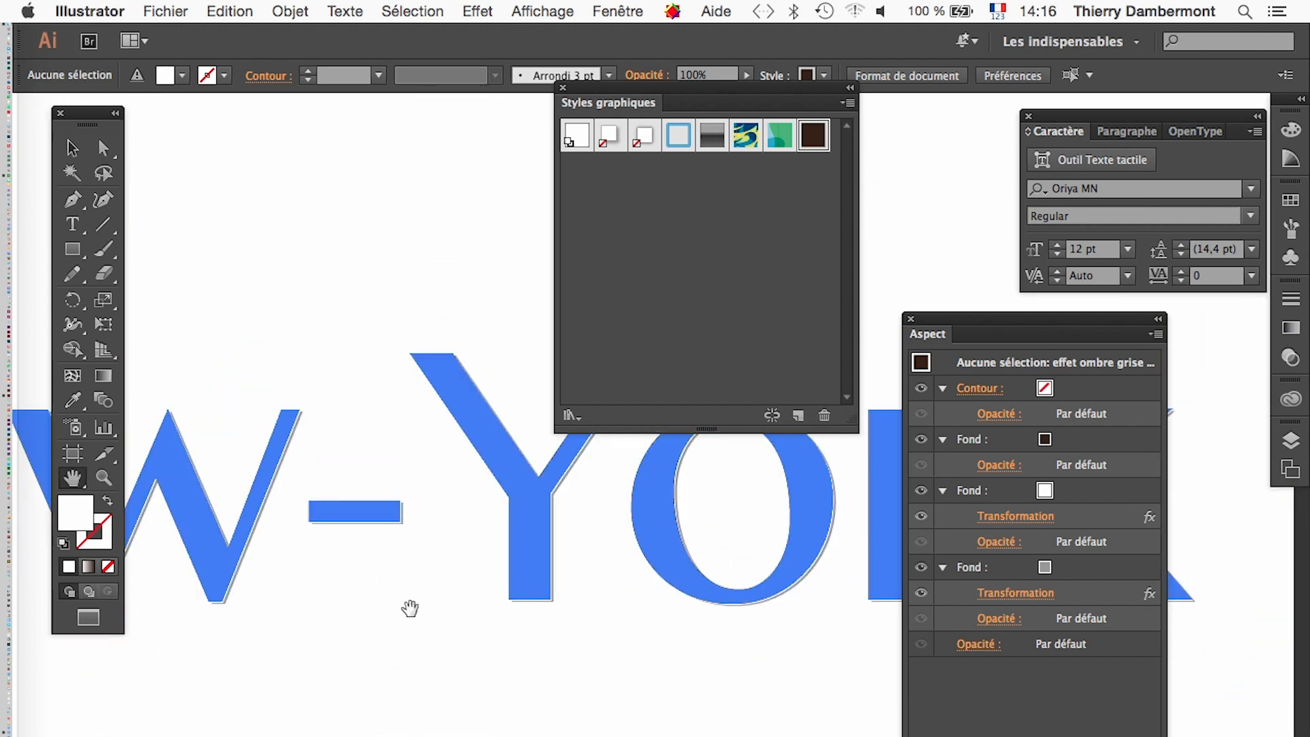
left_click_drag(389, 594, 459, 585)
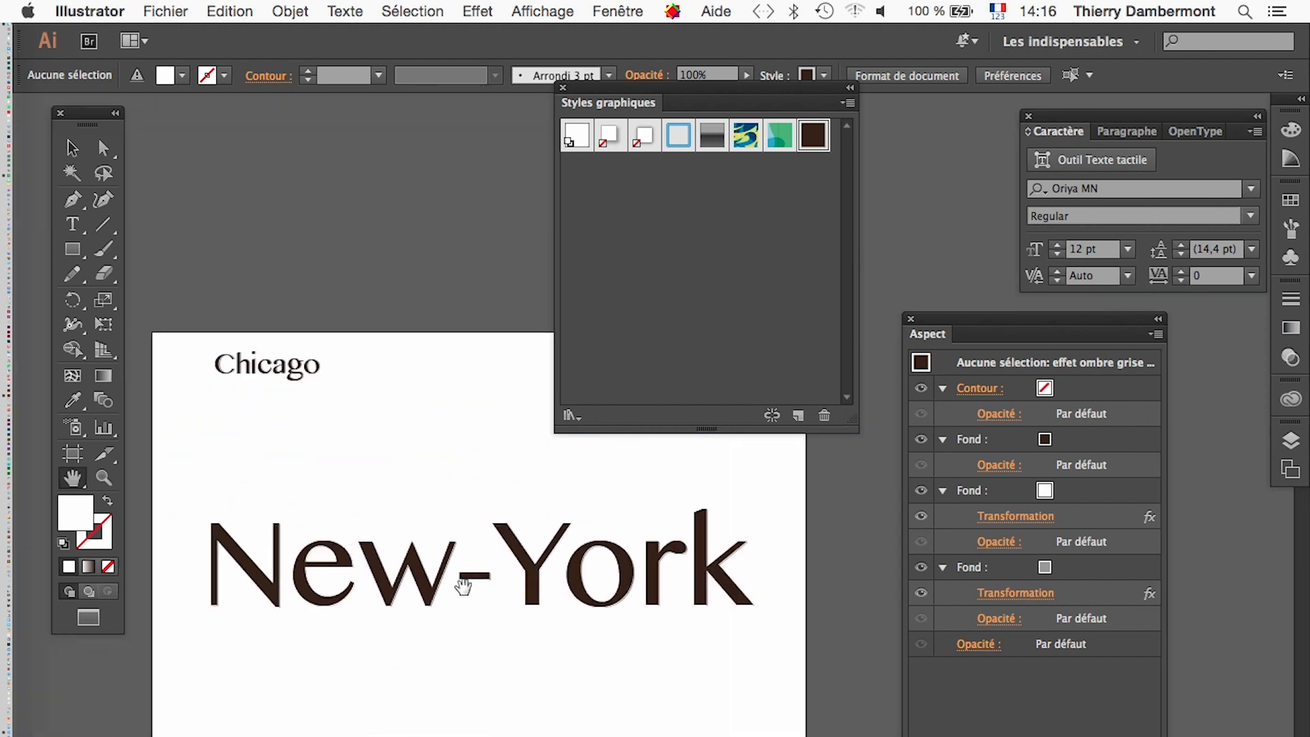
left_click(359, 606)
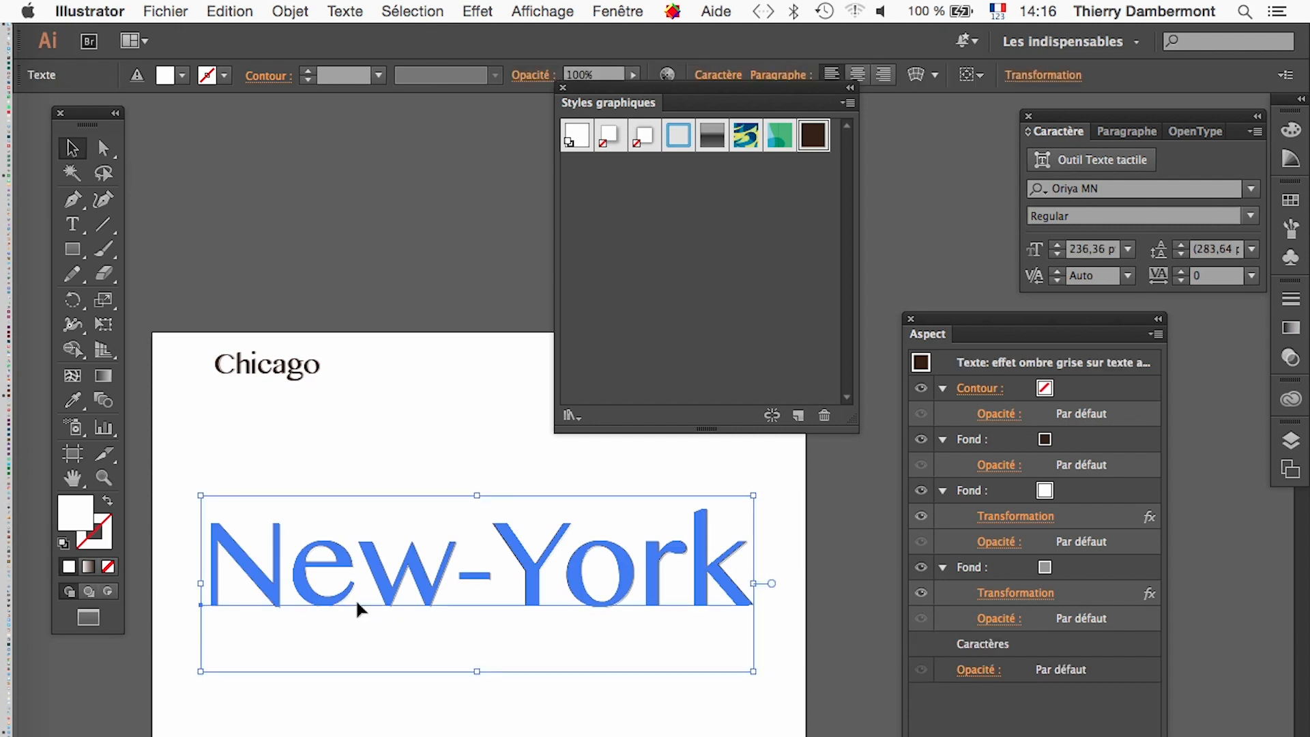
key("Delete")
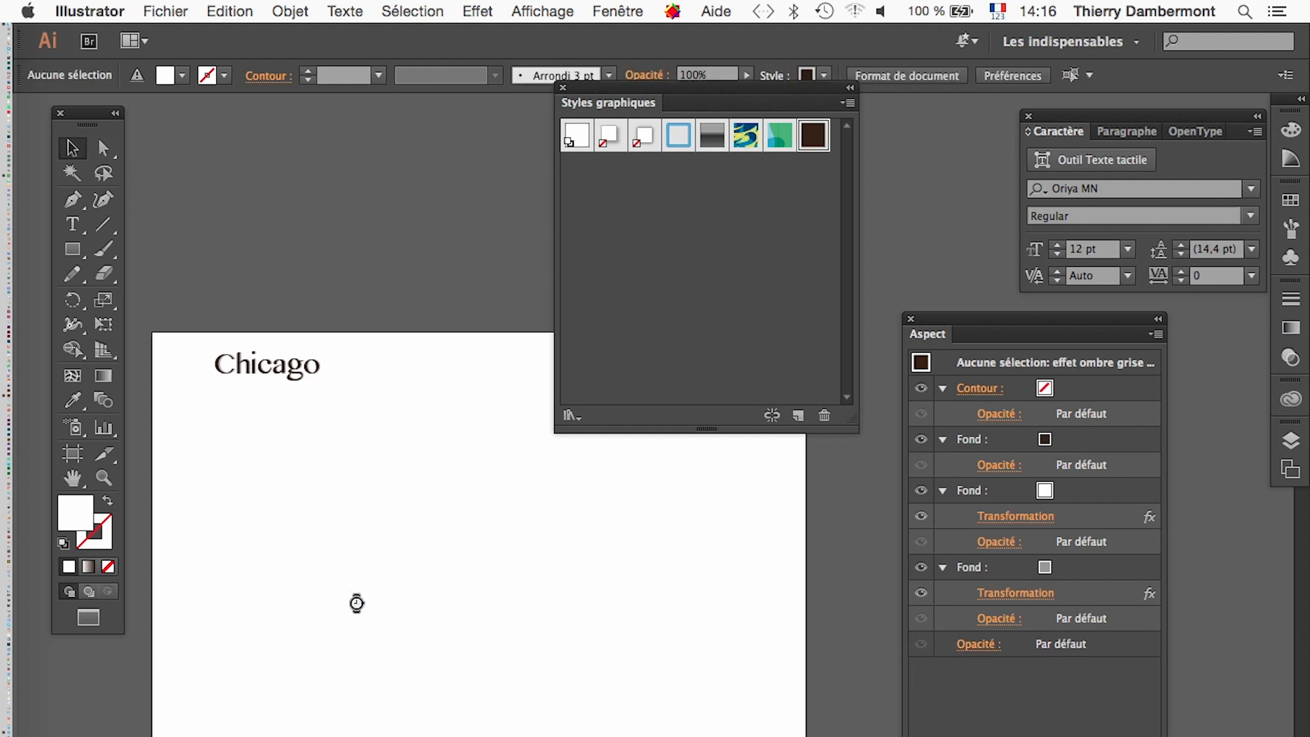
Add a new point text reading "New-York", enlarge it to about 48 pt with Free Transform and place it beside "Chicago"
left_click(73, 223)
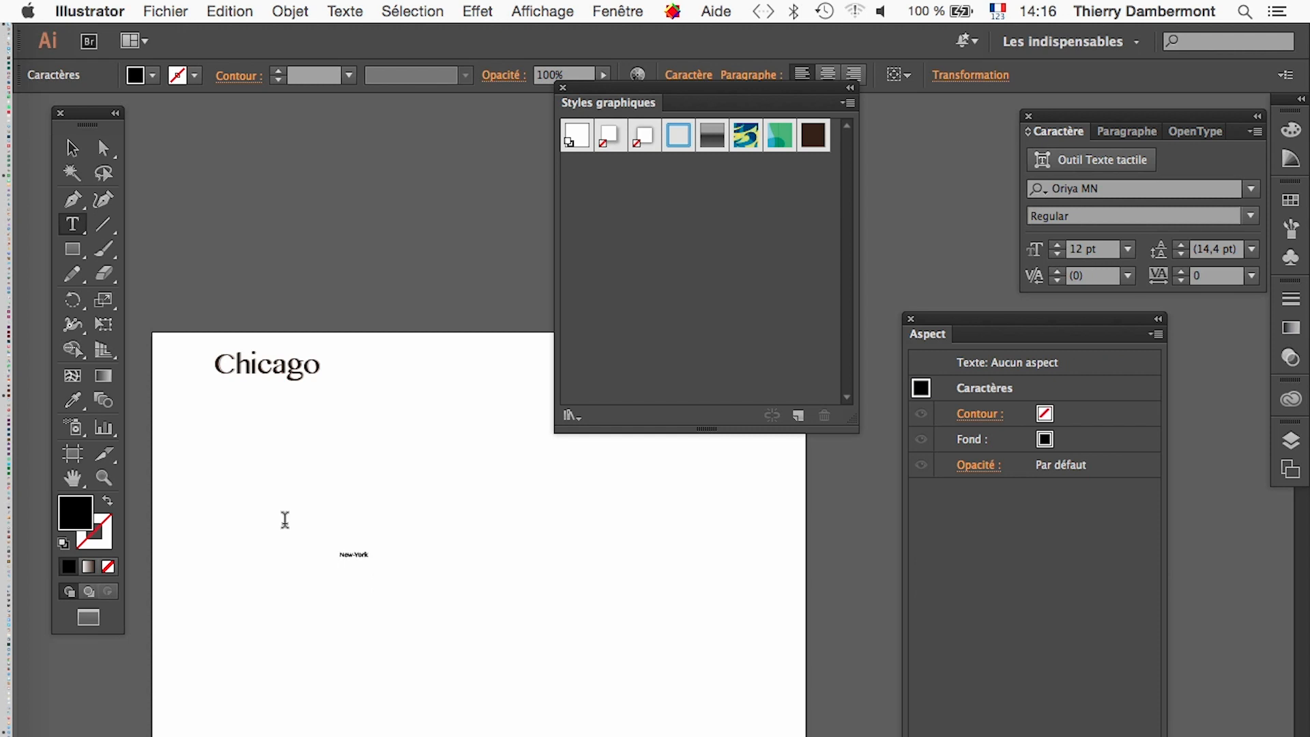
key("Escape")
key("e")
left_click_drag(368, 542, 421, 379)
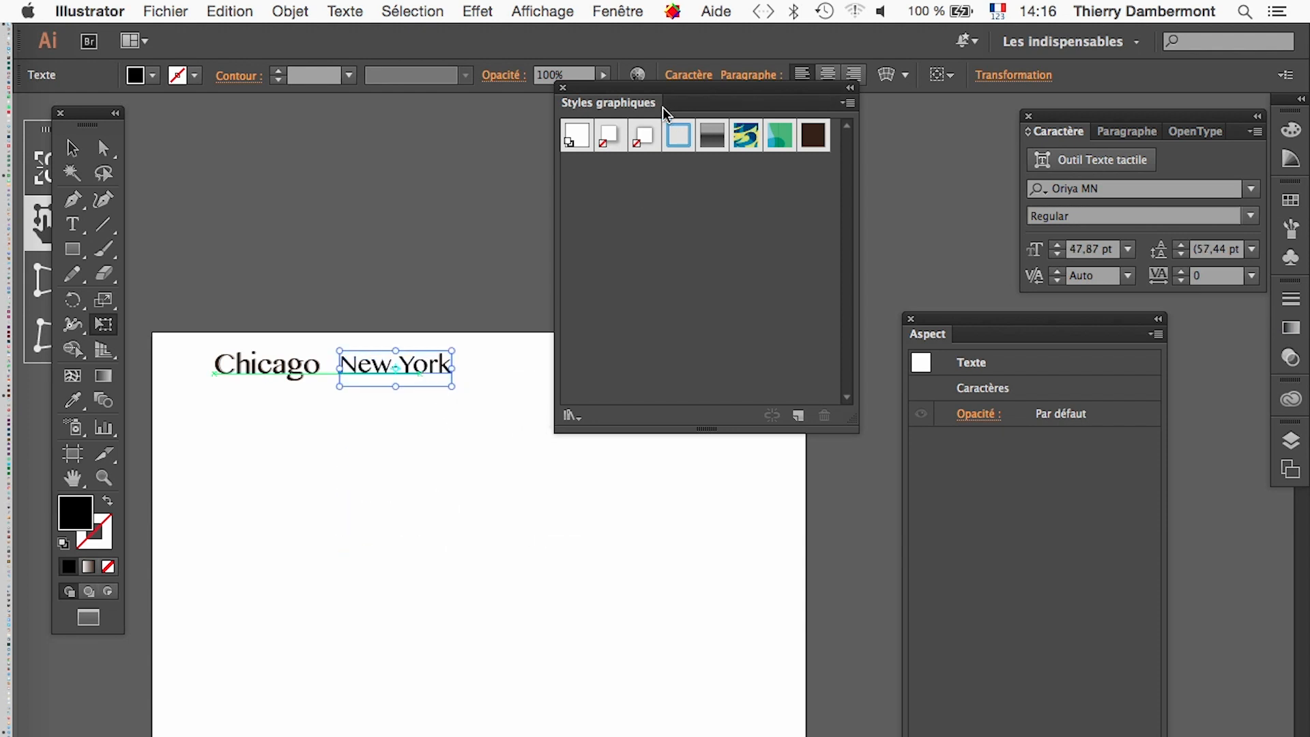
Look up the font size of the "Chicago" text in the character settings, moving the graphic styles panel out of the way
left_click_drag(660, 104, 703, 232)
scroll(345, 363, "up", 1)
scroll(345, 364, "up", 3)
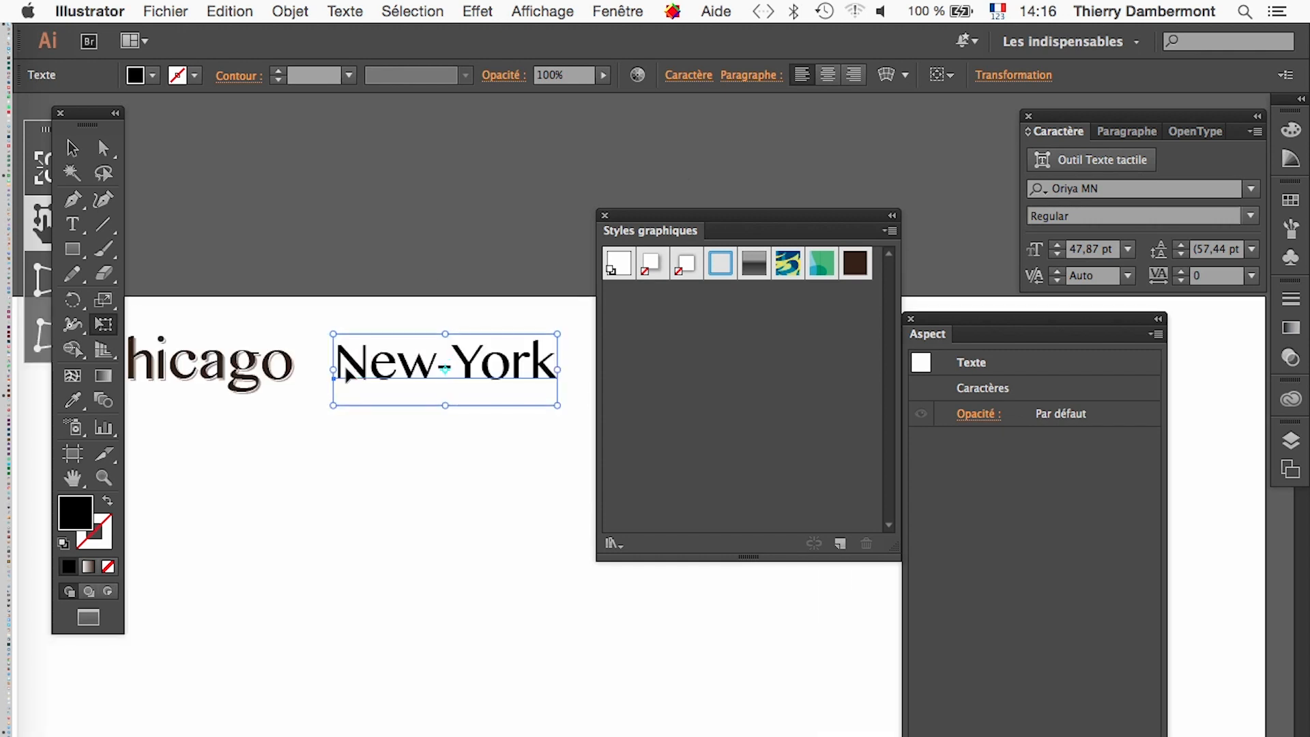
left_click(72, 224)
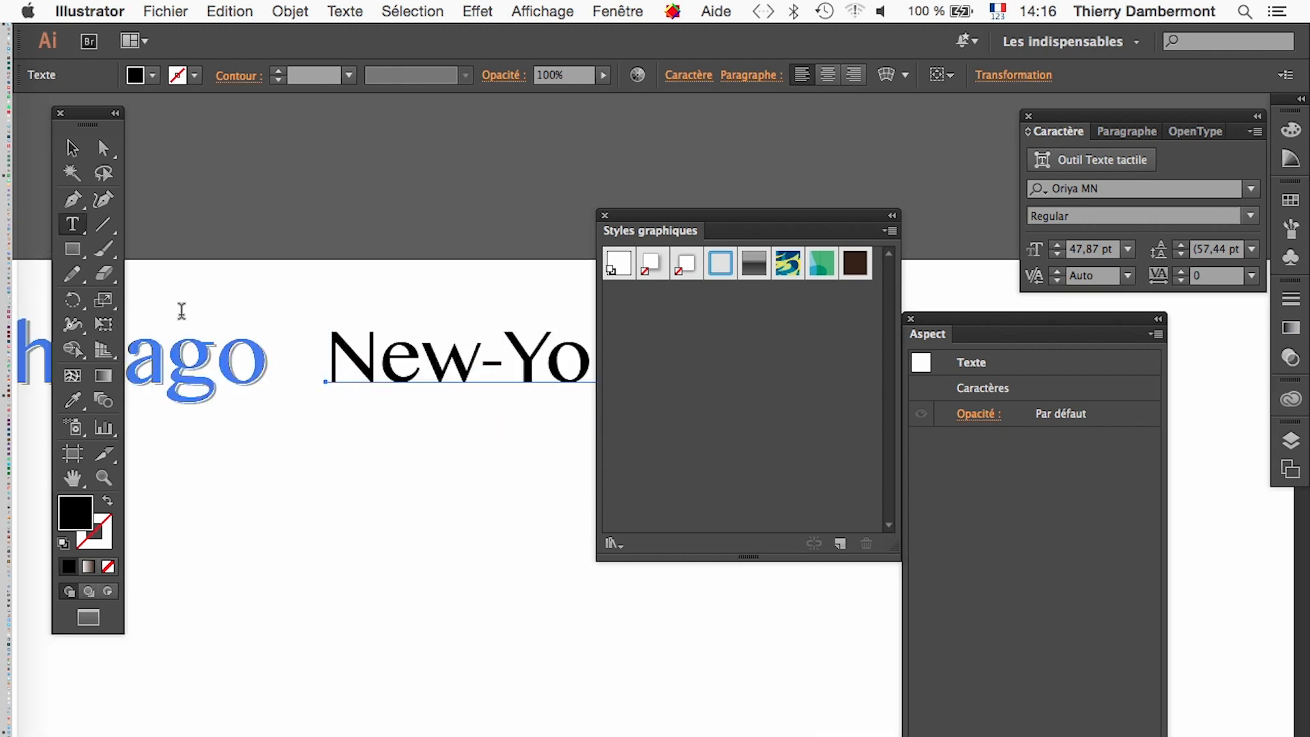
left_click_drag(167, 358, 217, 358)
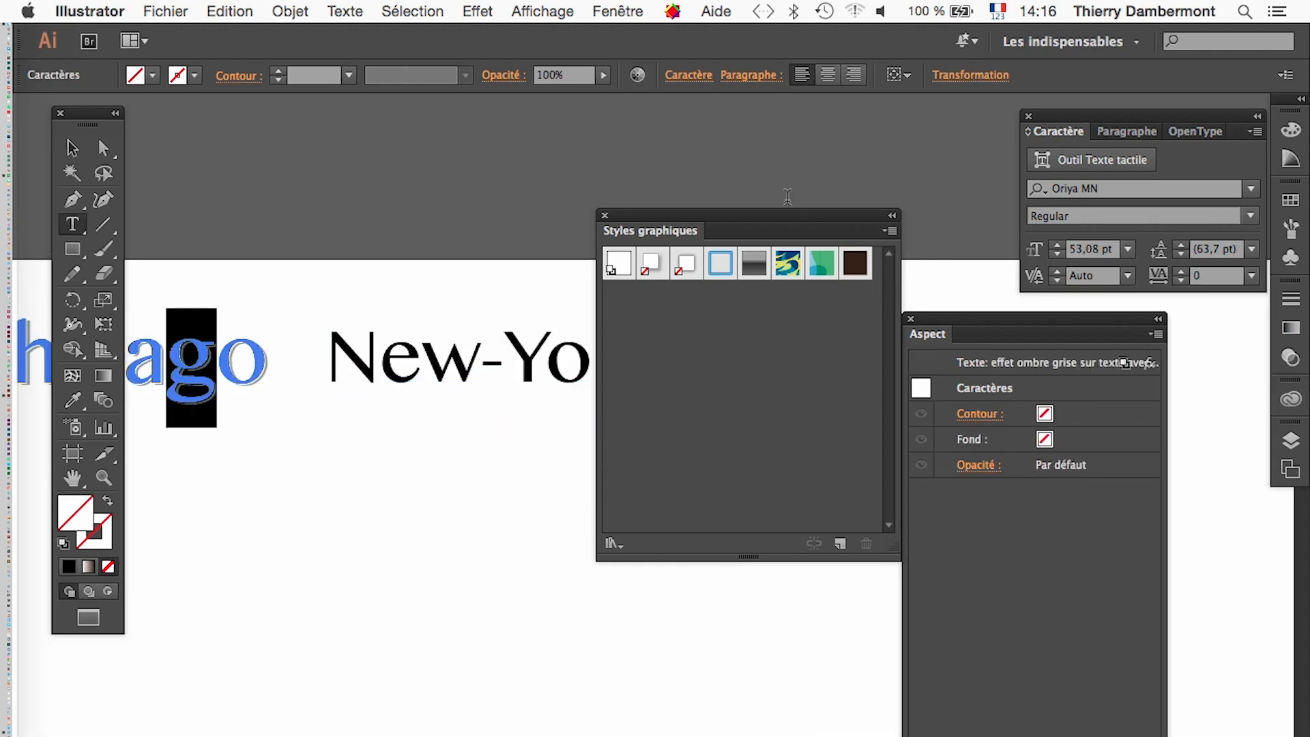
left_click_drag(783, 216, 417, 473)
left_click(617, 11)
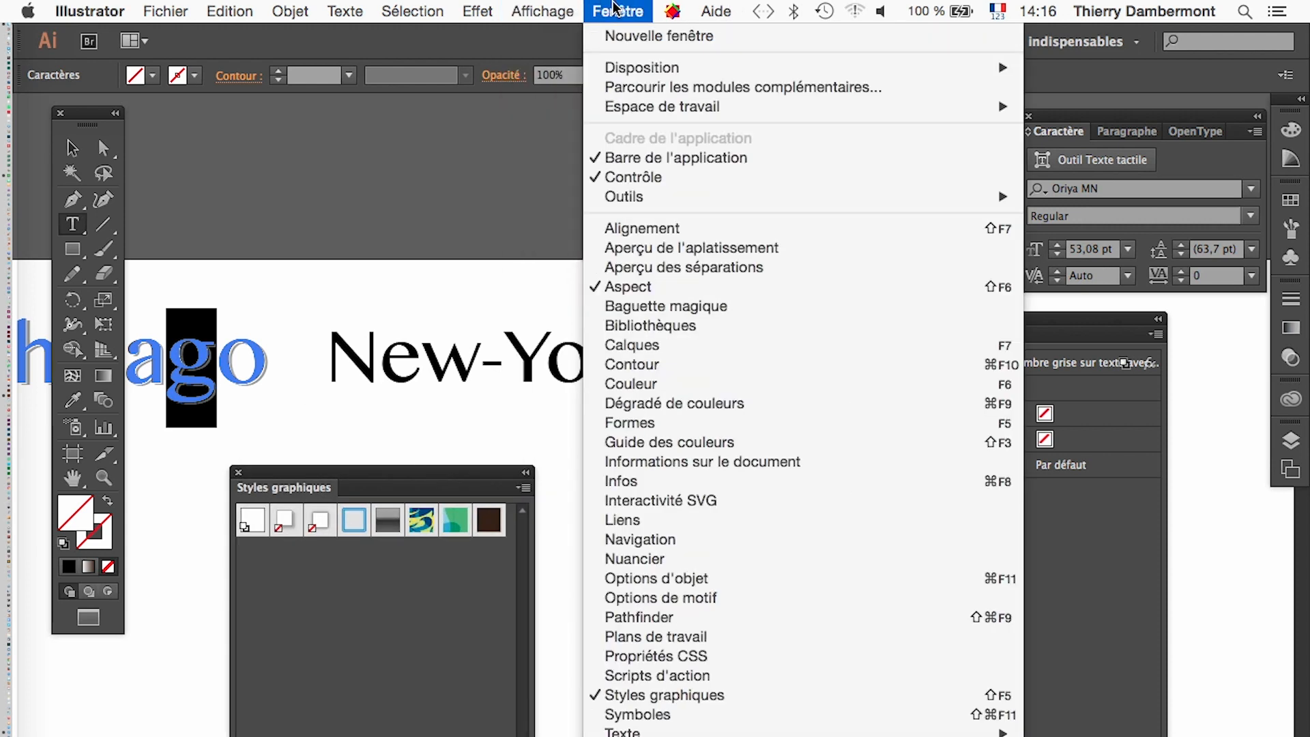
mouse_move(750, 732)
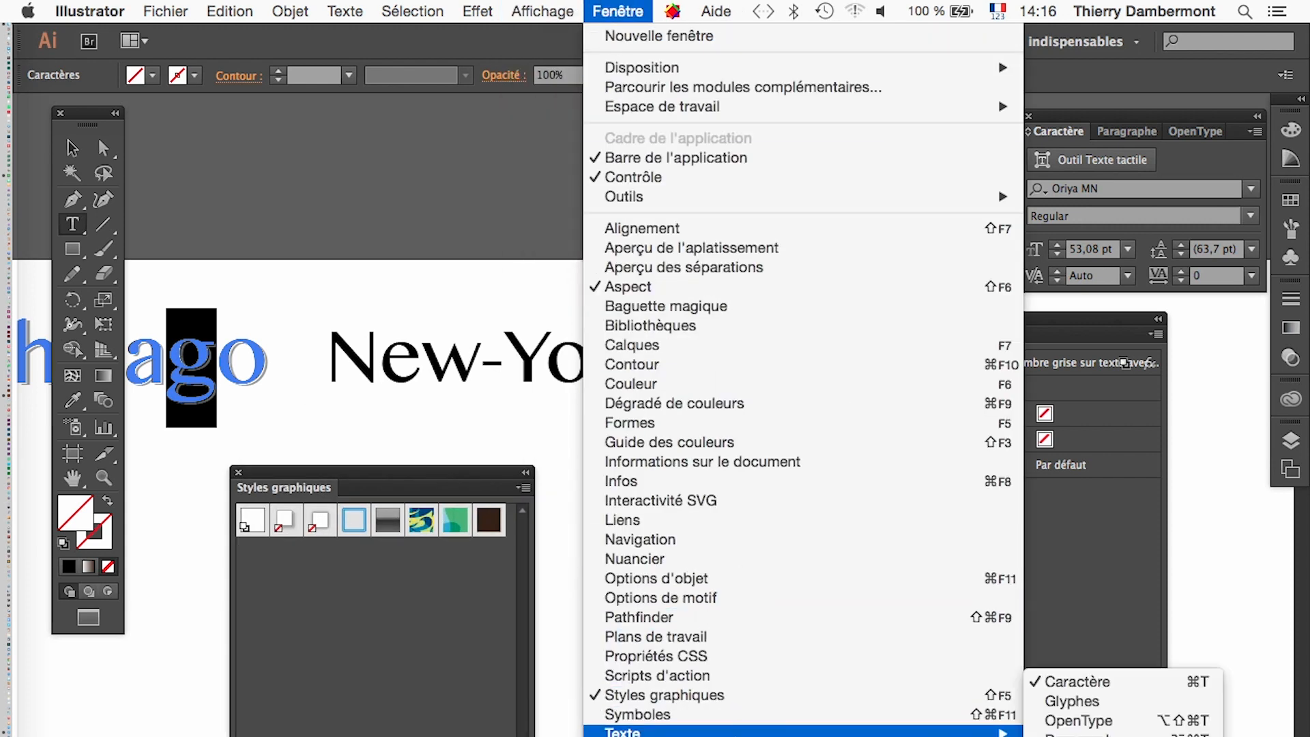
left_click(1074, 681)
left_click(592, 8)
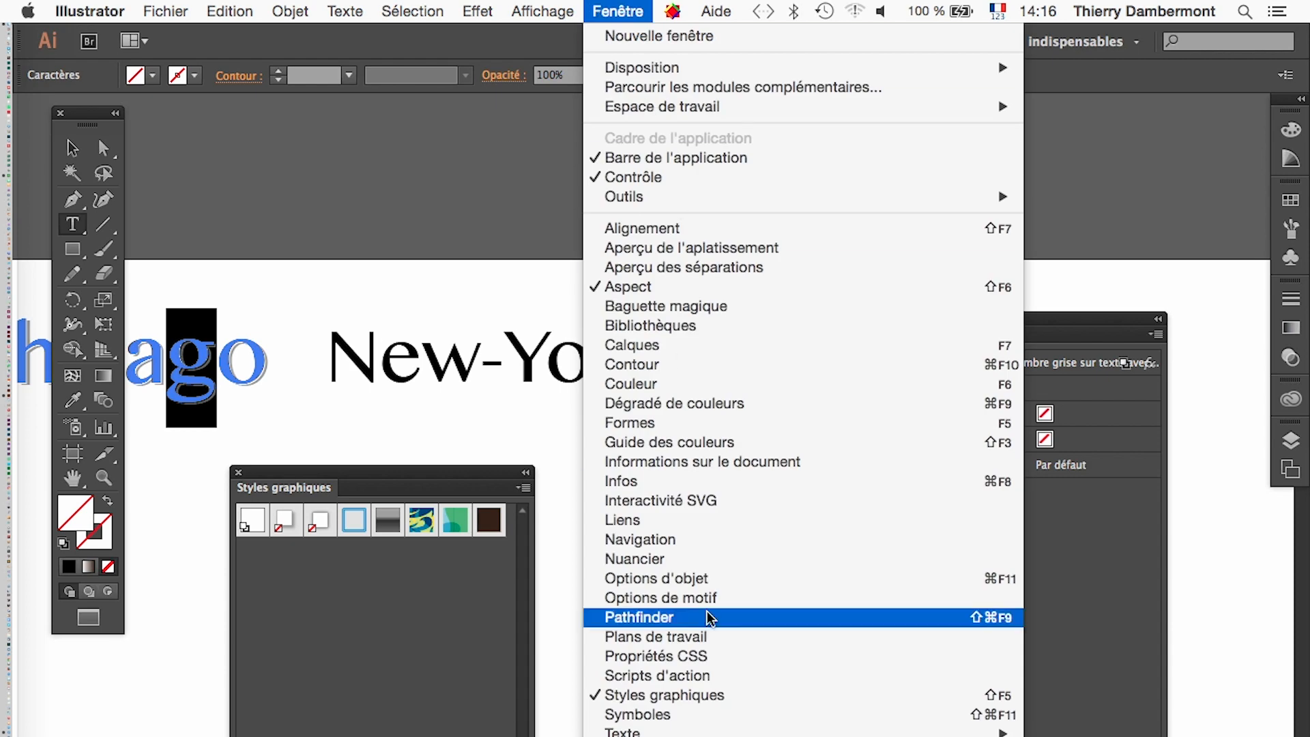
mouse_move(751, 731)
left_click(1057, 684)
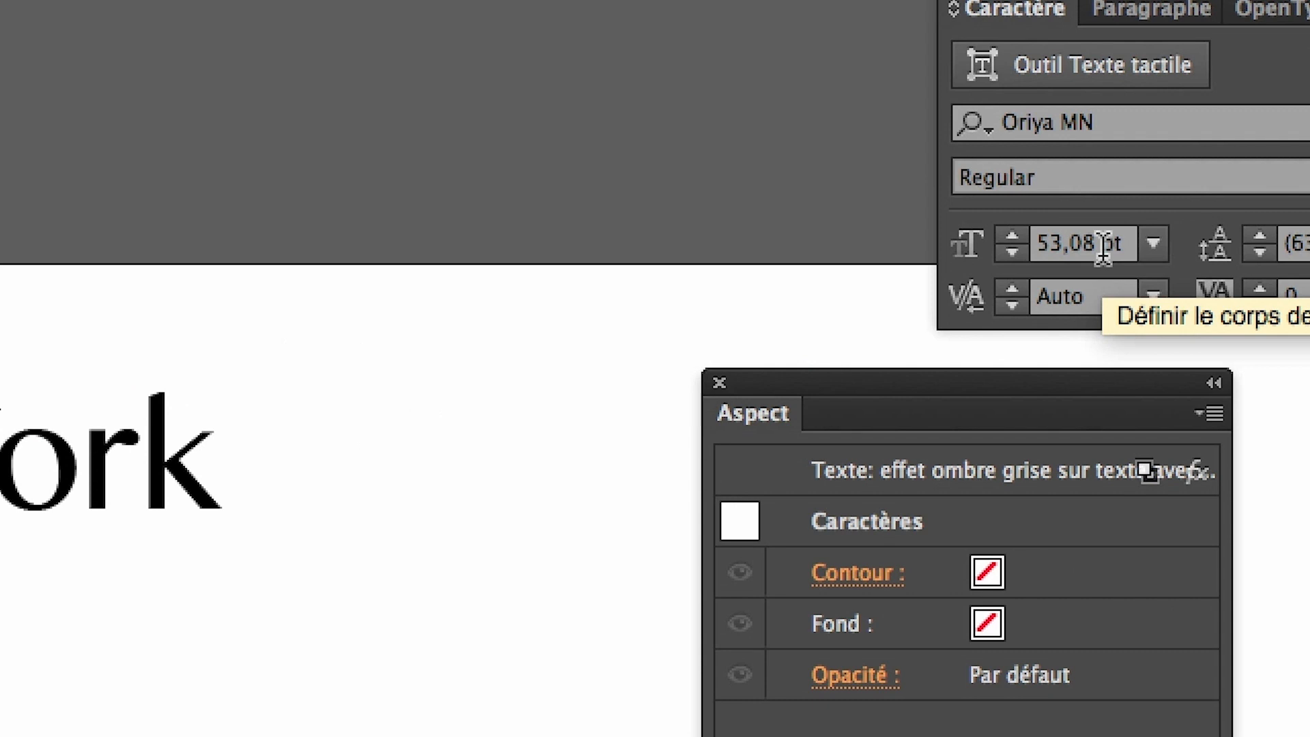
left_click(1103, 243)
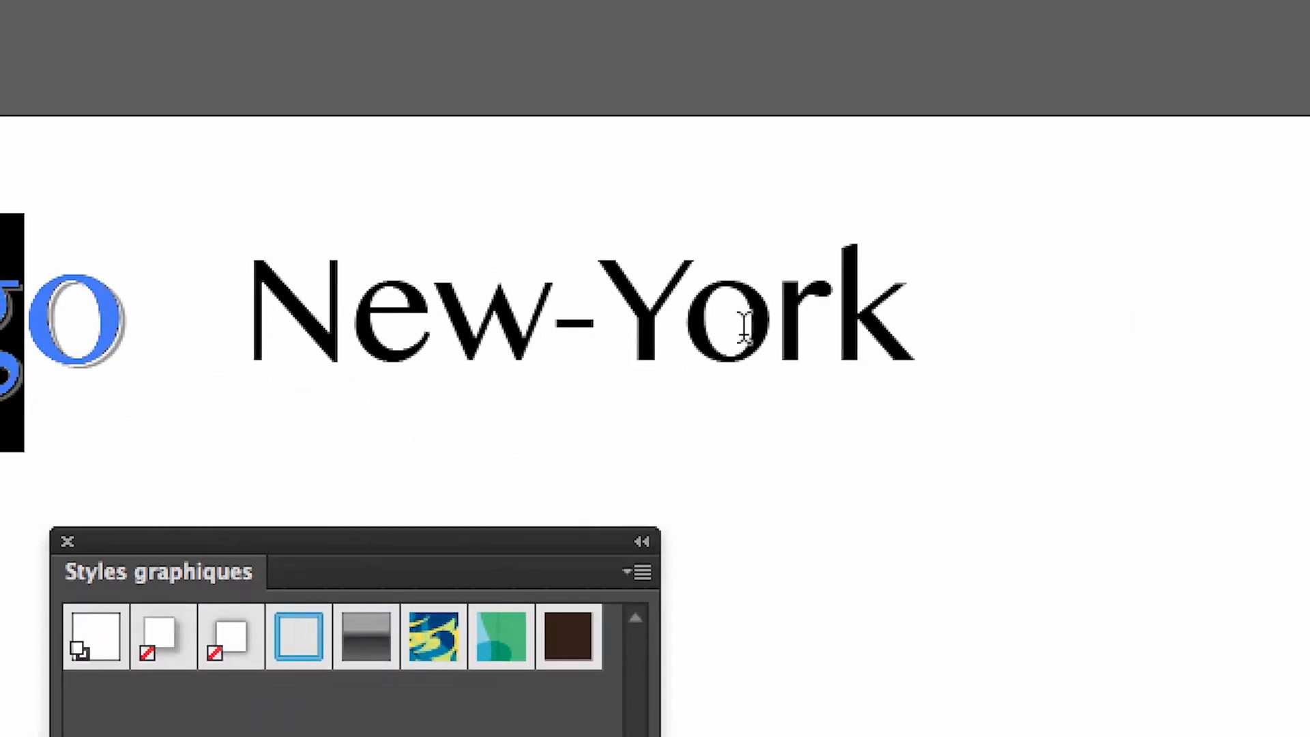
Set the font size of the whole "New-York" text to 53,08 pt
left_click(736, 334)
key("super+a")
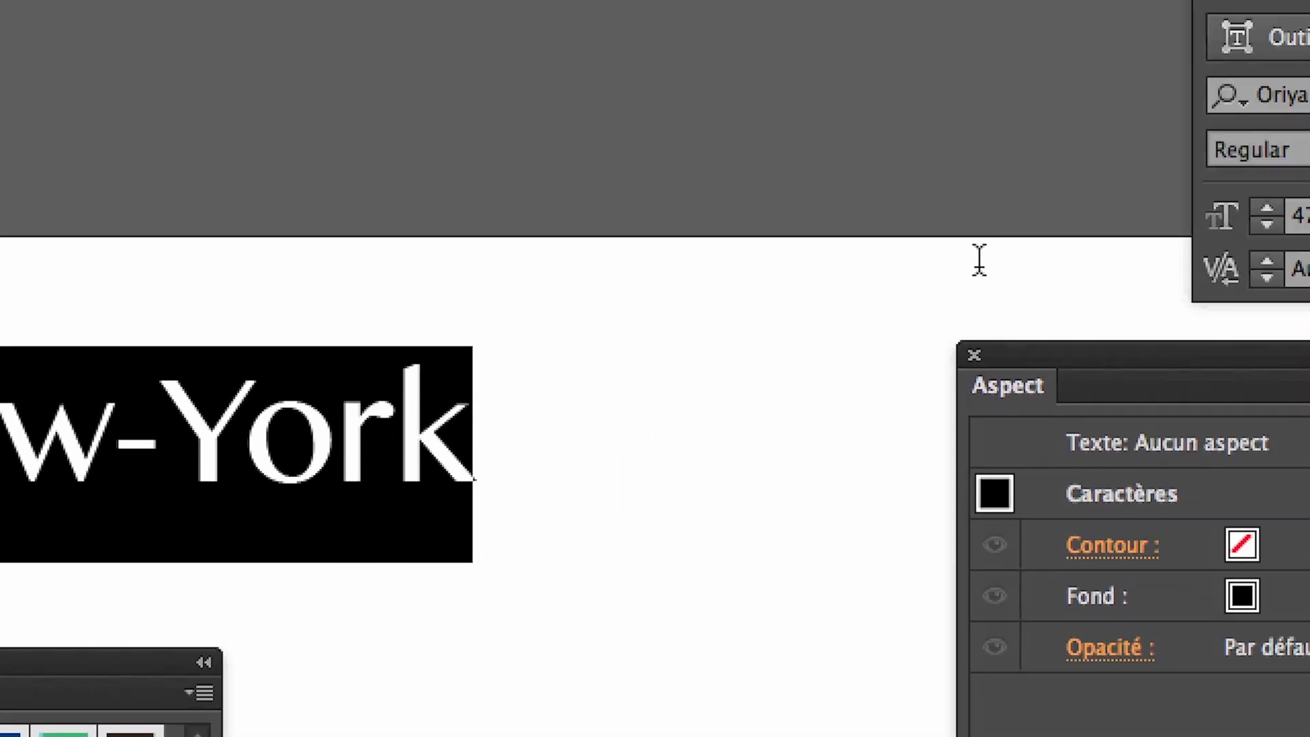
left_click(1110, 247)
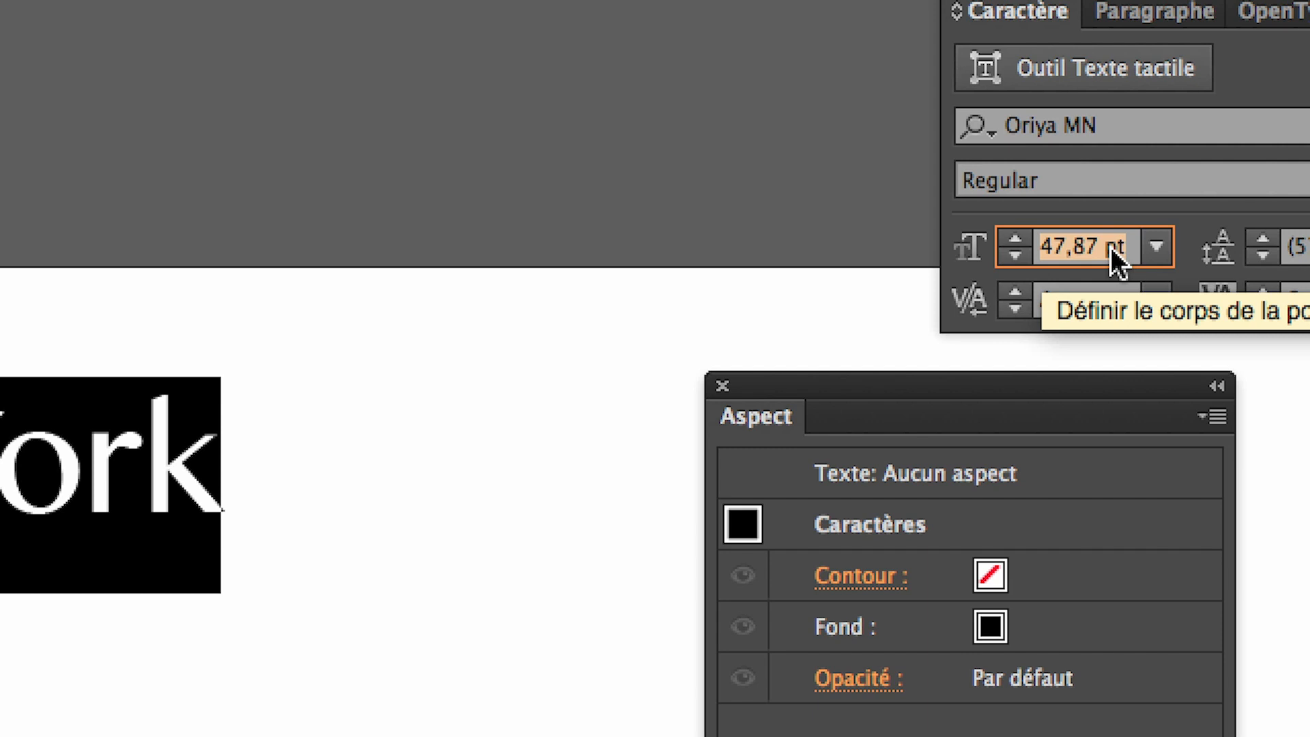
type("53,08")
key("Tab")
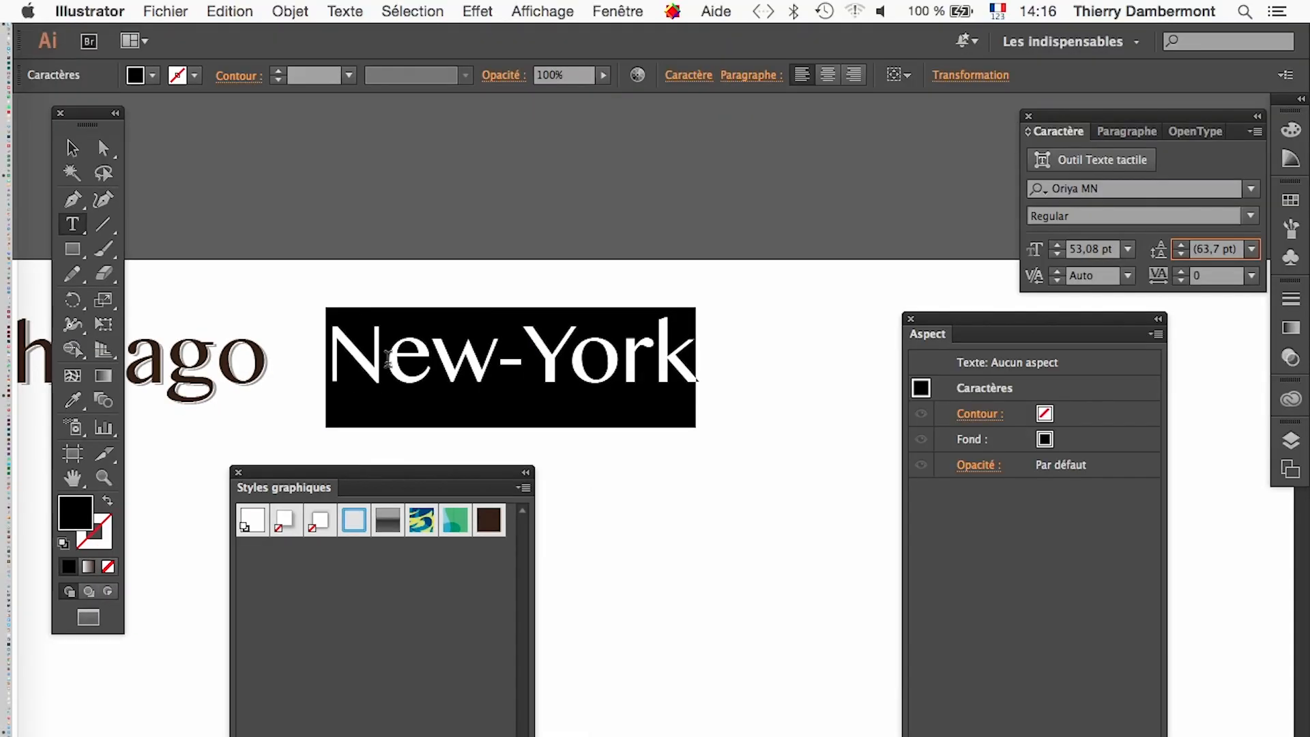
Compare the character settings of both words and reposition the toolbox so that "Chicago" and "New-York" are fully visible
double_click(155, 372)
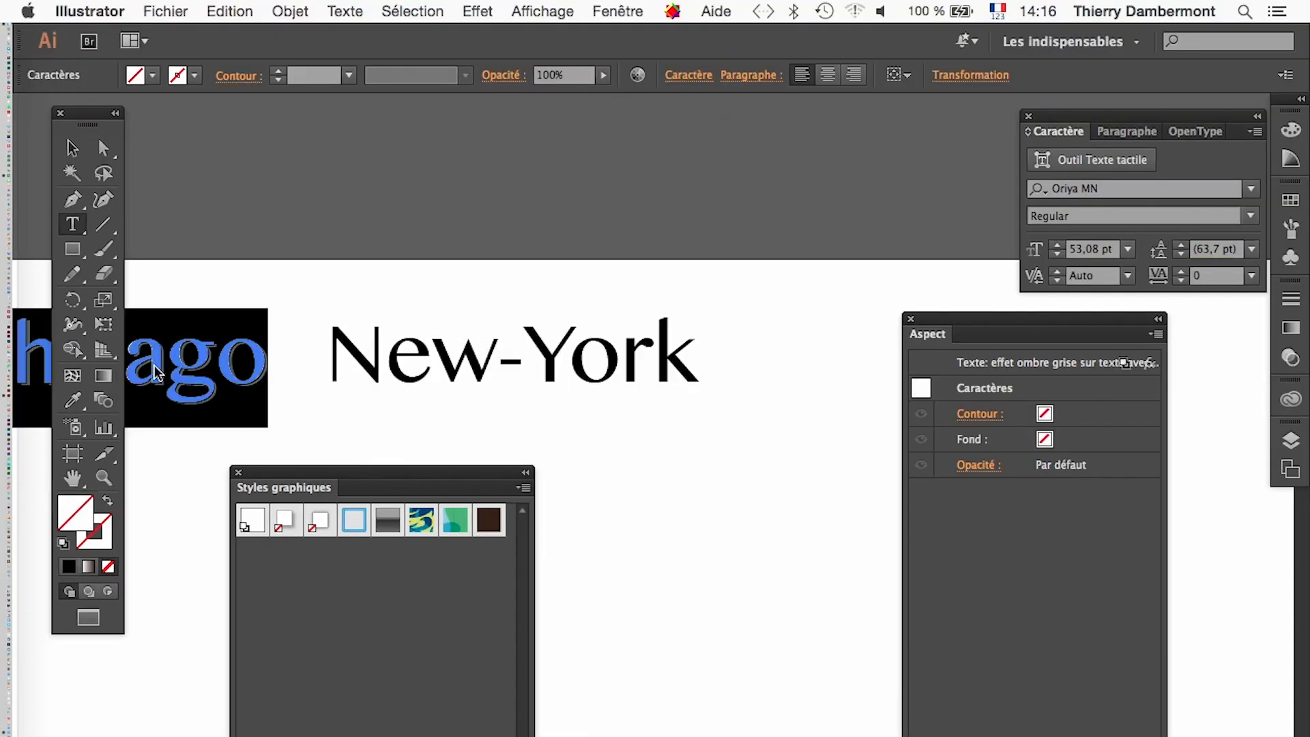
double_click(397, 362)
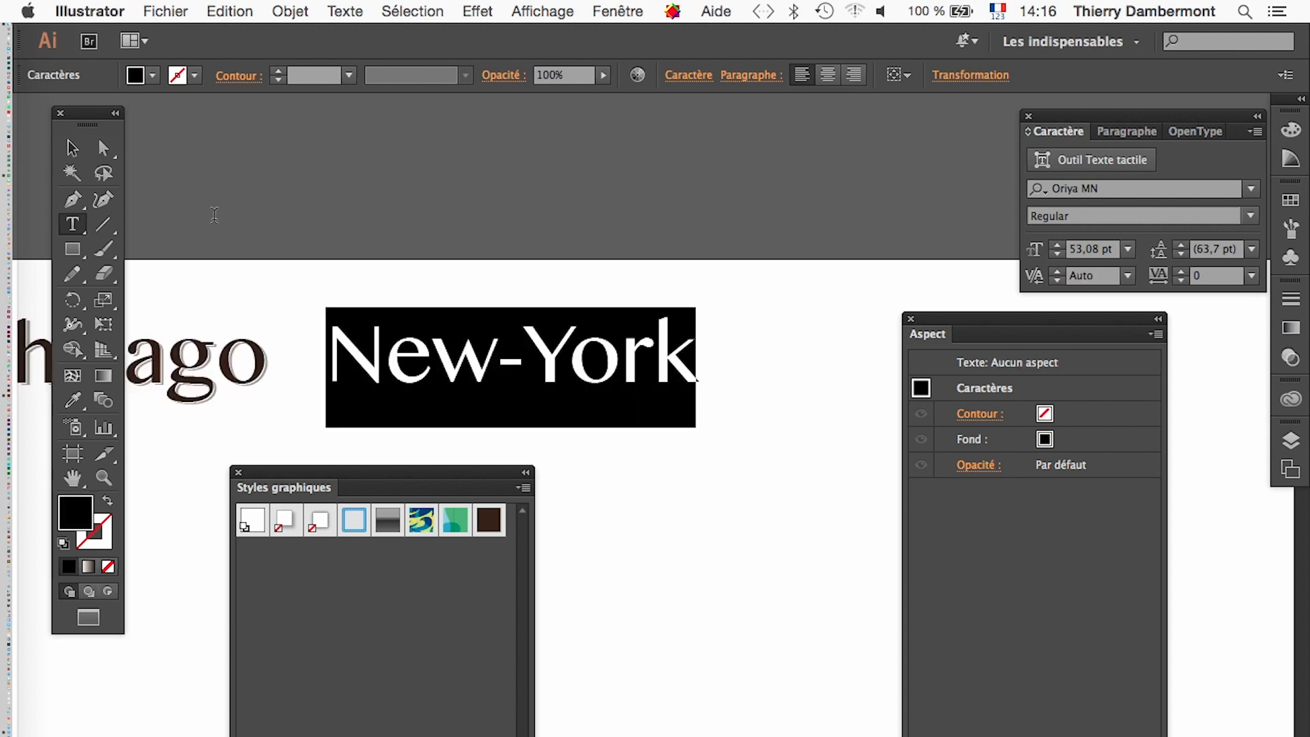
left_click_drag(111, 125, 139, 462)
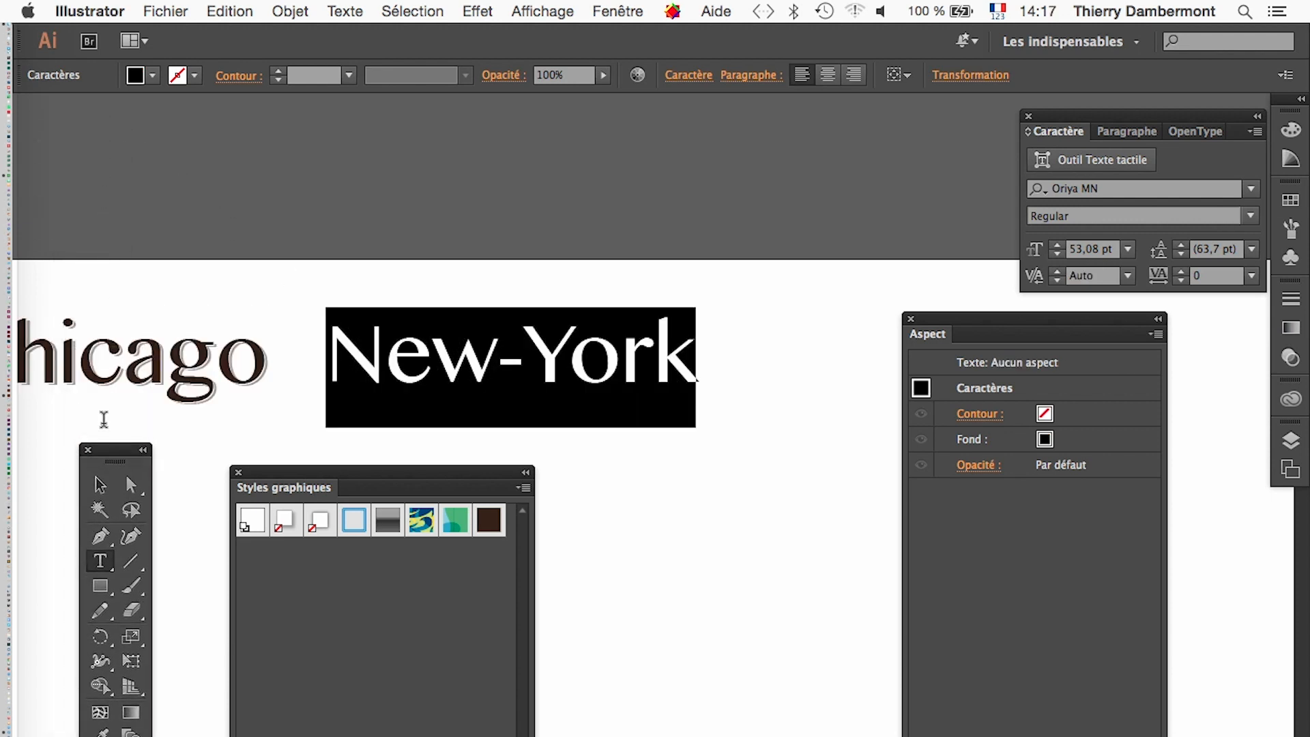
left_click(94, 493)
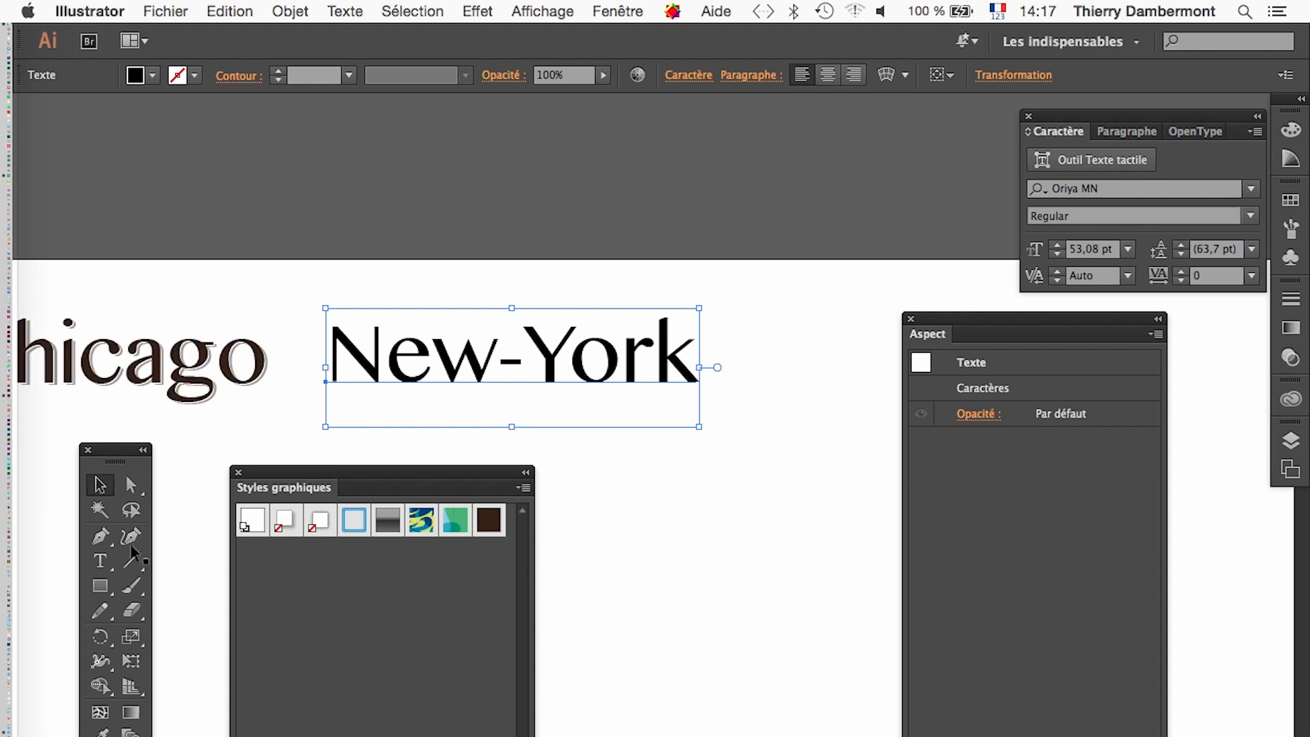
left_click_drag(440, 240, 614, 137)
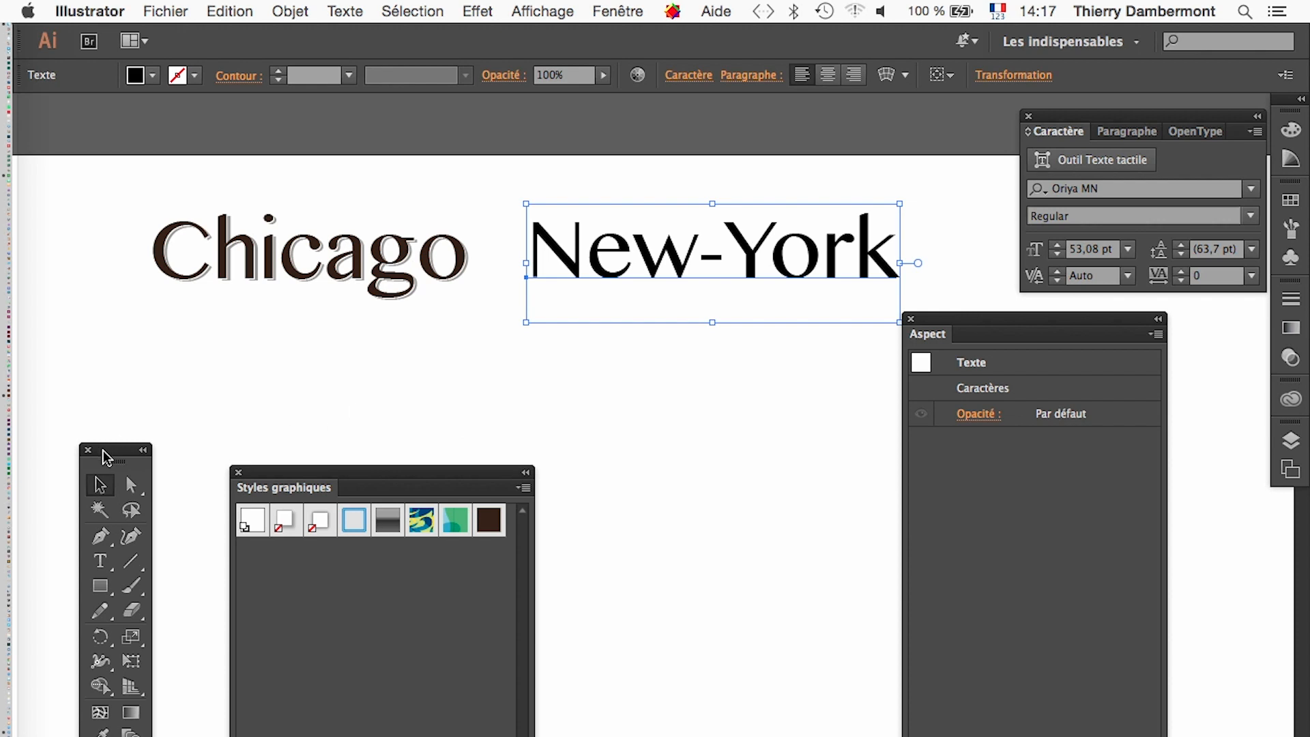
left_click_drag(109, 453, 109, 169)
Check the font size of letters in "Chicago" against that of "New-York", keeping the character settings panel clear of the text
left_click(91, 278)
double_click(280, 266)
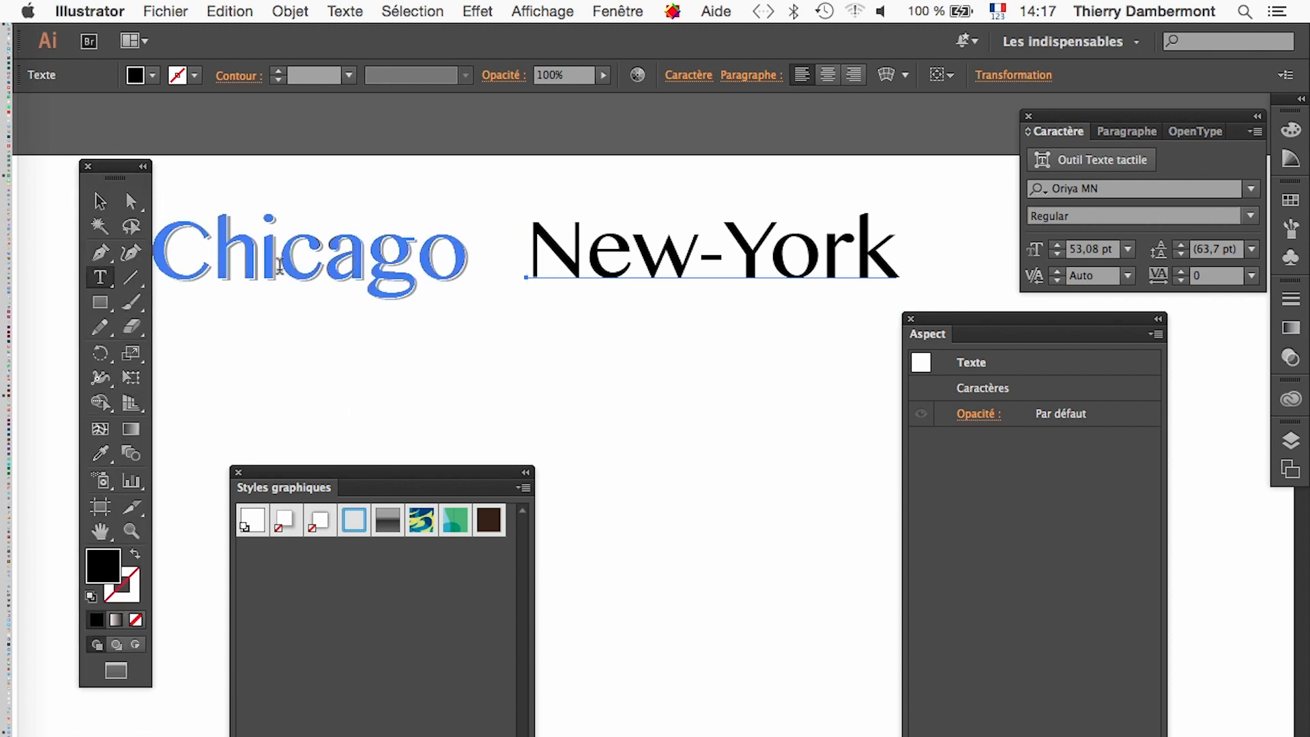
left_click(341, 265)
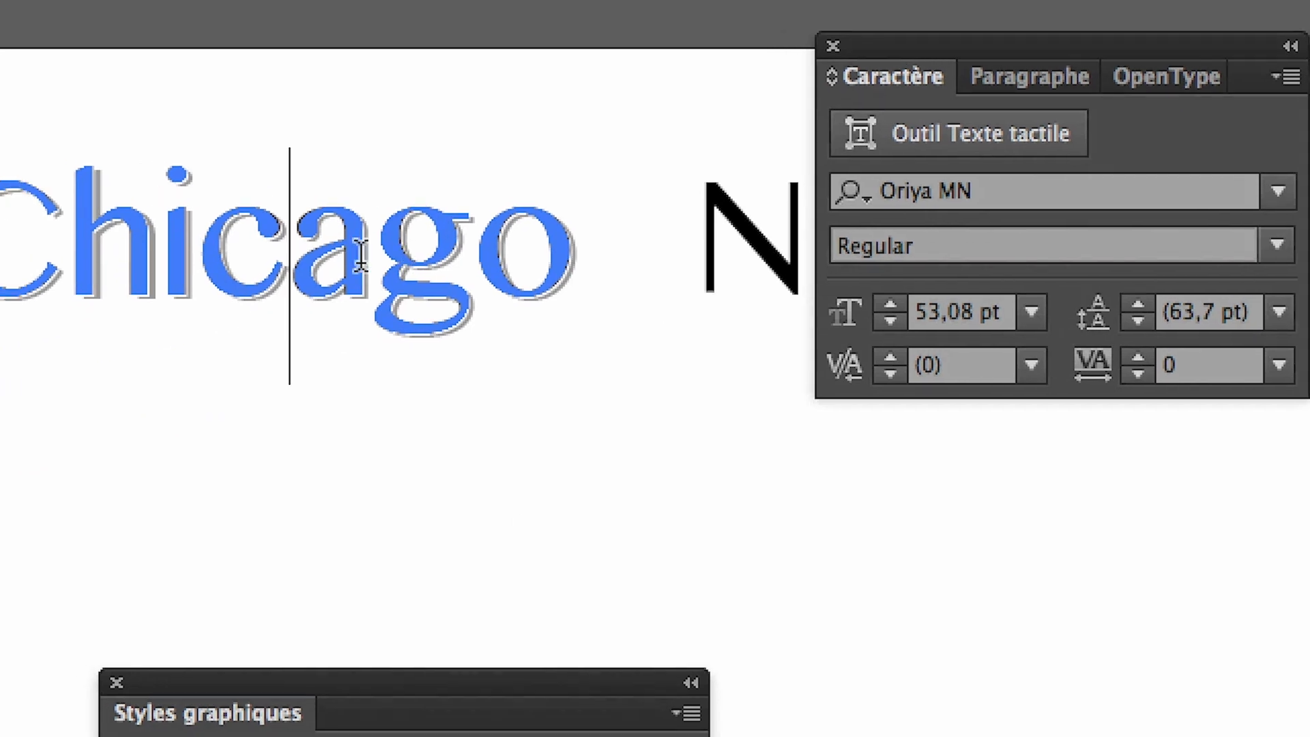
left_click_drag(251, 278, 322, 285)
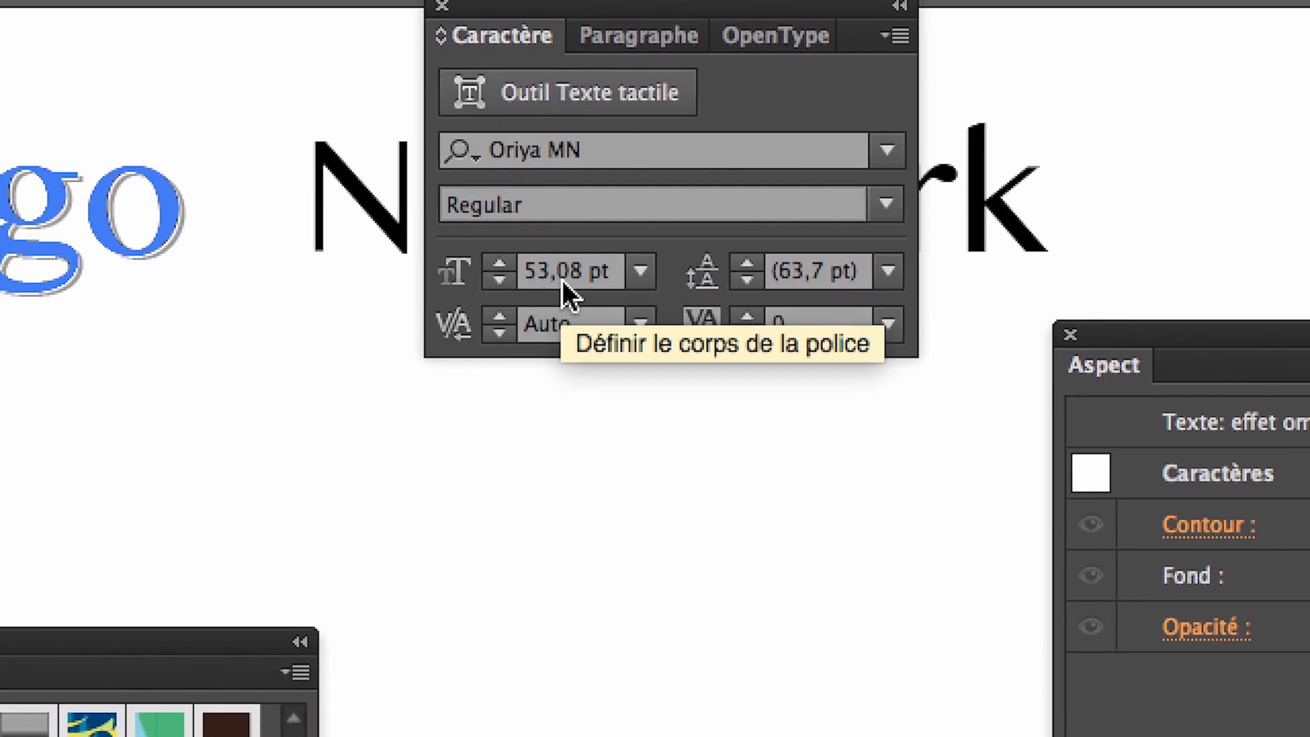
left_click(561, 276)
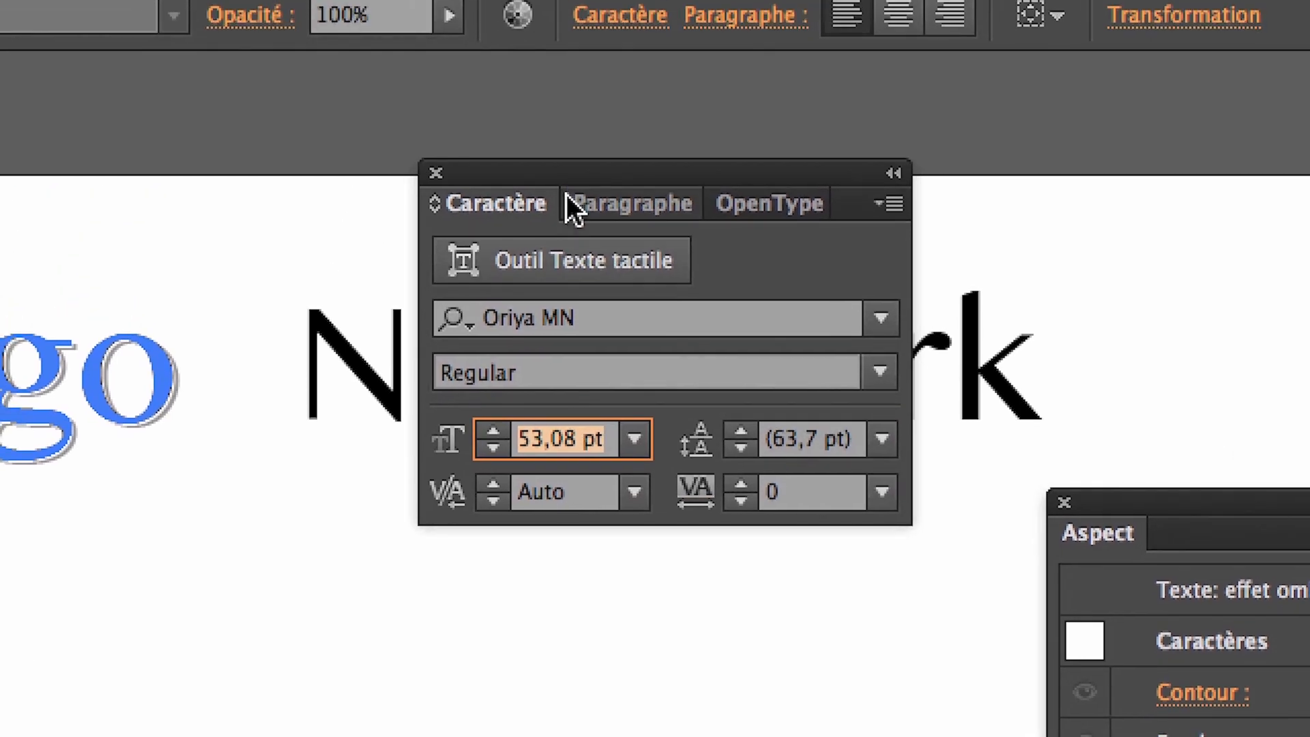
left_click_drag(563, 11, 1129, 15)
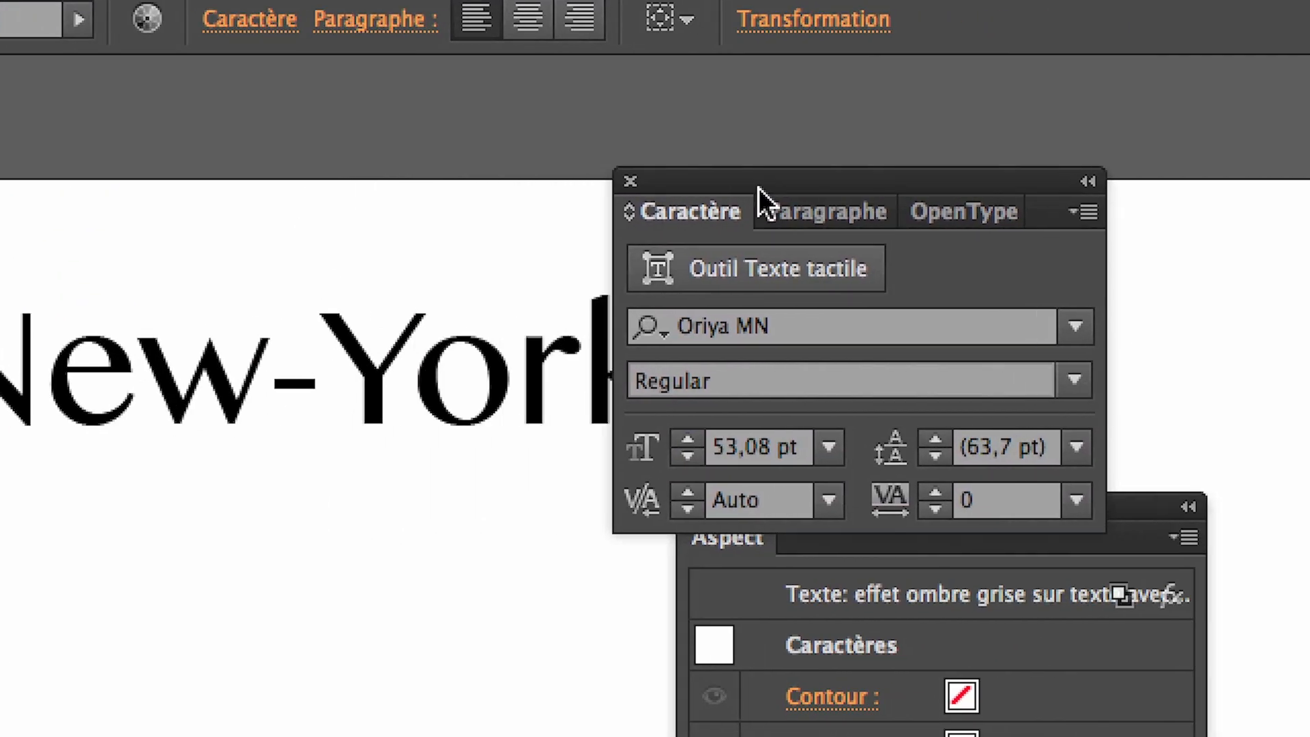
triple_click(338, 369)
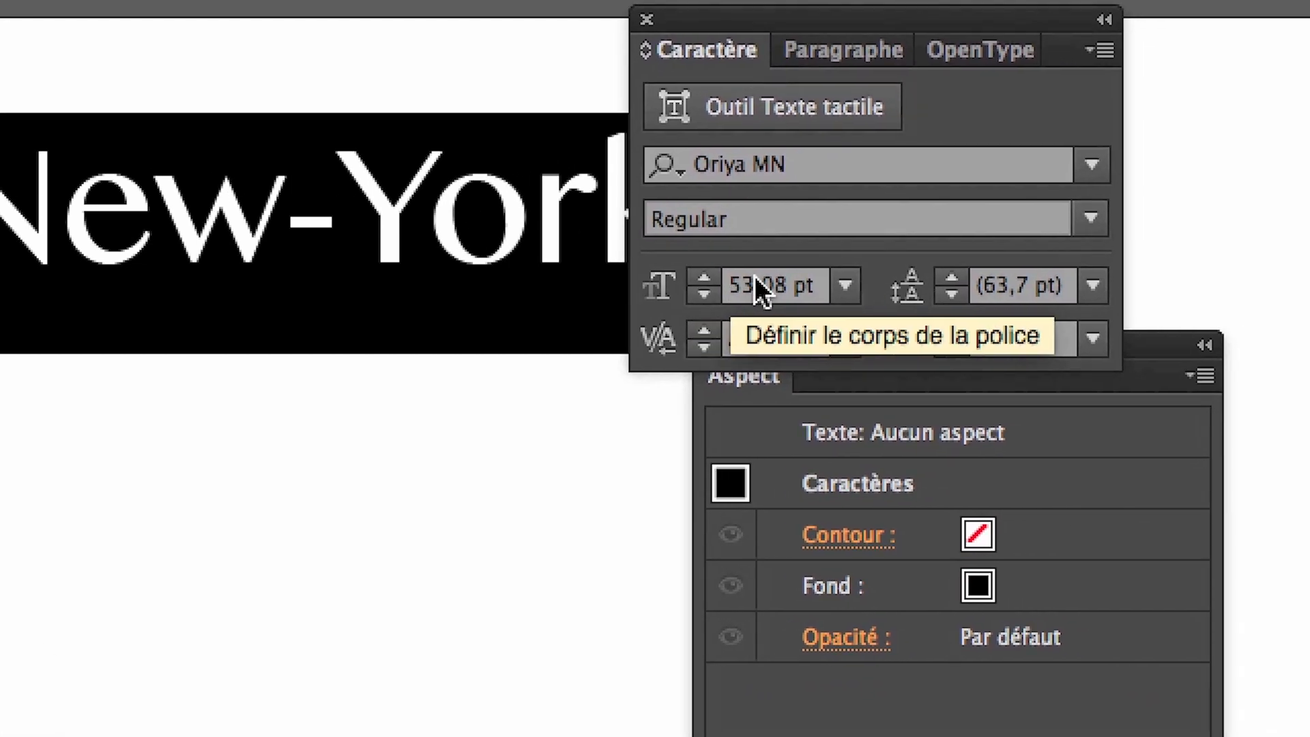
left_click(912, 311)
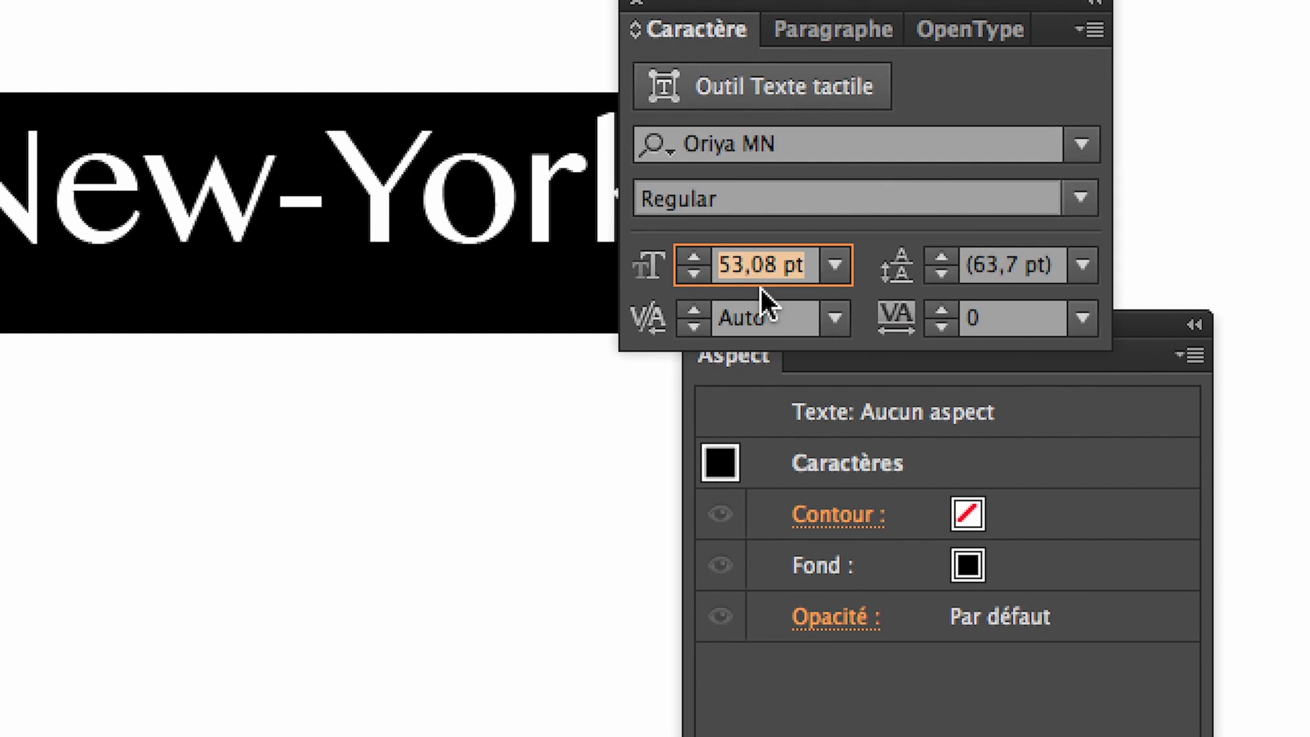
key("super+c")
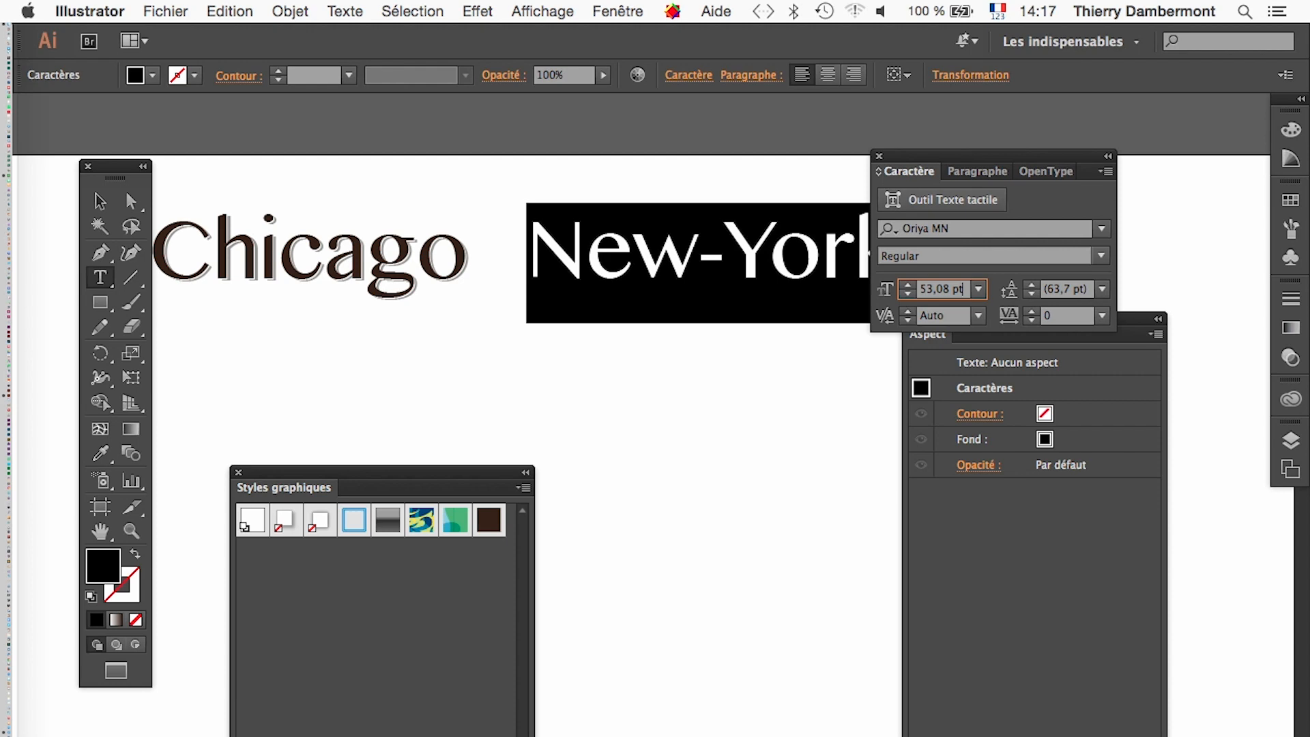
left_click_drag(989, 156, 1084, 133)
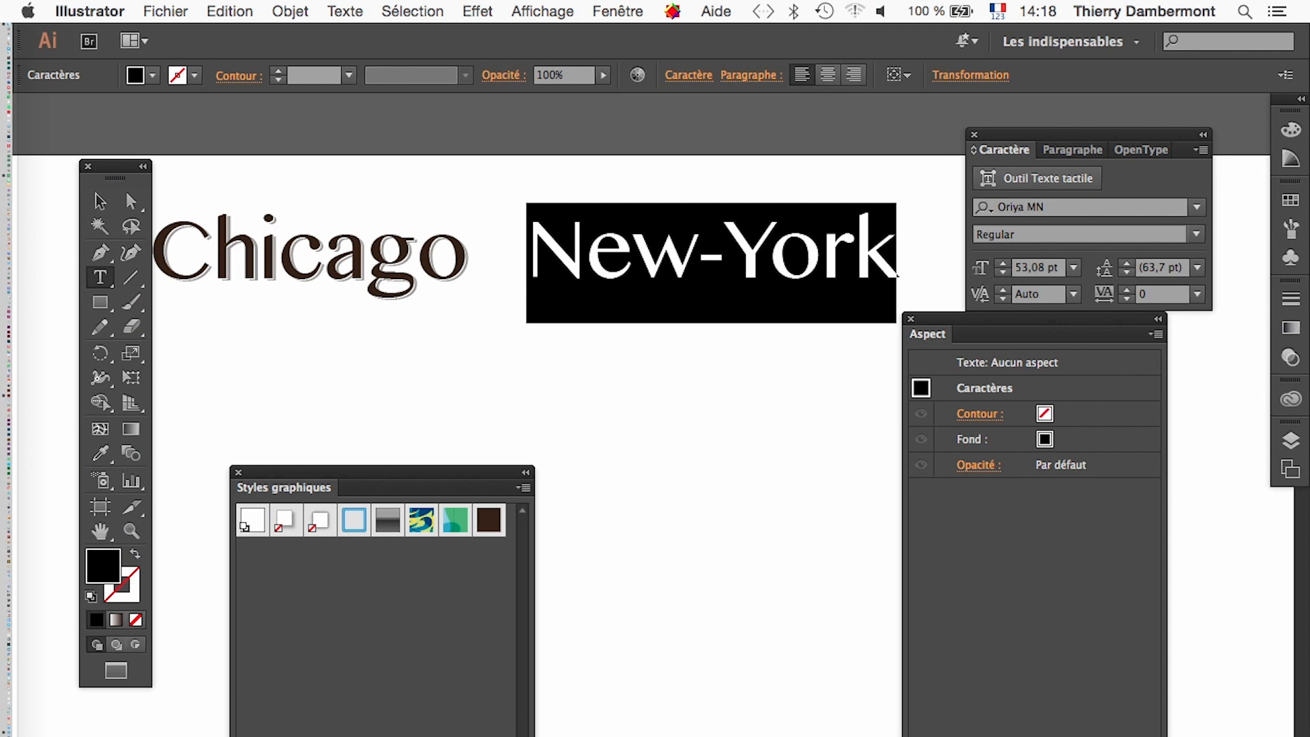
Apply the "effet ombre grise sur texte avec inter-blanc" graphic style to the 53,08 pt "New-York" text beside "Chicago"
left_click(100, 201)
left_click(327, 382)
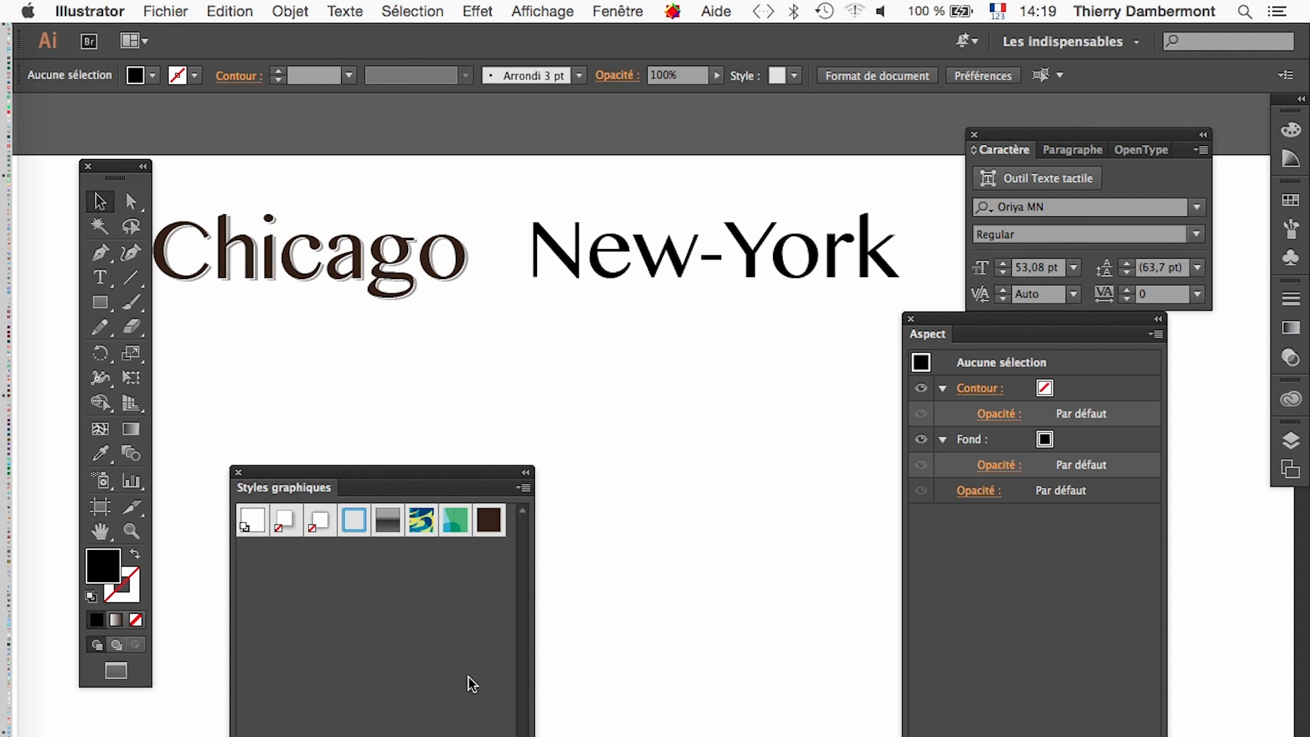
left_click(622, 280)
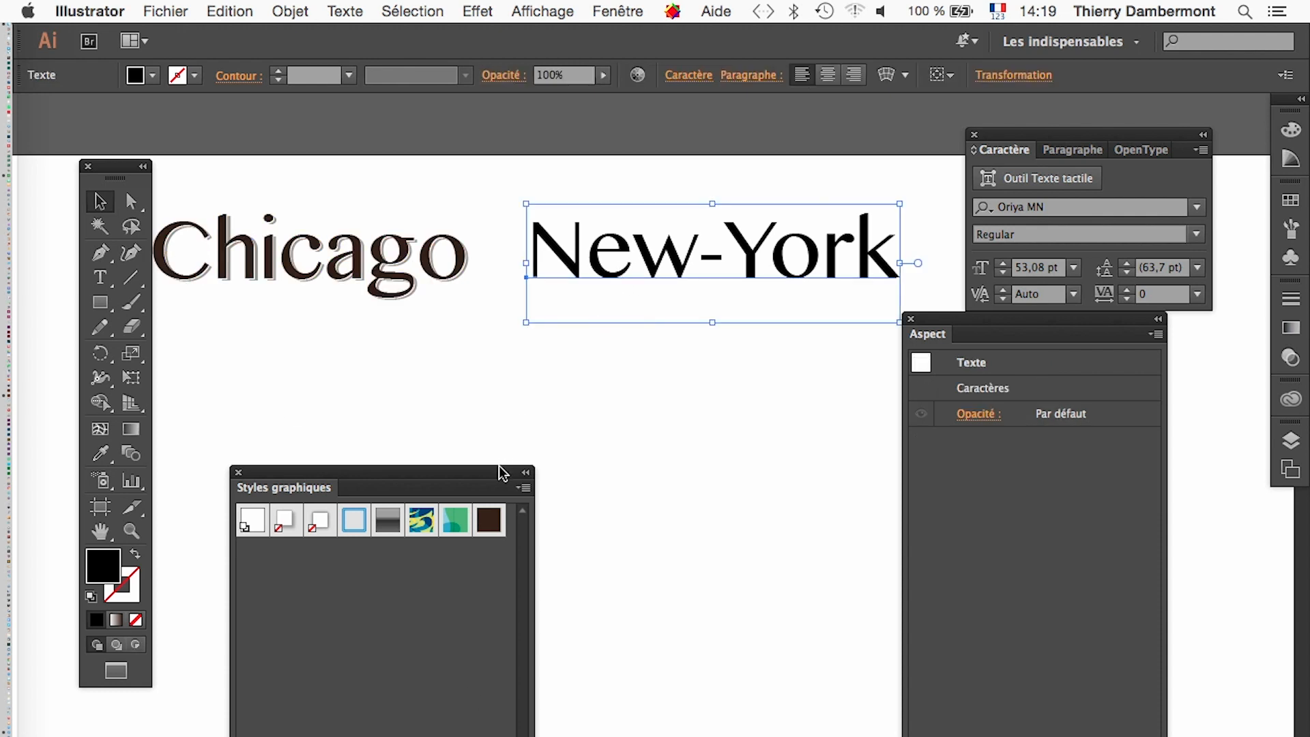
left_click_drag(499, 467, 727, 366)
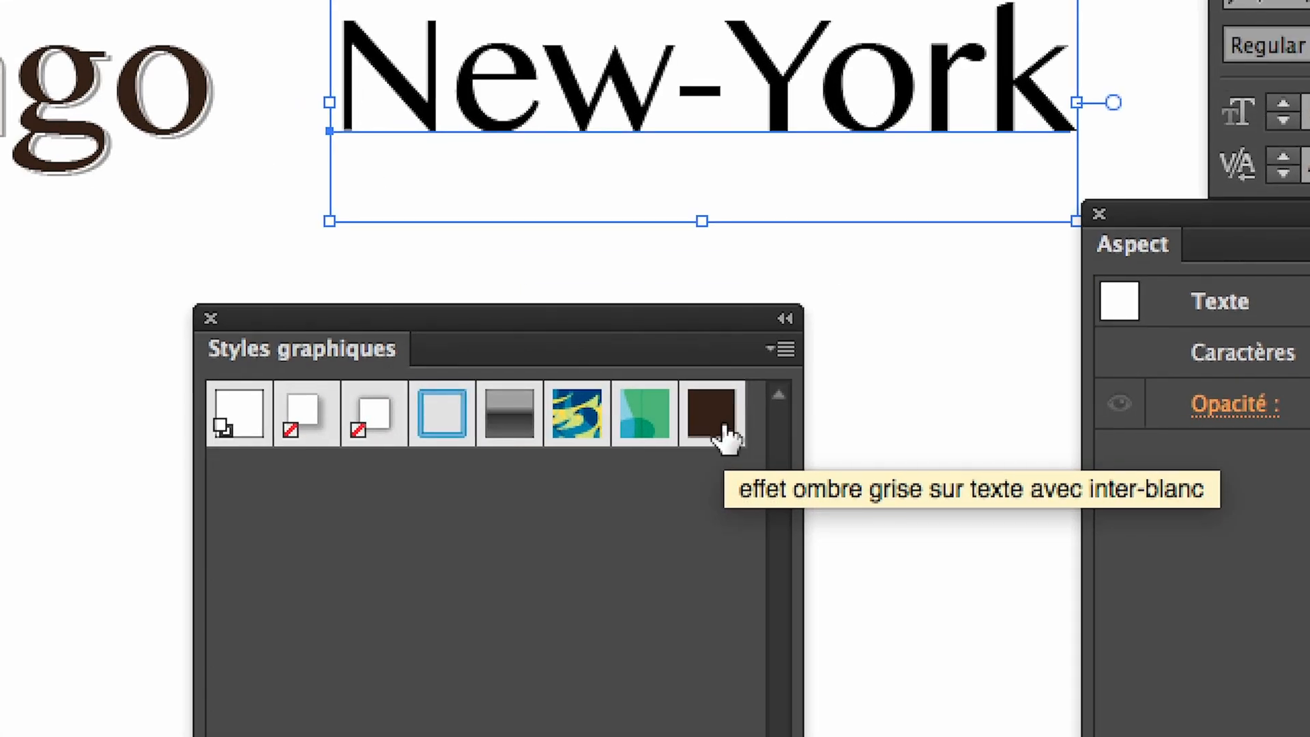
left_click(713, 416)
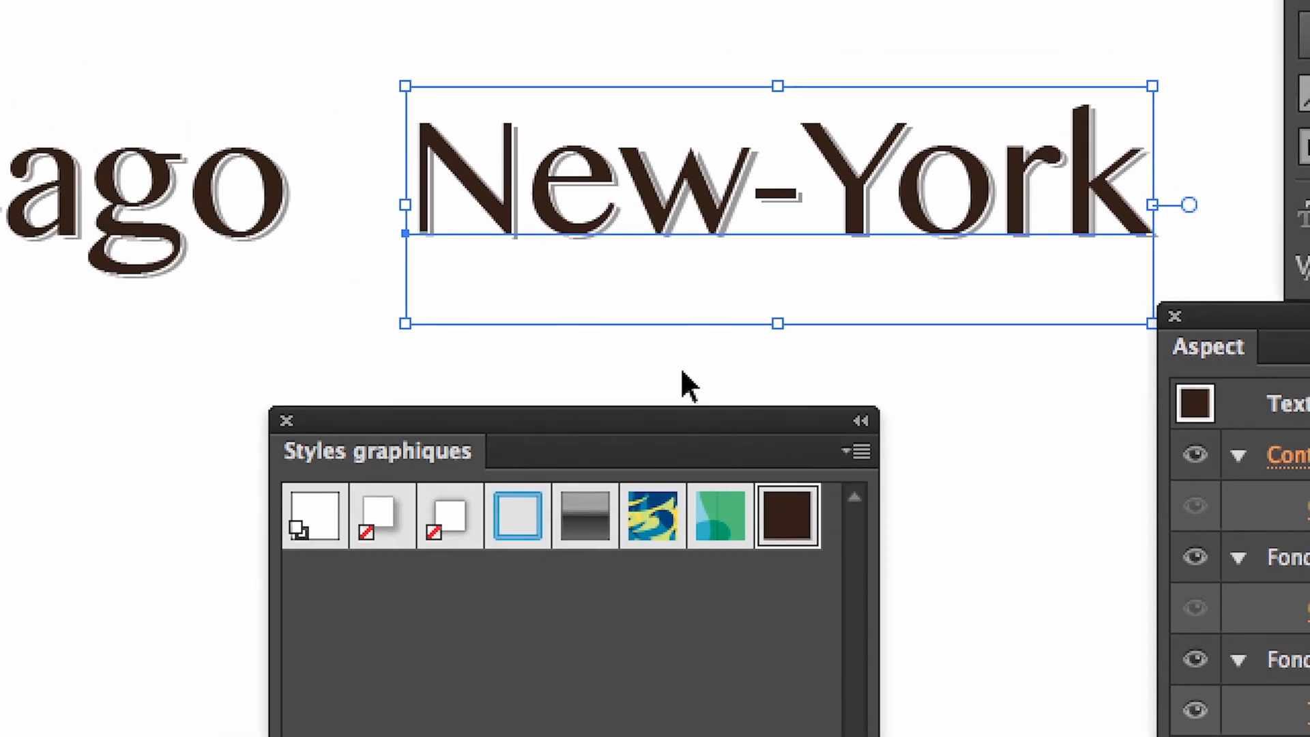
Check the font size of the styled "New-York" text in the character settings, leaving nothing selected
left_click(682, 373)
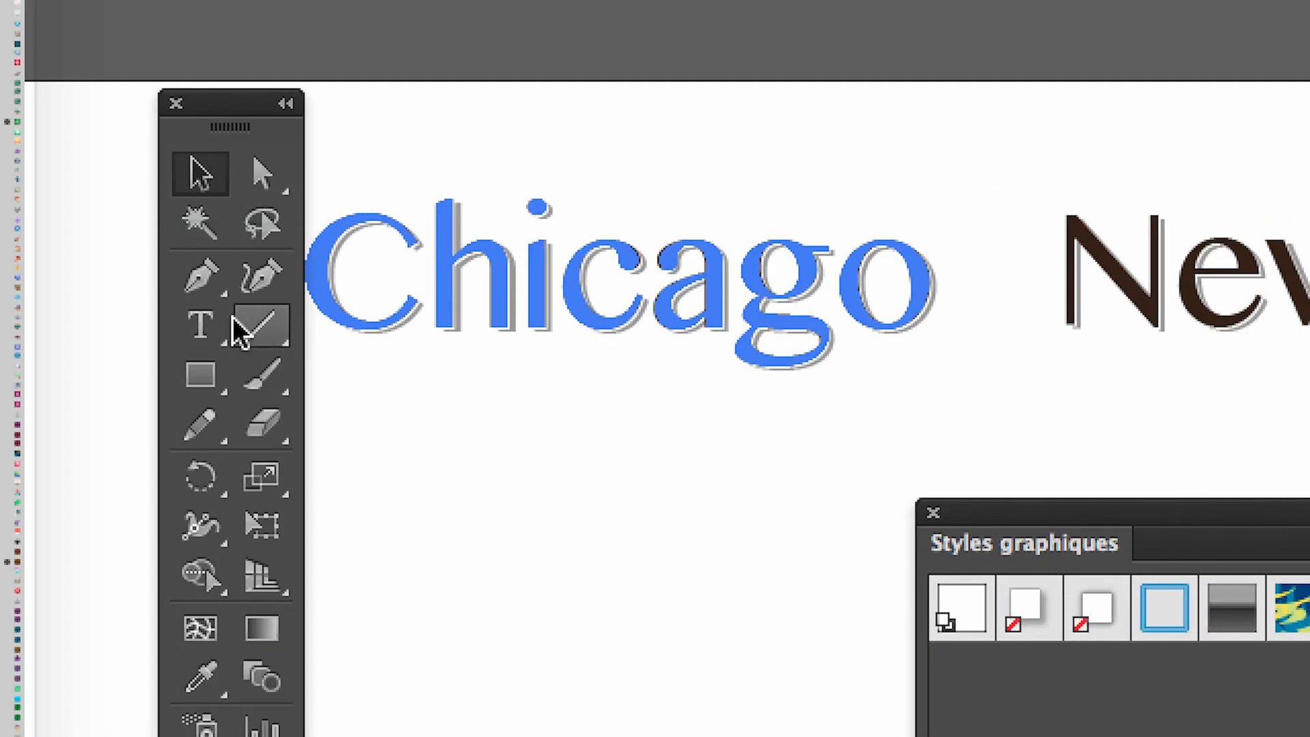
left_click(203, 325)
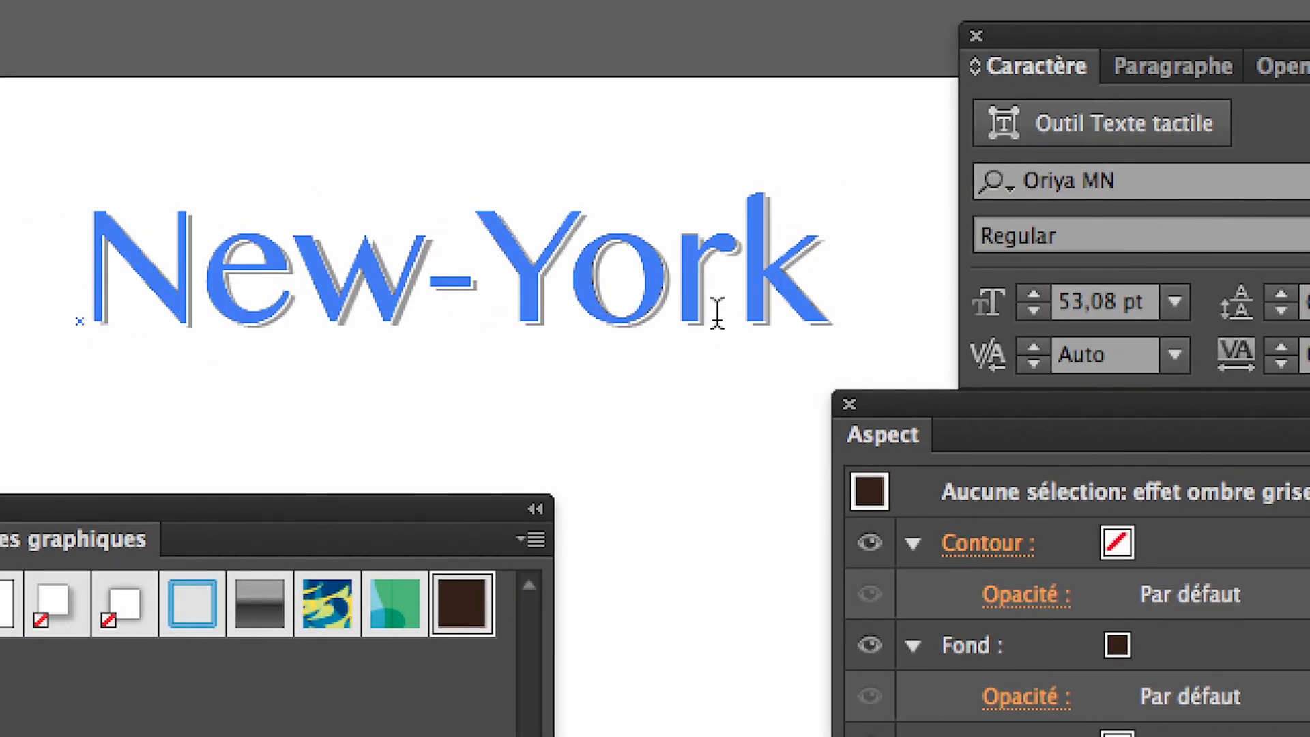
left_click(717, 314)
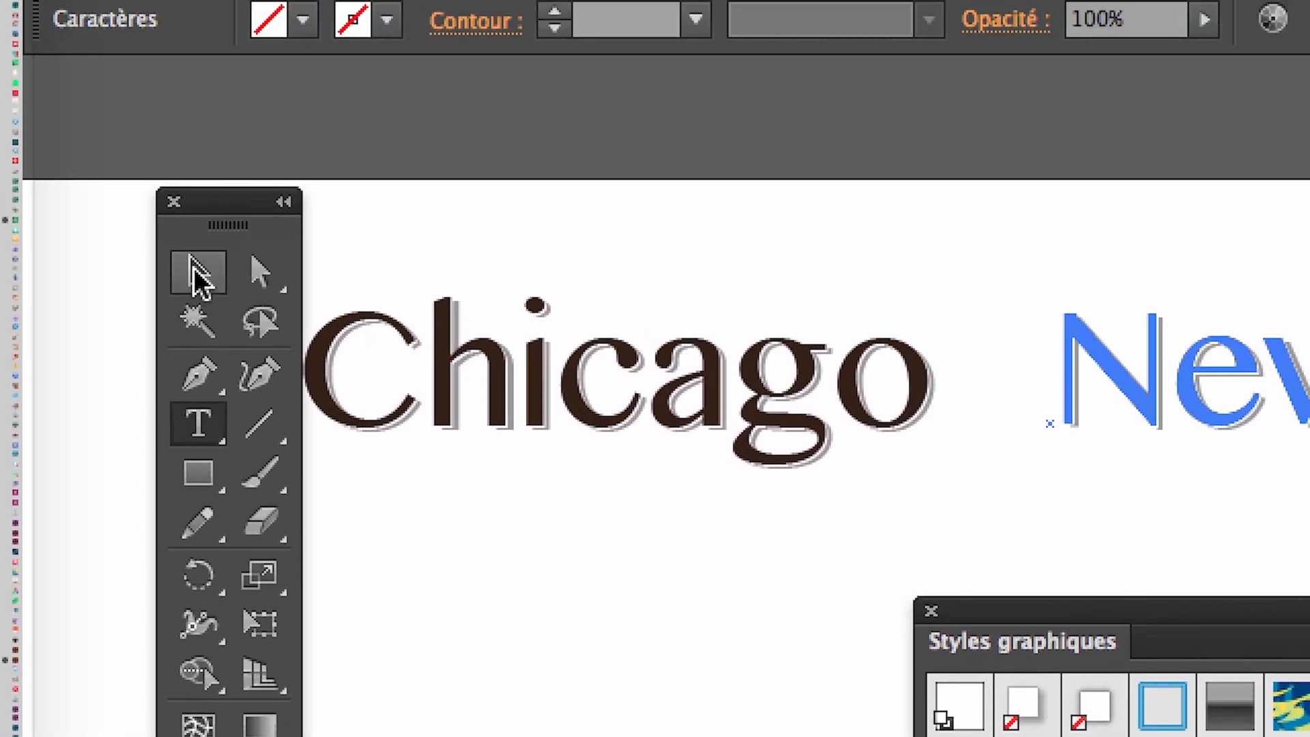
left_click(194, 269)
left_click(297, 399)
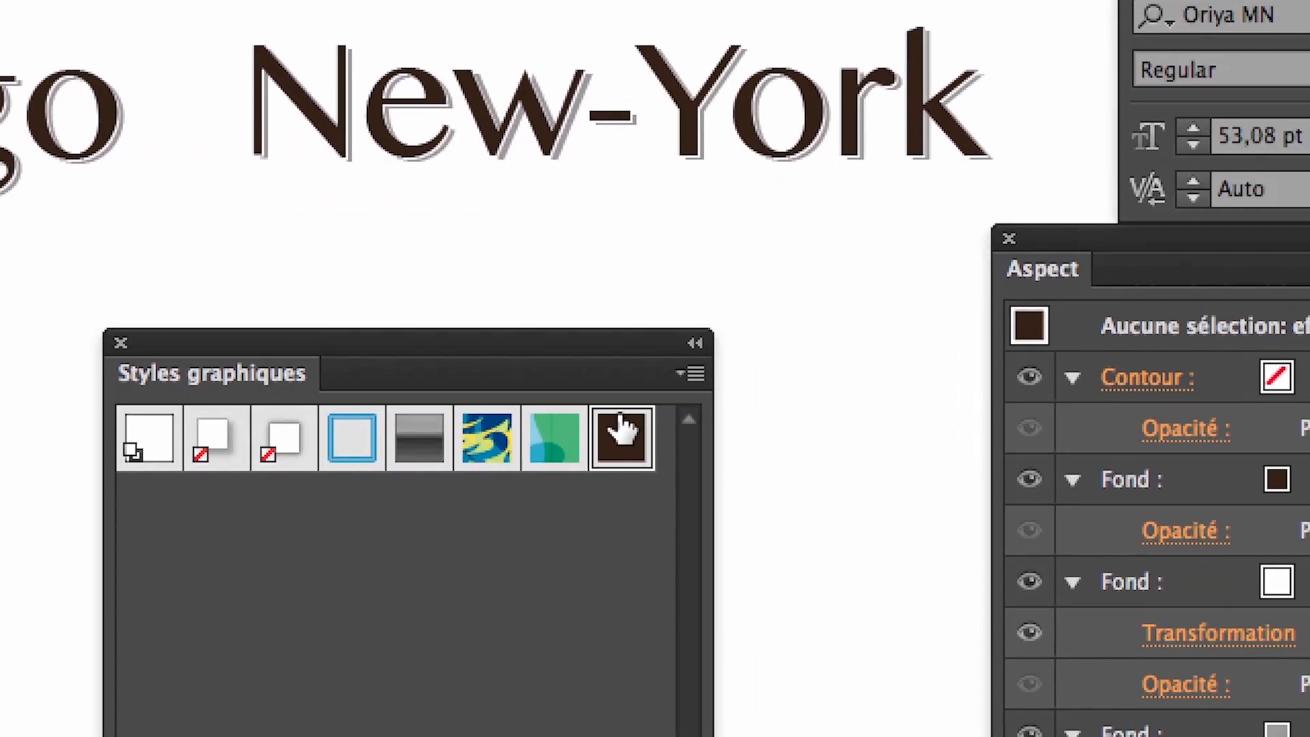
Rename the saved graphic style to "effet ombre grise sur texte 53pt avec inter-blanc" and leave the artwork deselected
double_click(1238, 466)
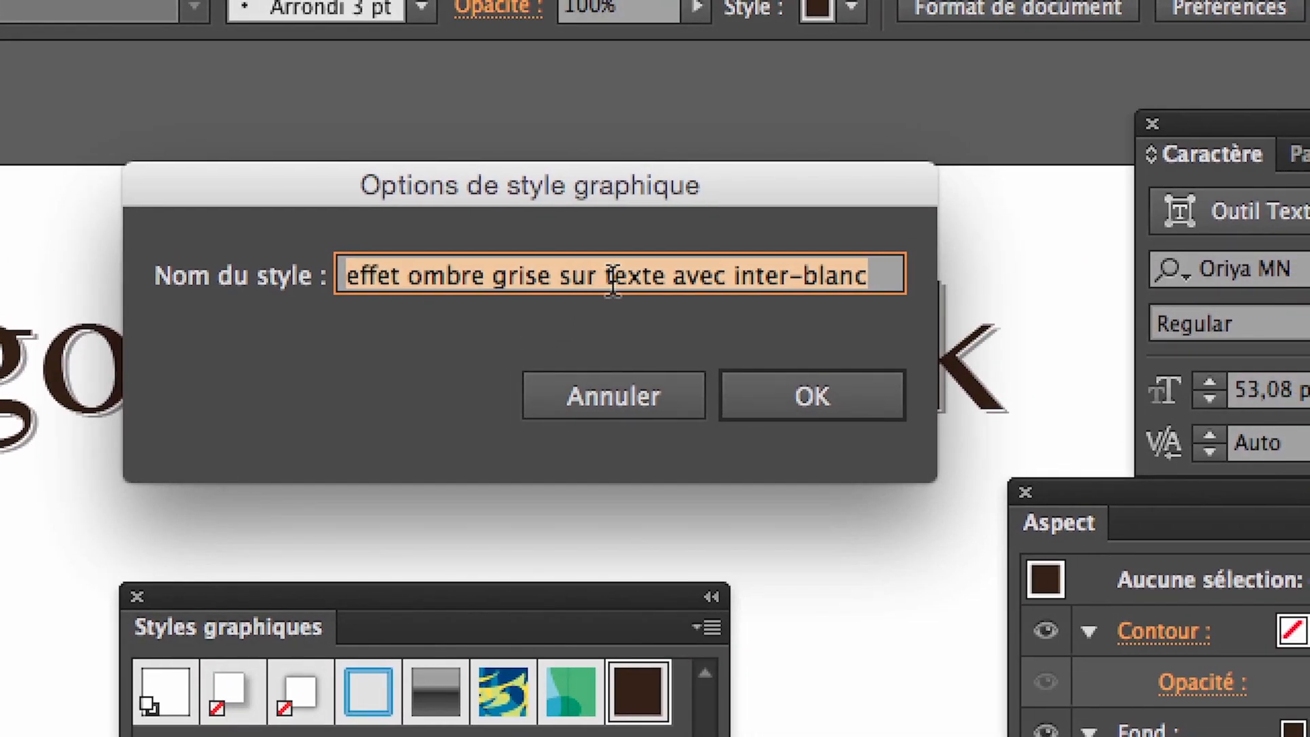
left_click(695, 220)
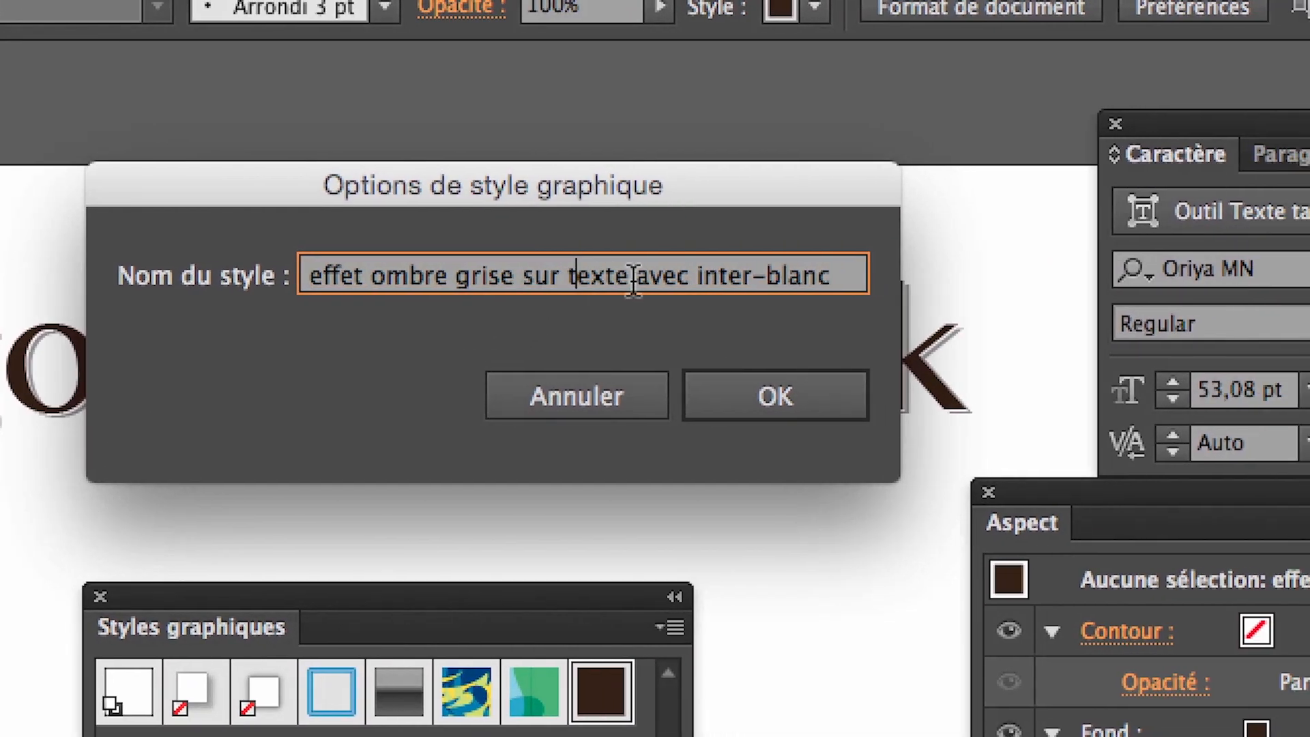
type("53pt")
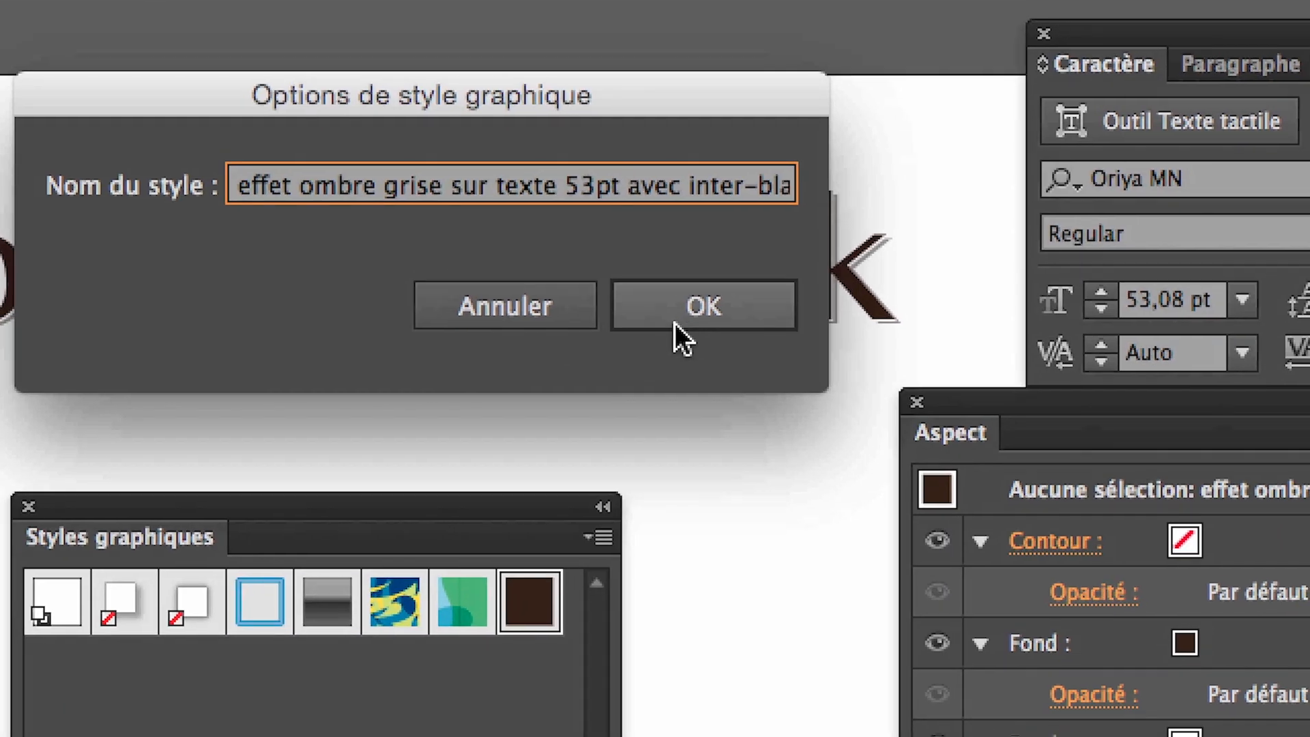
left_click(722, 401)
left_click(549, 379)
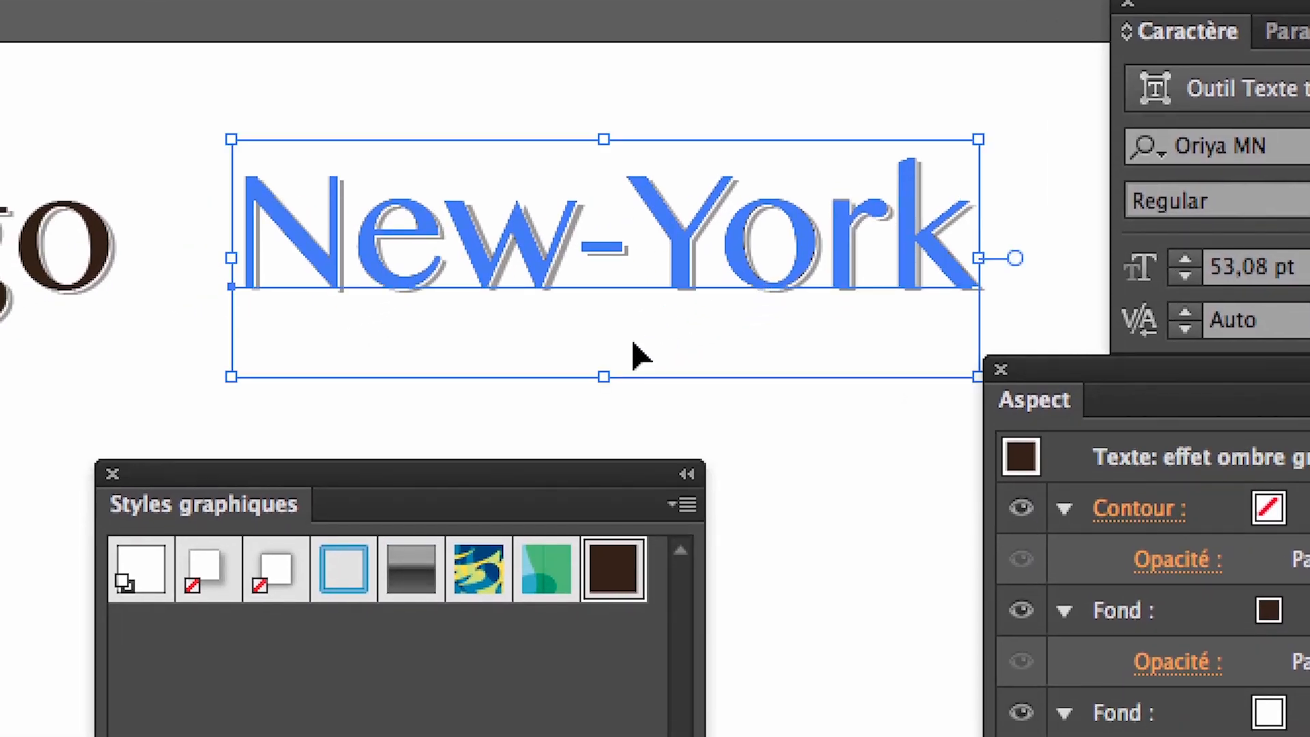
left_click(631, 384)
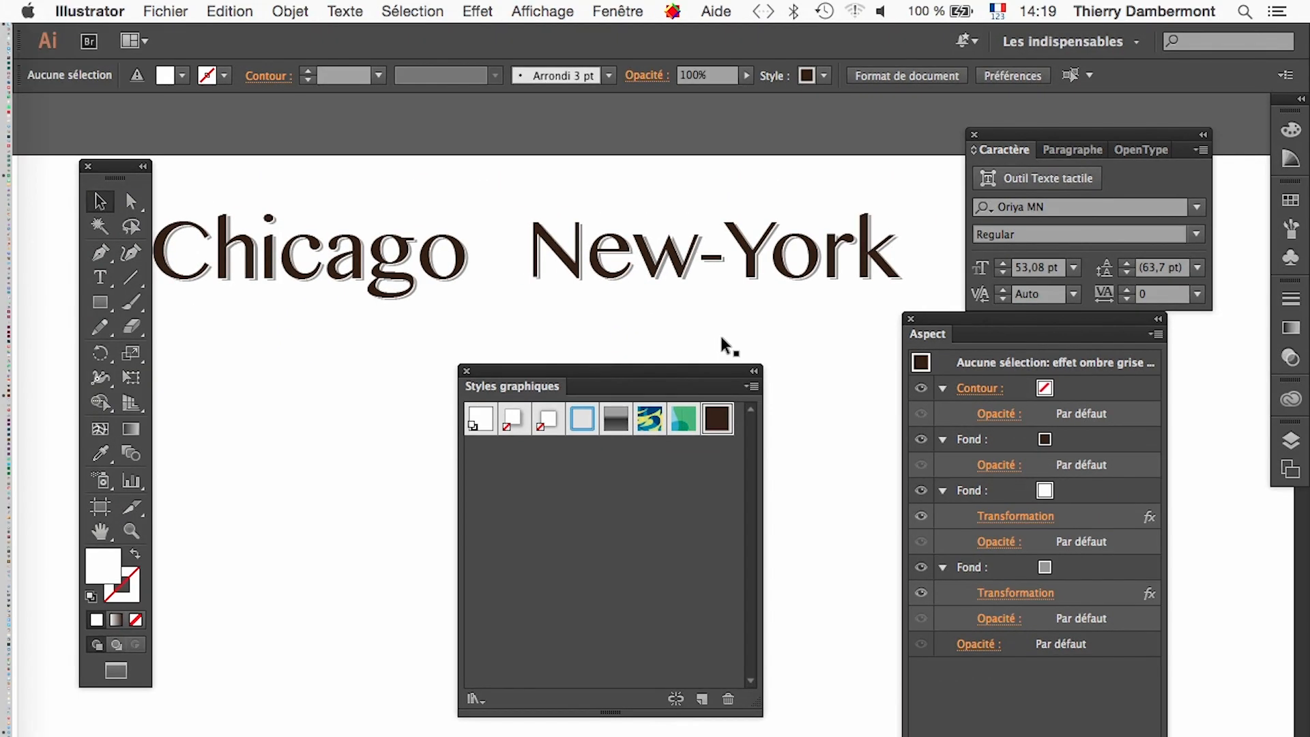
Check the general preferences for the option that scales strokes and effects, leaving the settings as they are
left_click(90, 11)
mouse_move(109, 67)
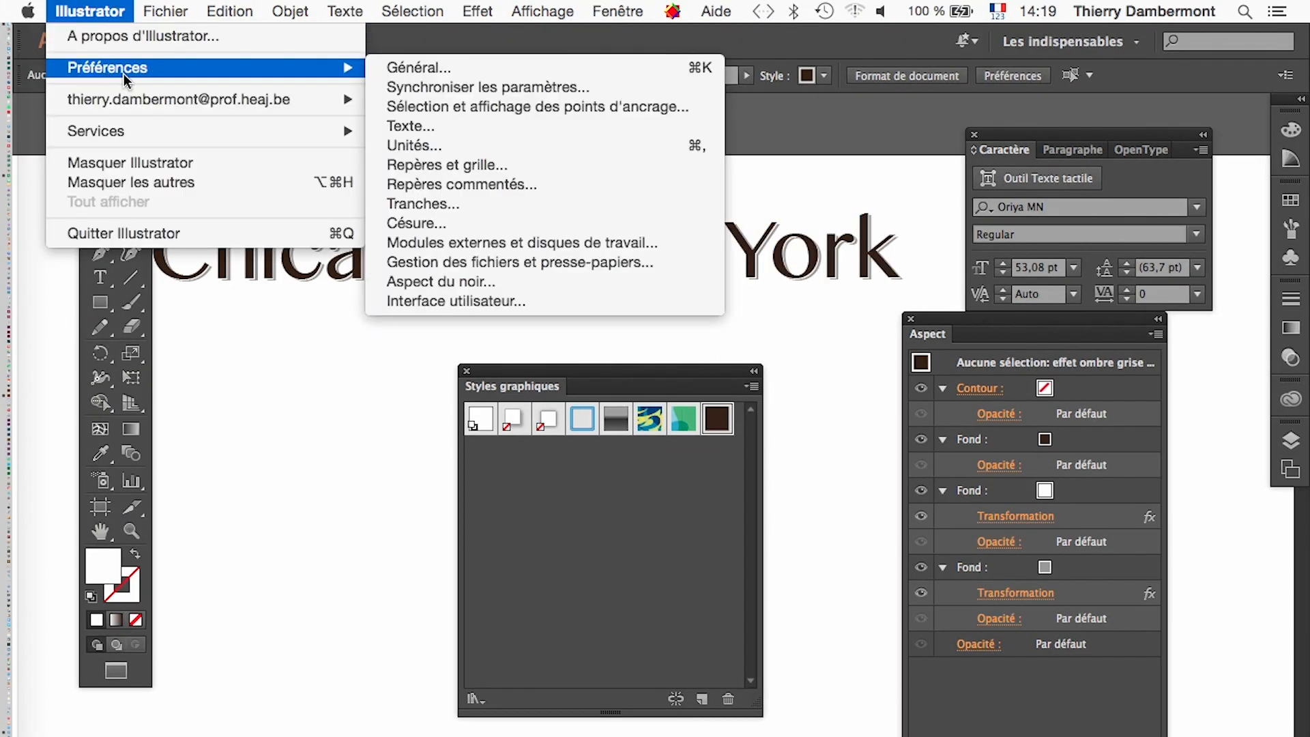
left_click(515, 88)
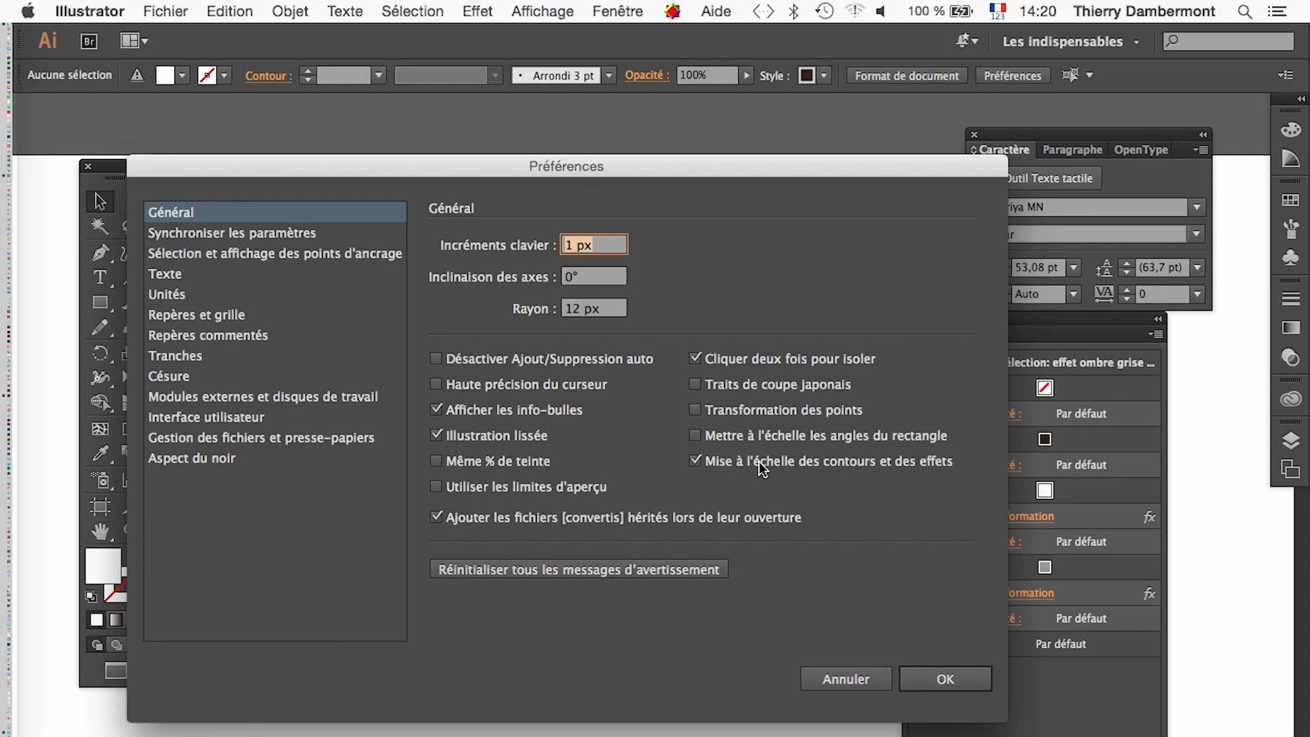
left_click(835, 677)
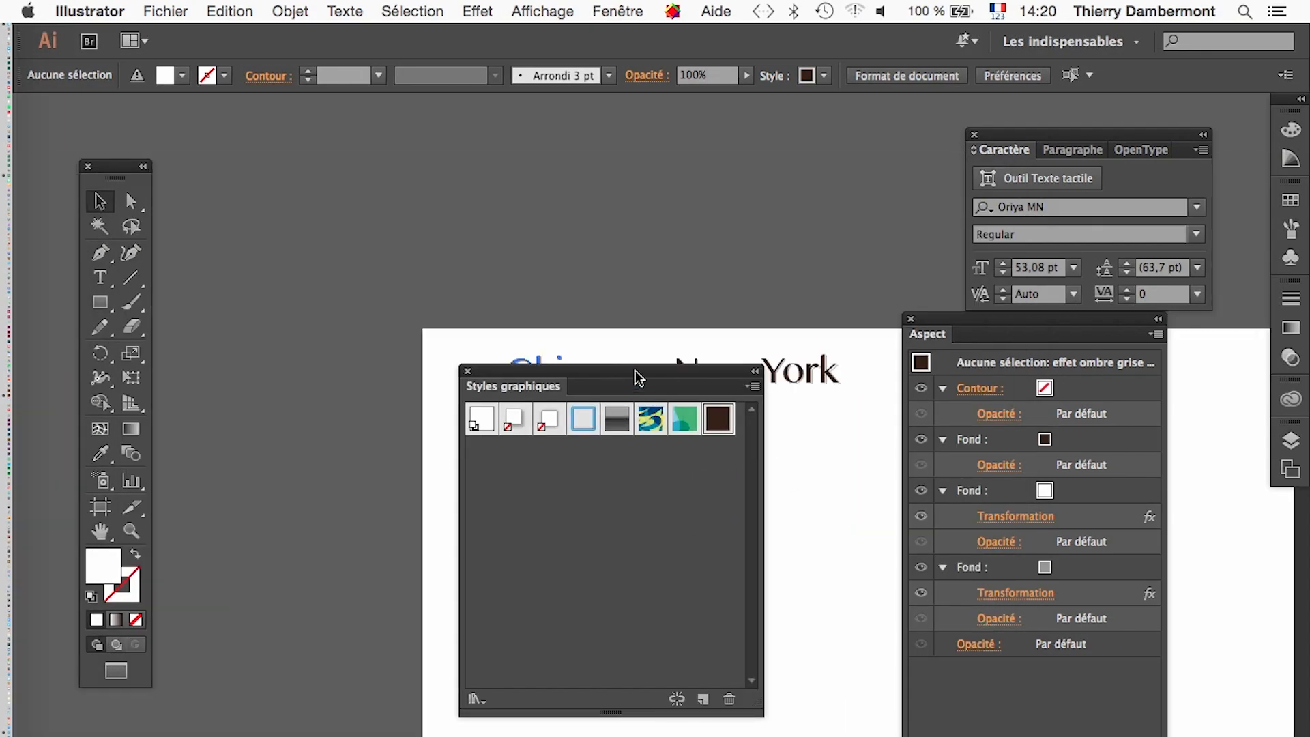
Move the graphic styles panel clear of the artboard and place a copy of "New-York" in the empty area below "Chicago"
left_click_drag(635, 376, 630, 650)
key("space")
left_click_drag(721, 545, 465, 383)
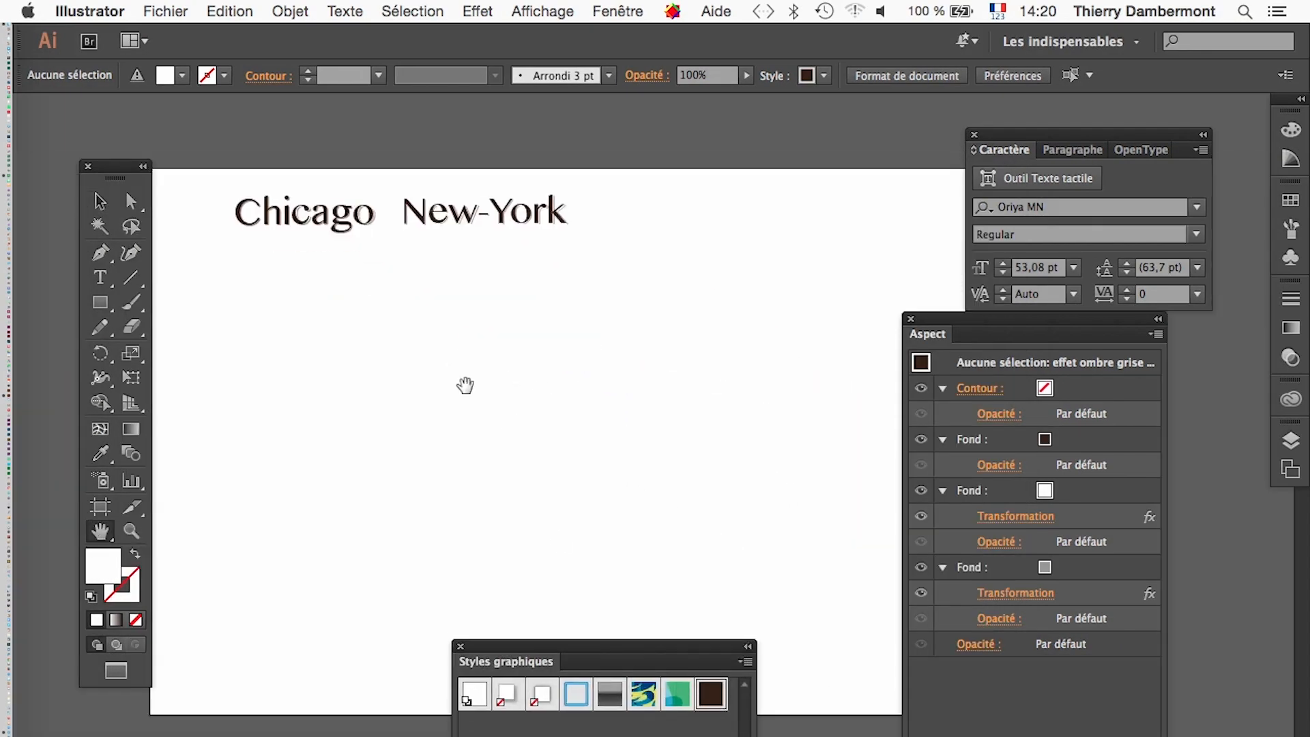
left_click(100, 201)
left_click(416, 221)
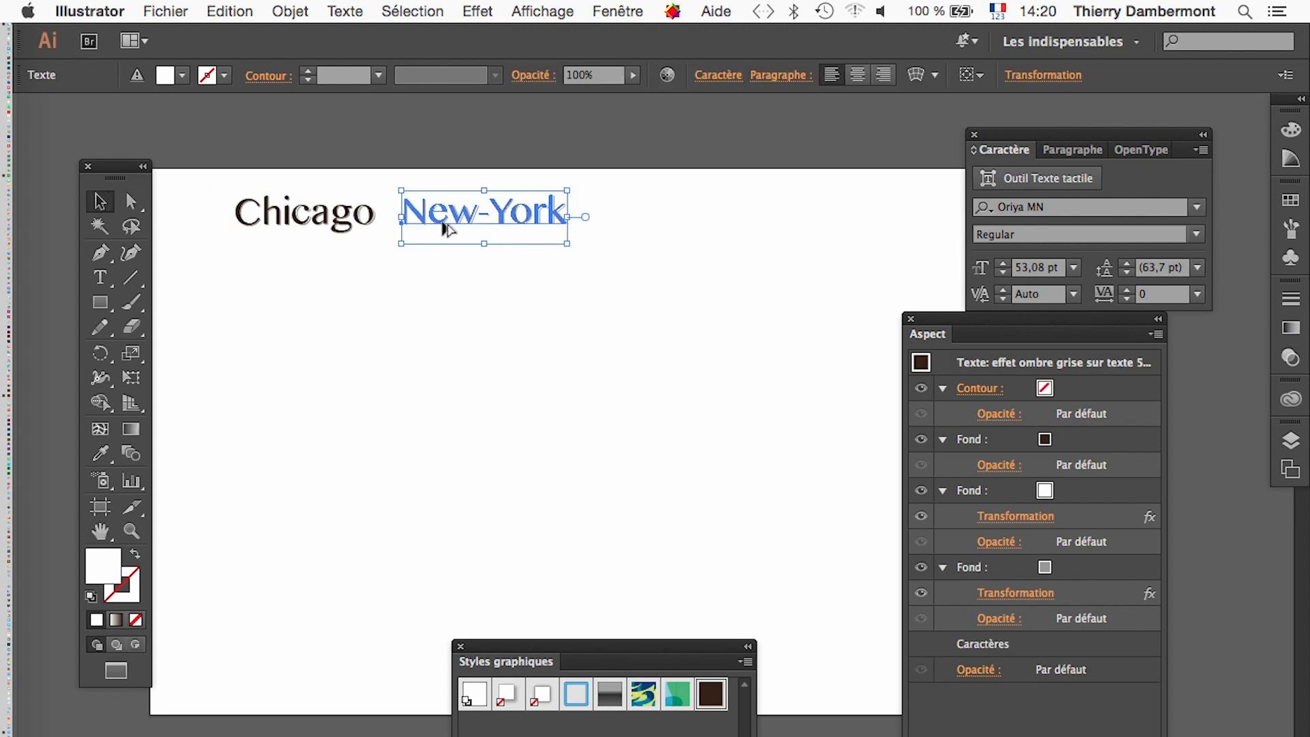
left_click_drag(443, 228, 269, 424)
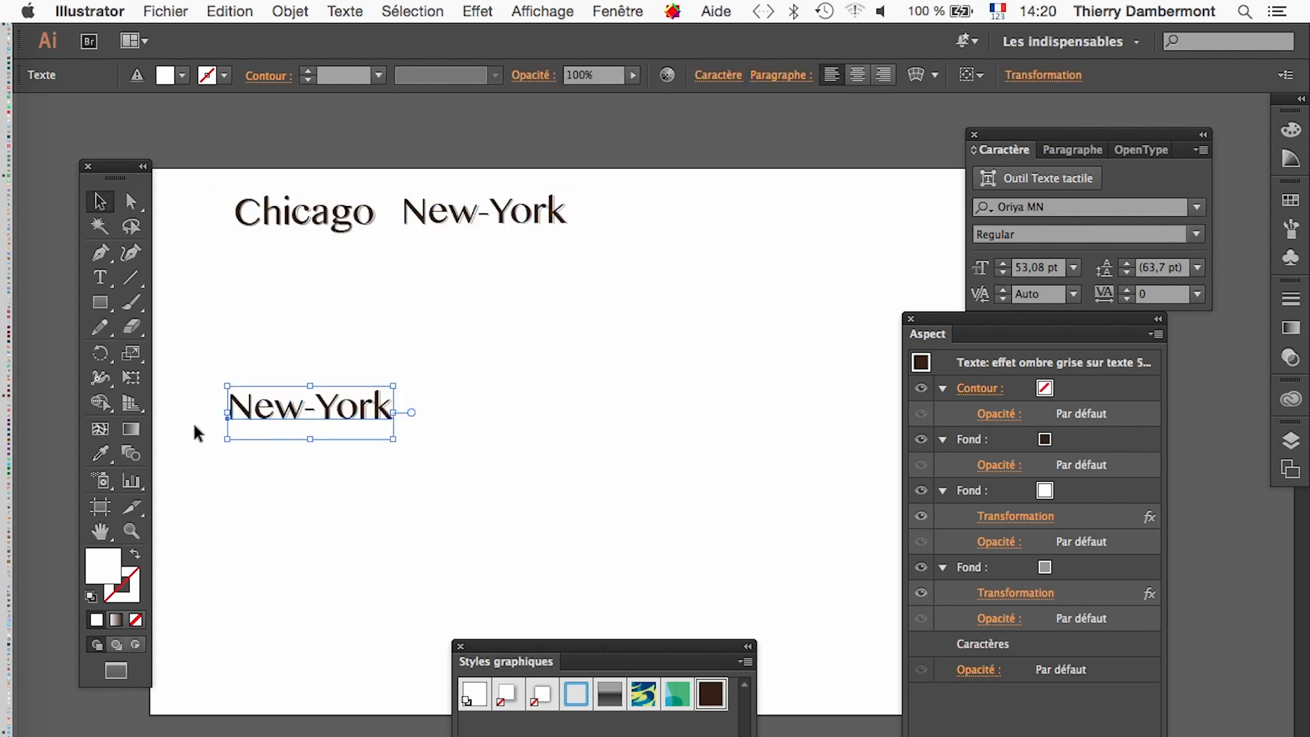
Enlarge the copied "New-York" proportionally with Free Transform to about 200 pt and move it slightly lower, away from the small words
left_click(131, 377)
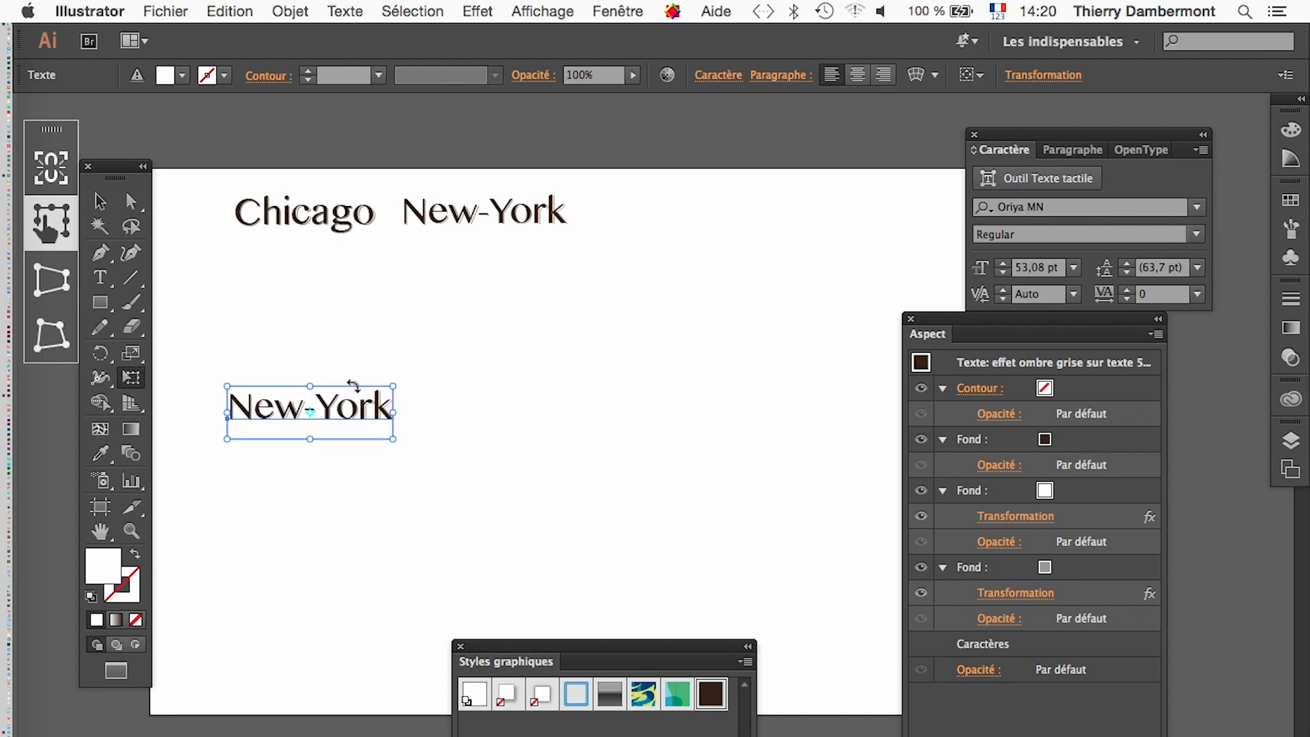
left_click_drag(390, 385, 807, 255)
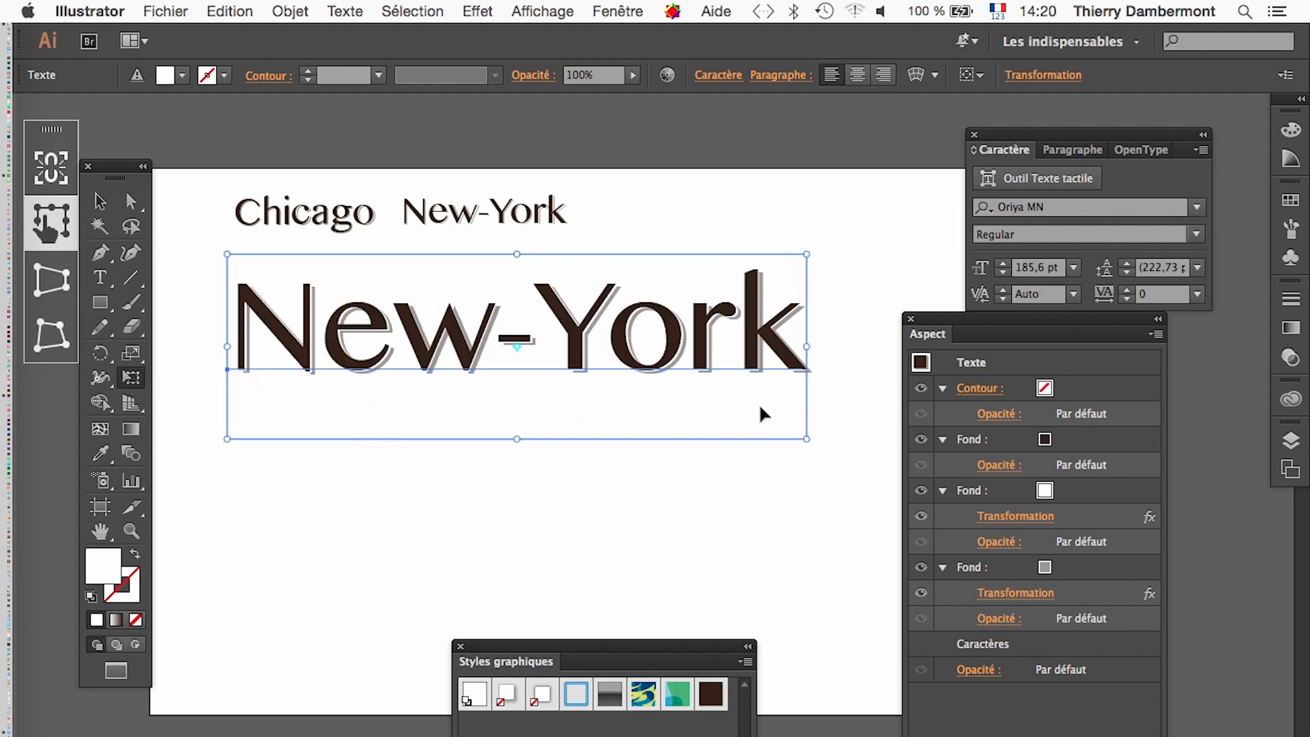
left_click_drag(227, 438, 183, 456)
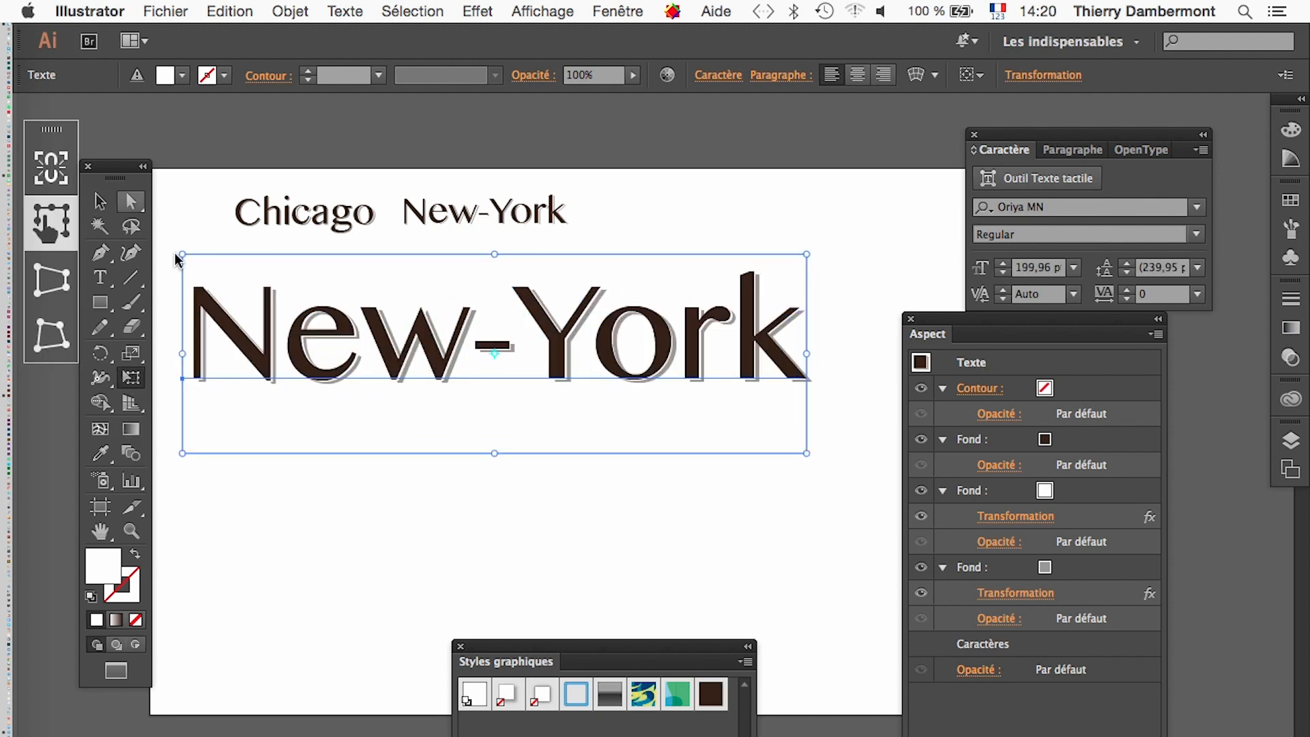
left_click(101, 199)
left_click(290, 353)
left_click_drag(300, 352, 308, 388)
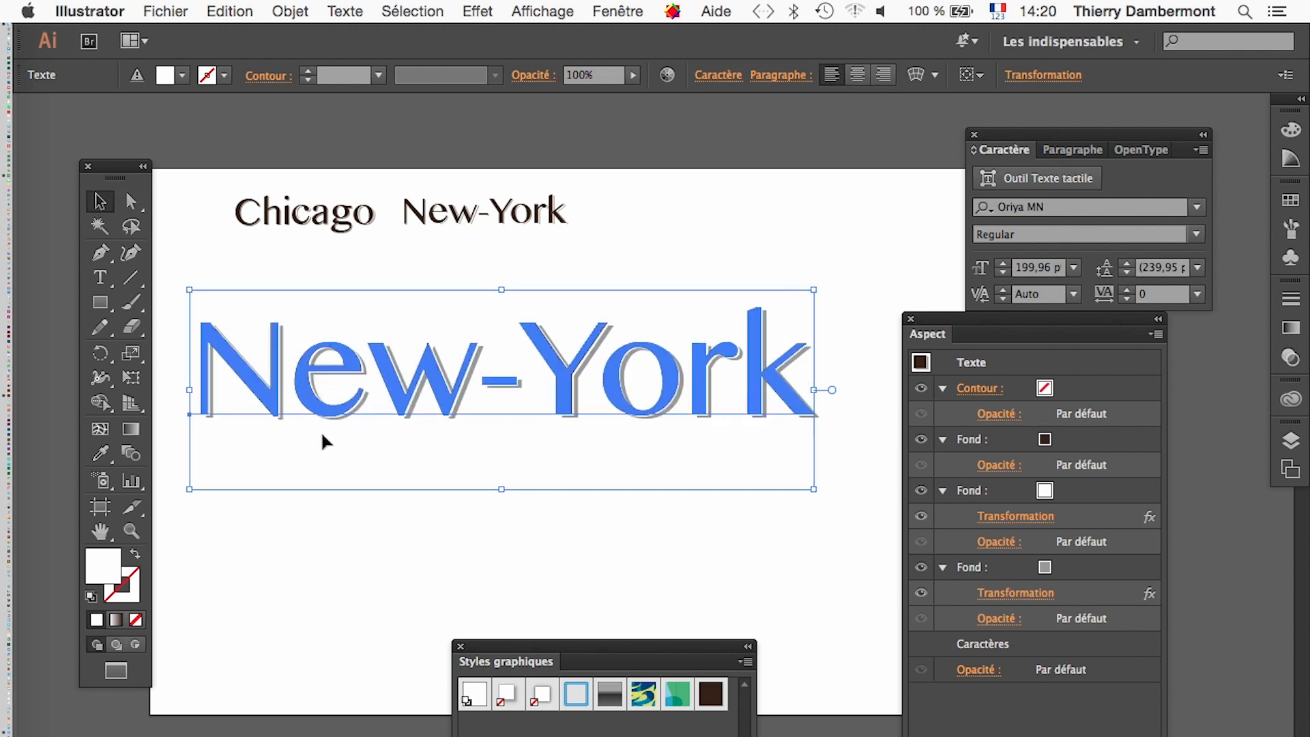
left_click(355, 530)
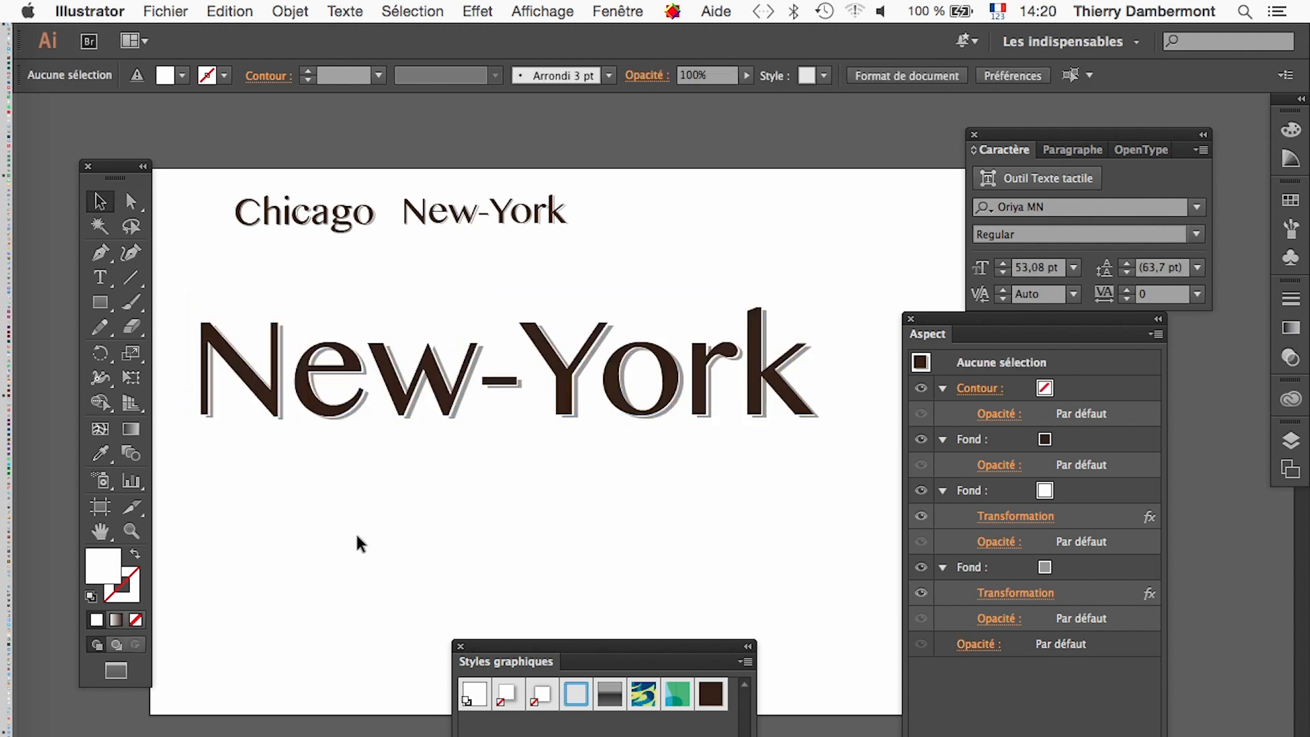
Save the document as a new Adobe Illustrator file named "texte effet classieux facile - 03.ai" in the folder "AI FE mars 2015 jour 1"
left_click(166, 11)
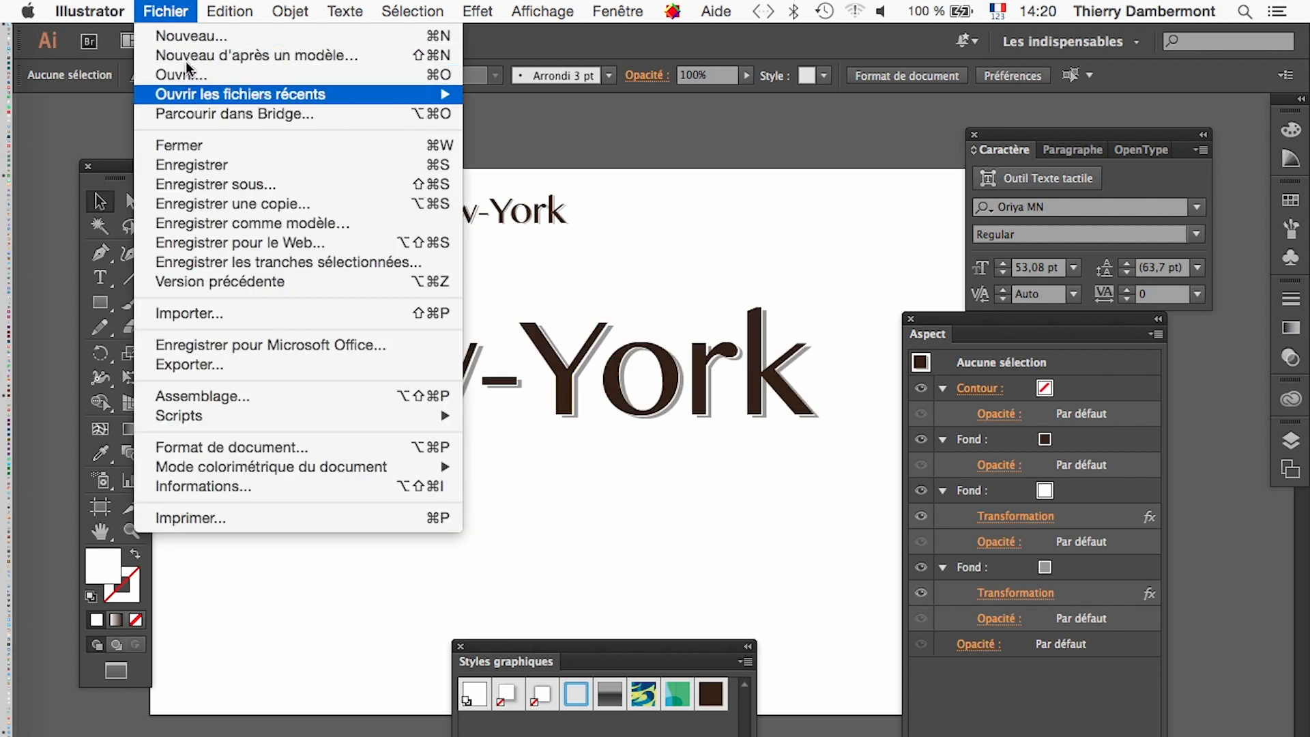
left_click(235, 183)
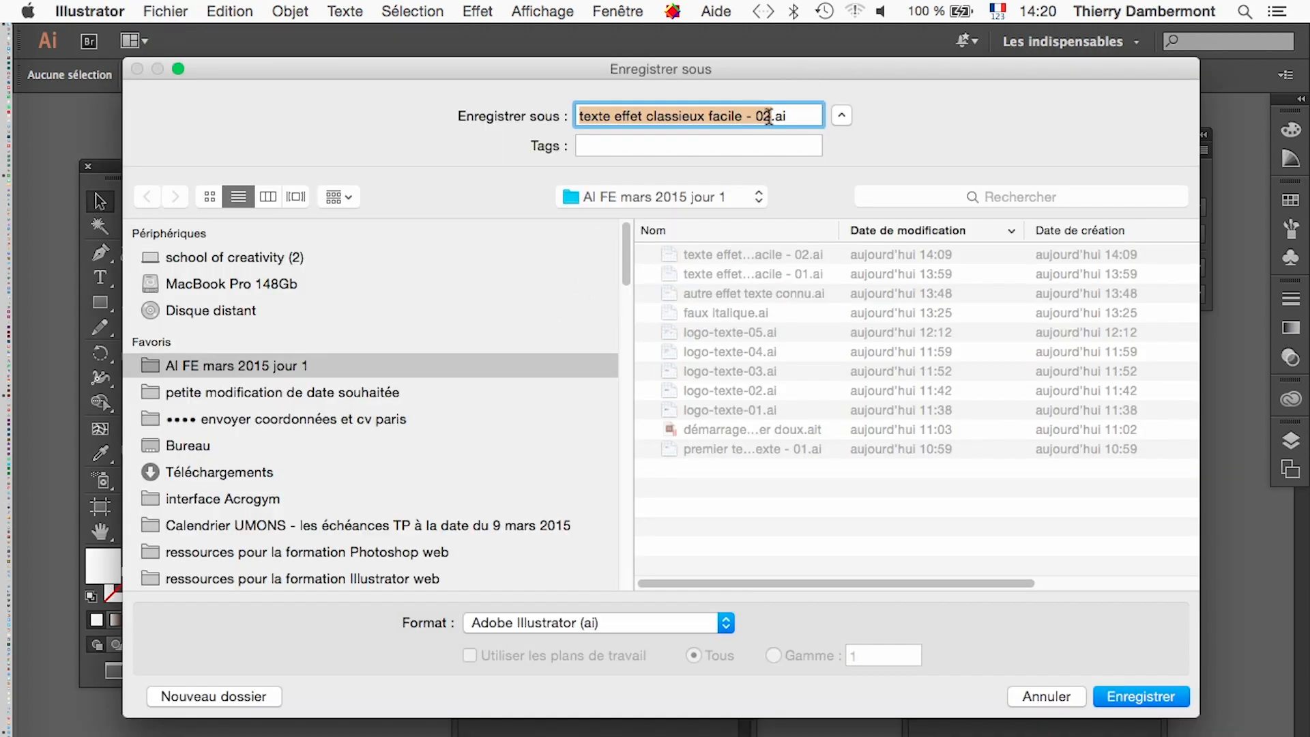
left_click(768, 117)
key("BackSpace")
type("3")
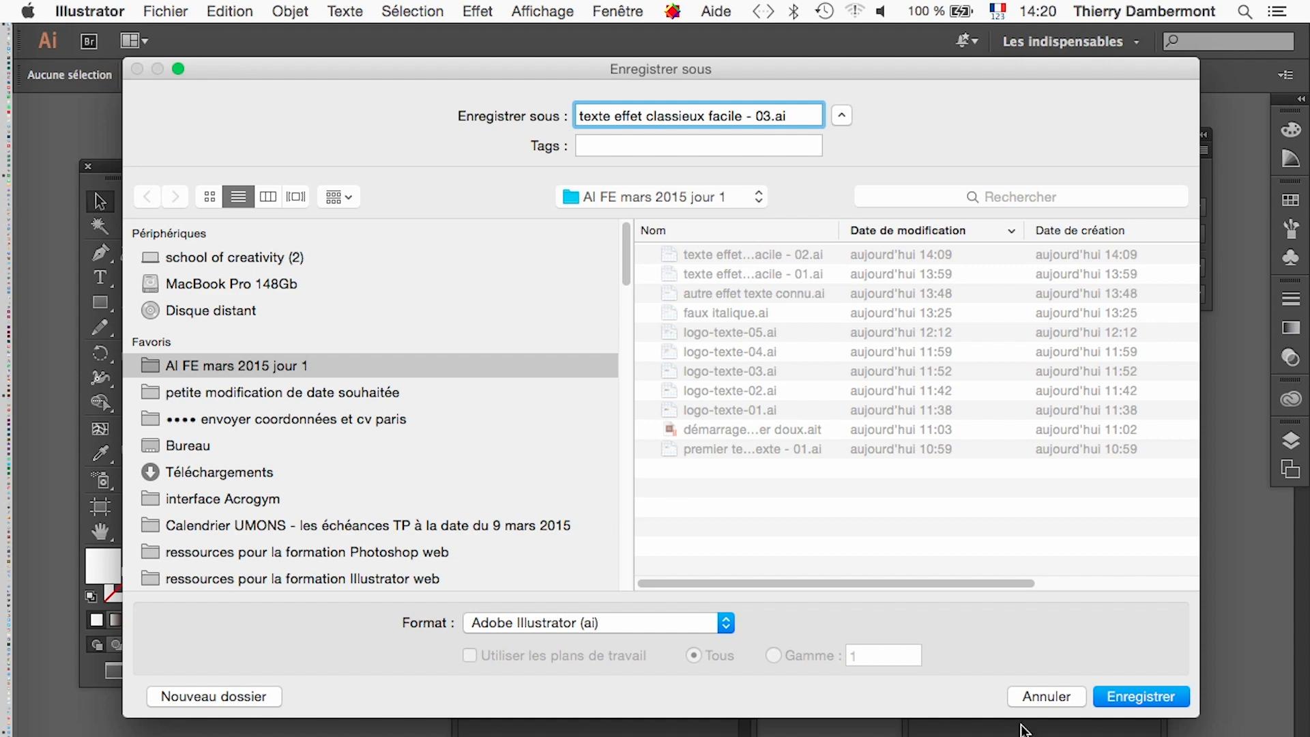
left_click(1140, 696)
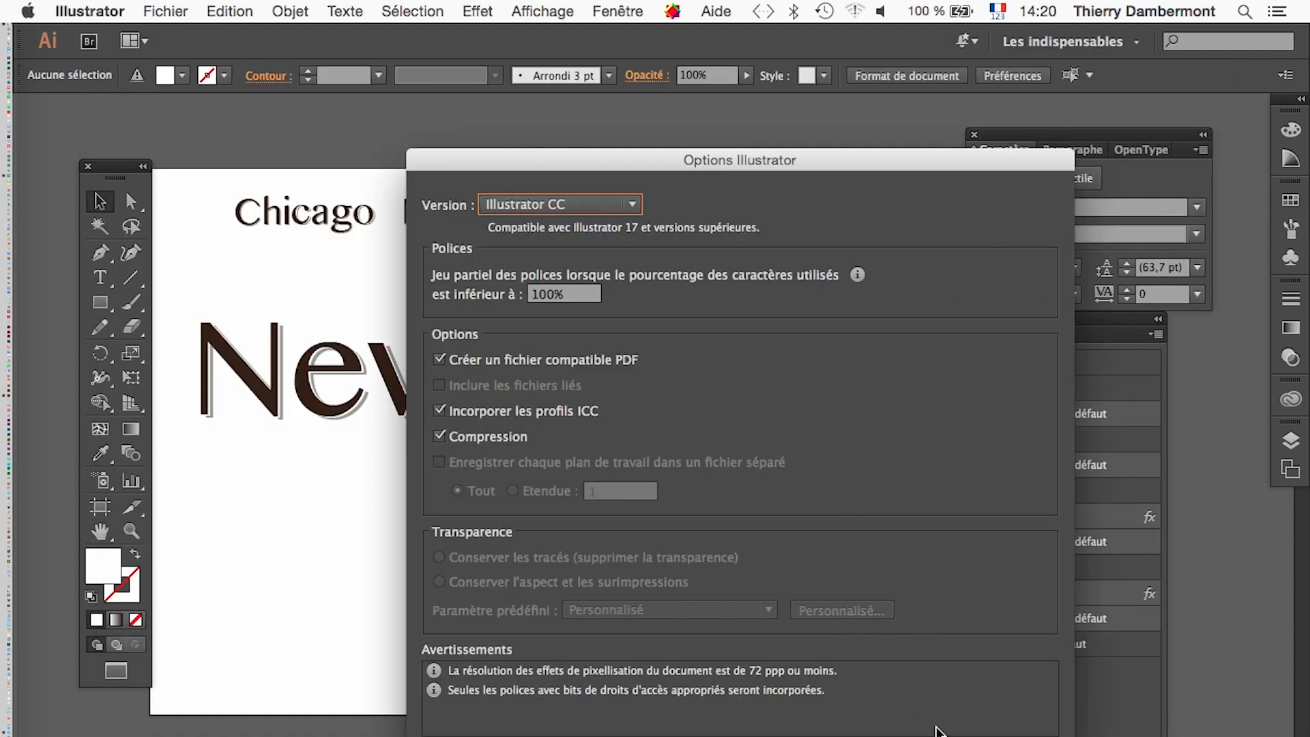